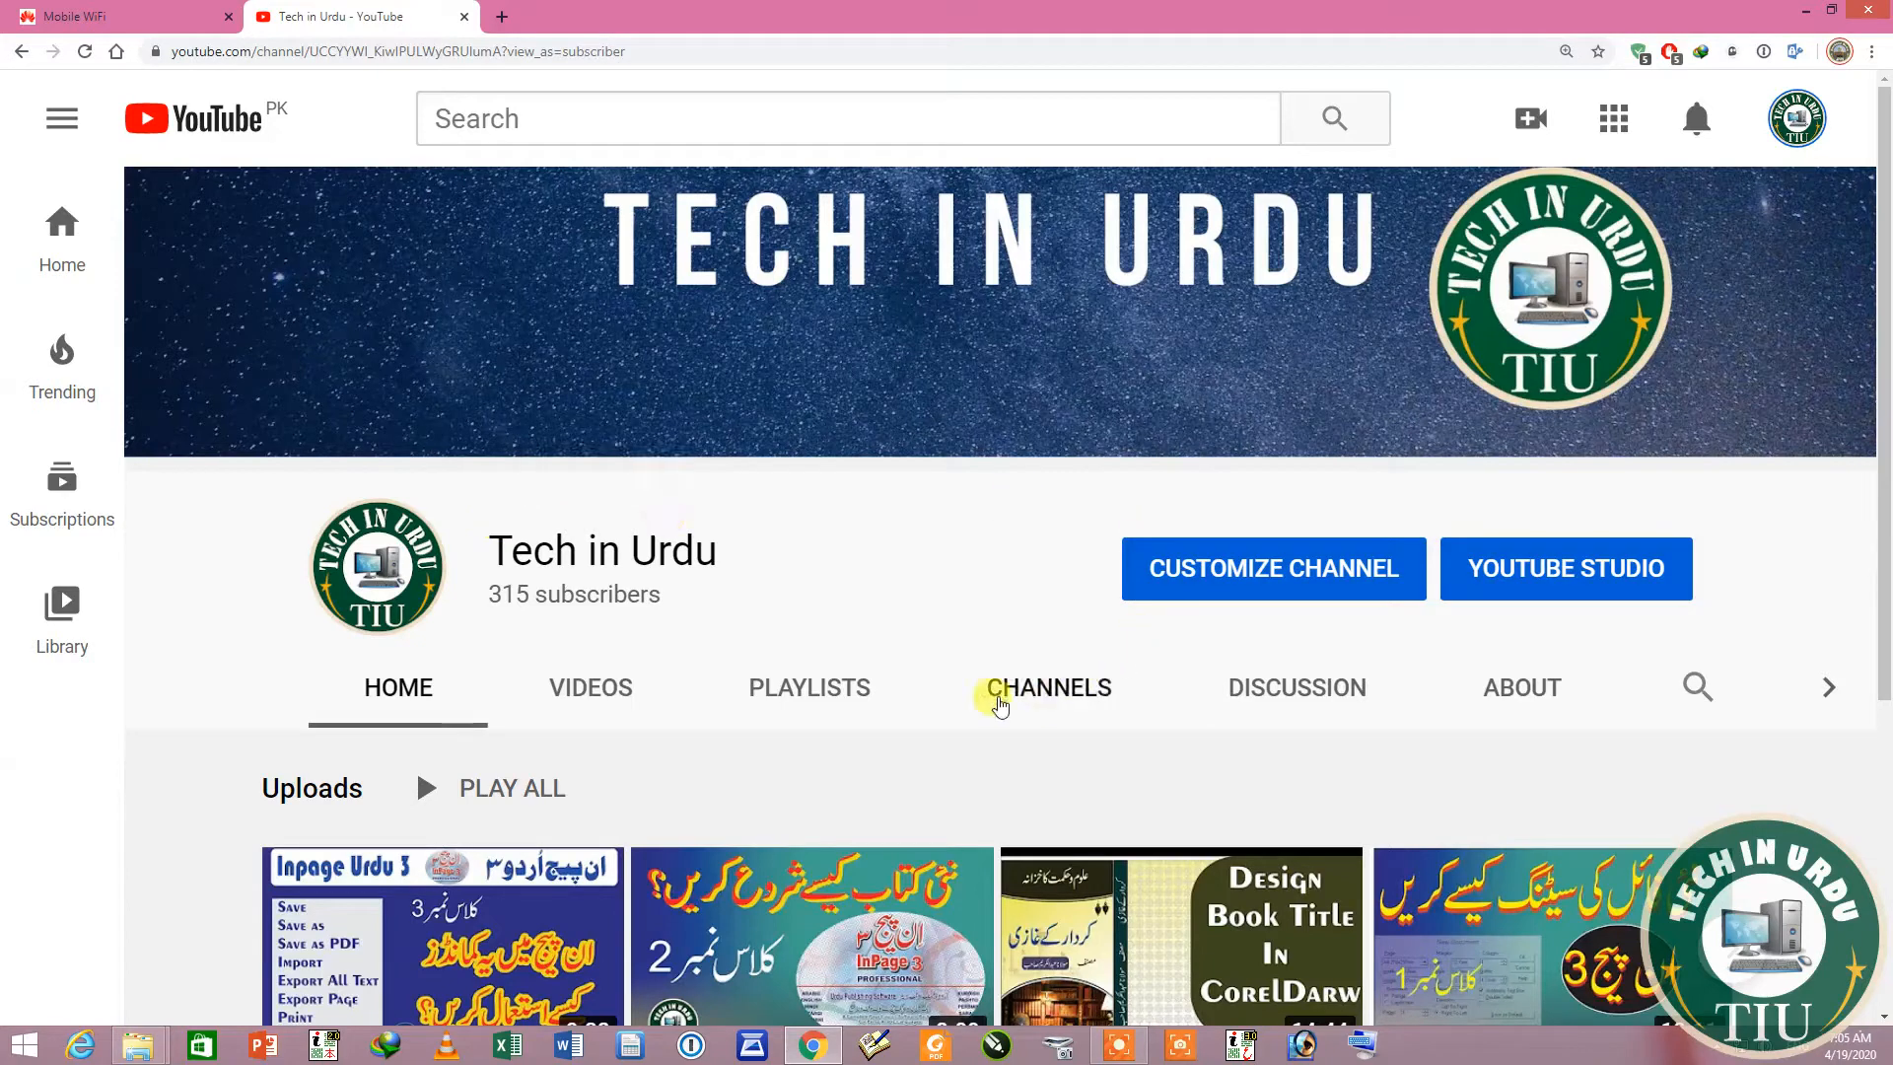
pyautogui.scroll(-1, 1000, 703)
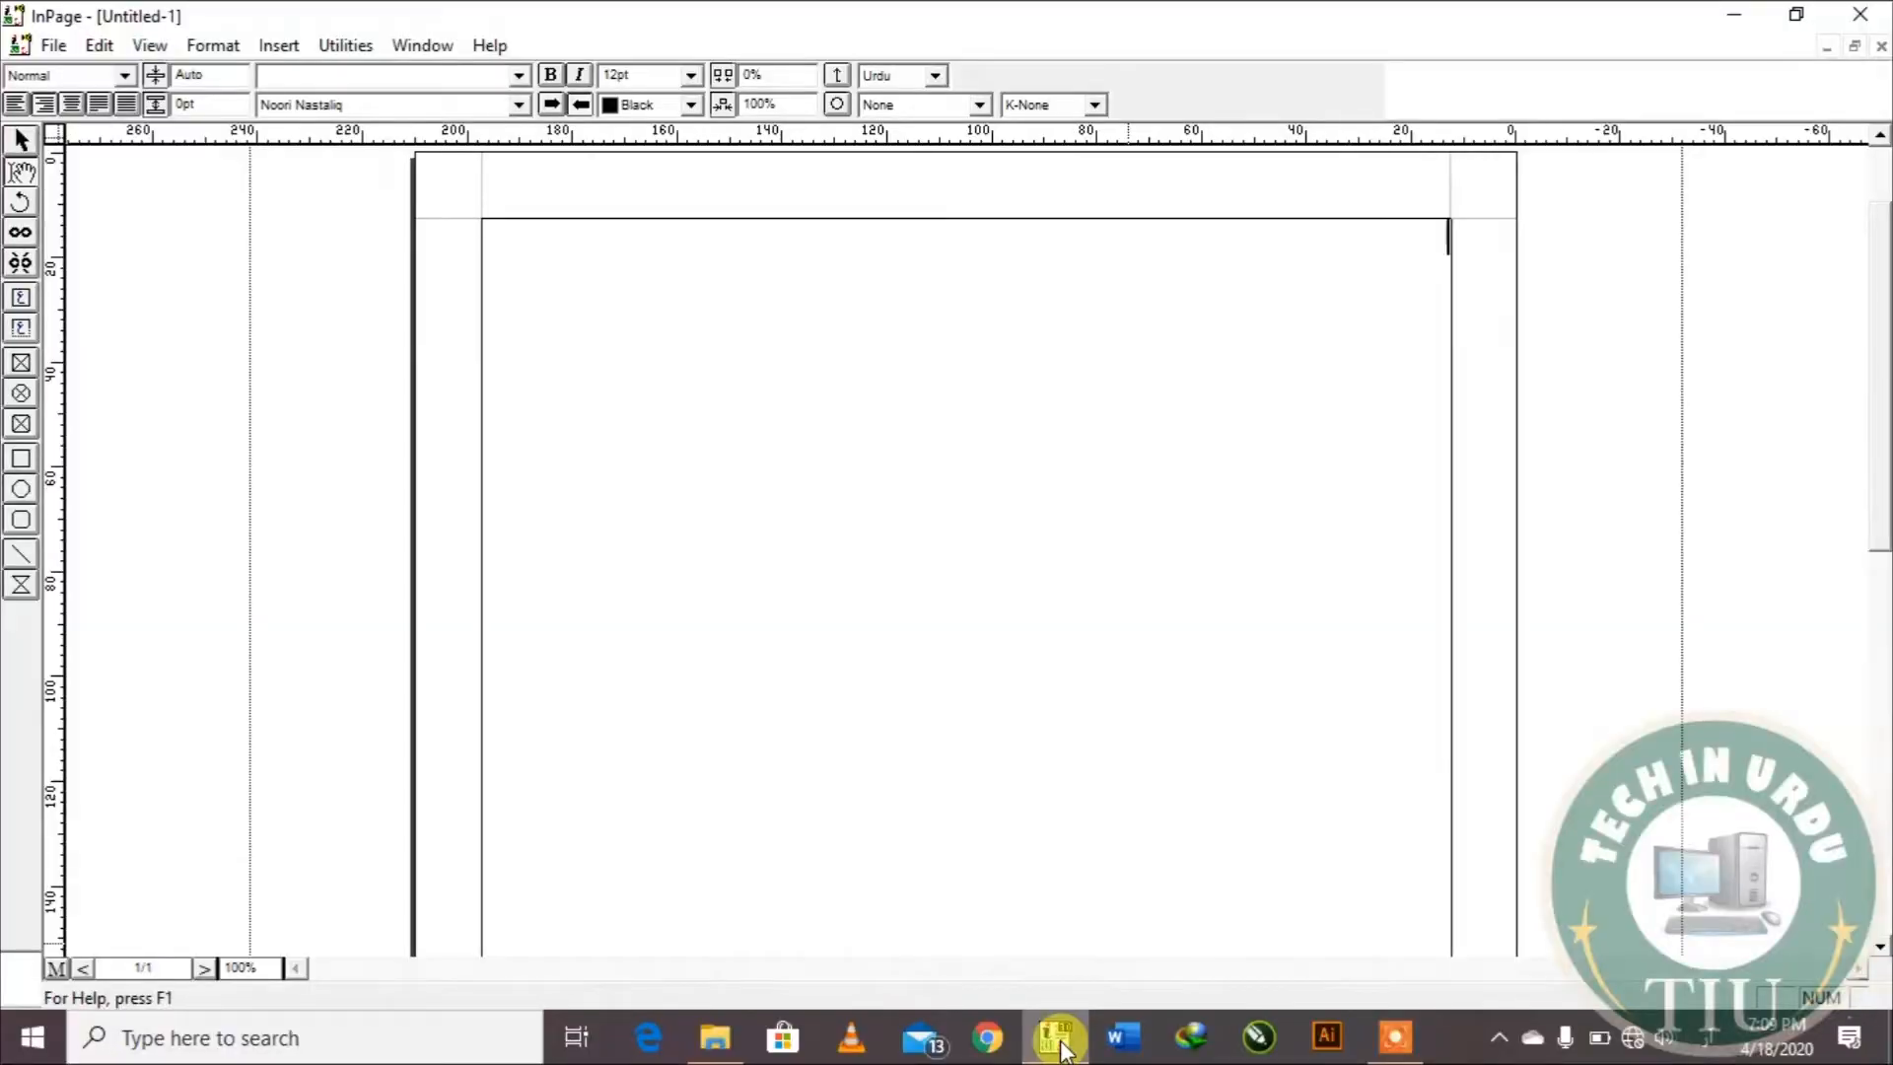
pyautogui.click(98, 46)
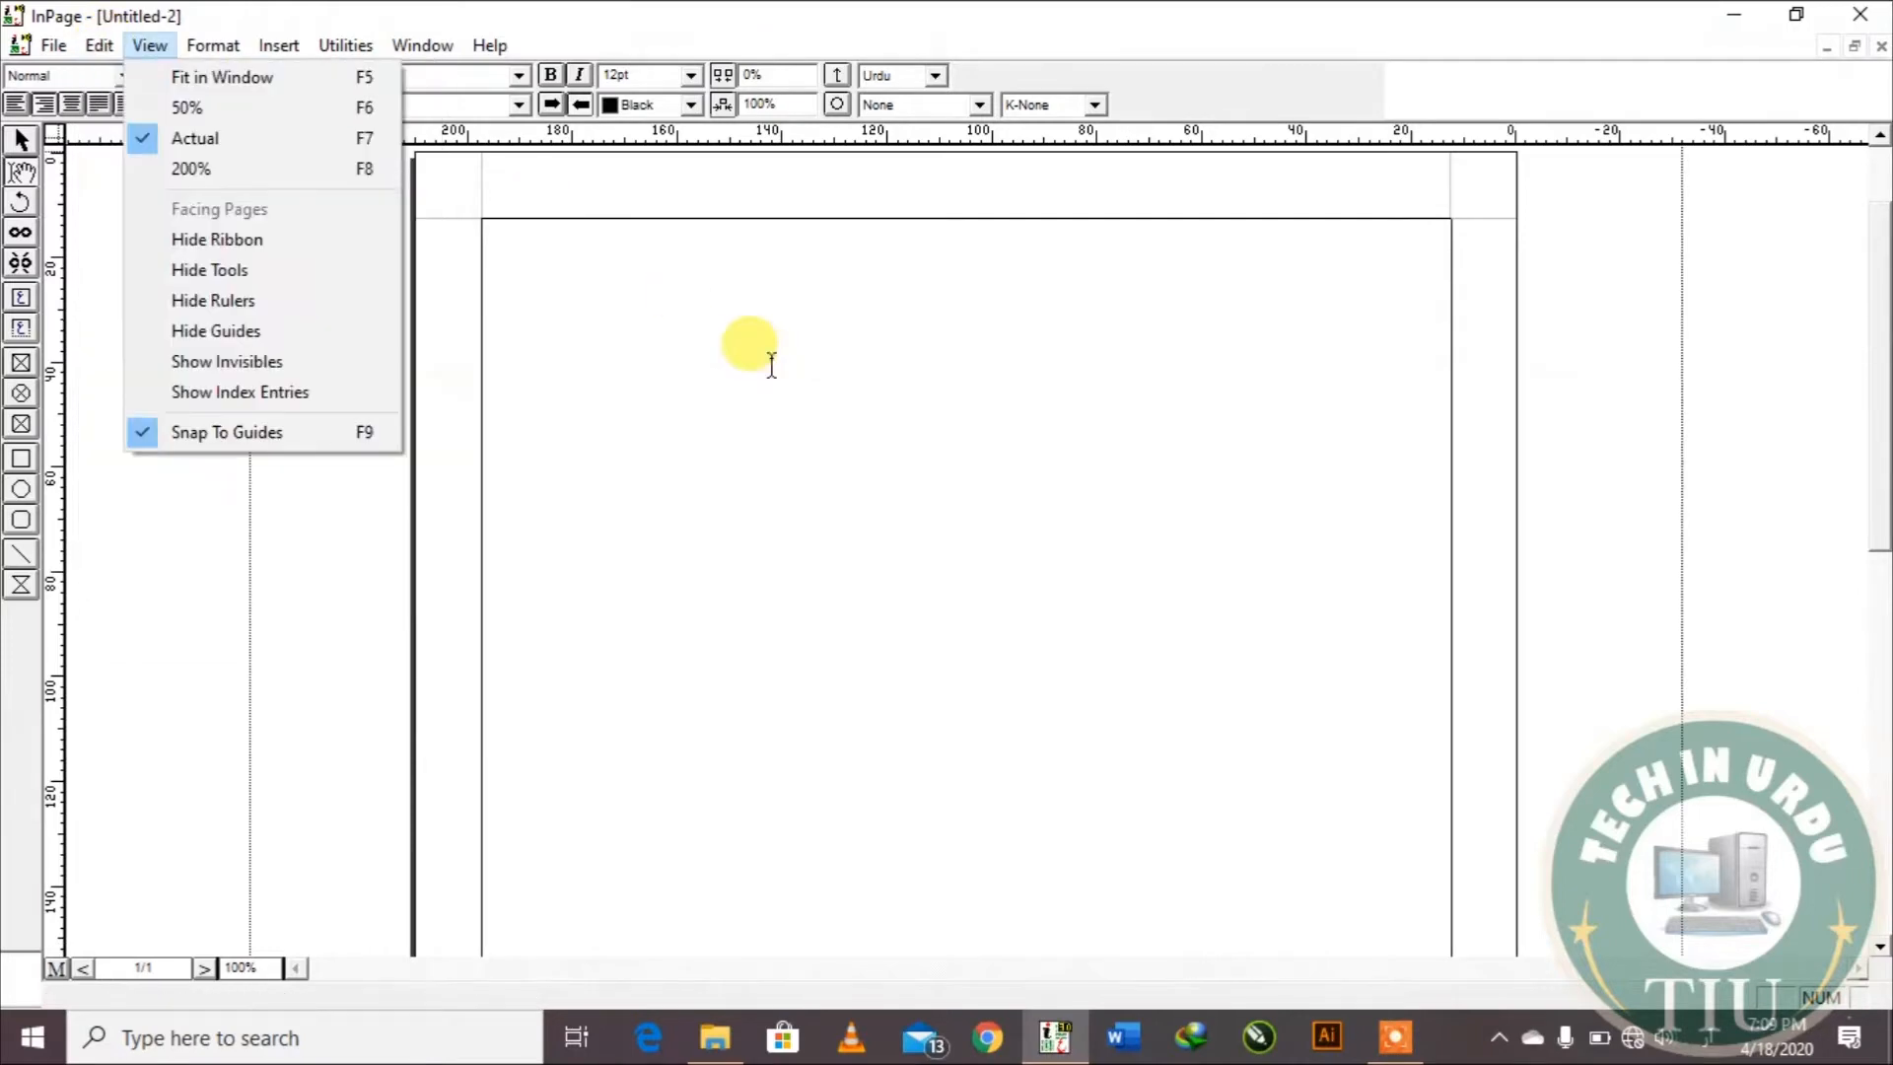
pyautogui.click(772, 364)
pyautogui.click(98, 46)
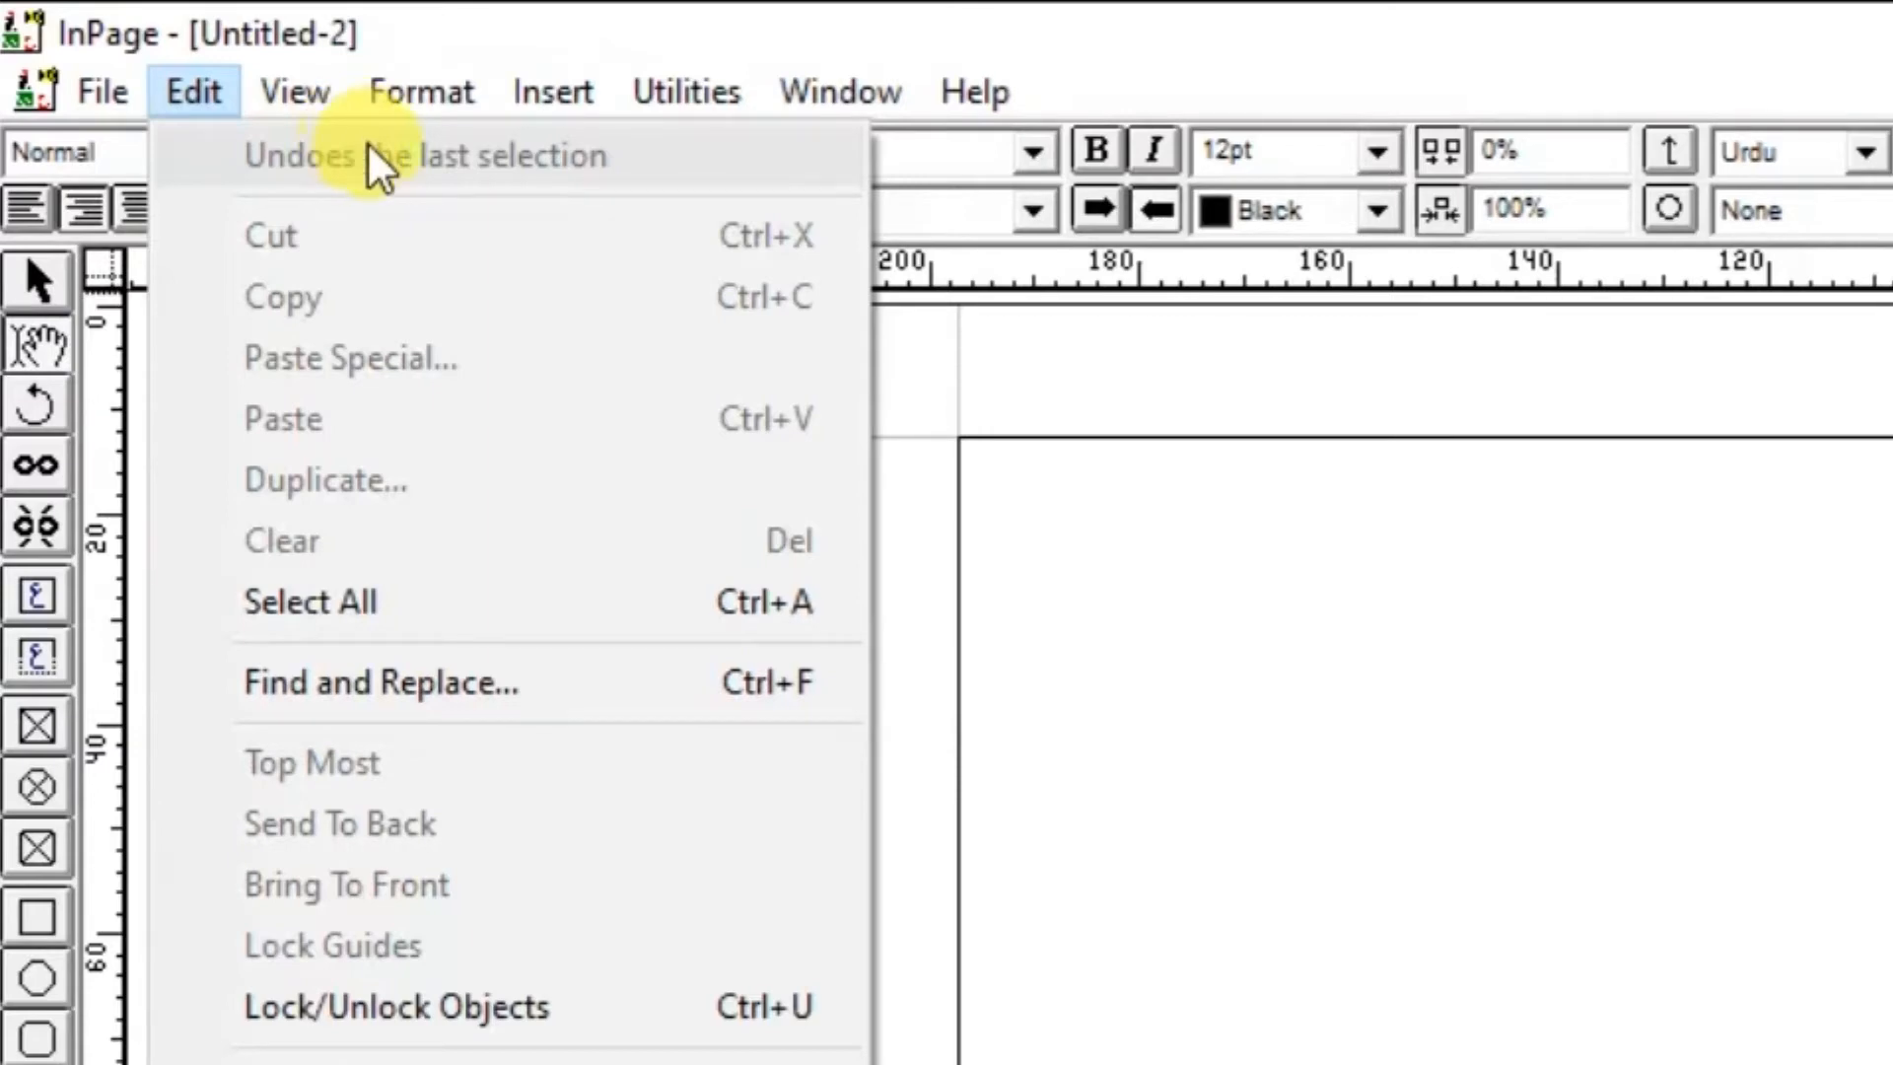
pyautogui.click(1381, 687)
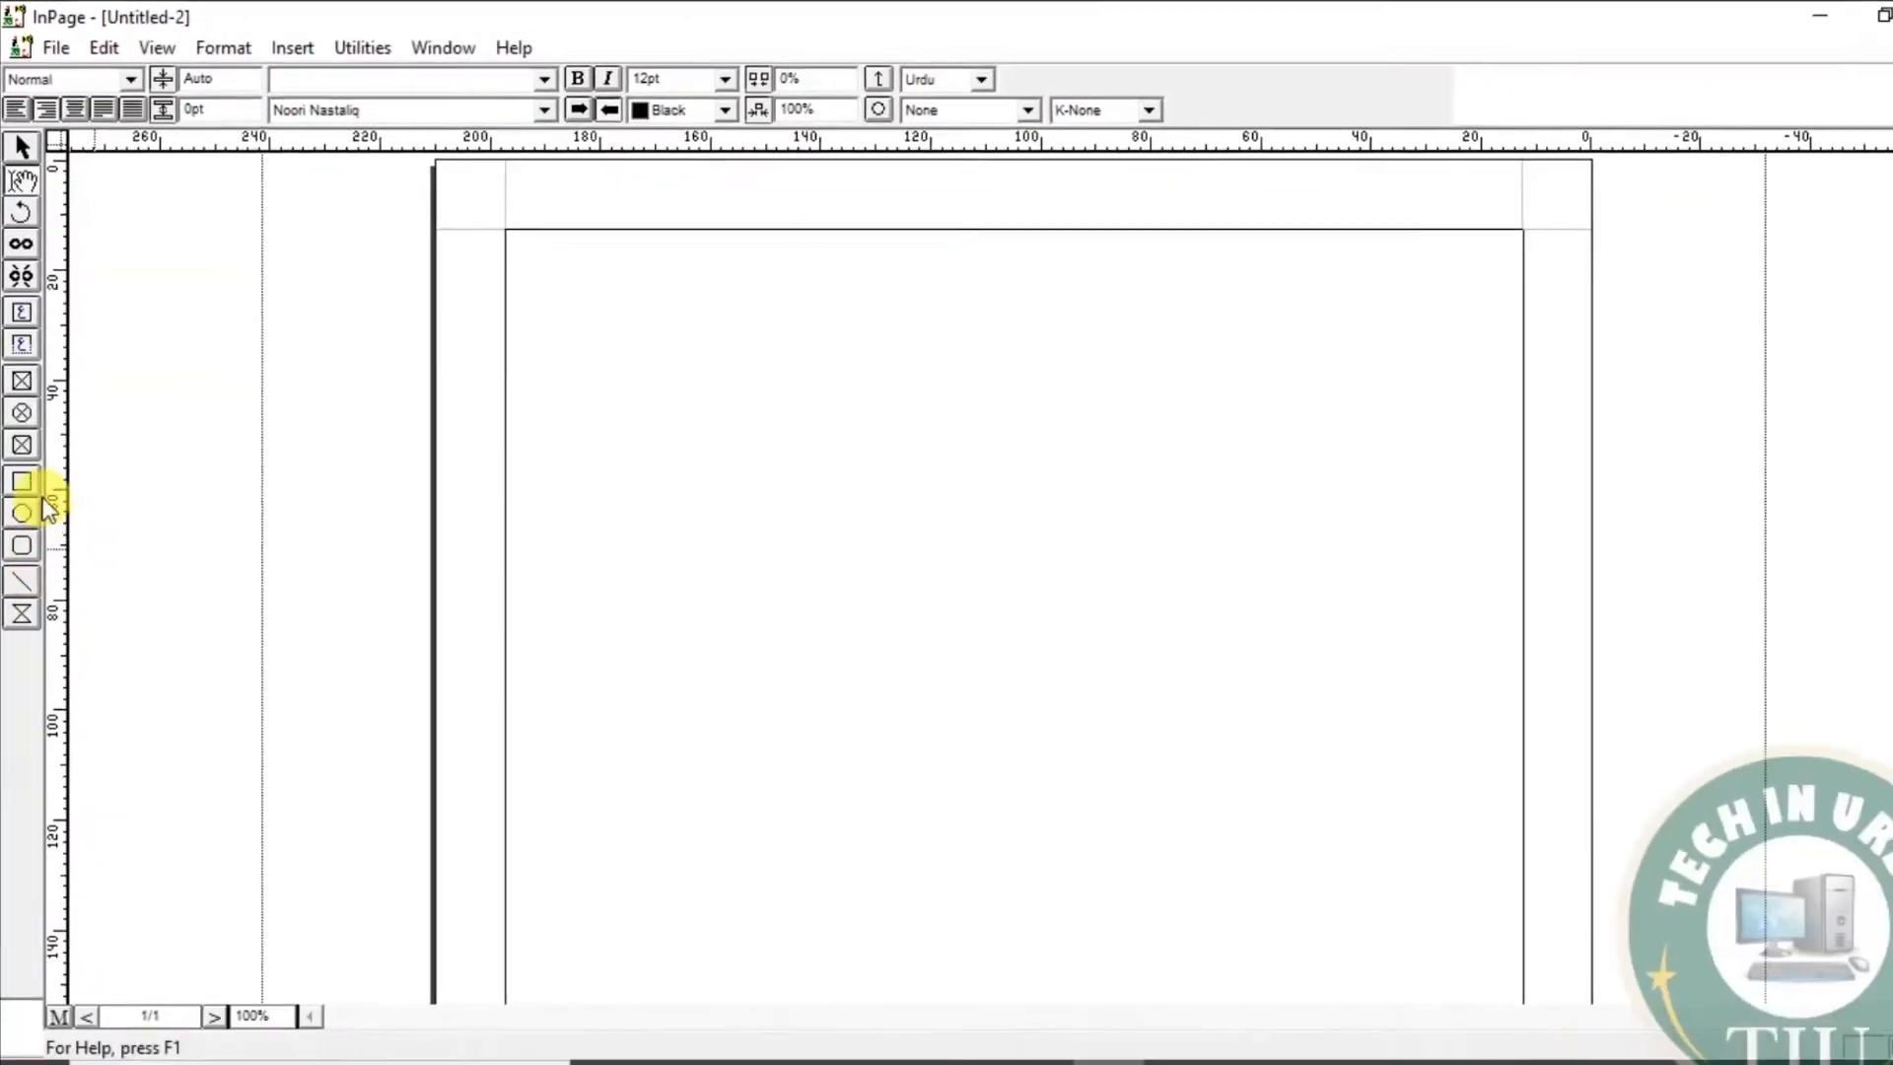
# Step: Draw a rectangle about 65 mm wide and 42 mm high in the upper-left area of the page
pyautogui.click(22, 481)
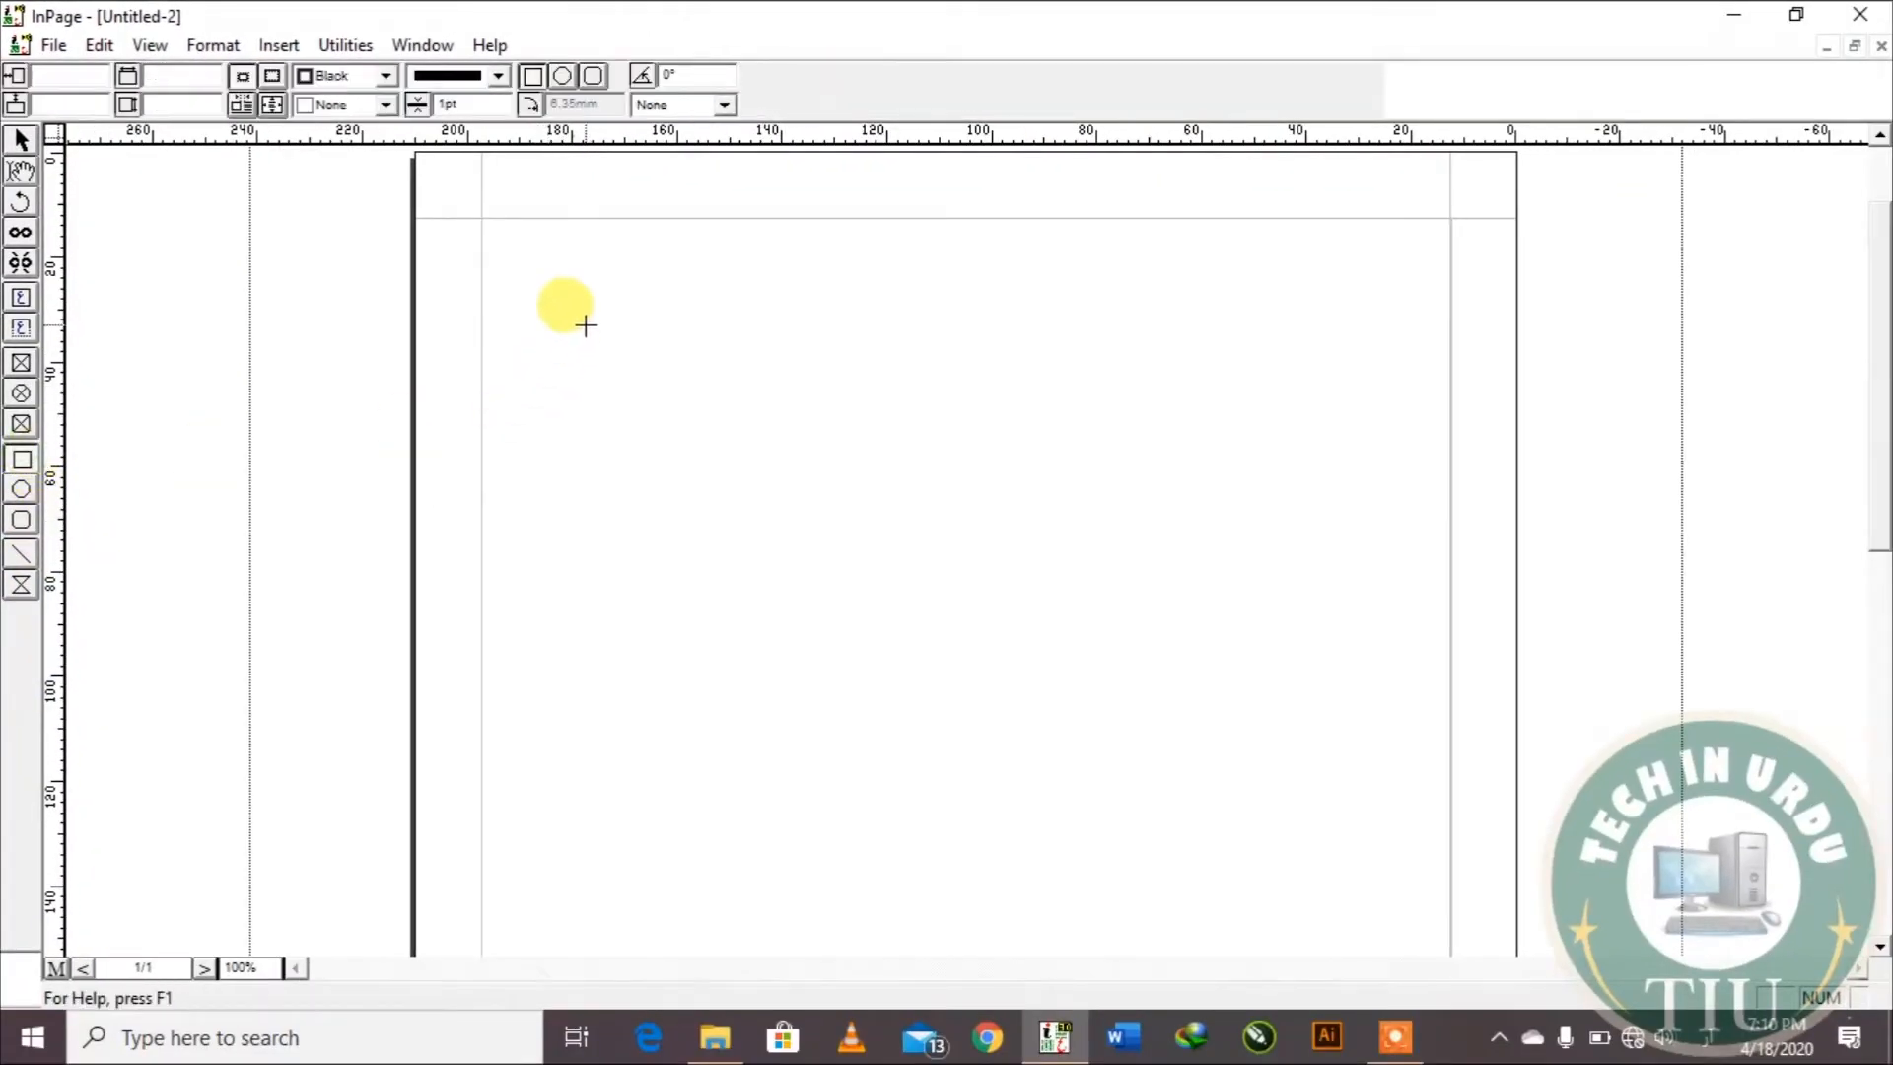
pyautogui.moveTo(586, 326); pyautogui.dragTo(927, 542)
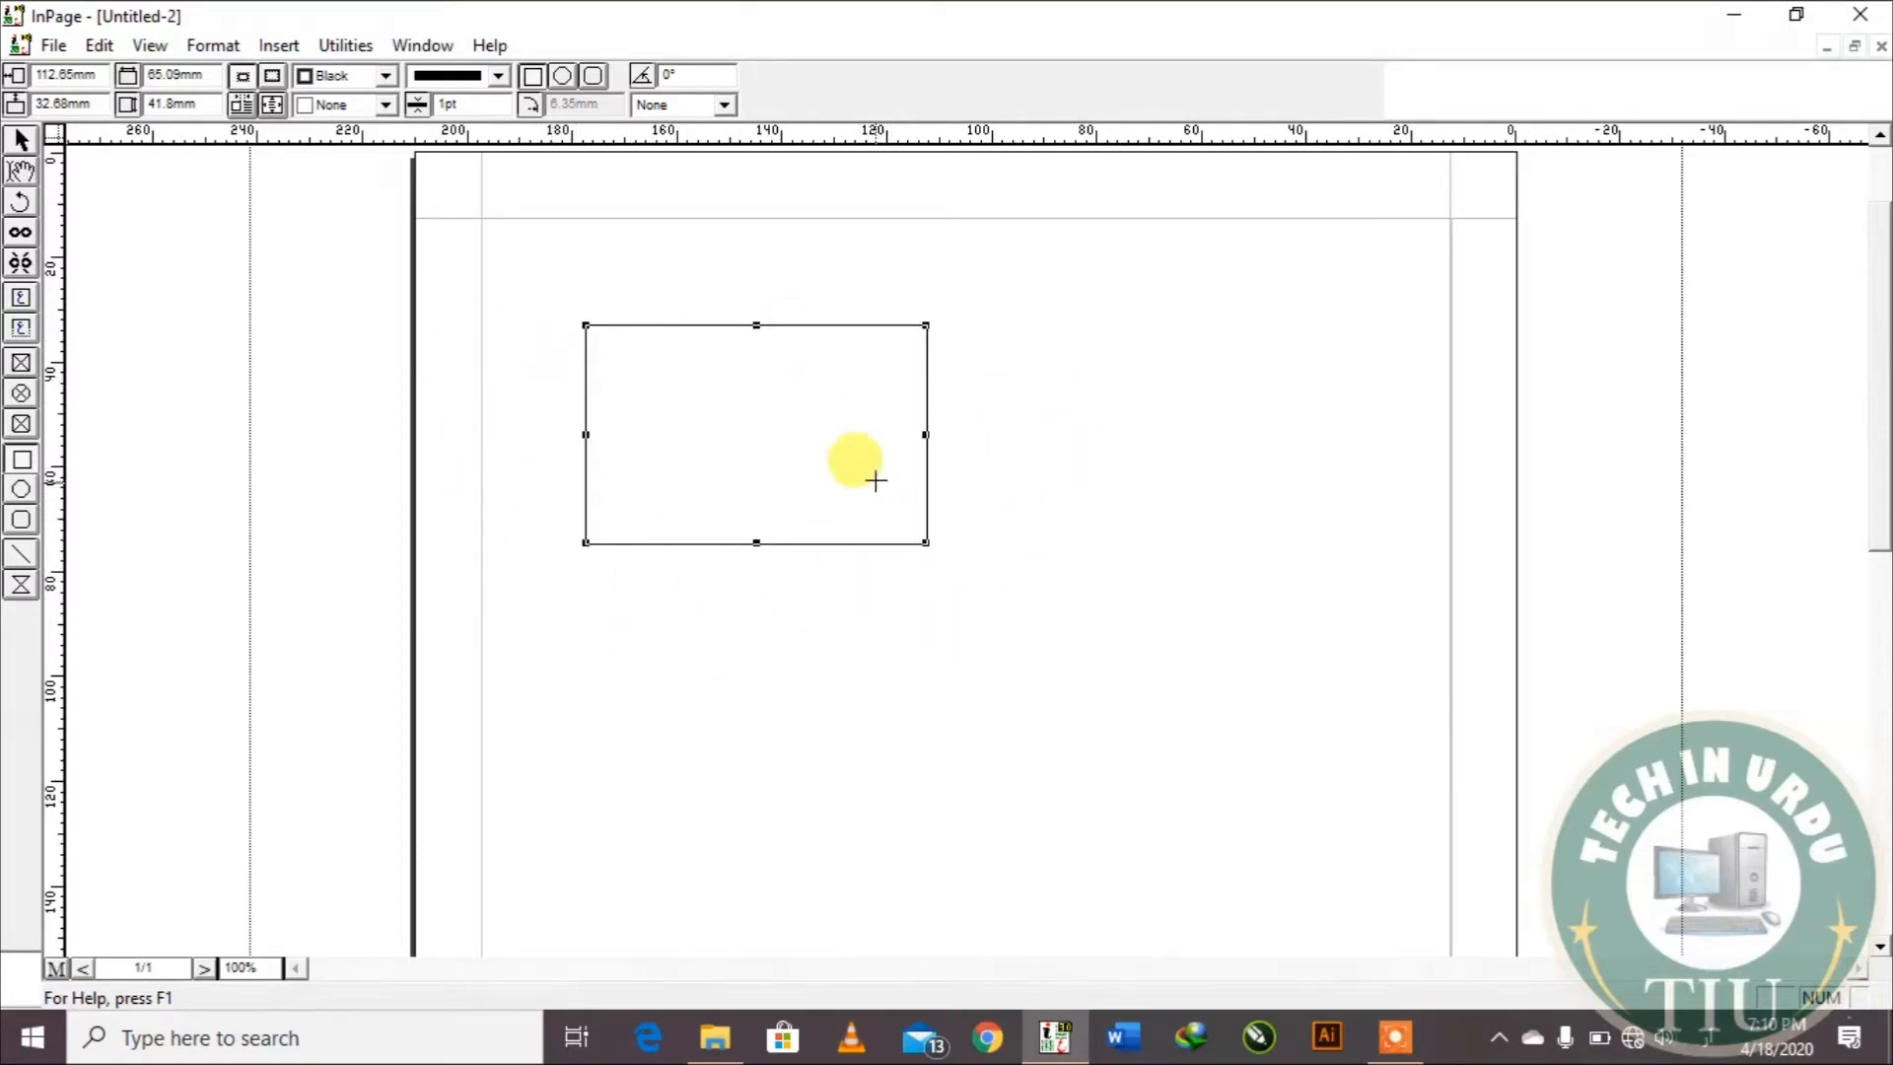
# Step: Select the rectangle, reduce its height to about 23 mm and move it lower on the page
pyautogui.click(21, 141)
pyautogui.moveTo(323, 264); pyautogui.dragTo(1062, 587)
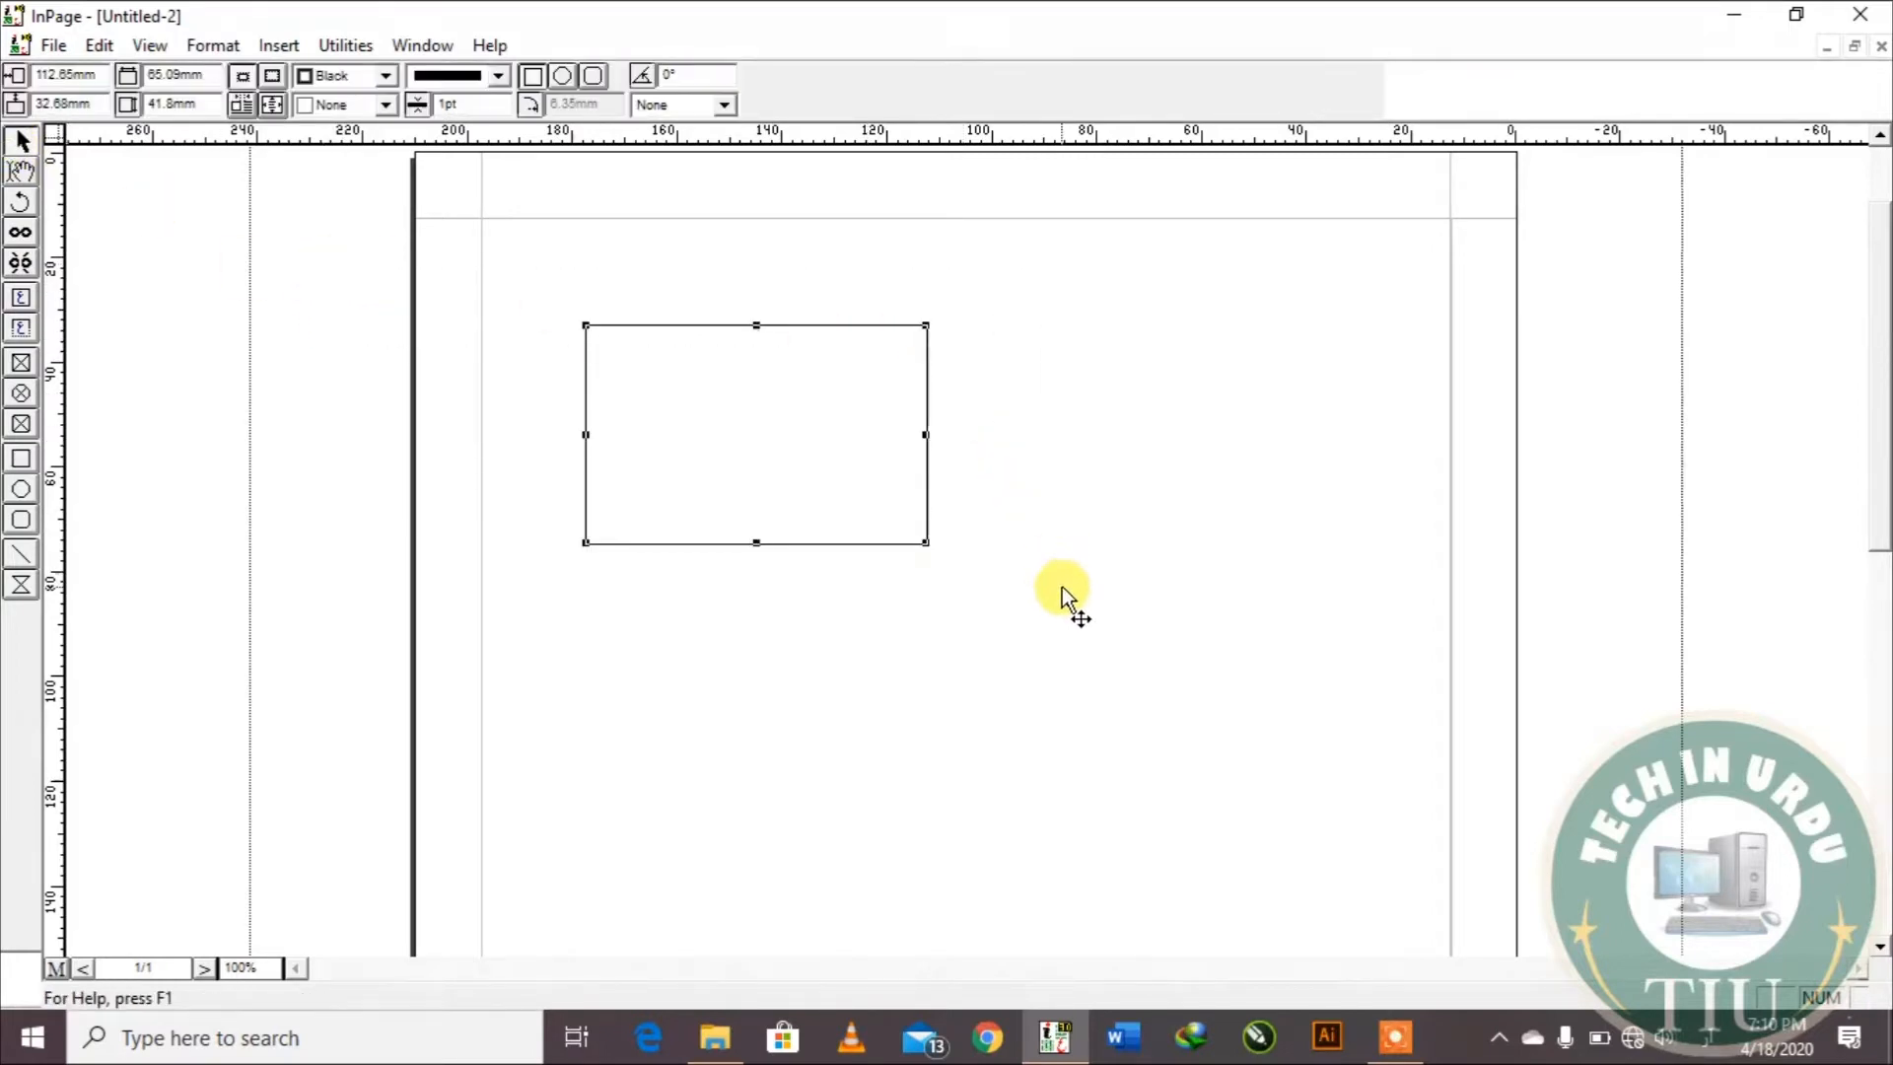
pyautogui.click(749, 381)
pyautogui.moveTo(771, 347); pyautogui.dragTo(803, 520)
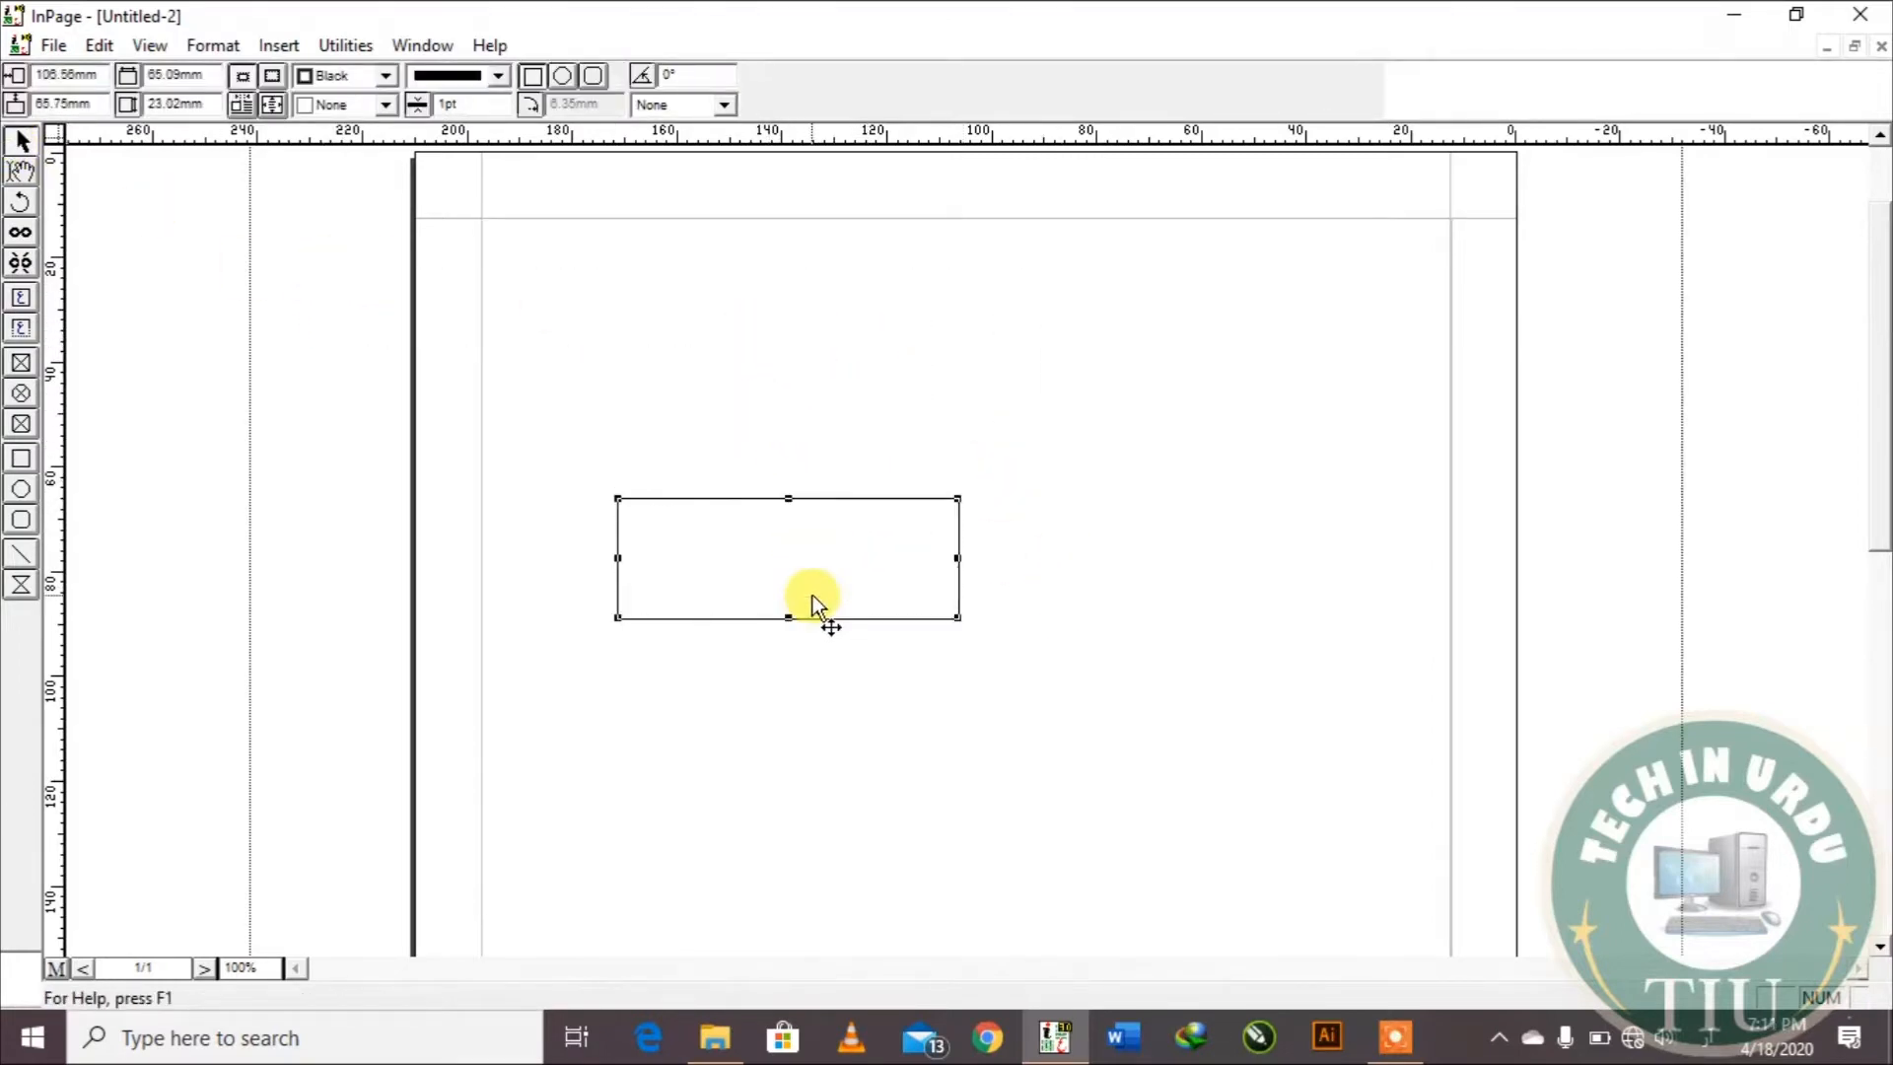
# Step: Move the rectangle toward the page's right margin, to about 30 mm across and 87 mm down
pyautogui.click(403, 516)
pyautogui.click(760, 570)
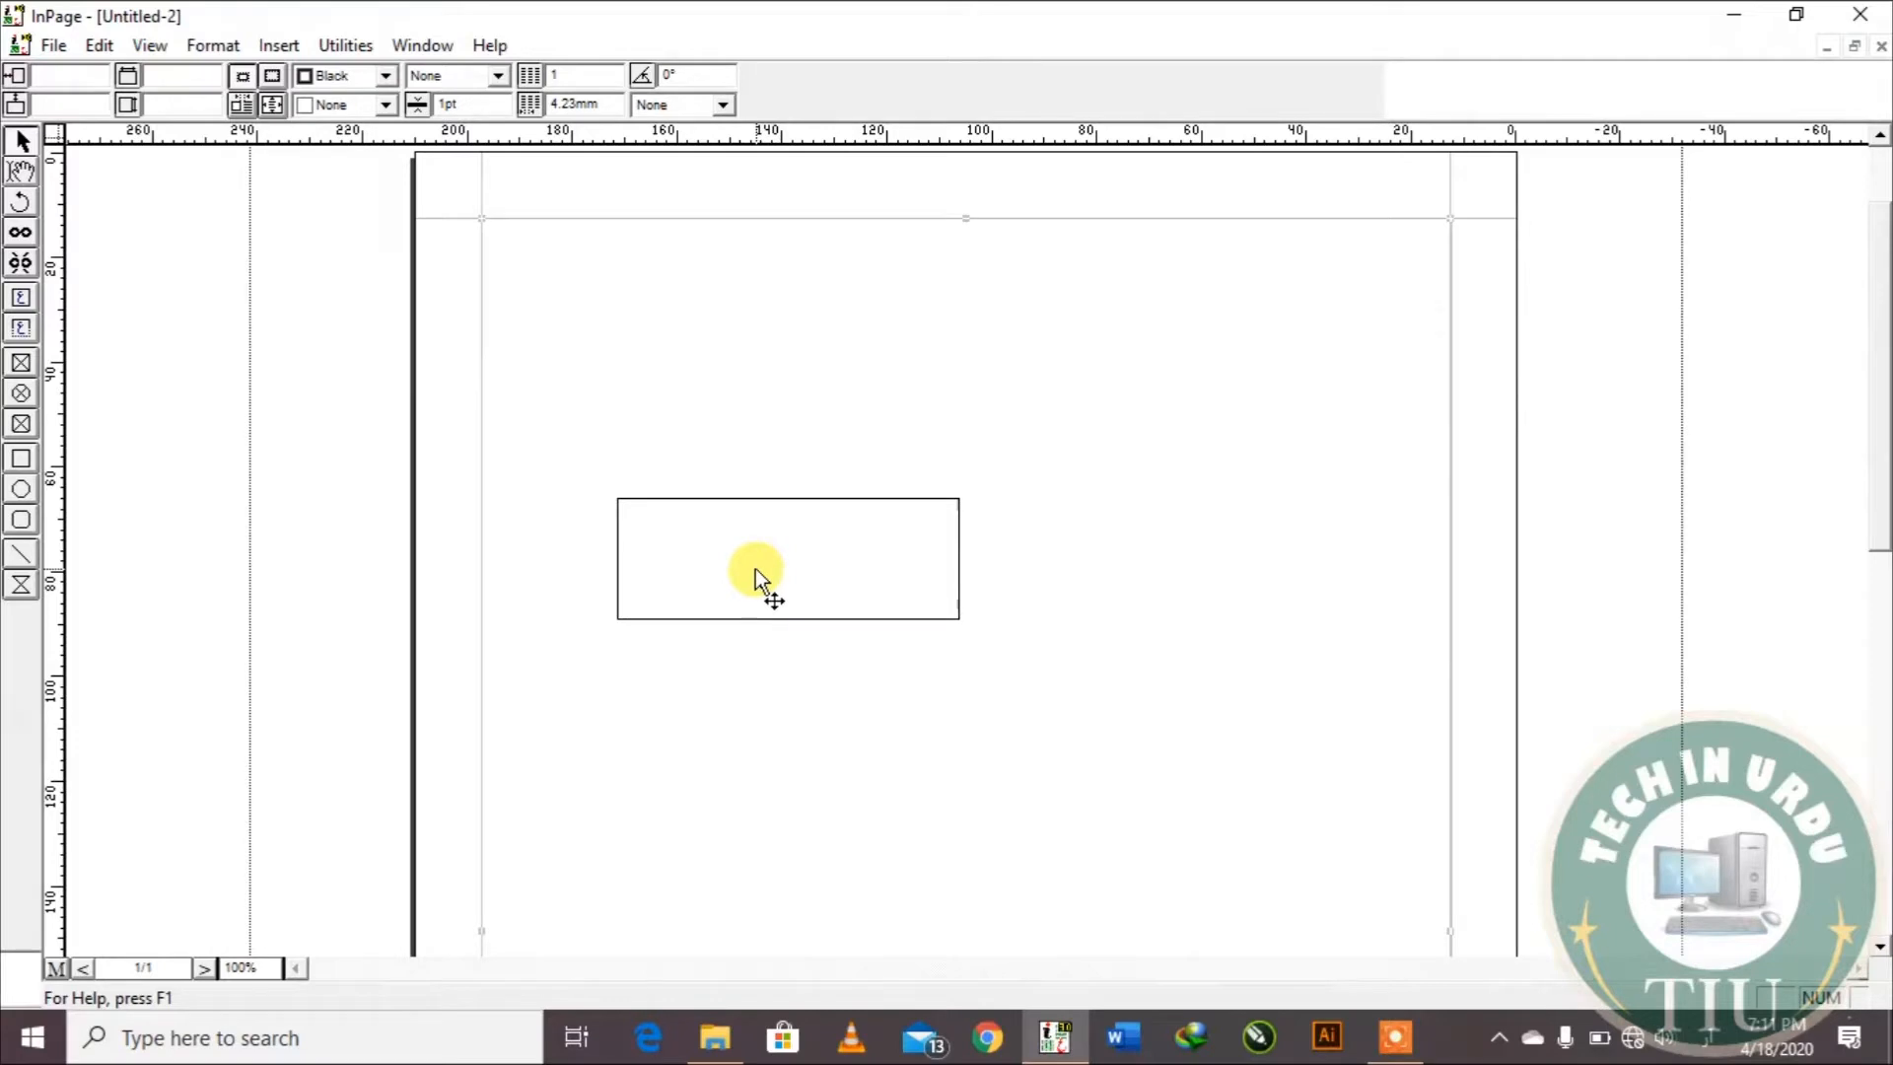
pyautogui.moveTo(339, 446); pyautogui.dragTo(1112, 689)
pyautogui.click(845, 573)
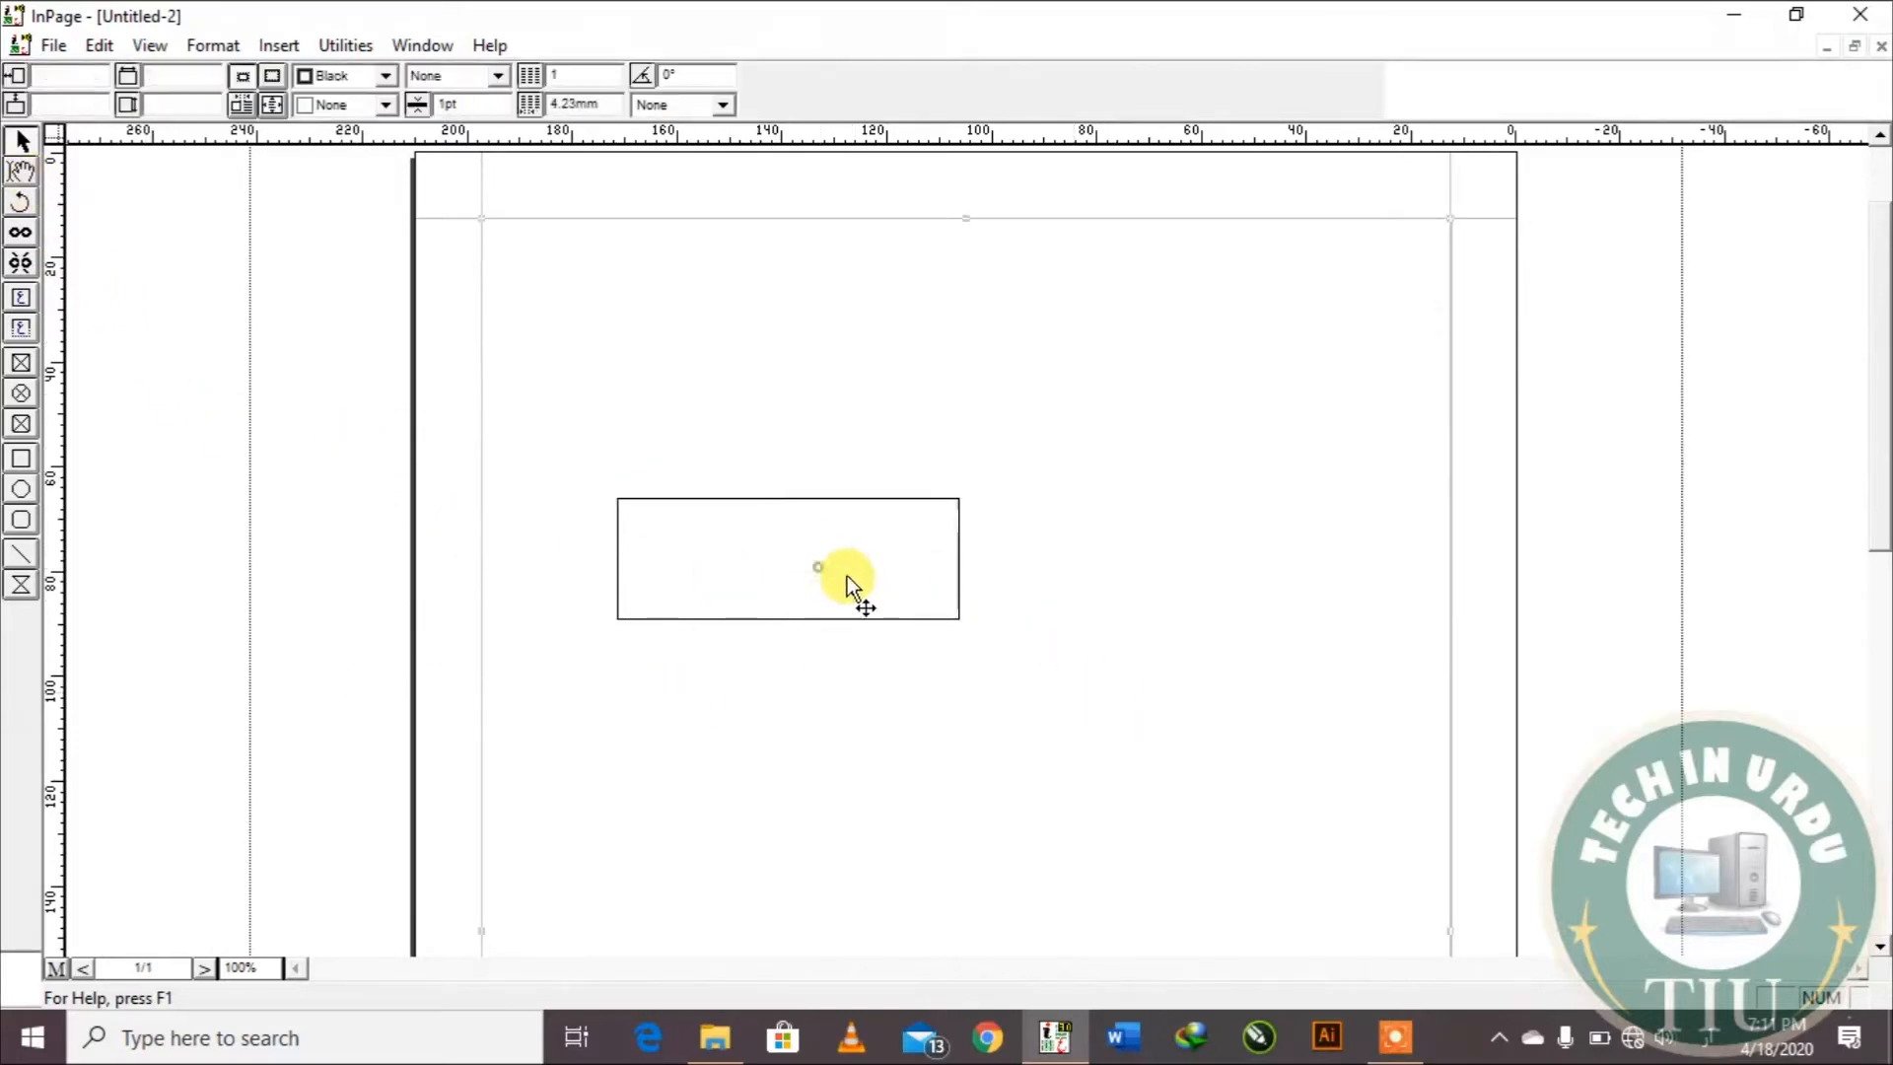
pyautogui.click(952, 619)
pyautogui.moveTo(956, 619); pyautogui.dragTo(1351, 731)
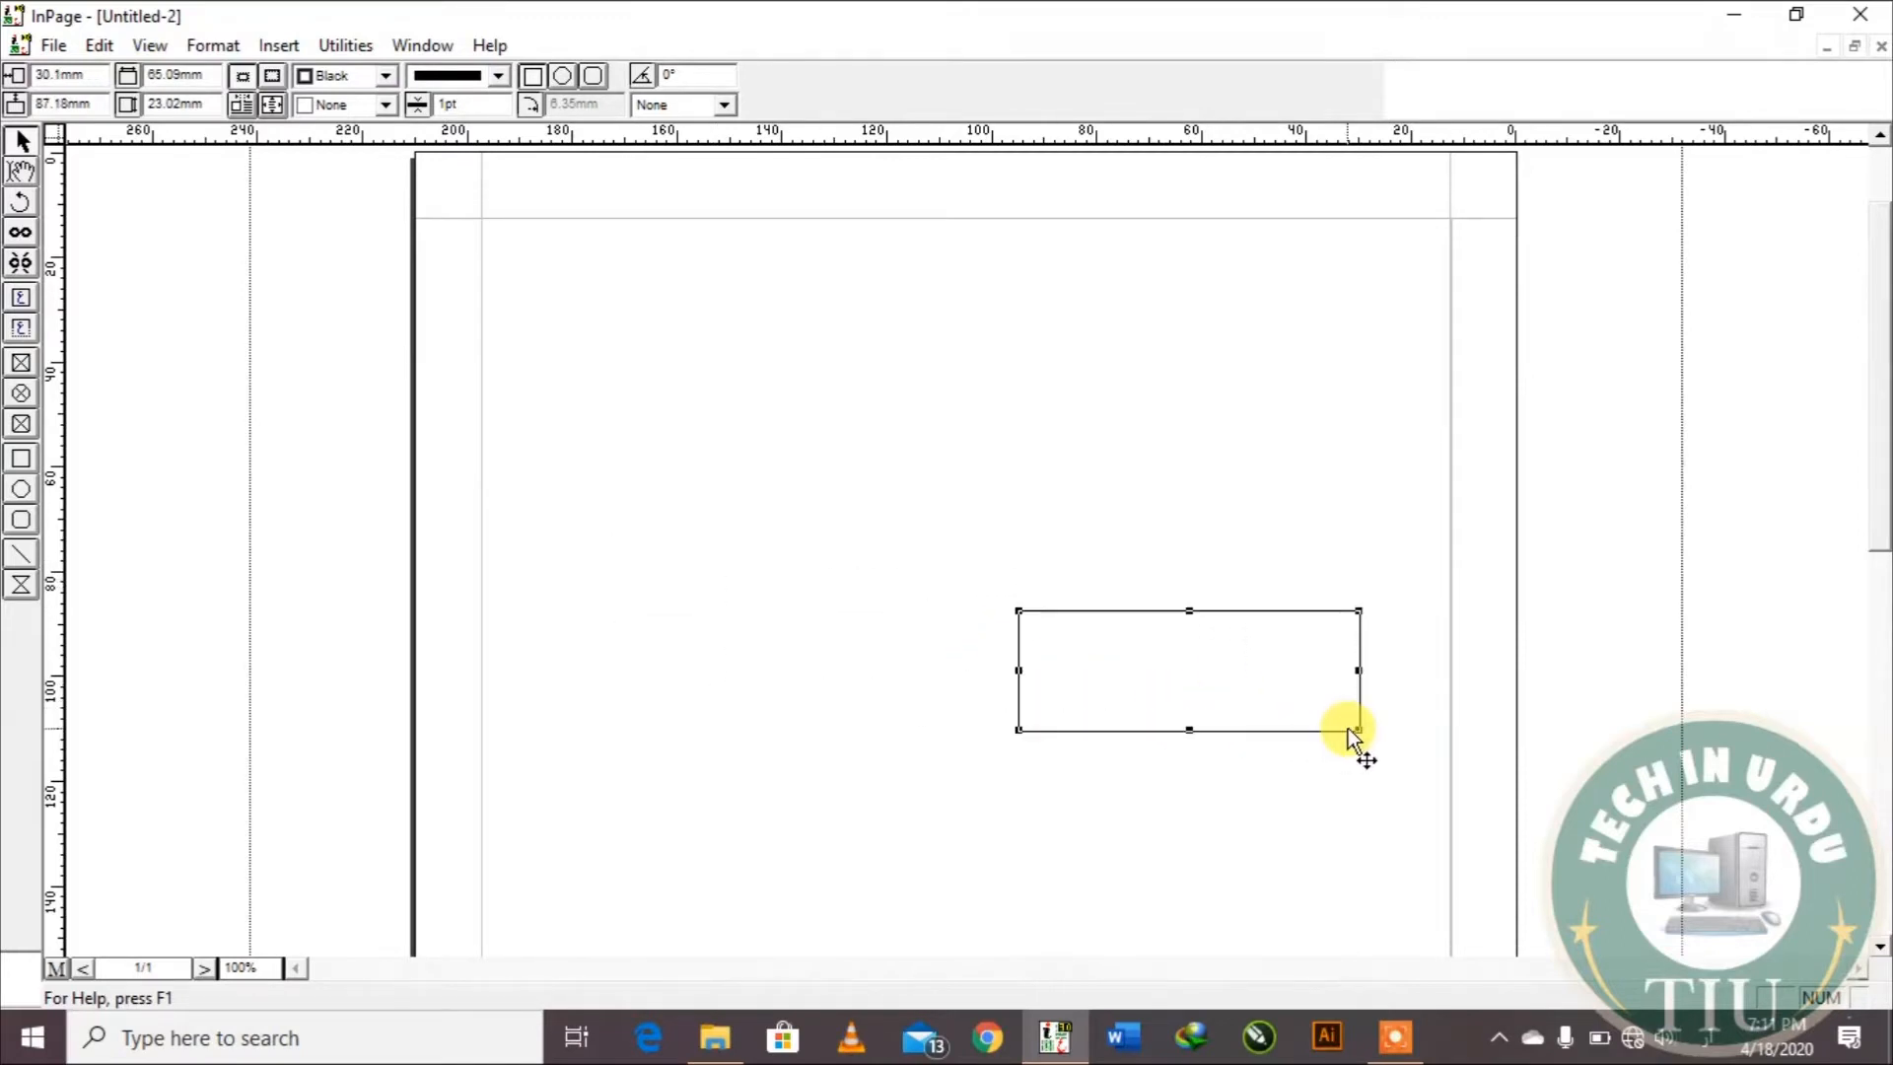
# Step: Undo the rectangle's last move and reapply it, doing this twice in succession
pyautogui.click(101, 46)
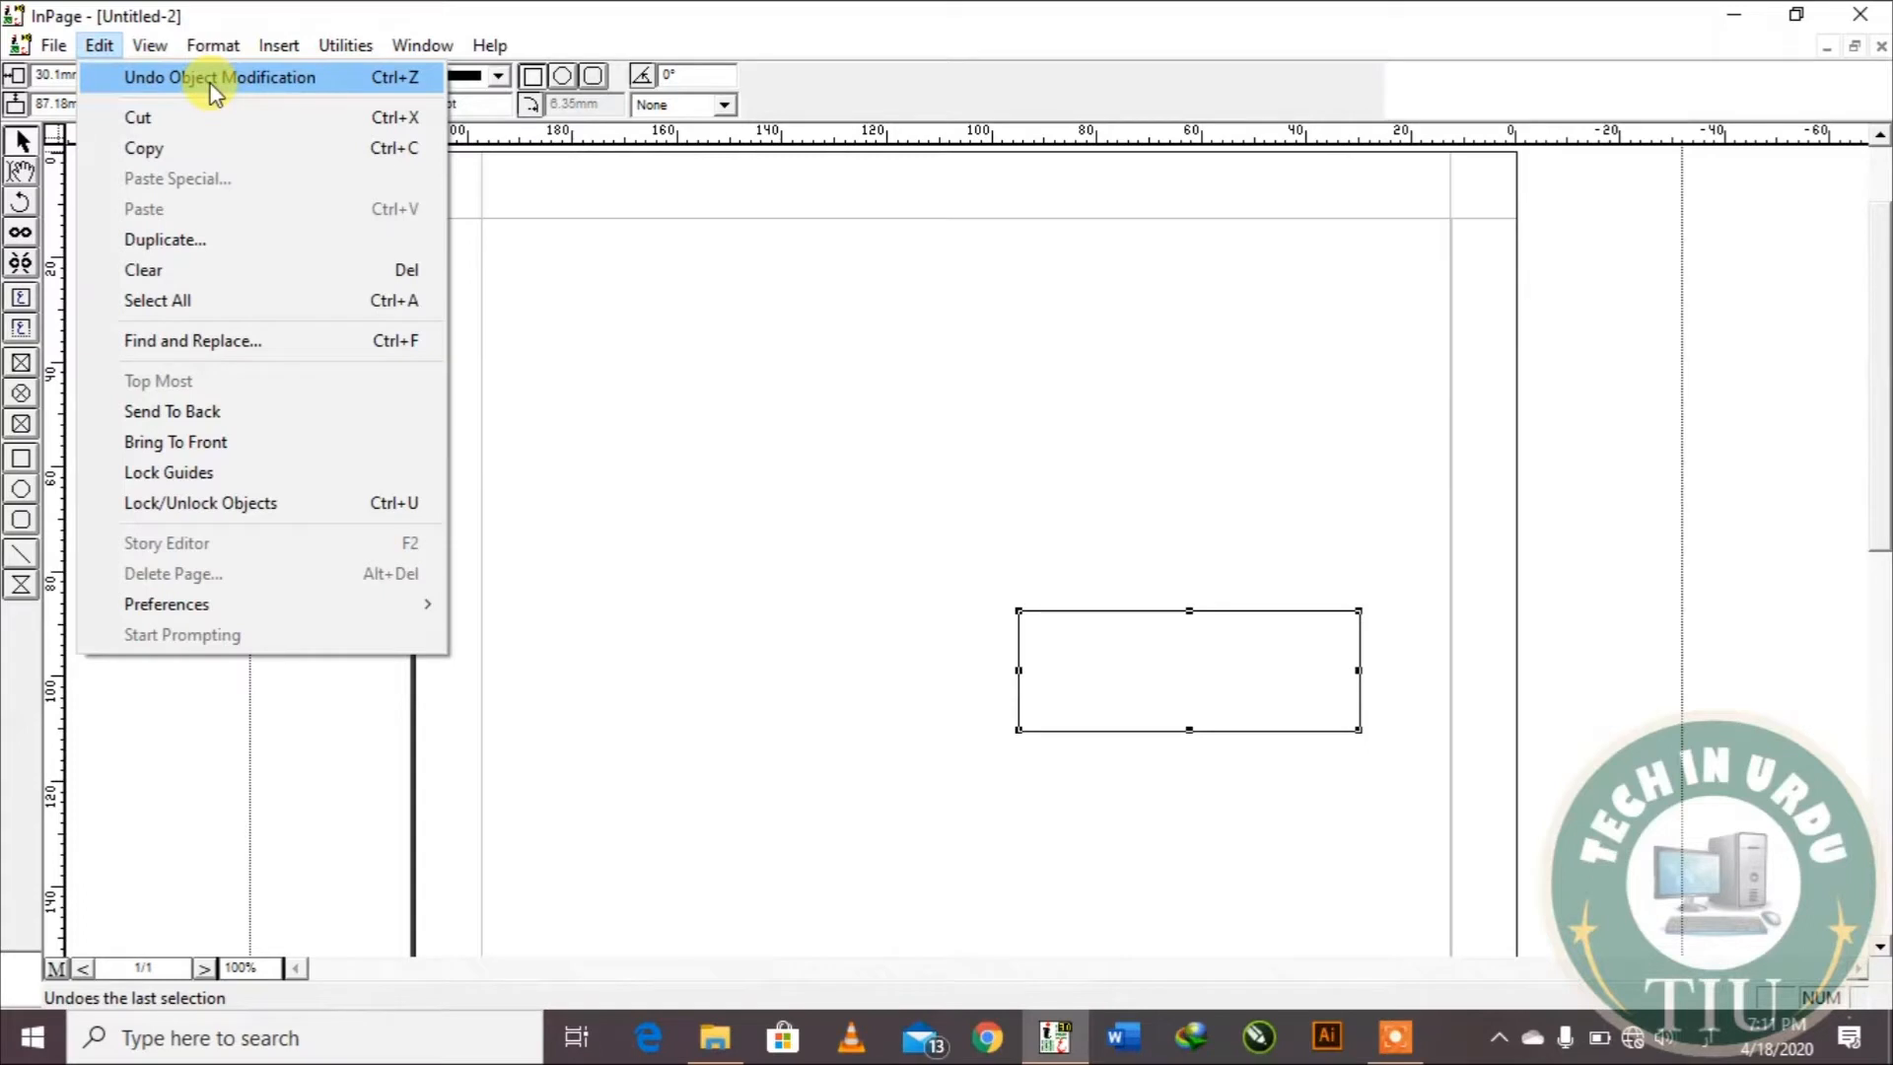
pyautogui.click(211, 85)
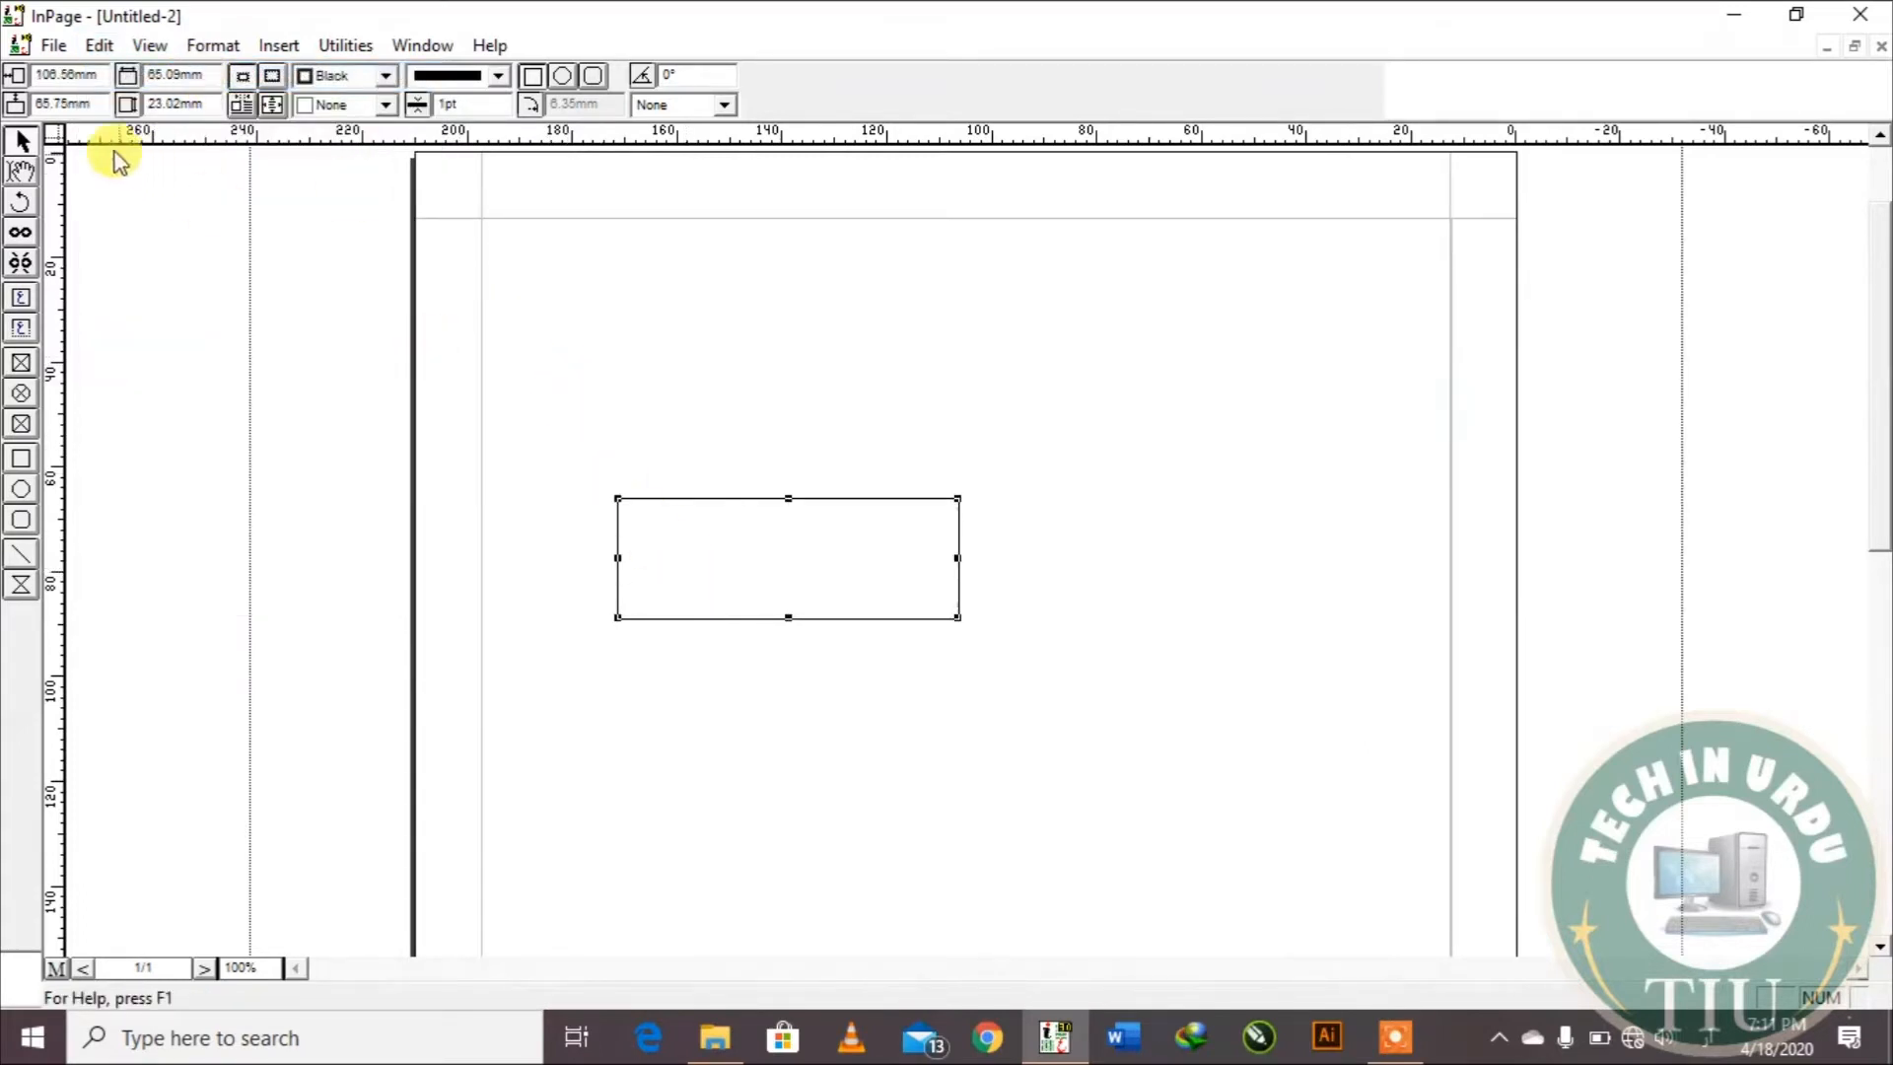
pyautogui.click(100, 45)
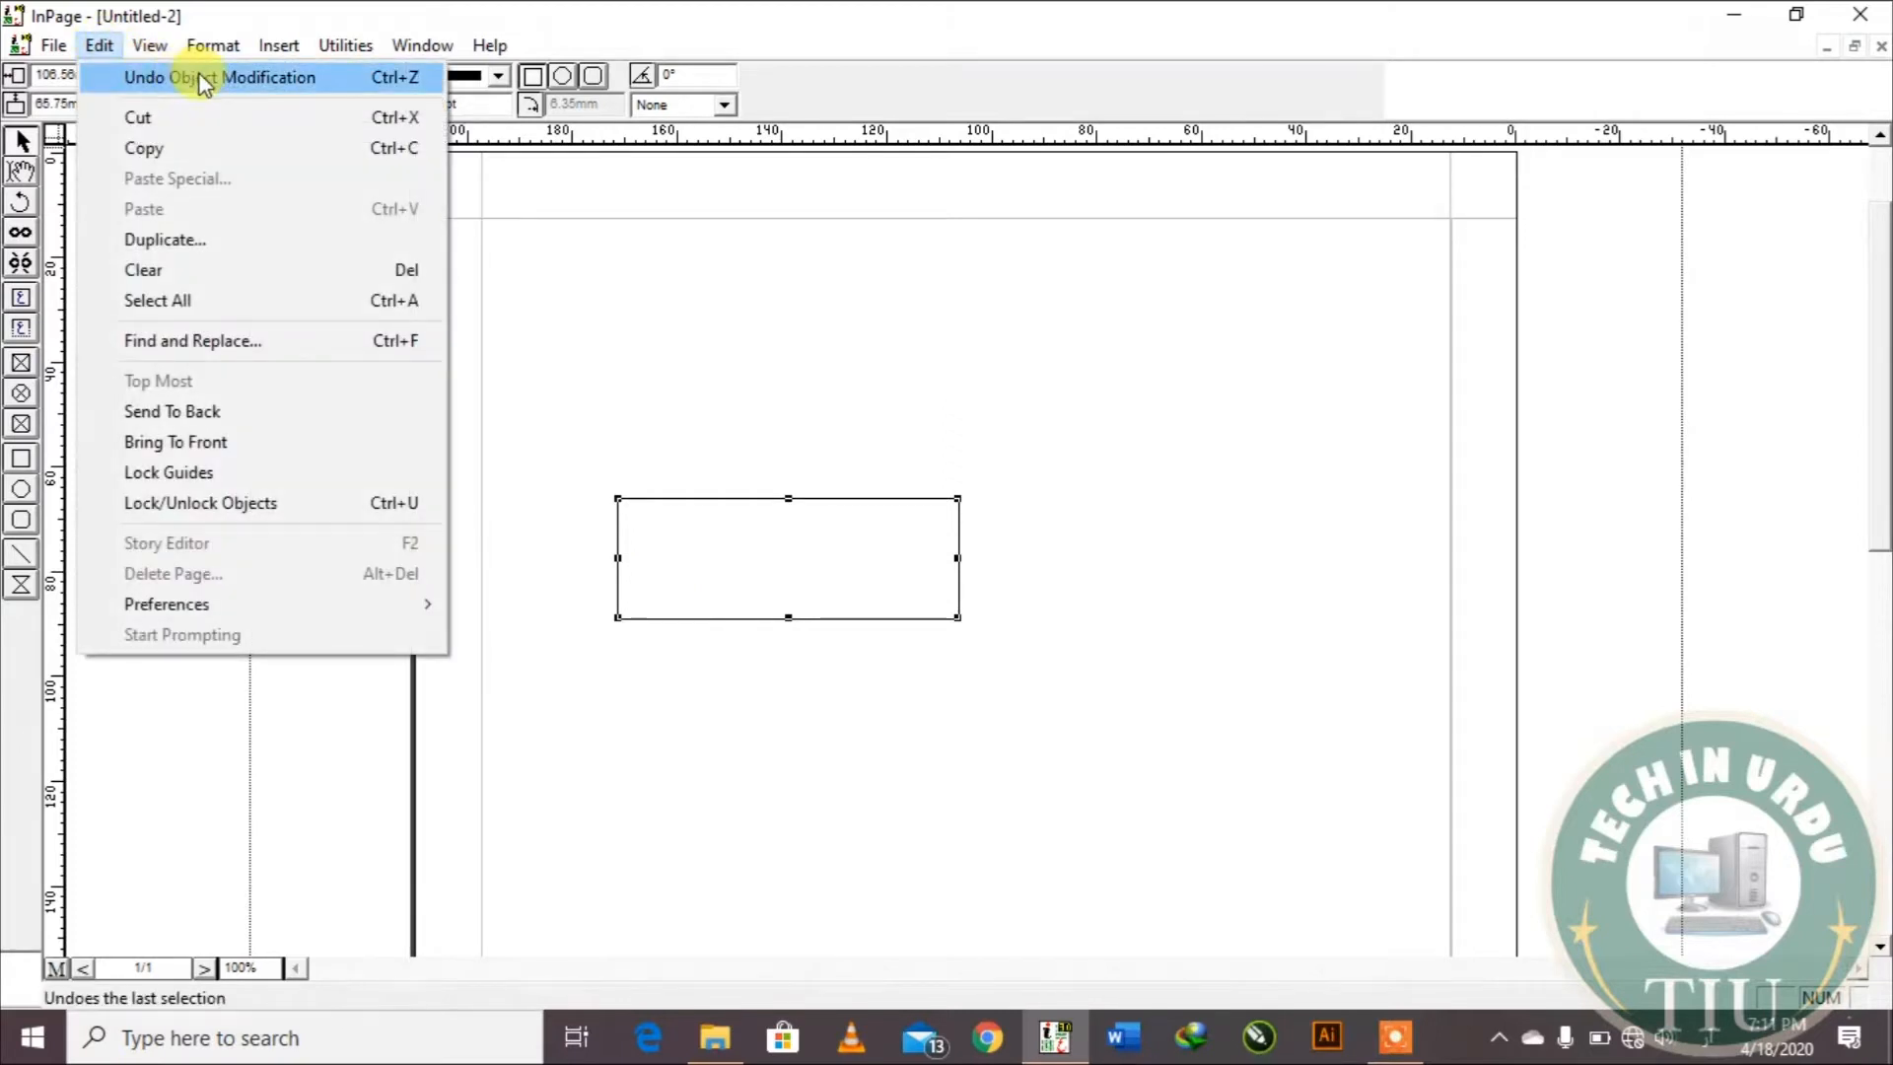
pyautogui.click(172, 77)
pyautogui.click(102, 46)
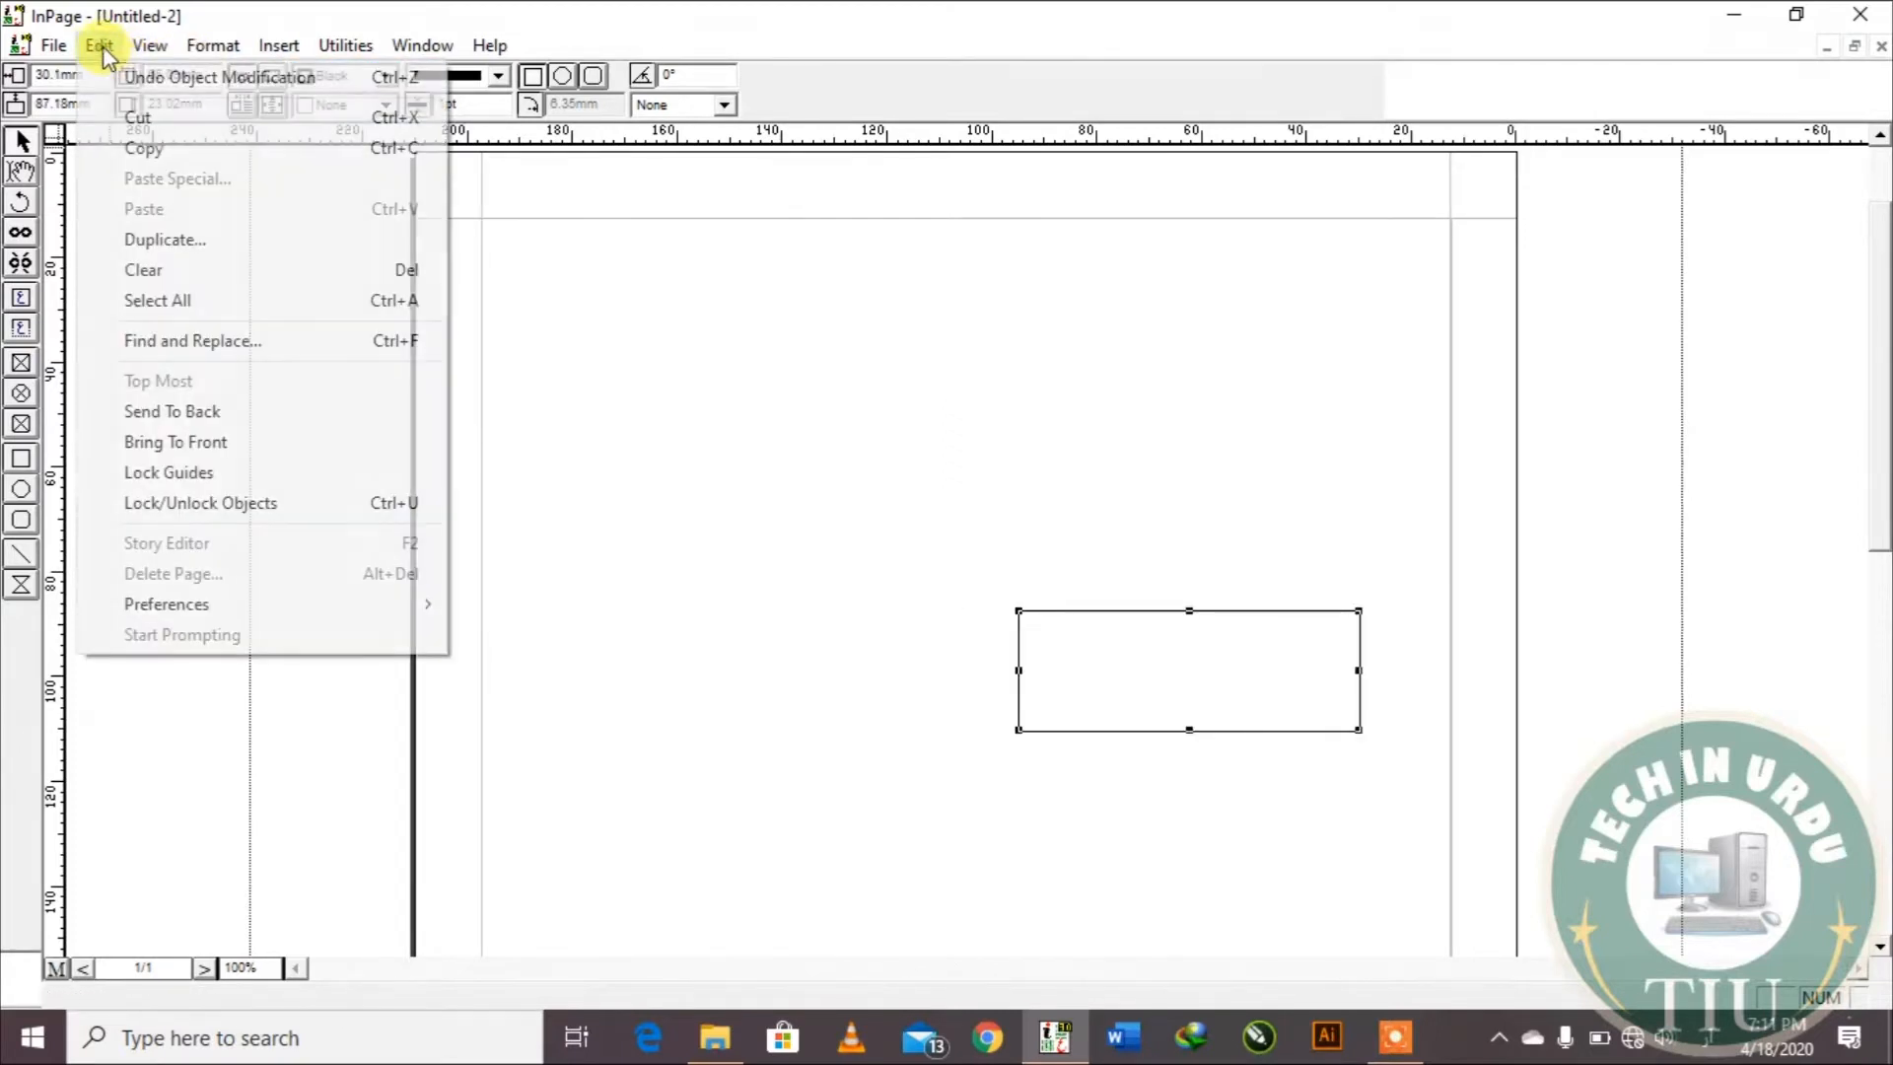
pyautogui.click(111, 76)
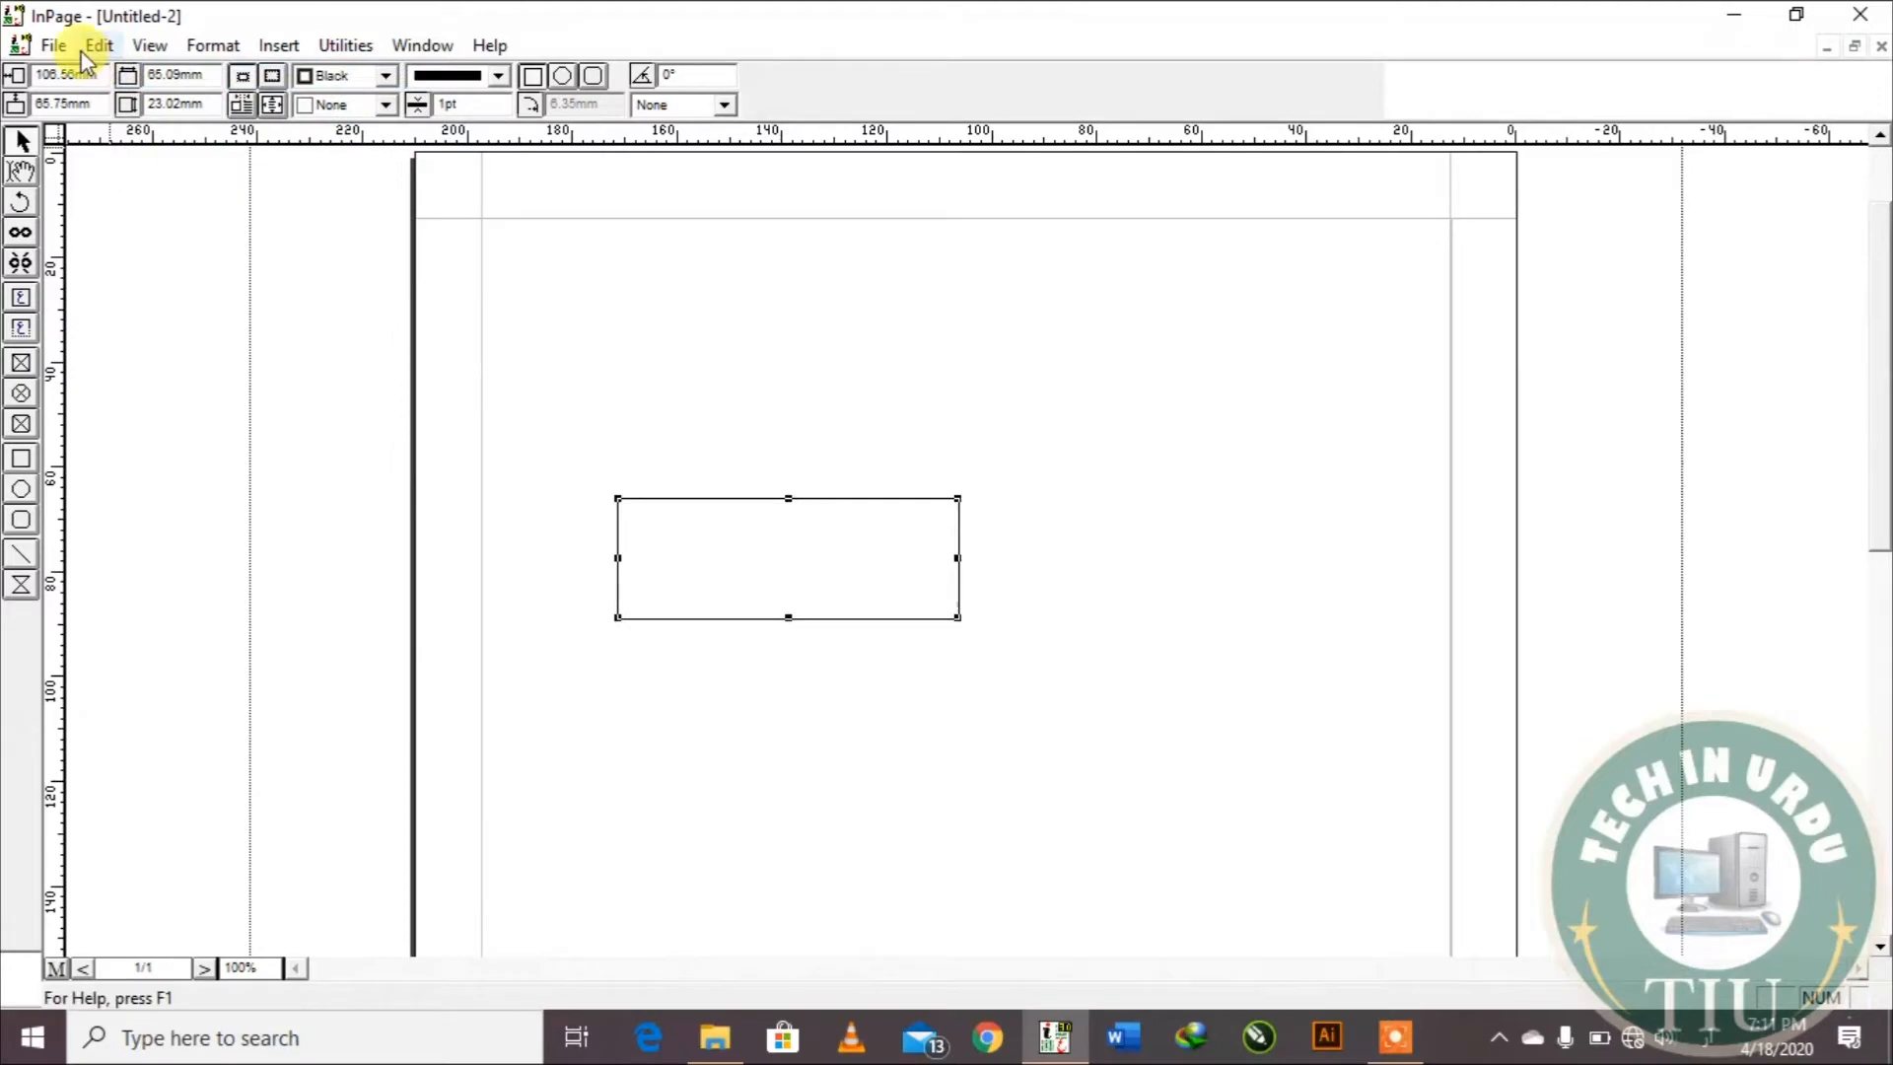
pyautogui.click(102, 46)
pyautogui.click(108, 78)
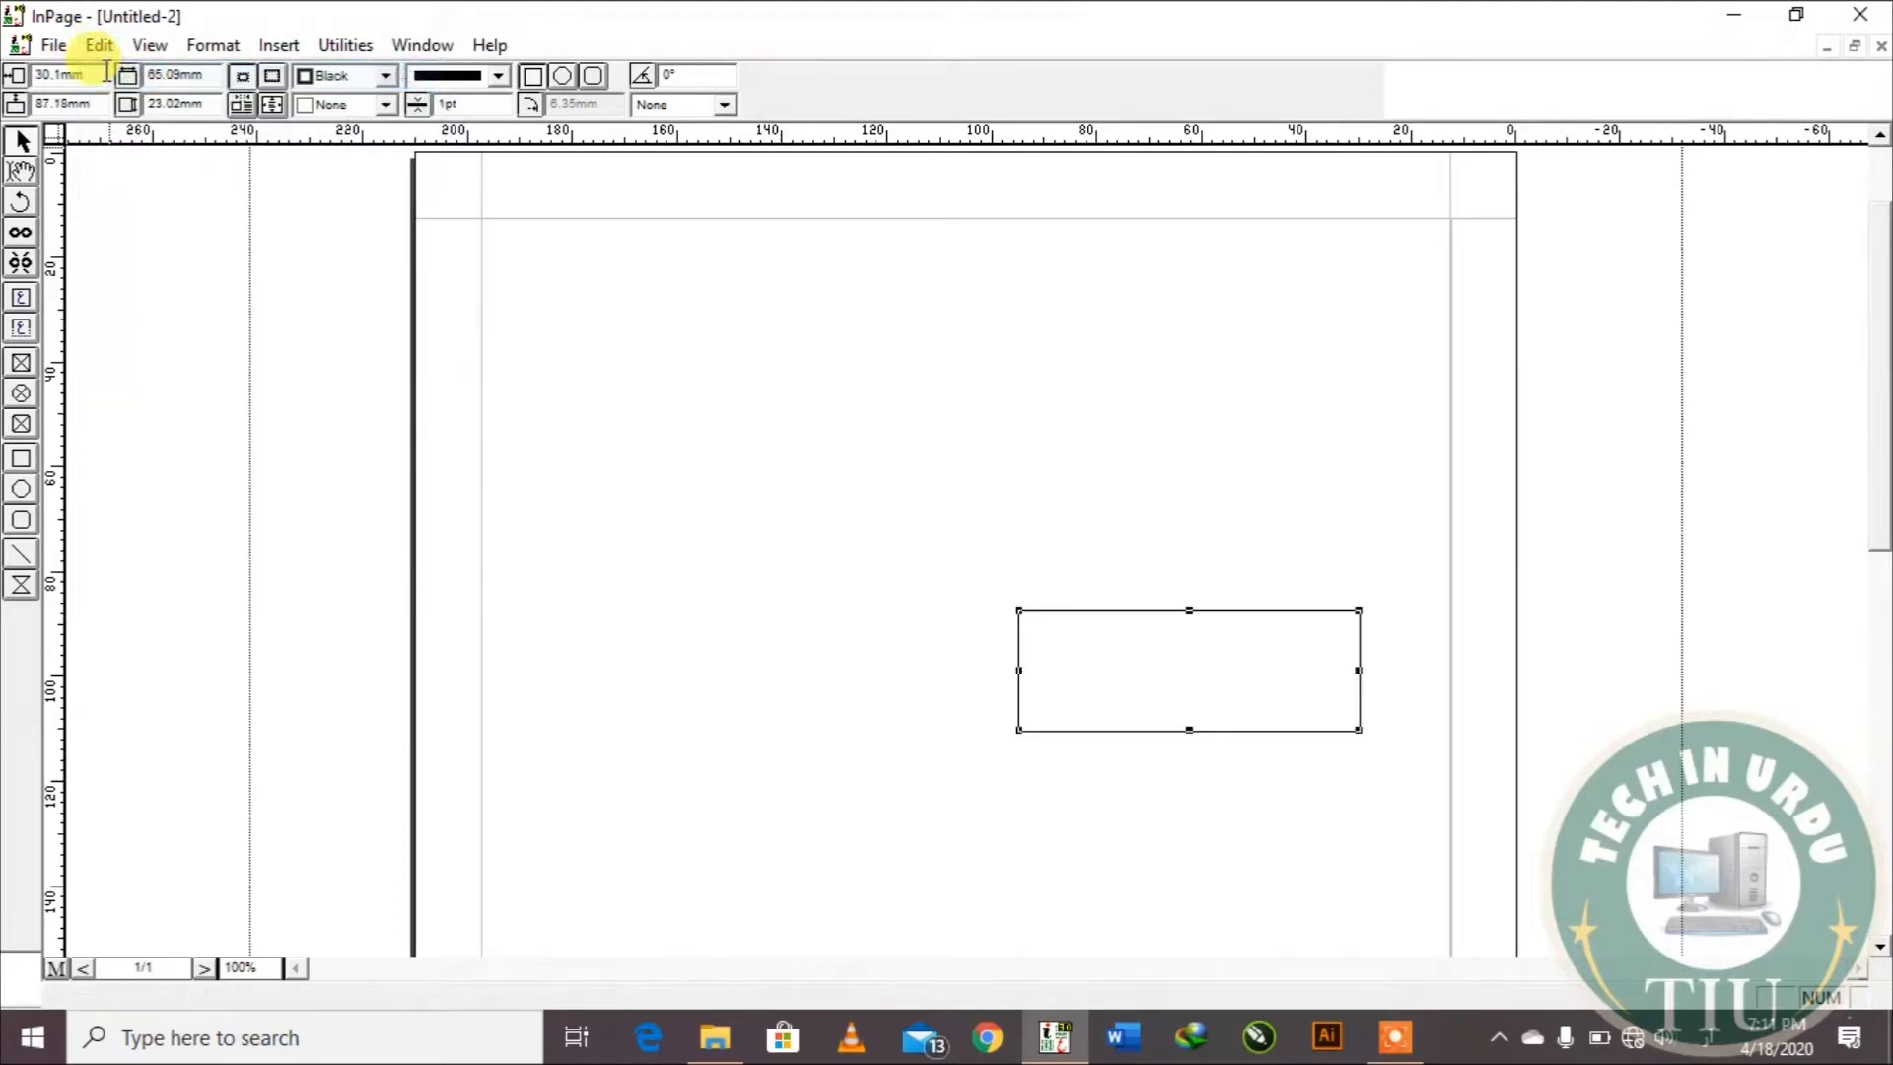
pyautogui.click(98, 45)
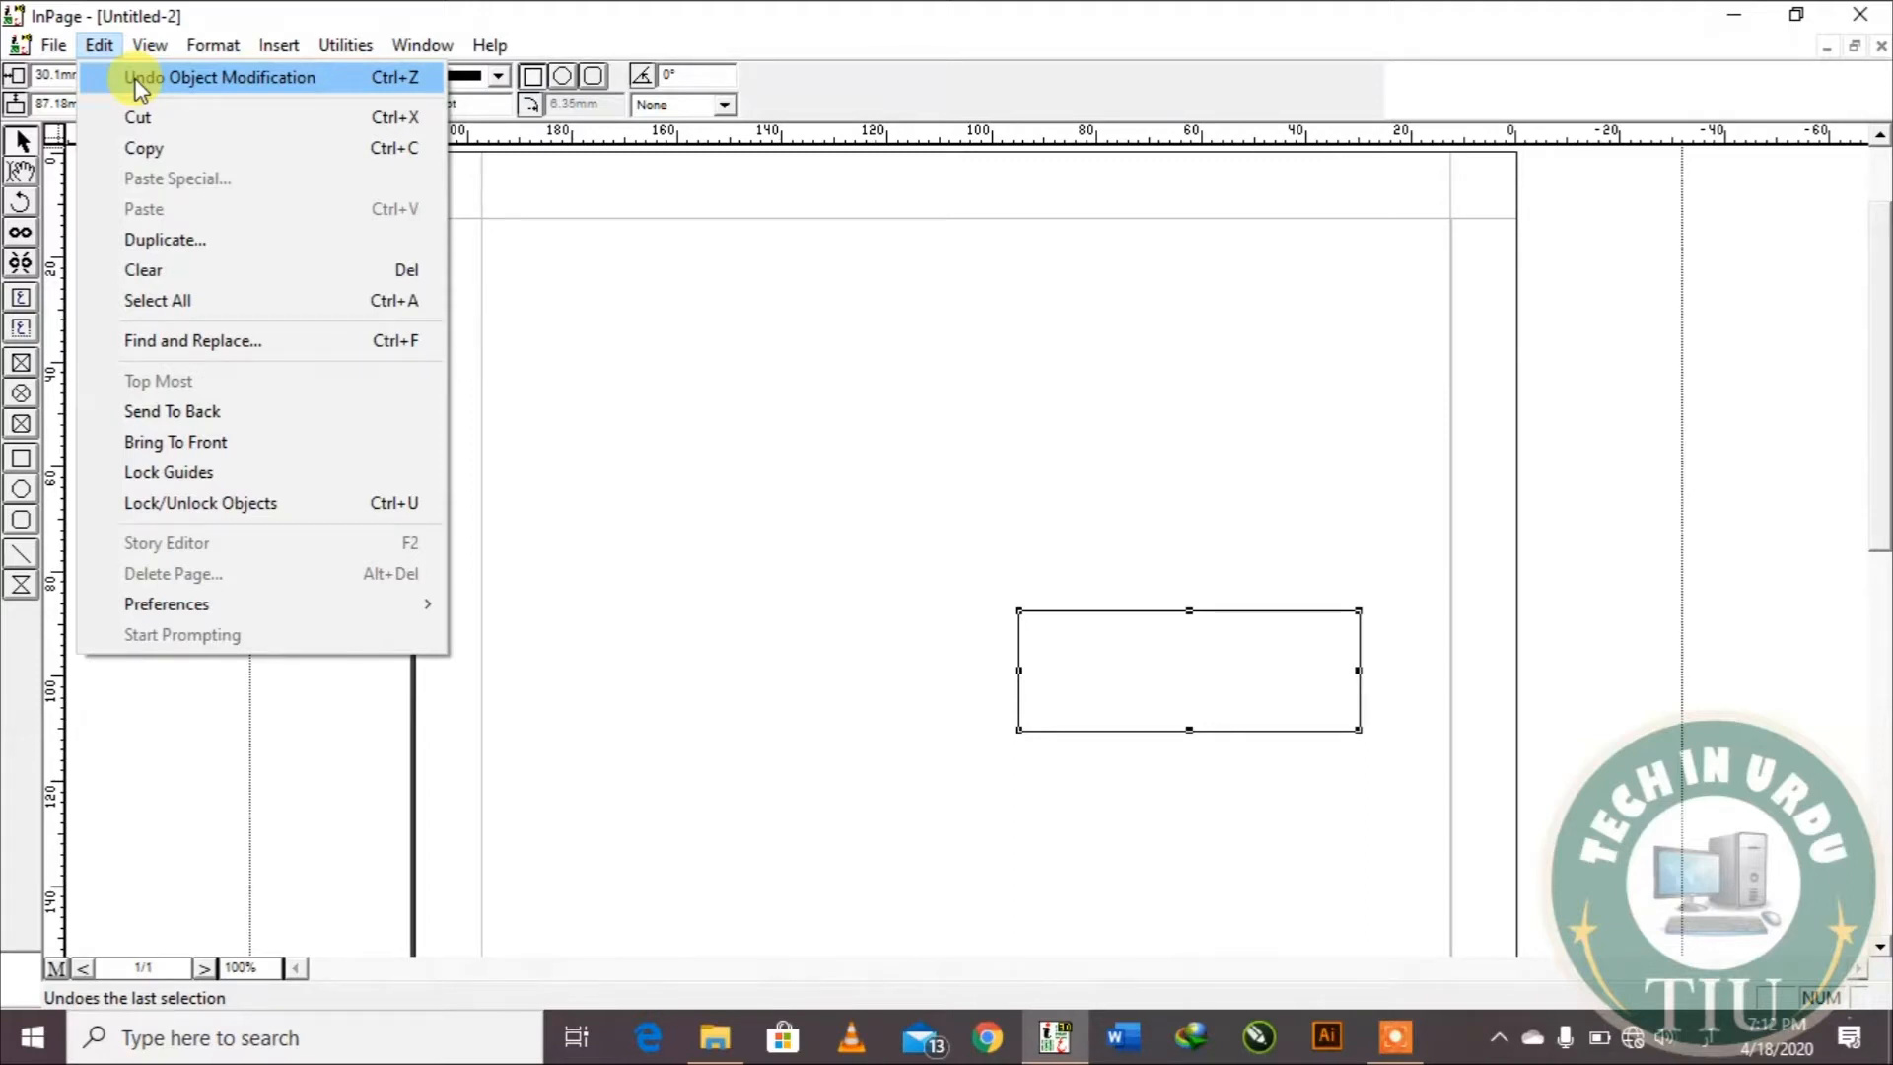
pyautogui.click(848, 404)
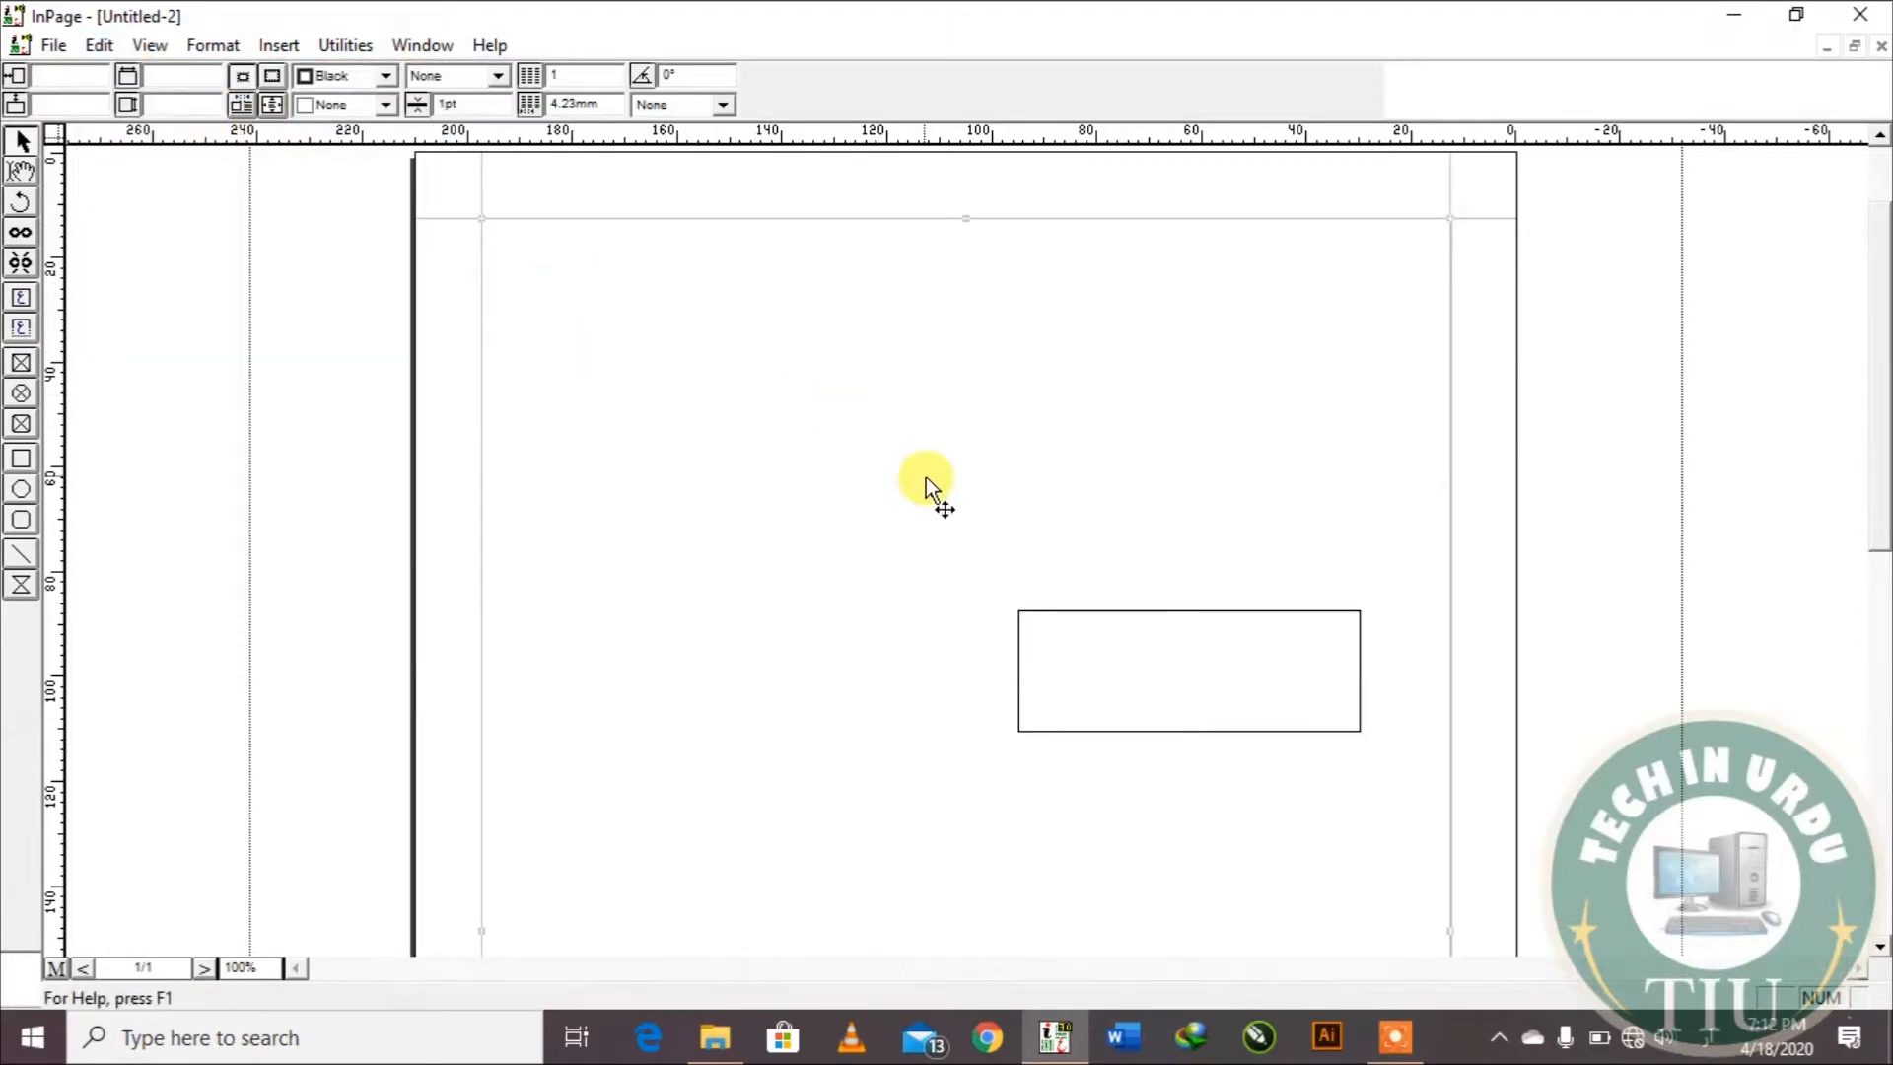
# Step: Select the rectangle on the page and delete it
pyautogui.doubleClick(1019, 616)
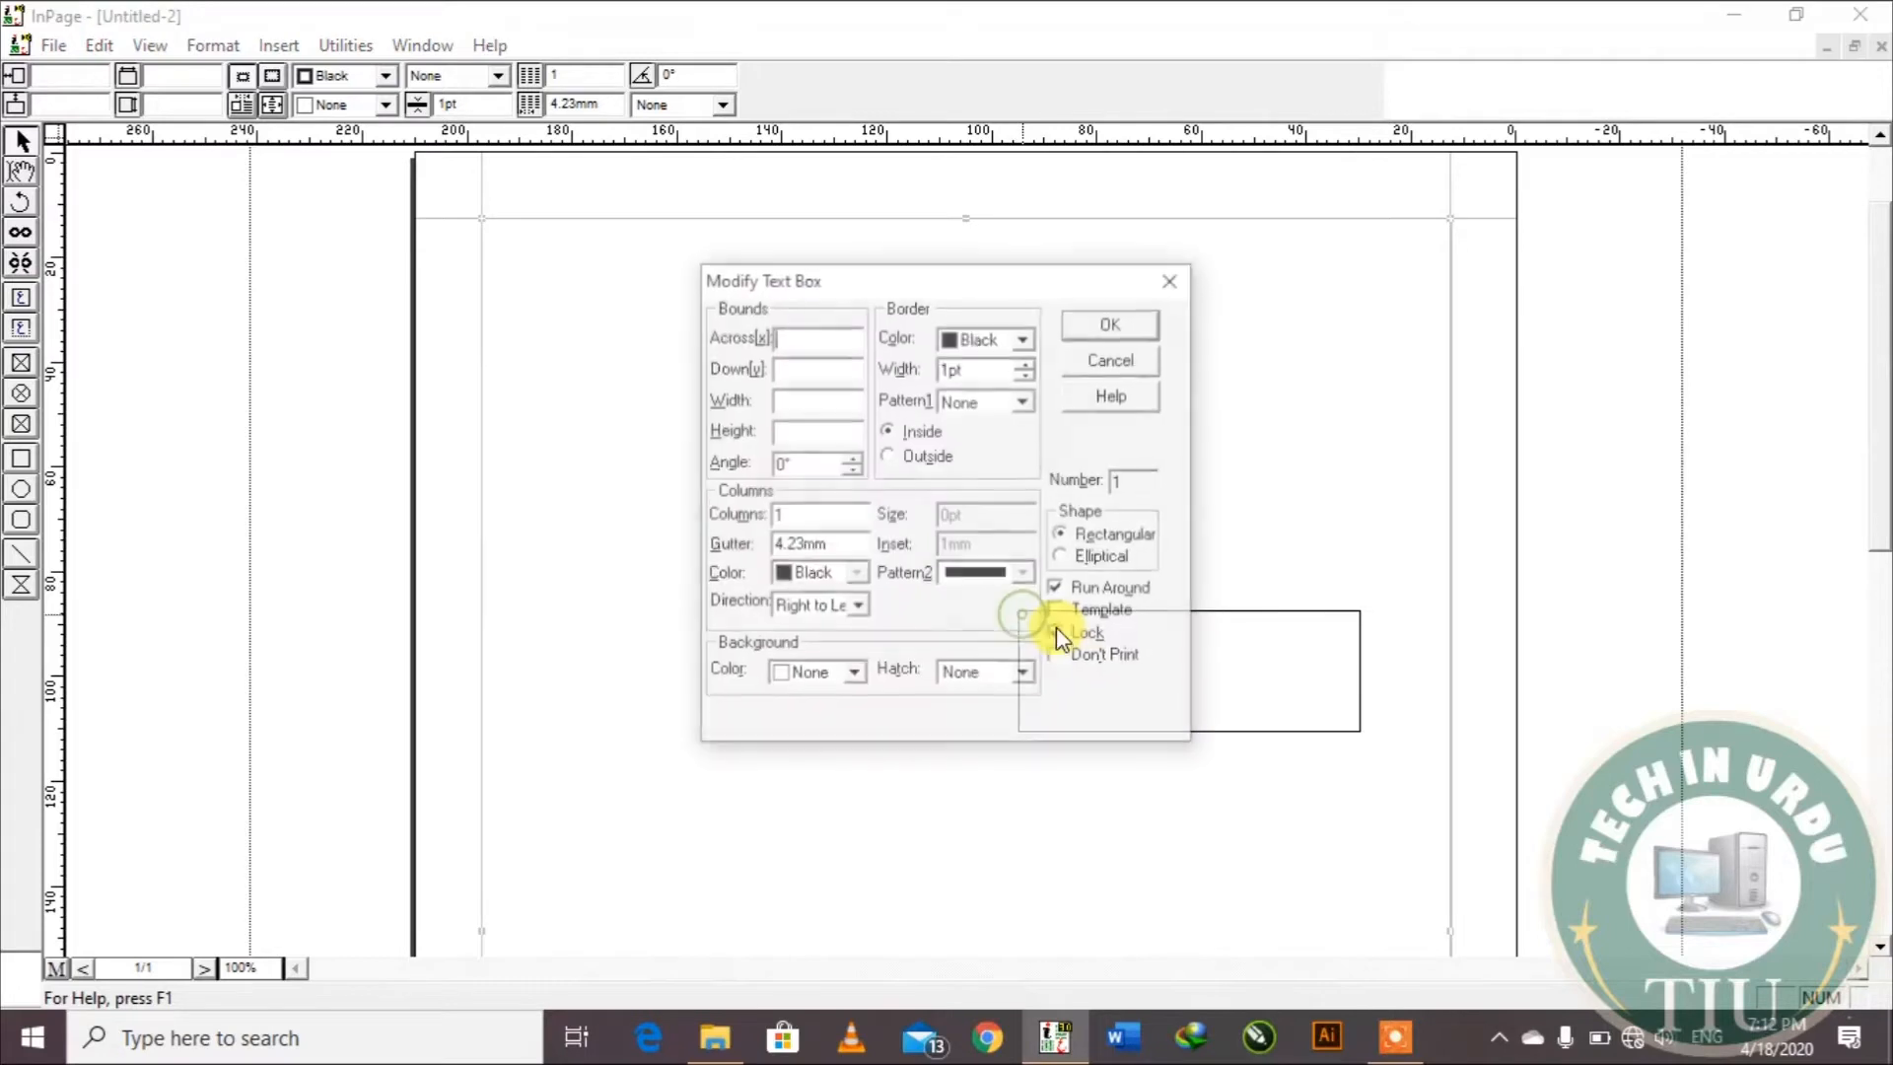
pyautogui.click(1134, 362)
pyautogui.moveTo(286, 415); pyautogui.dragTo(1412, 820)
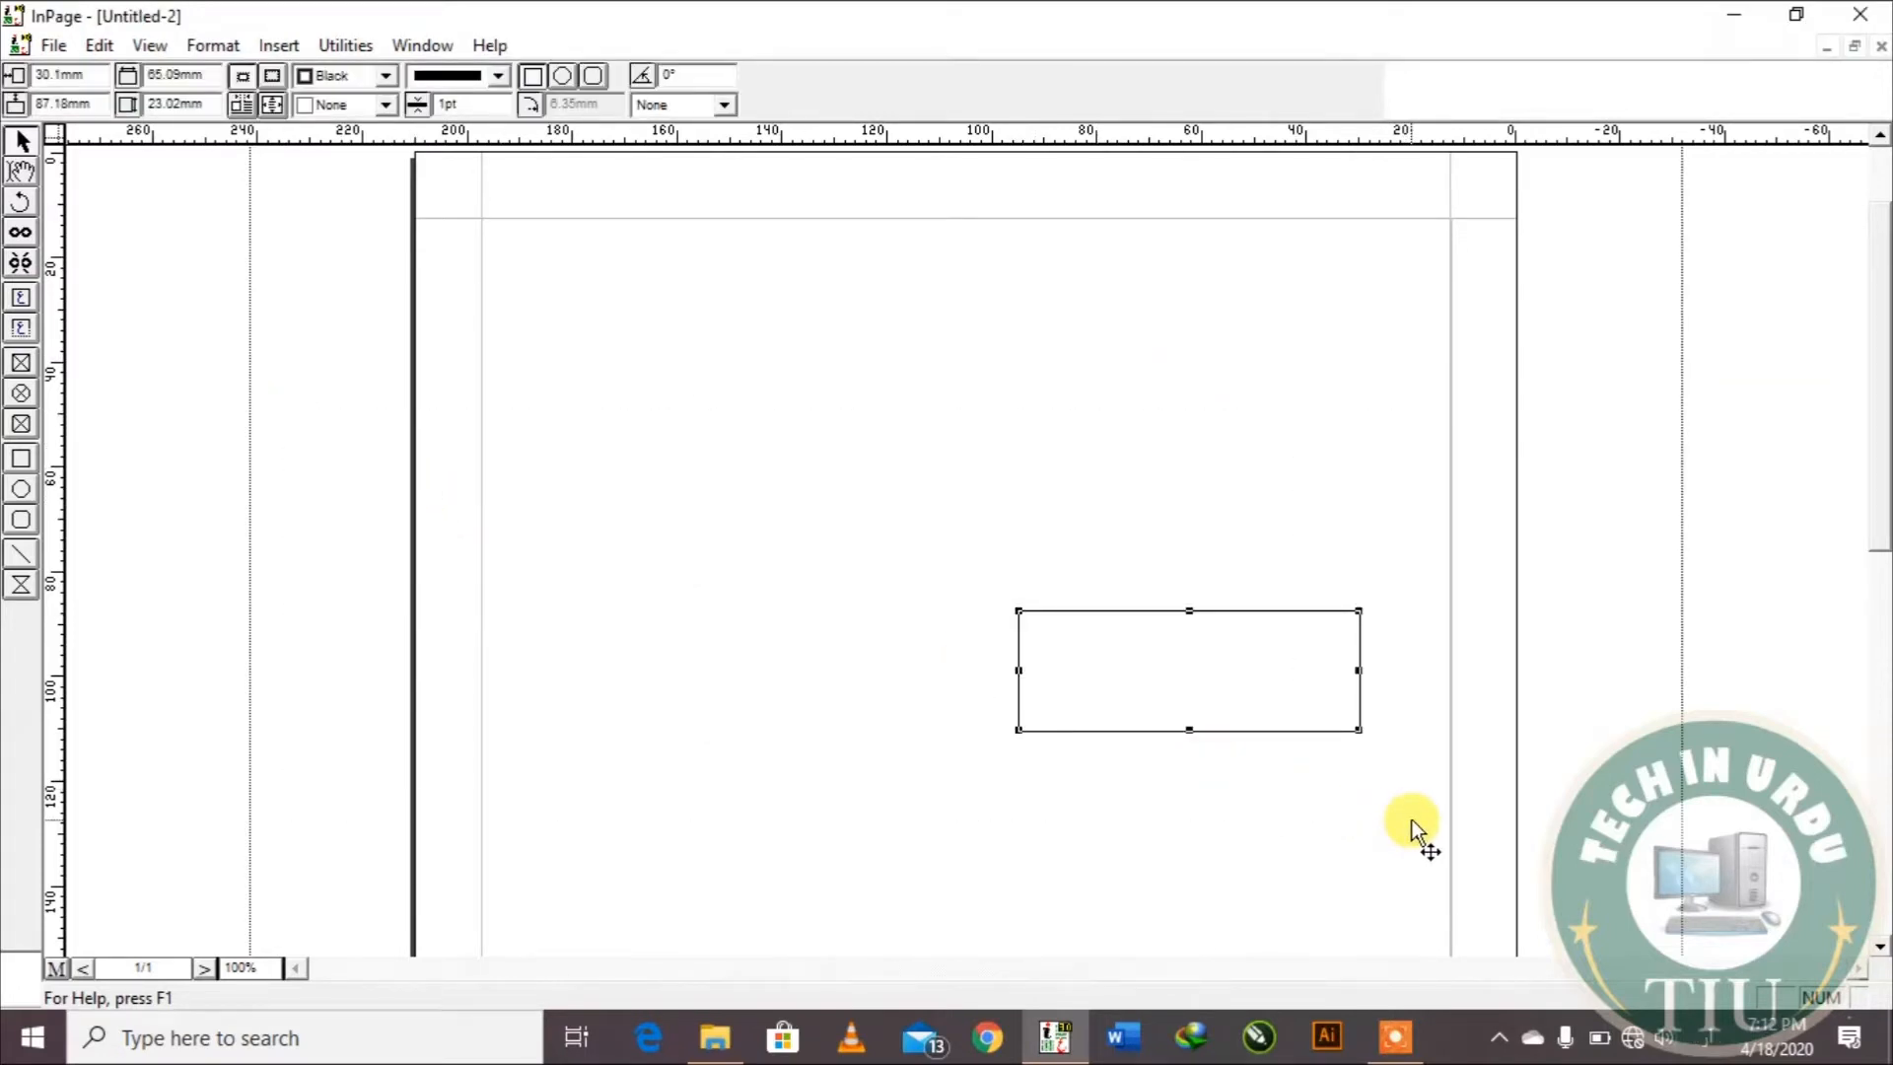
pyautogui.press('Delete')
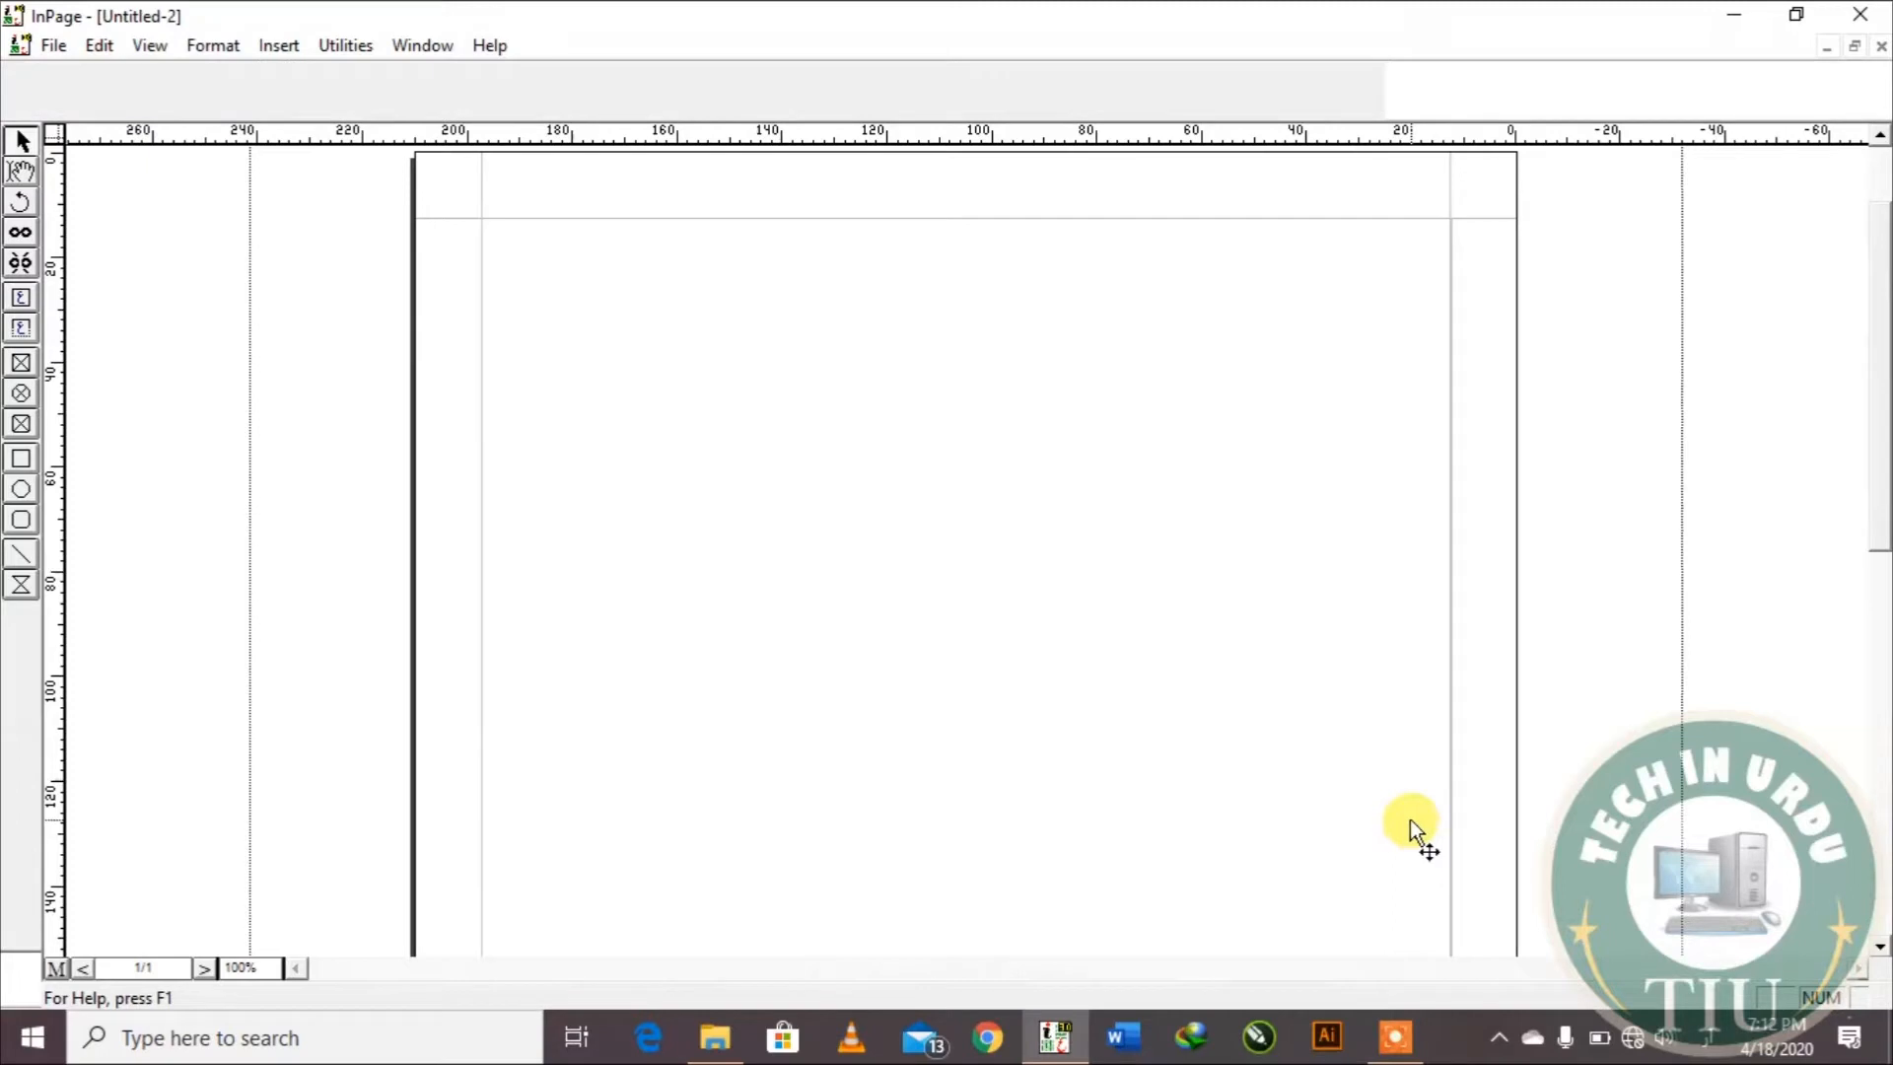
# Step: Set the font size to 20 pt in the page's main text box and enter "بسم اللہ الرحمن الرحیم"
pyautogui.click(21, 173)
pyautogui.click(663, 300)
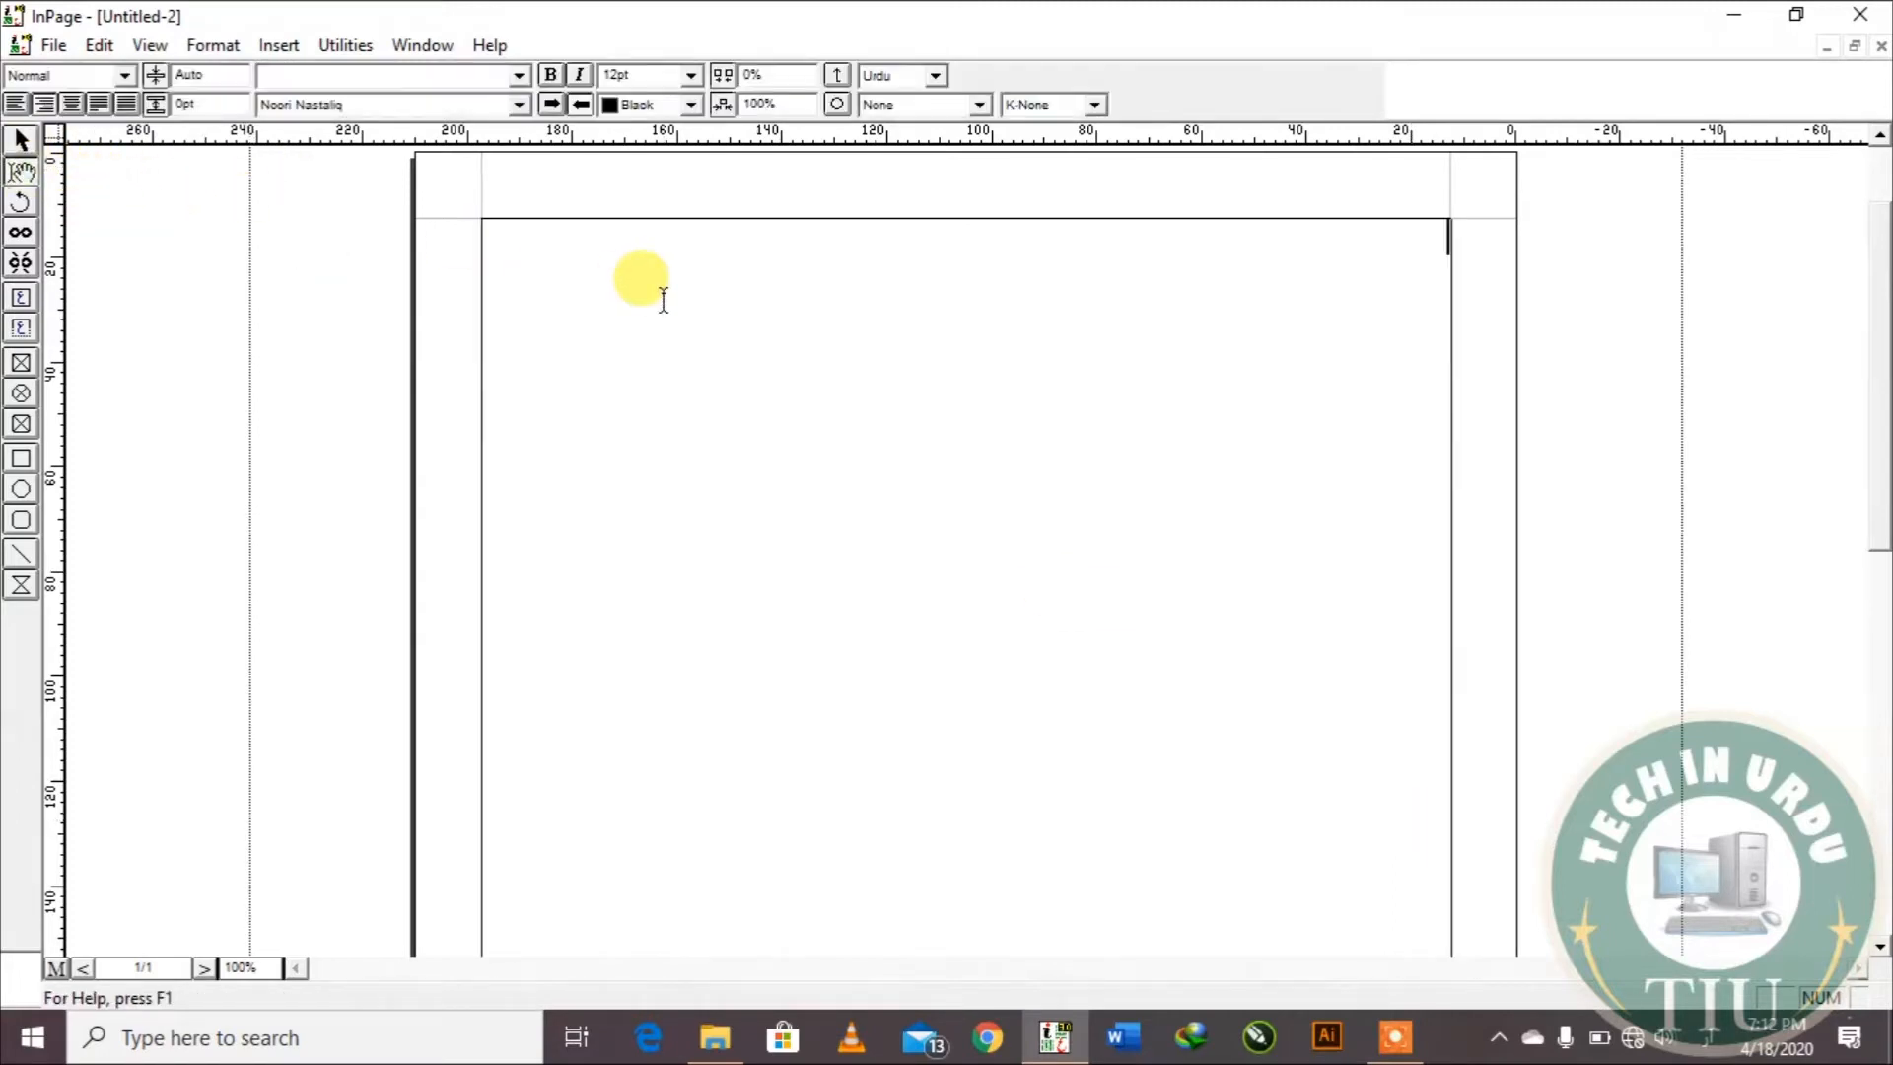
pyautogui.click(98, 45)
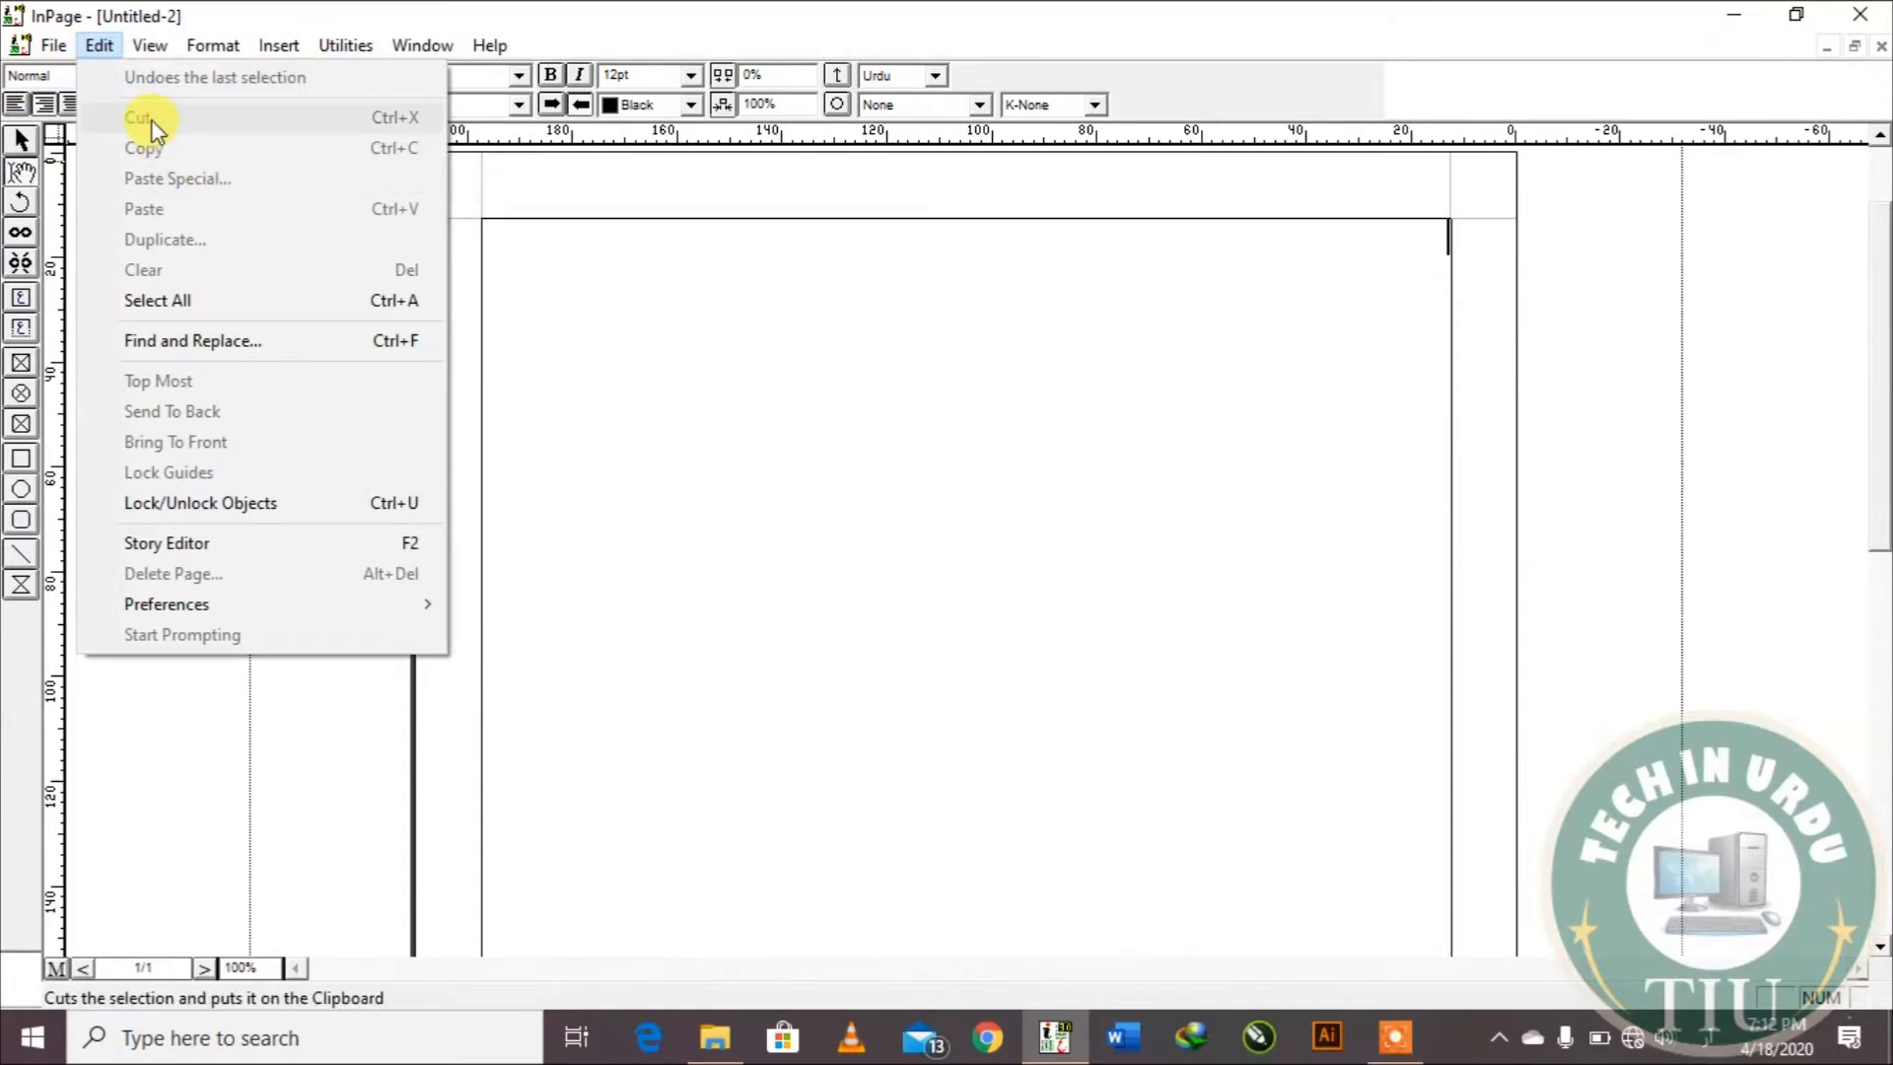
pyautogui.click(868, 301)
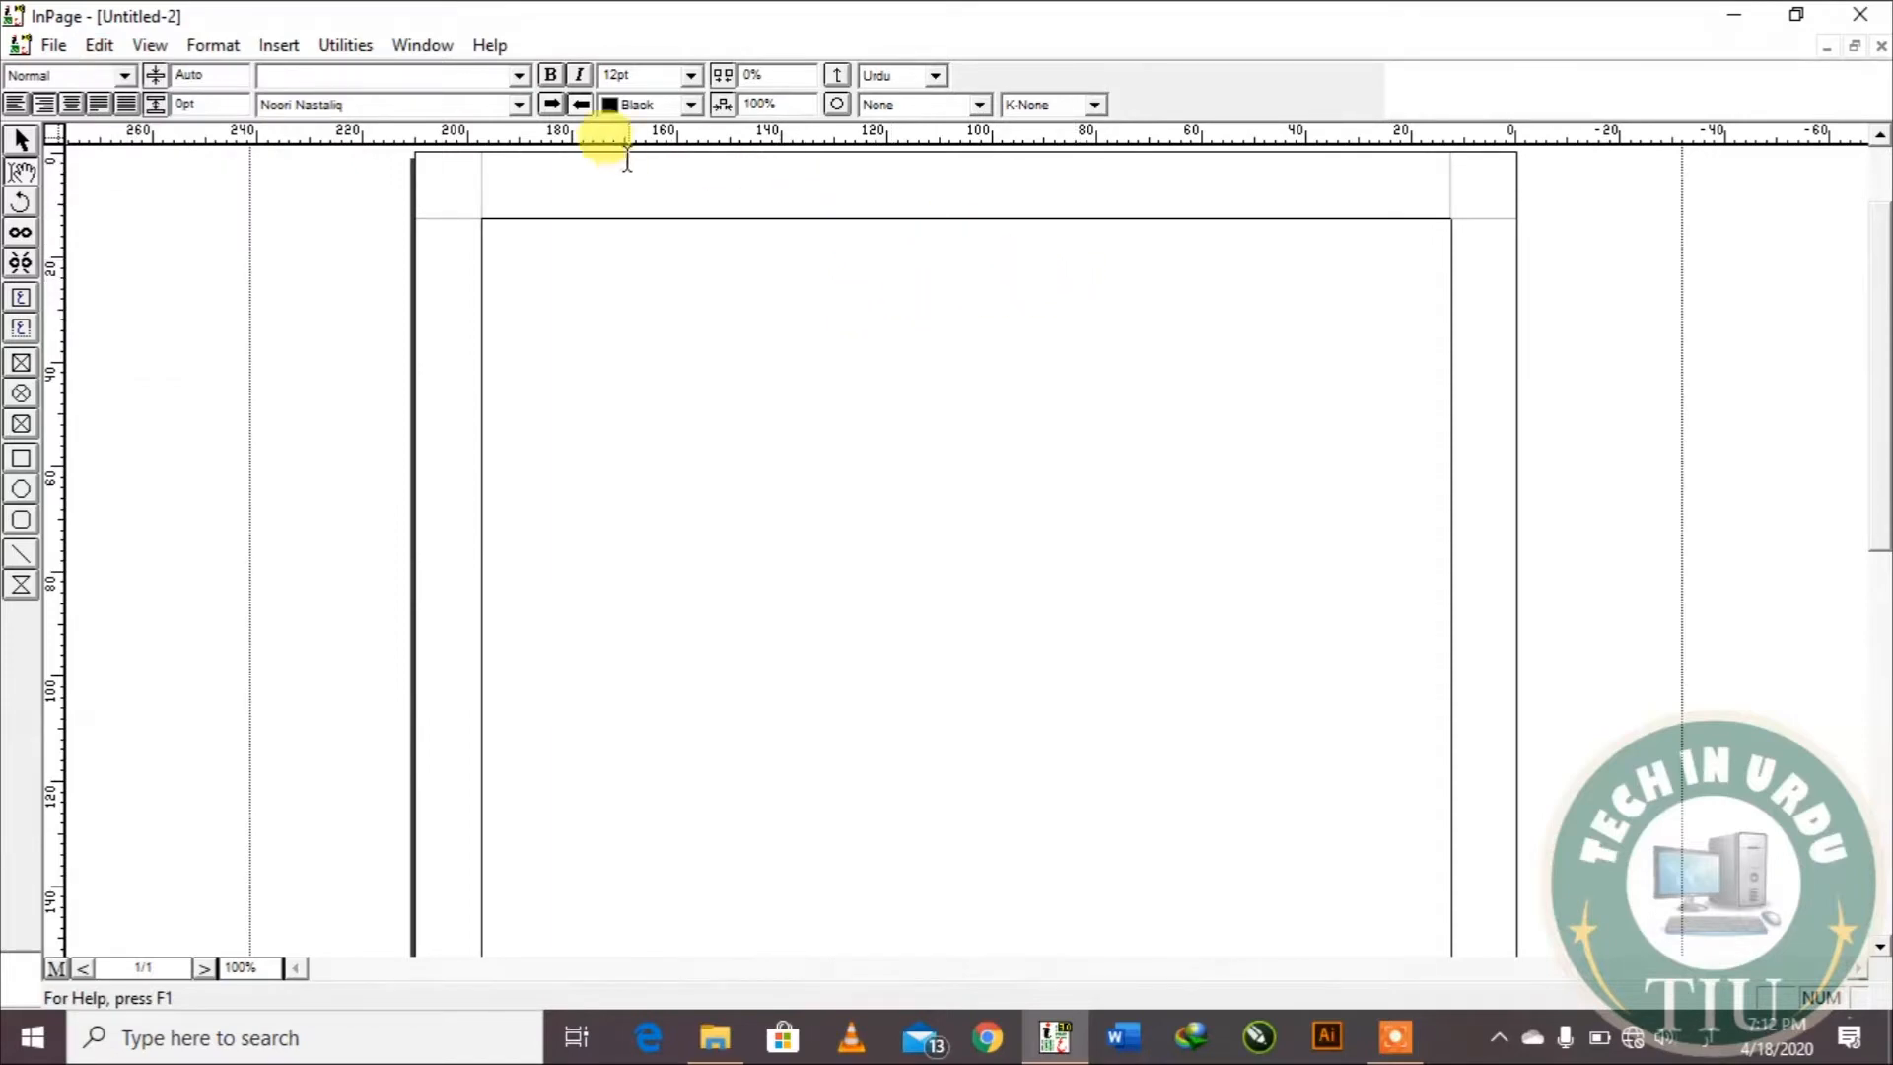
pyautogui.doubleClick(622, 74)
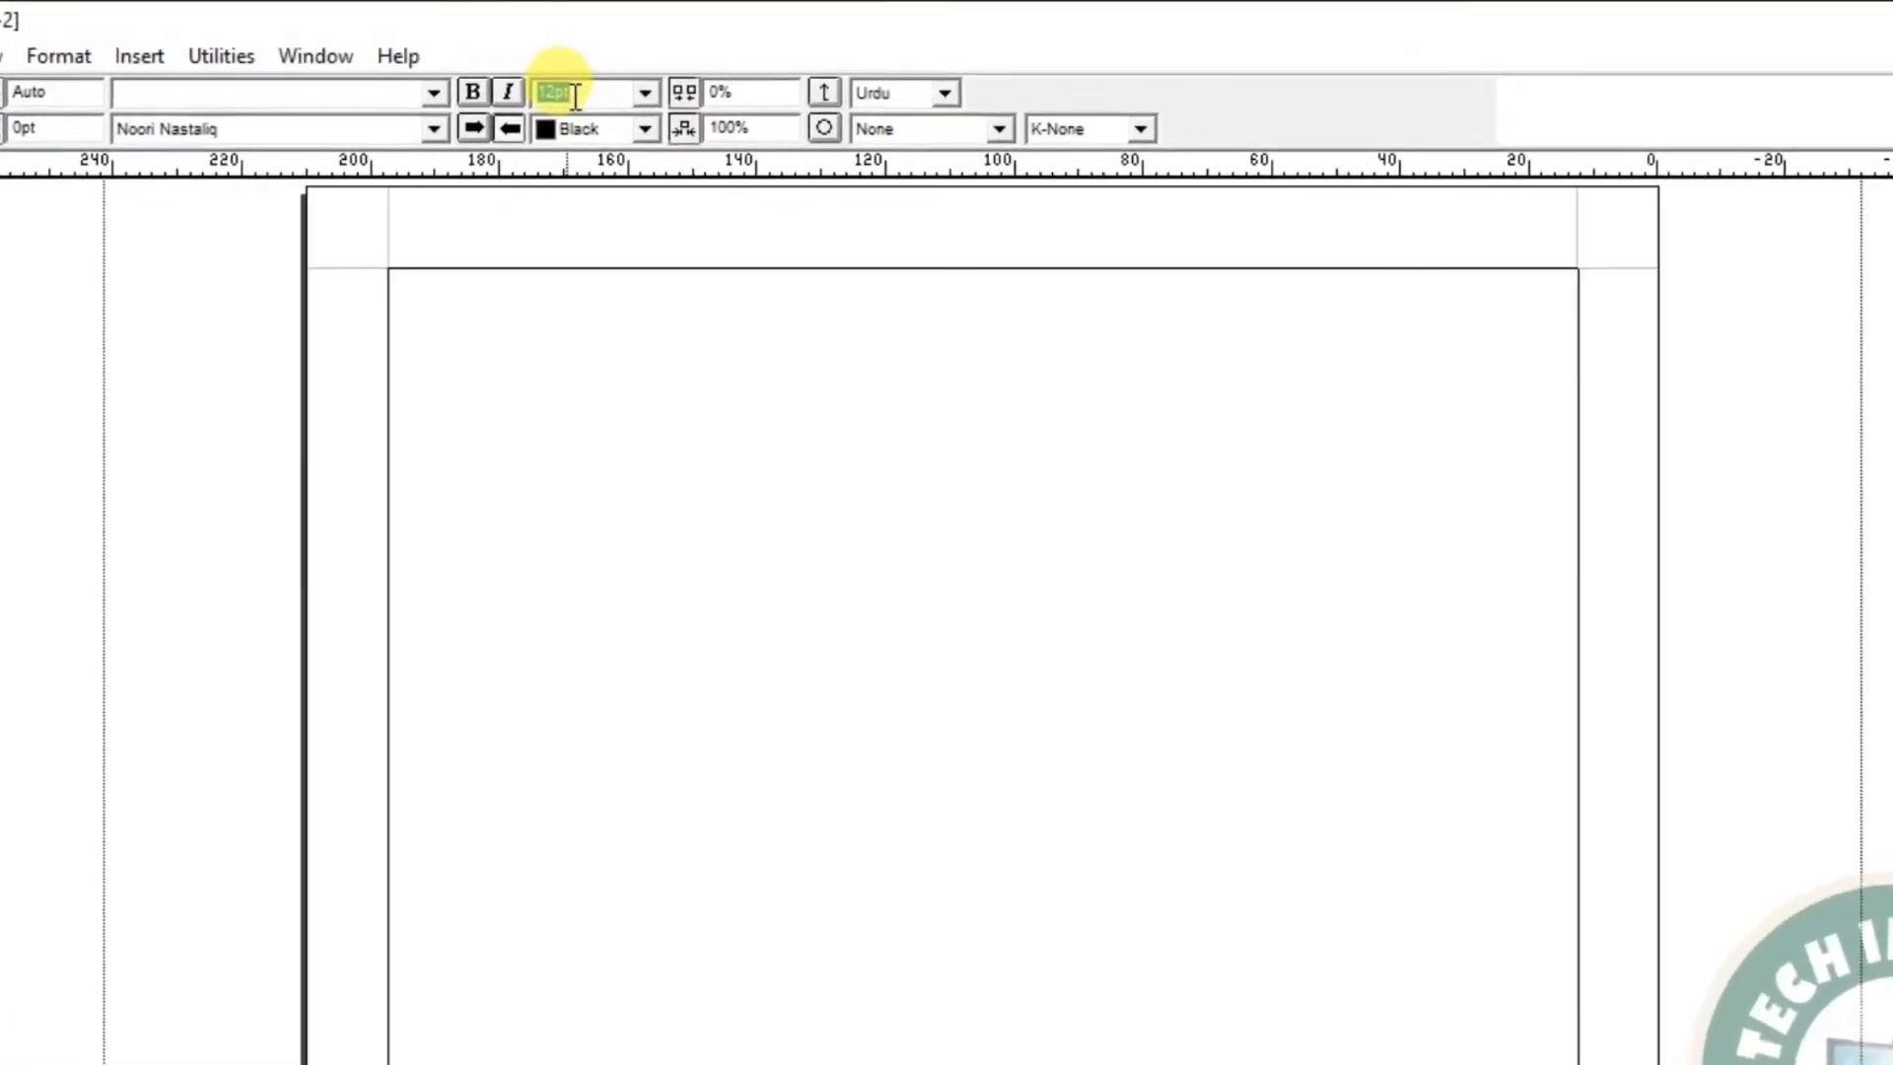
pyautogui.write('20')
pyautogui.press('Return')
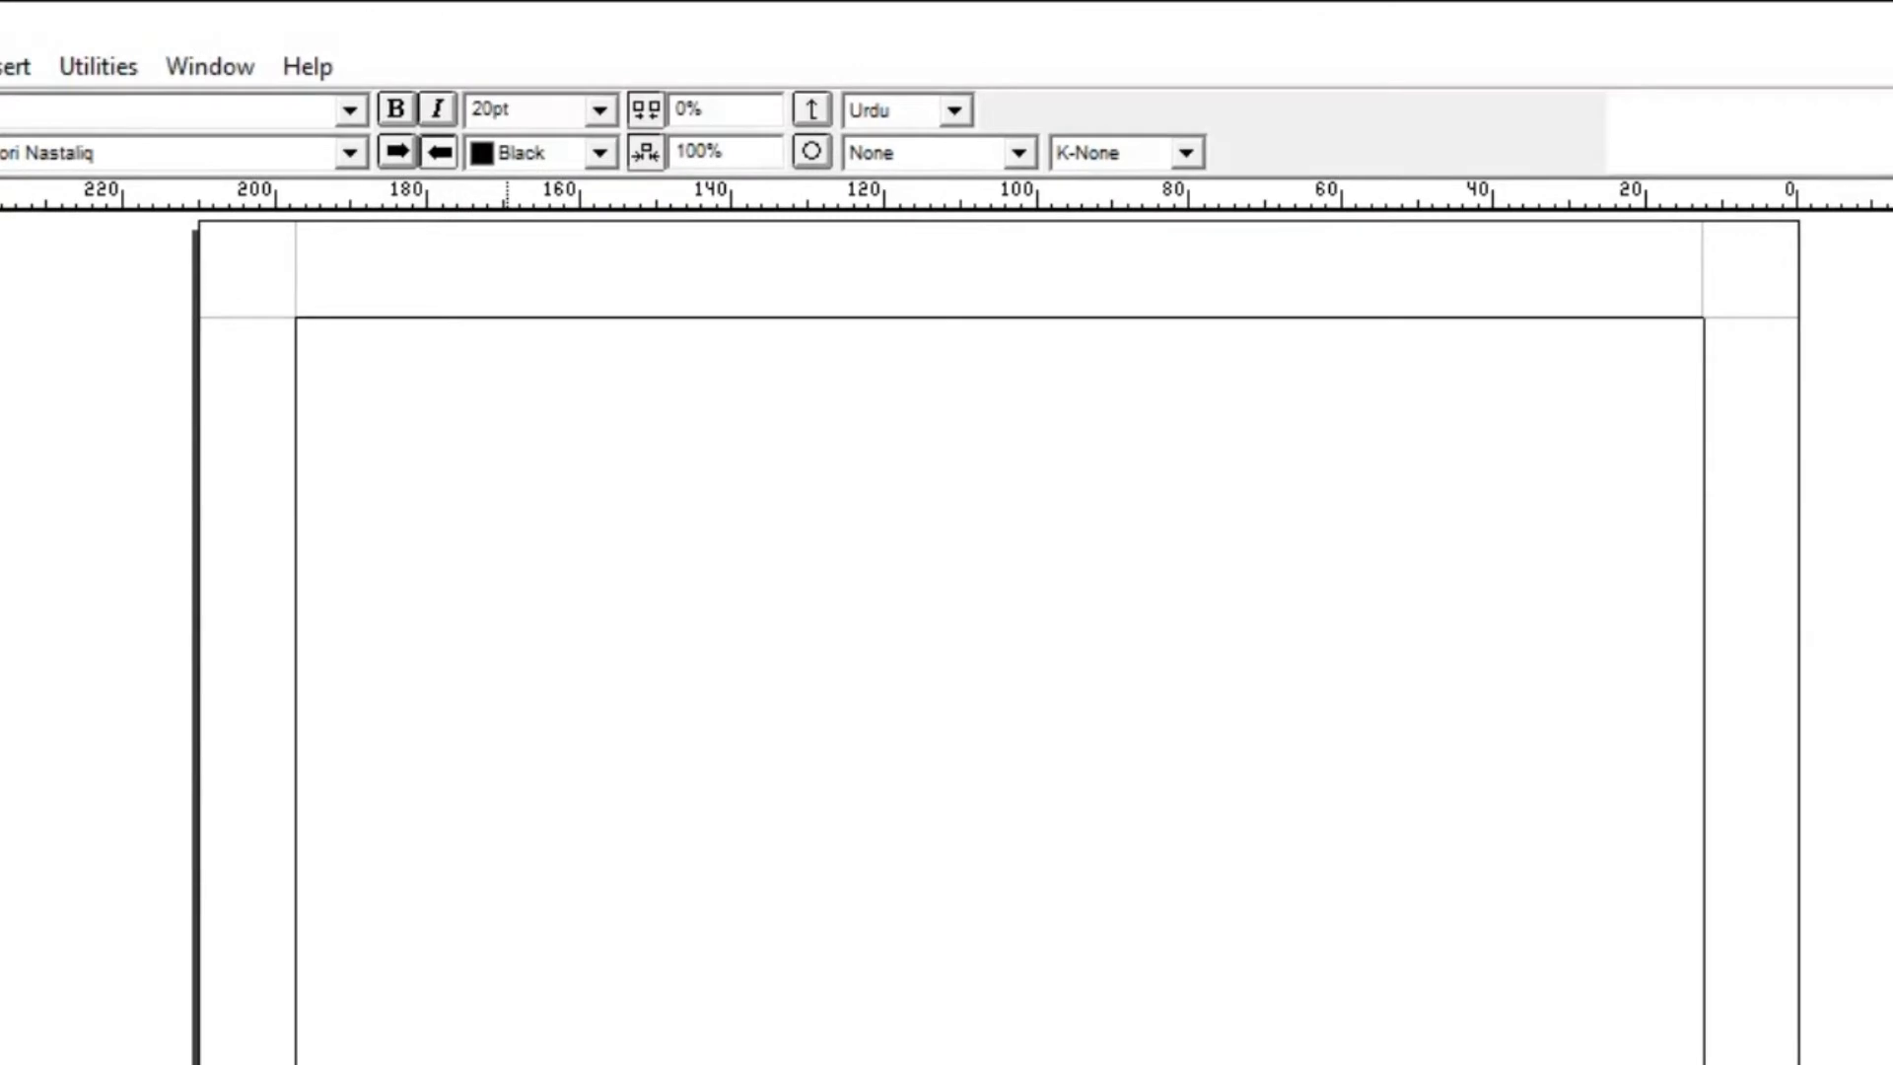
pyautogui.write('بسم اللہ الرحمن الرحیم')
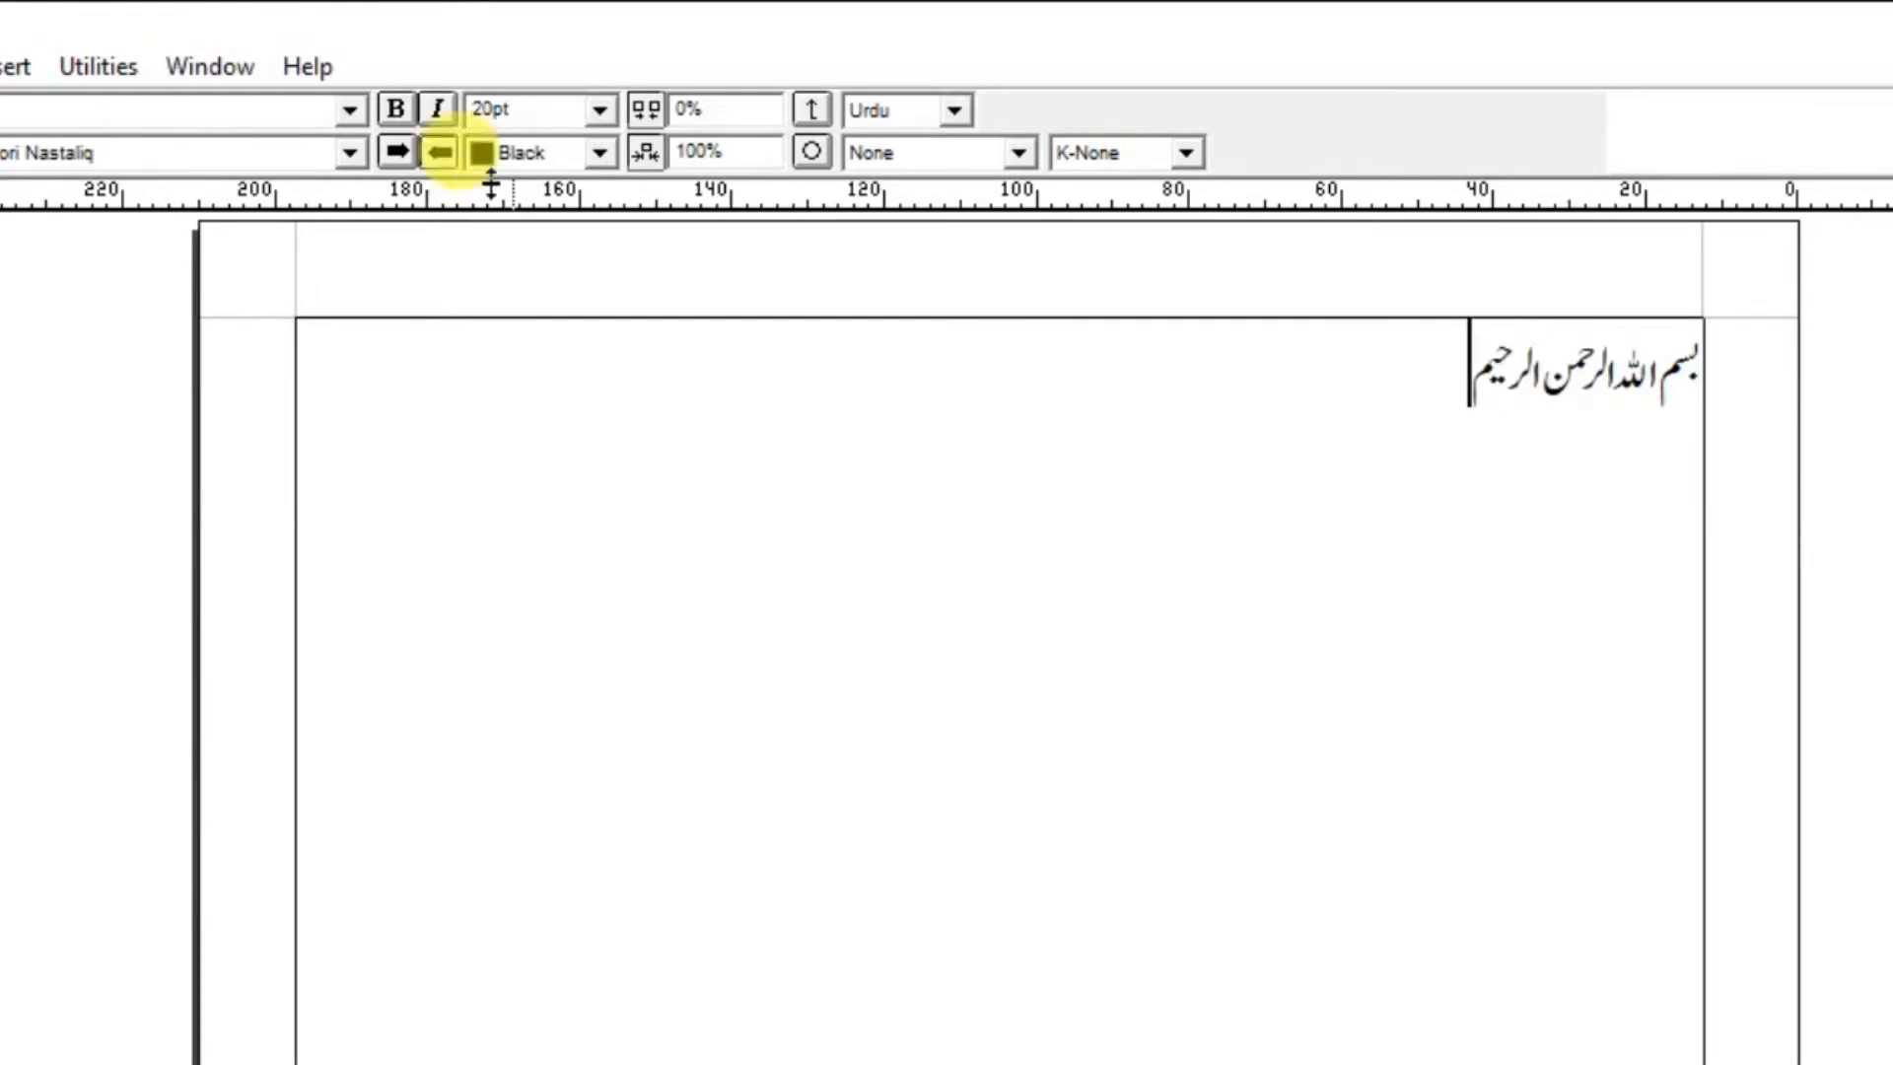
pyautogui.moveTo(1416, 368); pyautogui.dragTo(1767, 410)
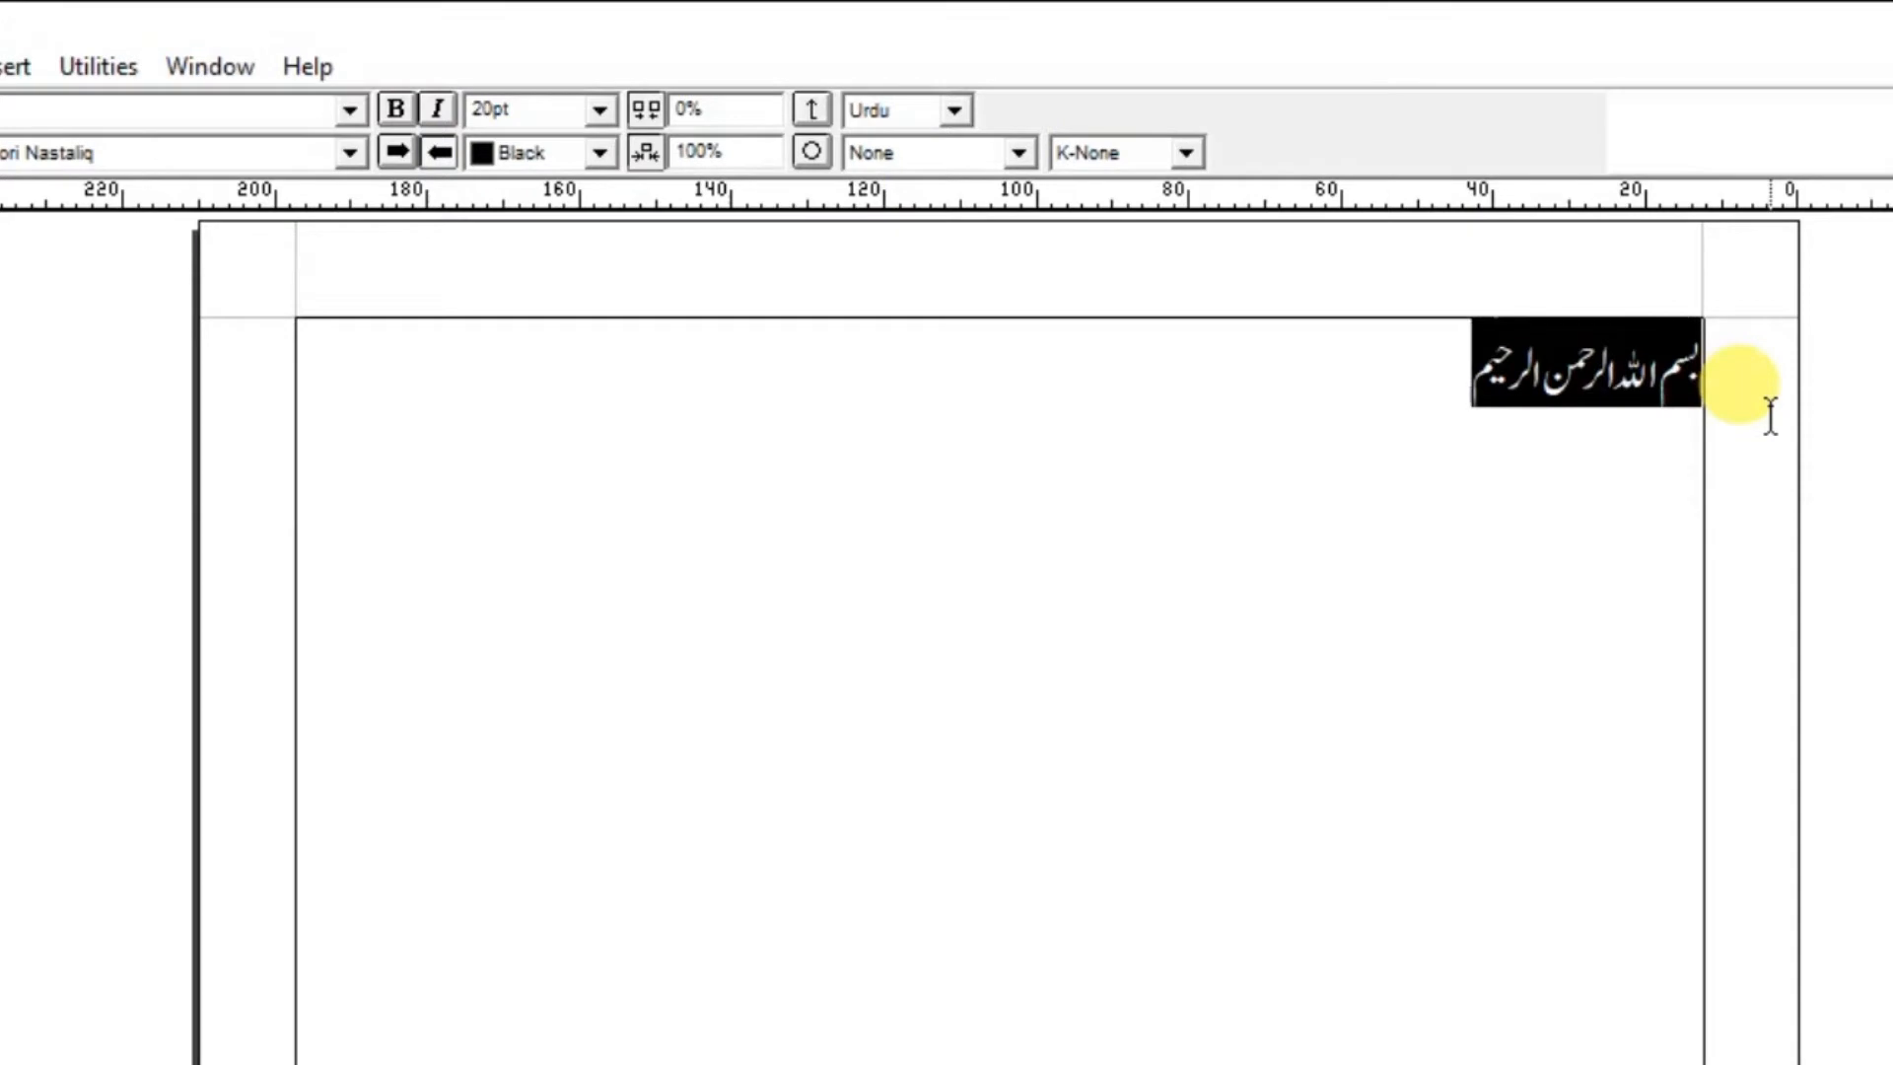
pyautogui.click(2, 57)
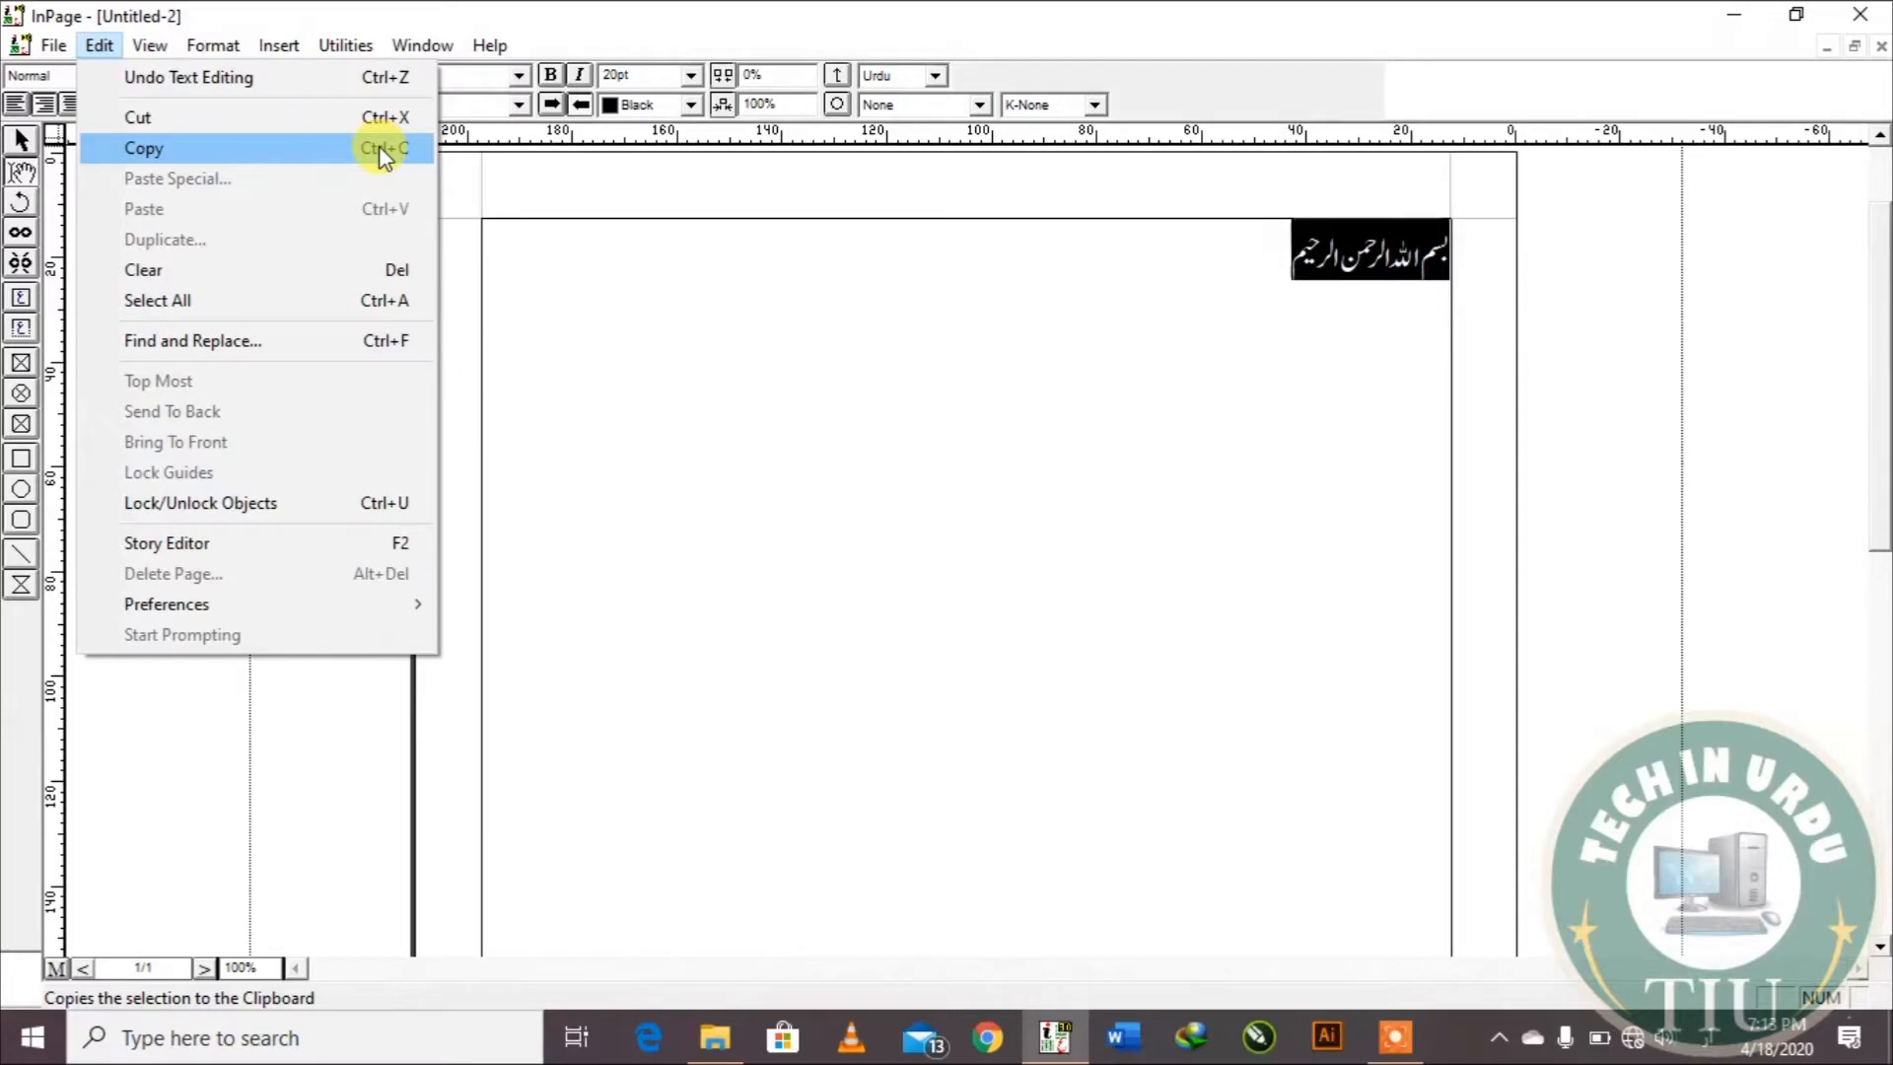
pyautogui.click(733, 277)
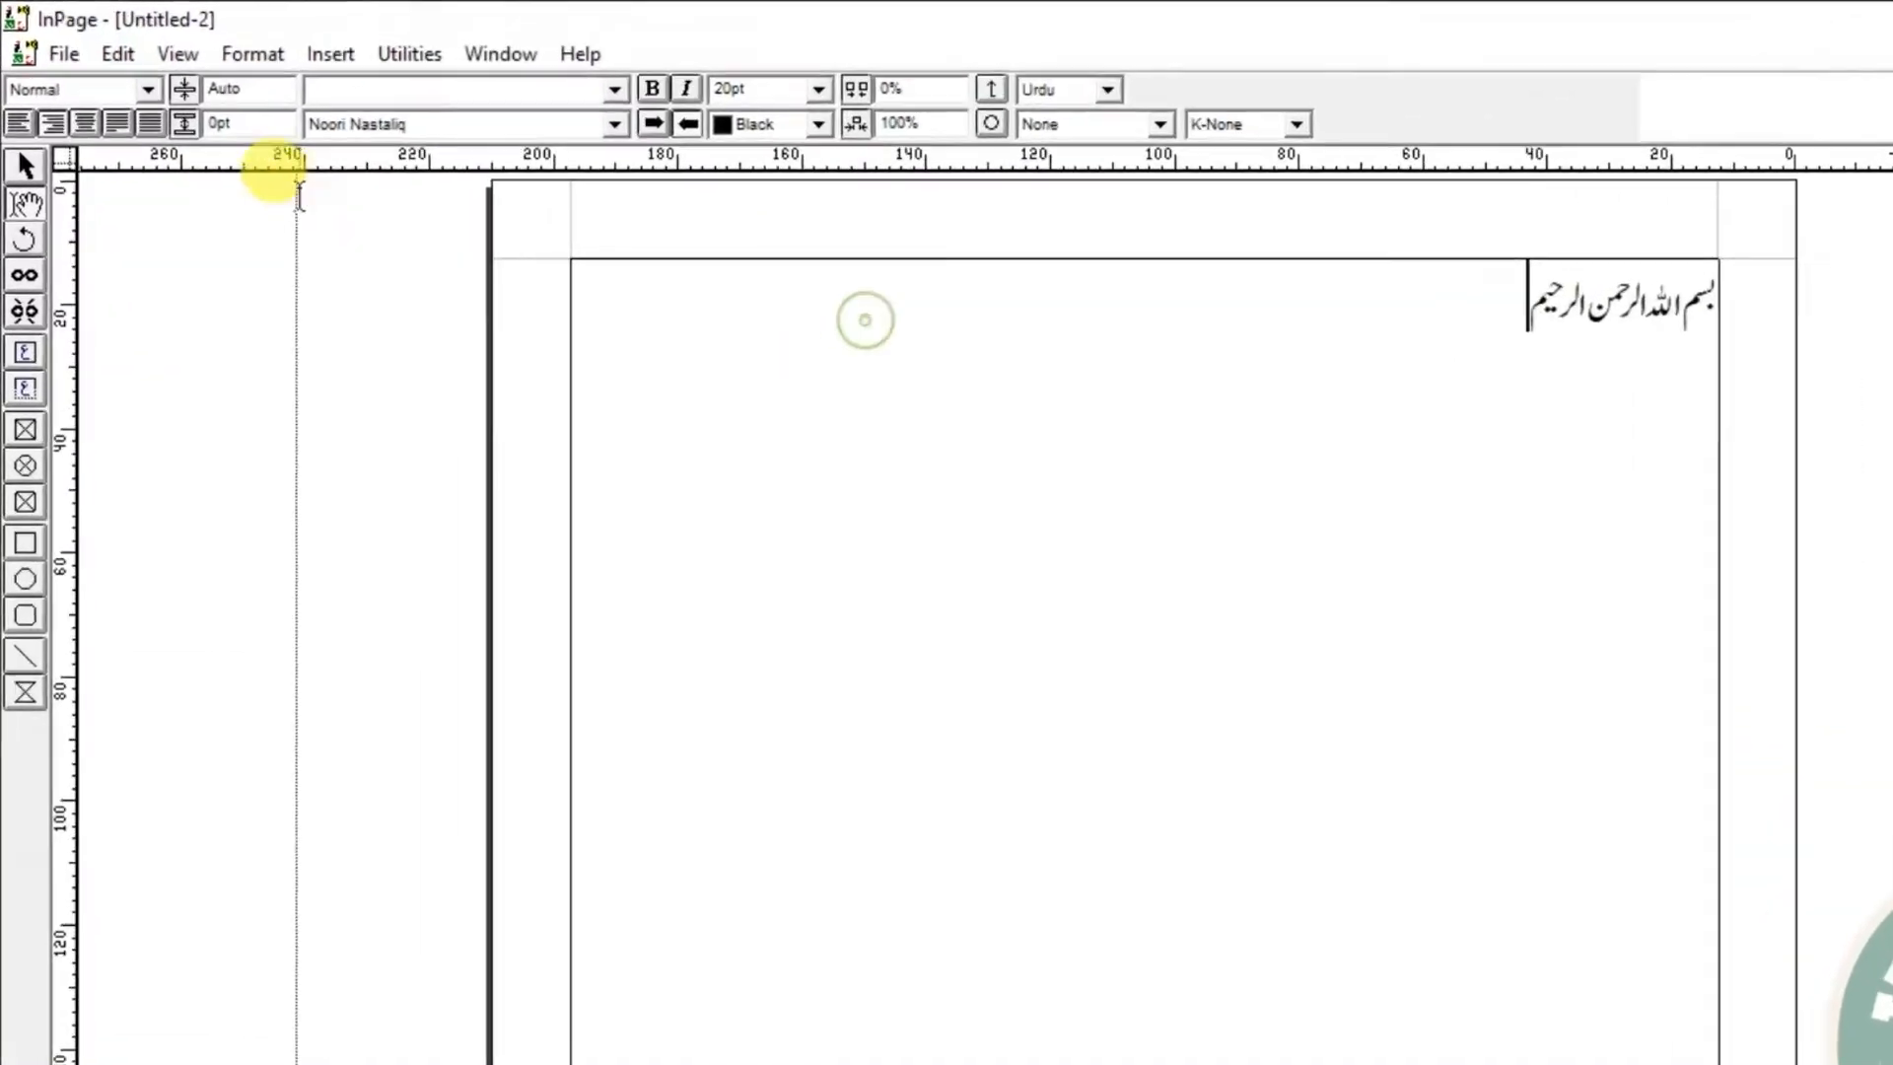
pyautogui.click(143, 65)
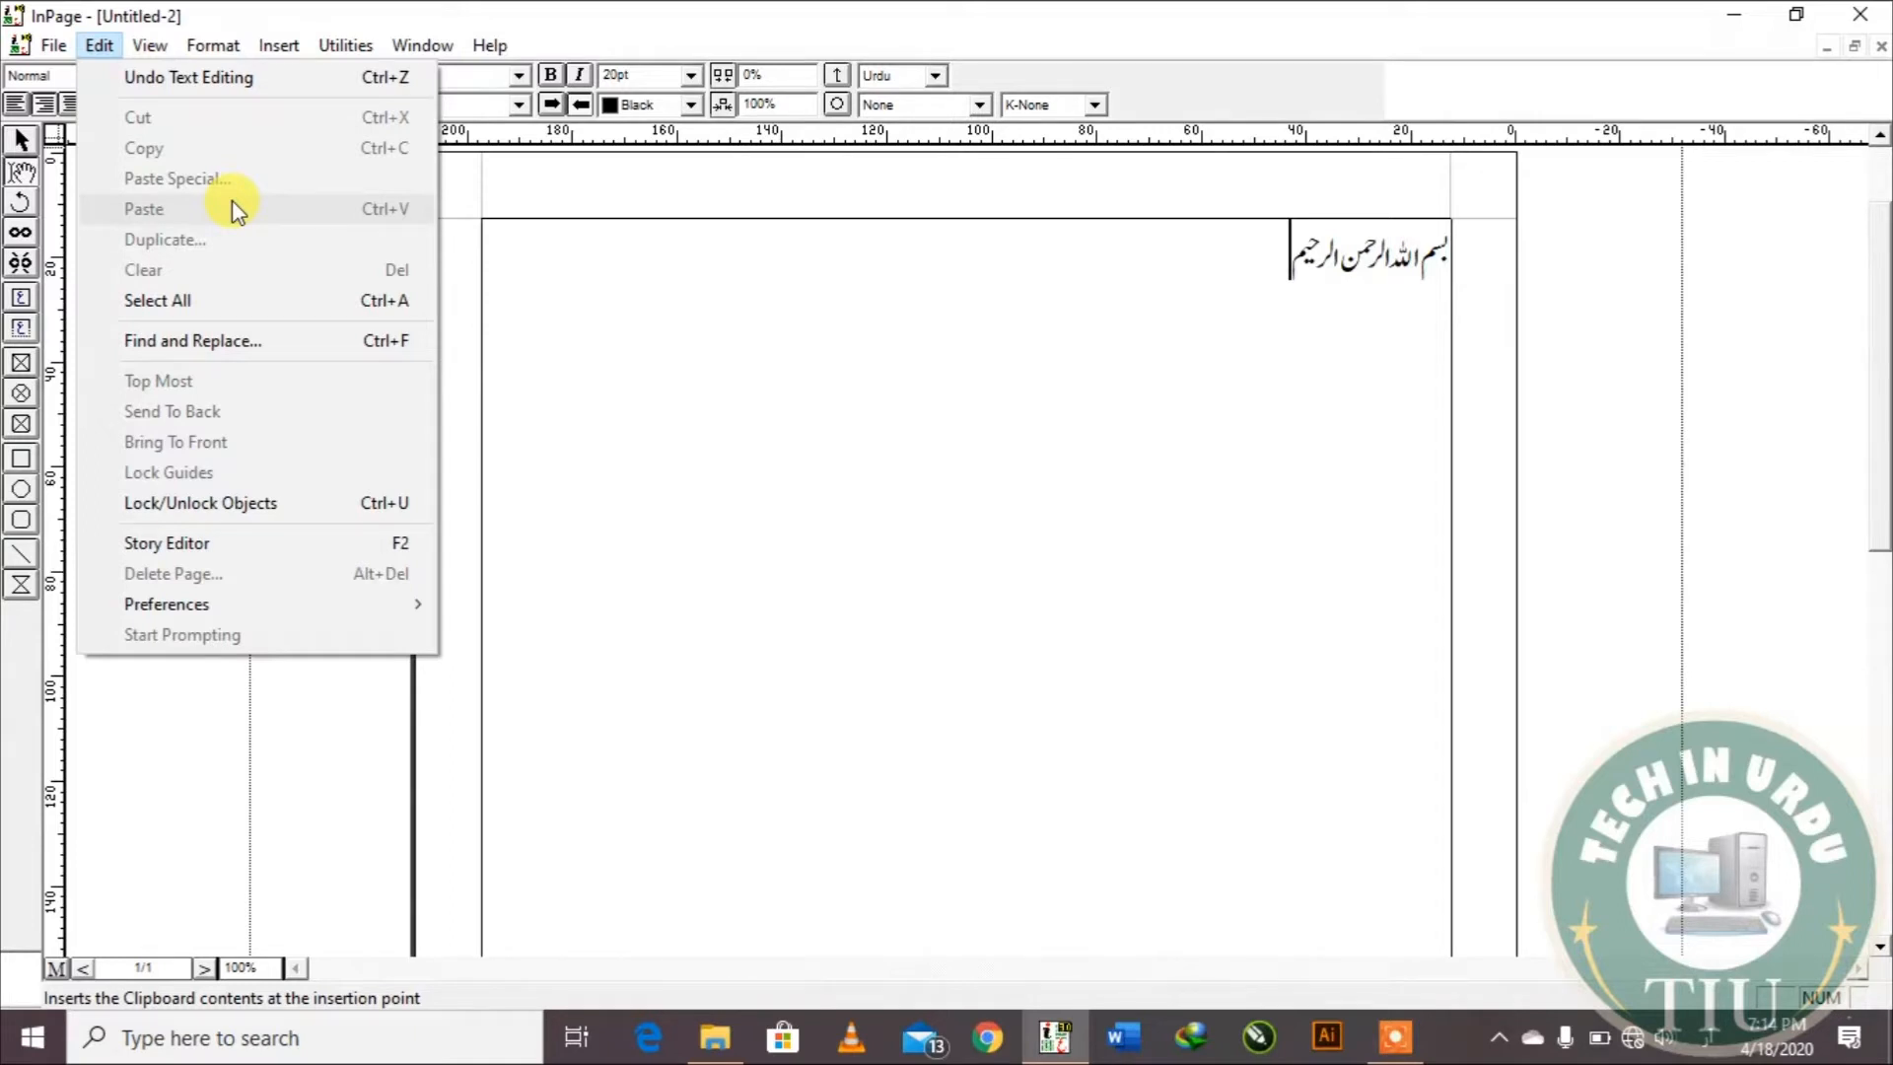
pyautogui.click(1102, 779)
# Step: Switch to Word, create a blank document and increase the font size to 14
pyautogui.click(1125, 1044)
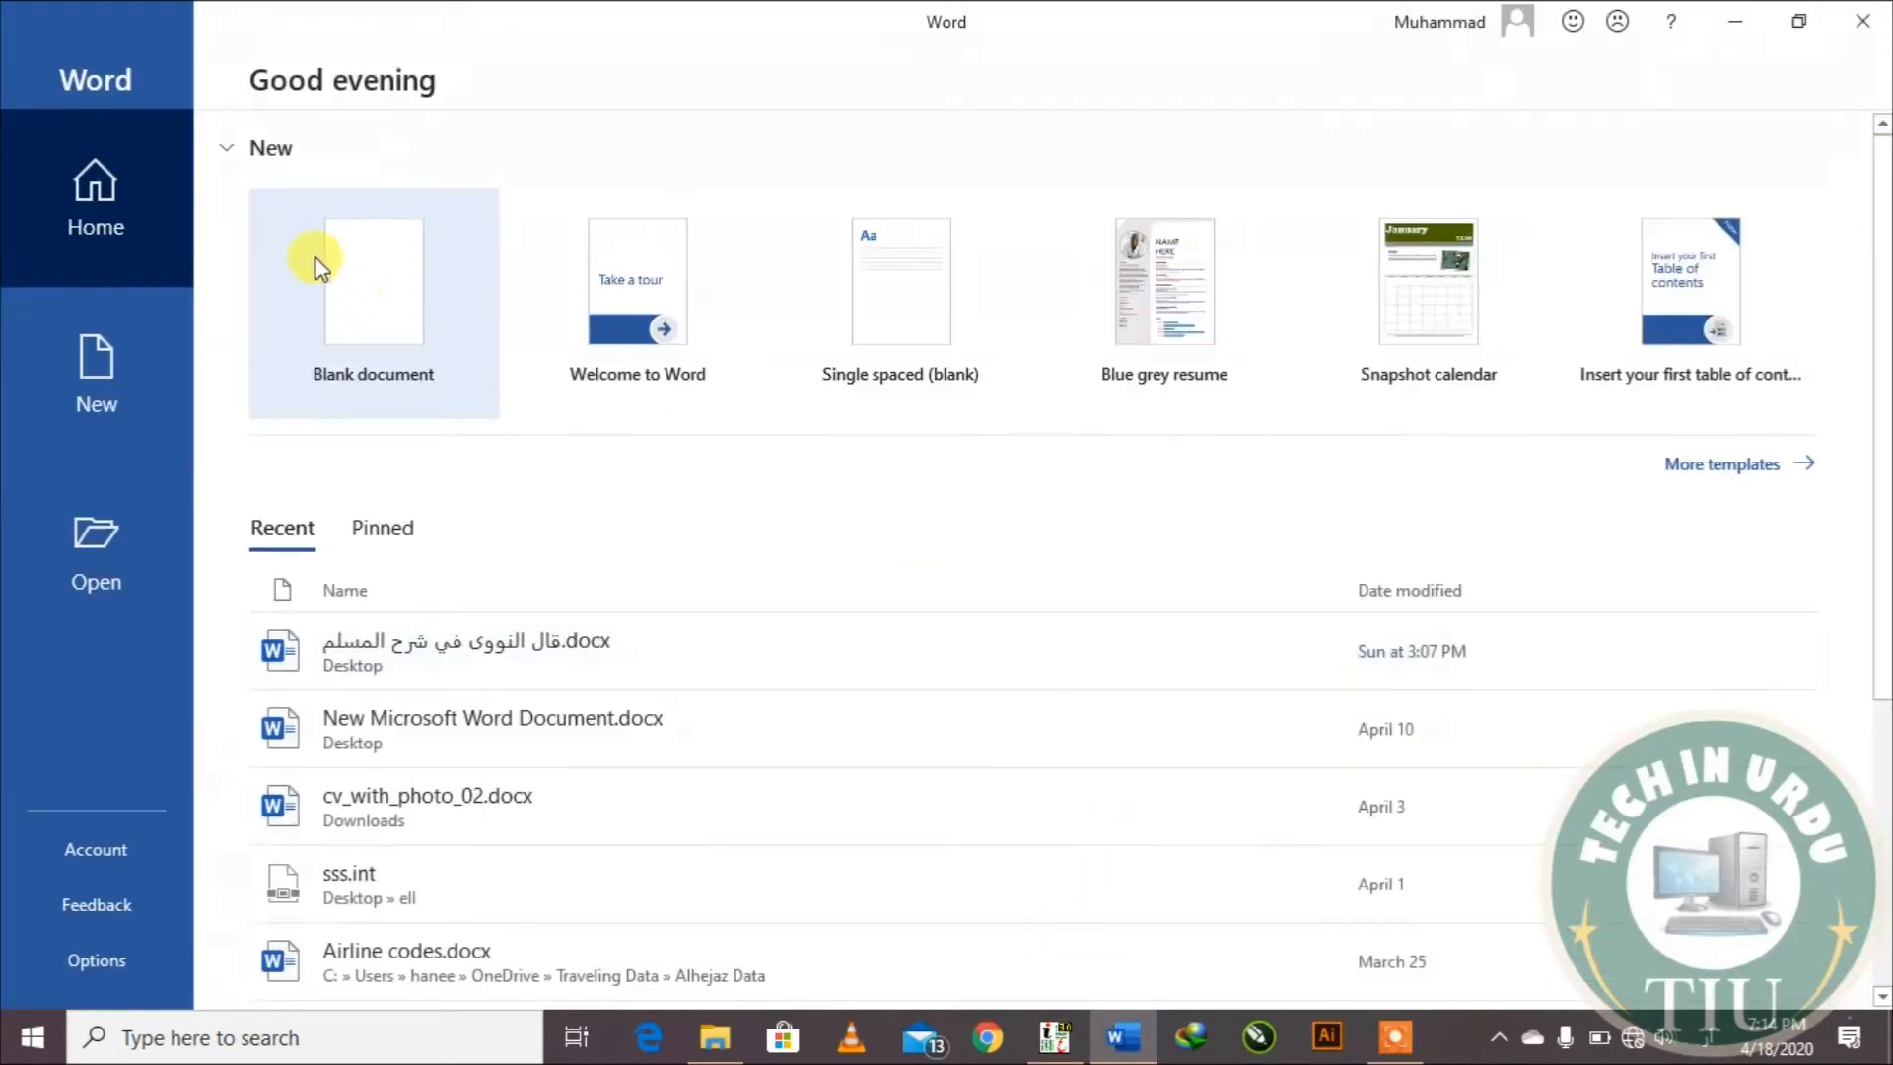
pyautogui.click(318, 264)
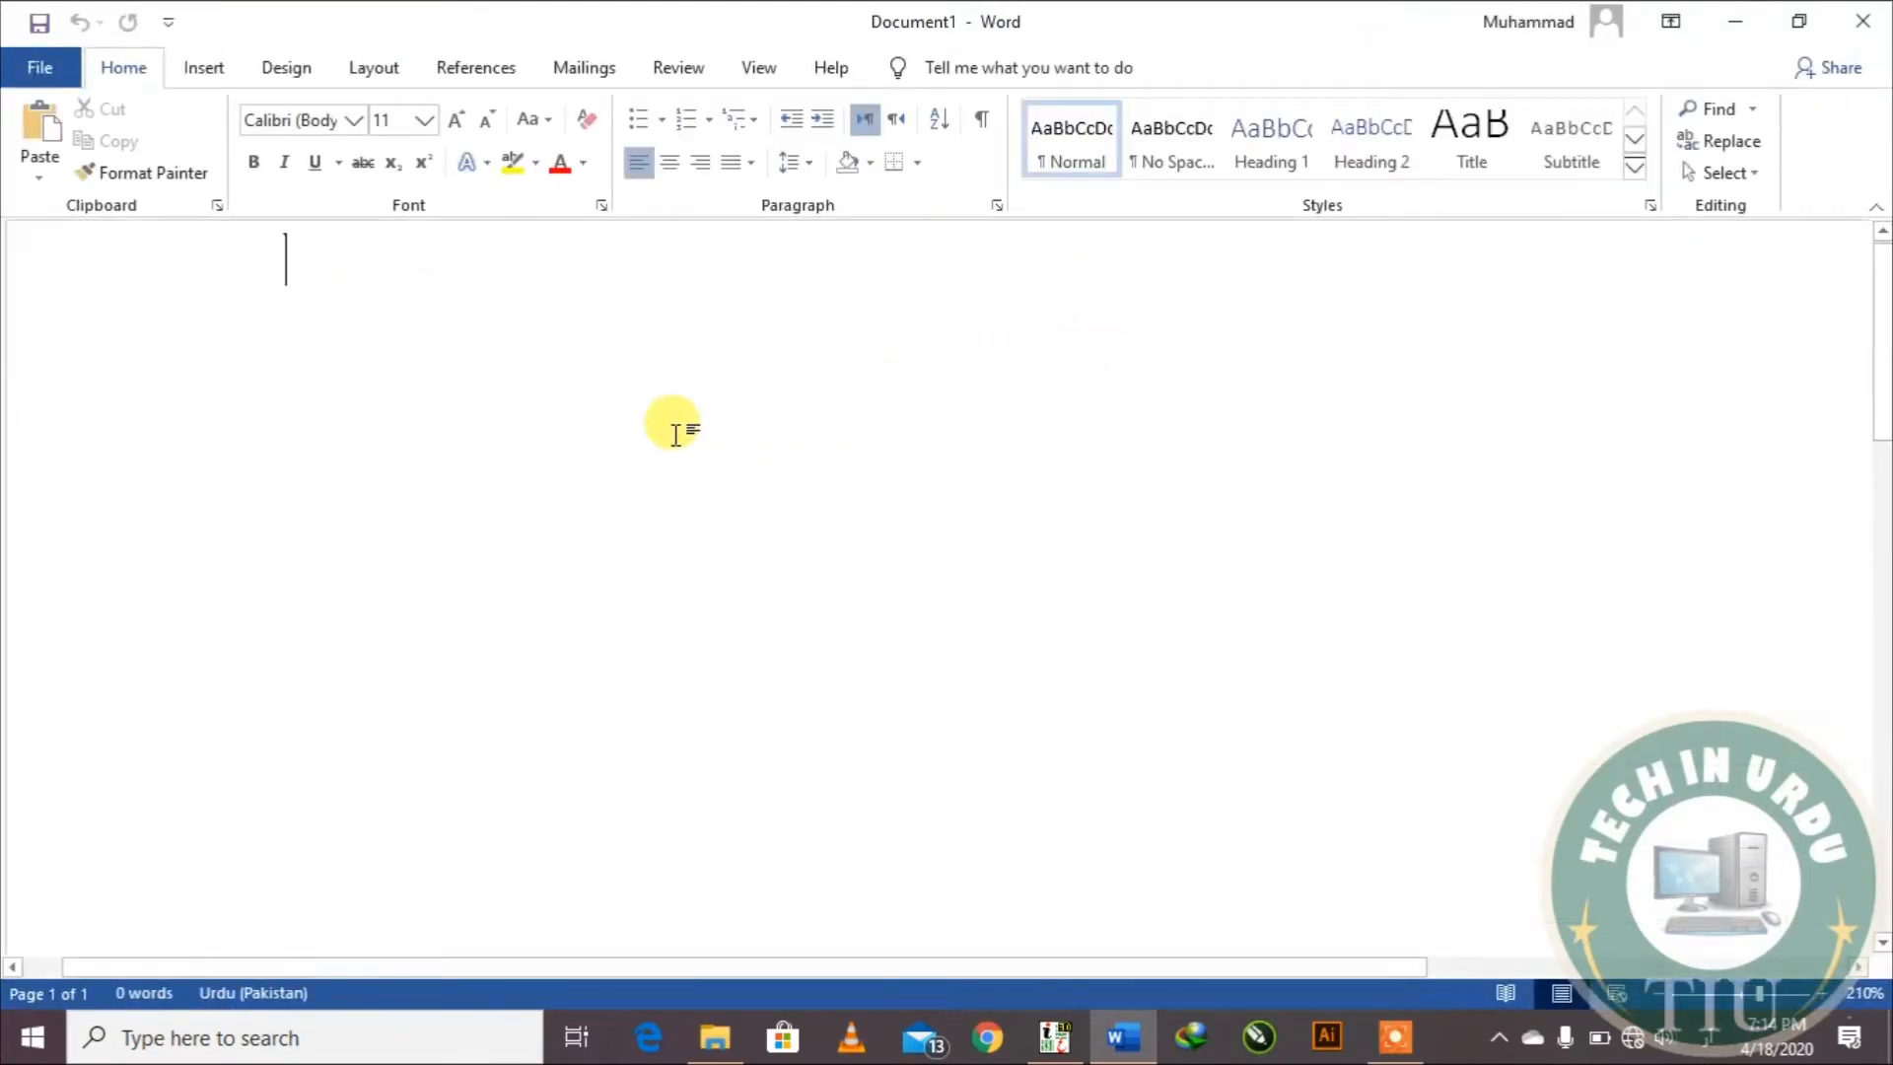
pyautogui.click(456, 119)
pyautogui.click(456, 119)
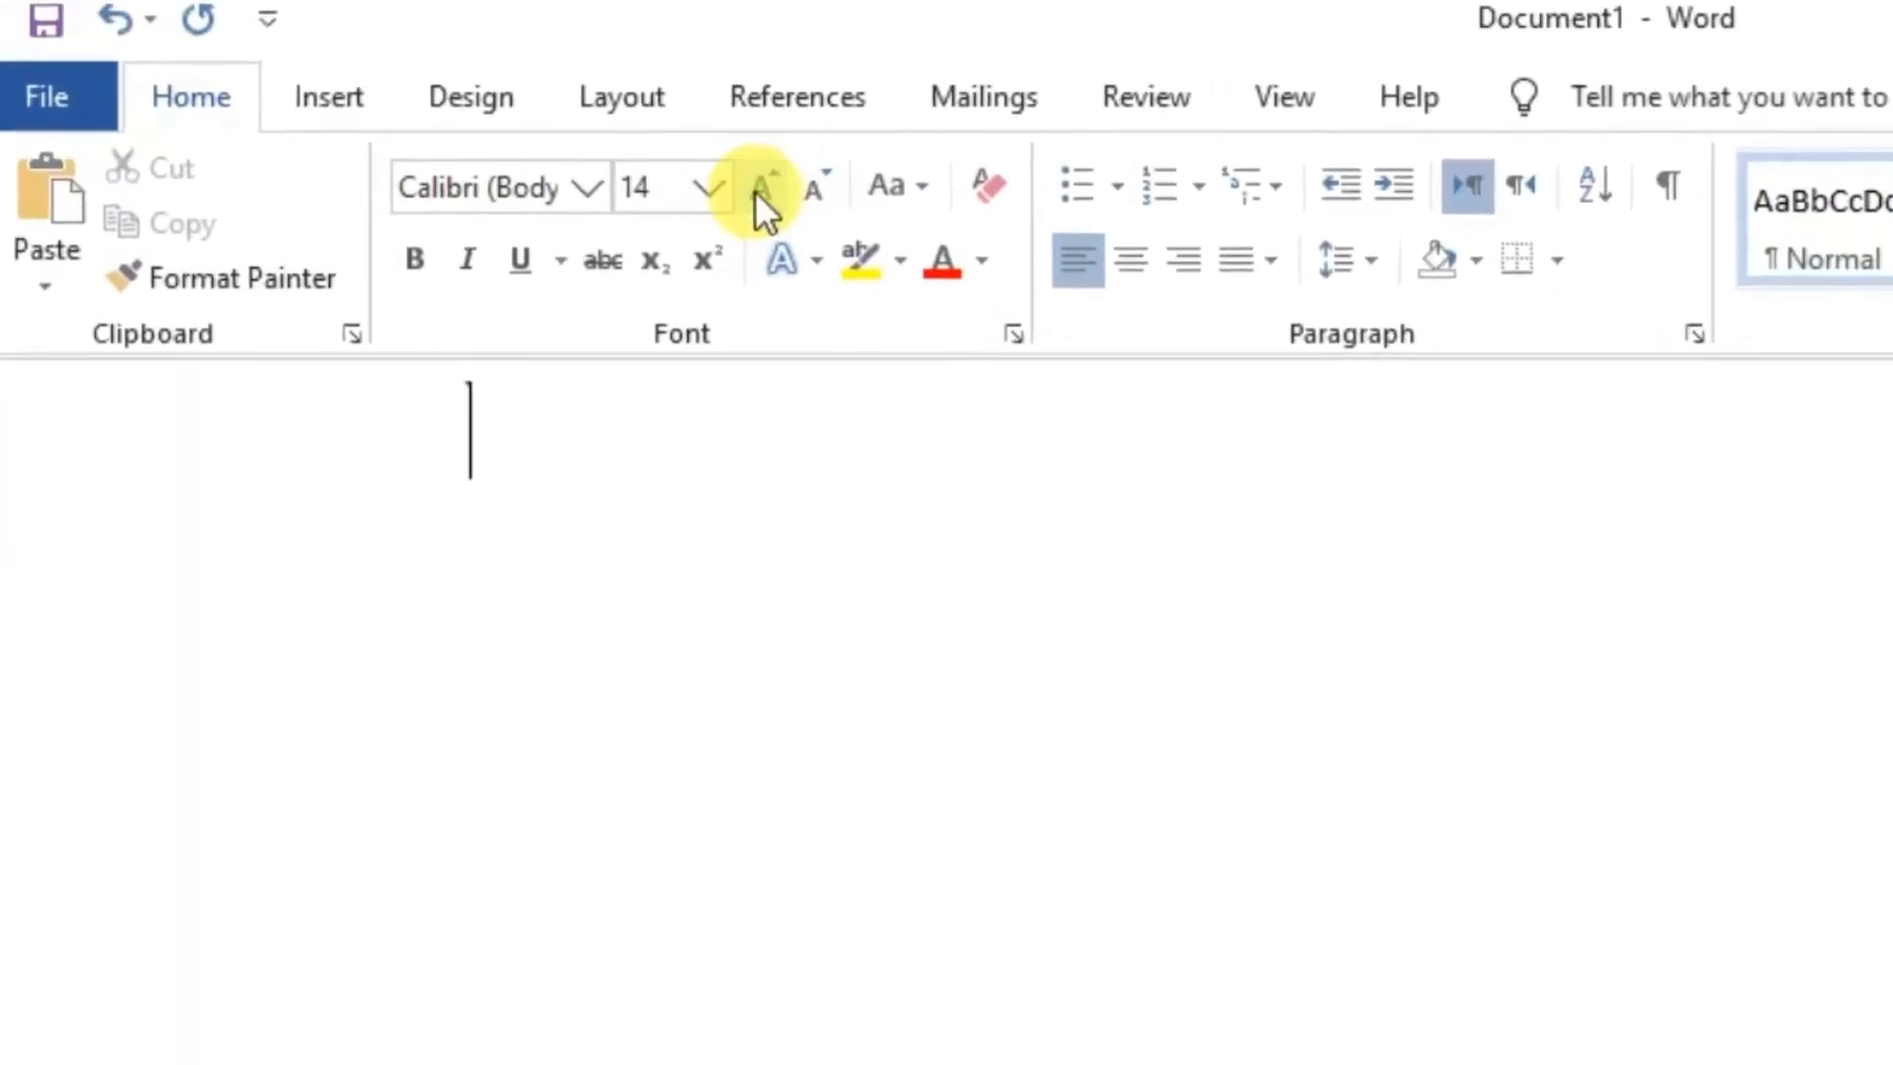
# Step: Increase the font size to 24 and enter "Pakistan!" in the blank document
pyautogui.click(765, 188)
pyautogui.click(764, 187)
pyautogui.click(764, 187)
pyautogui.click(764, 187)
pyautogui.click(764, 188)
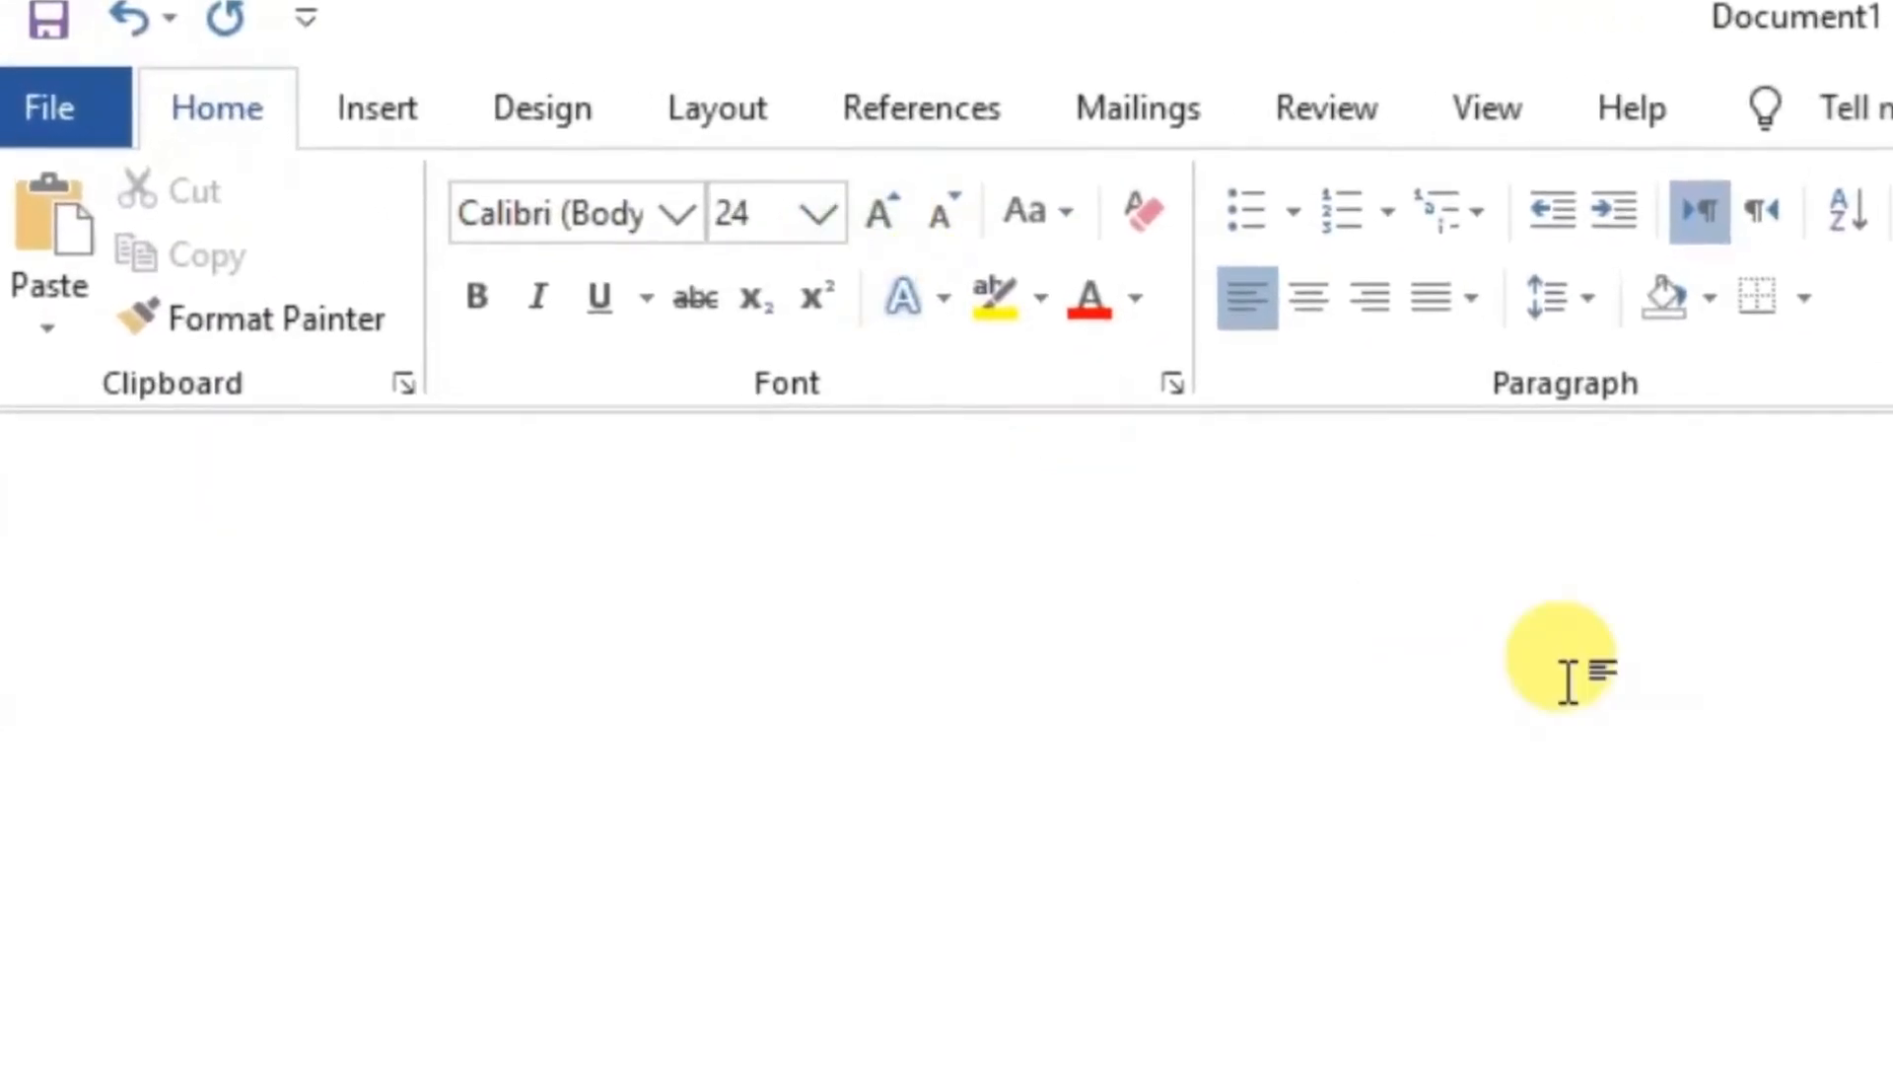
pyautogui.write('Pakistan')
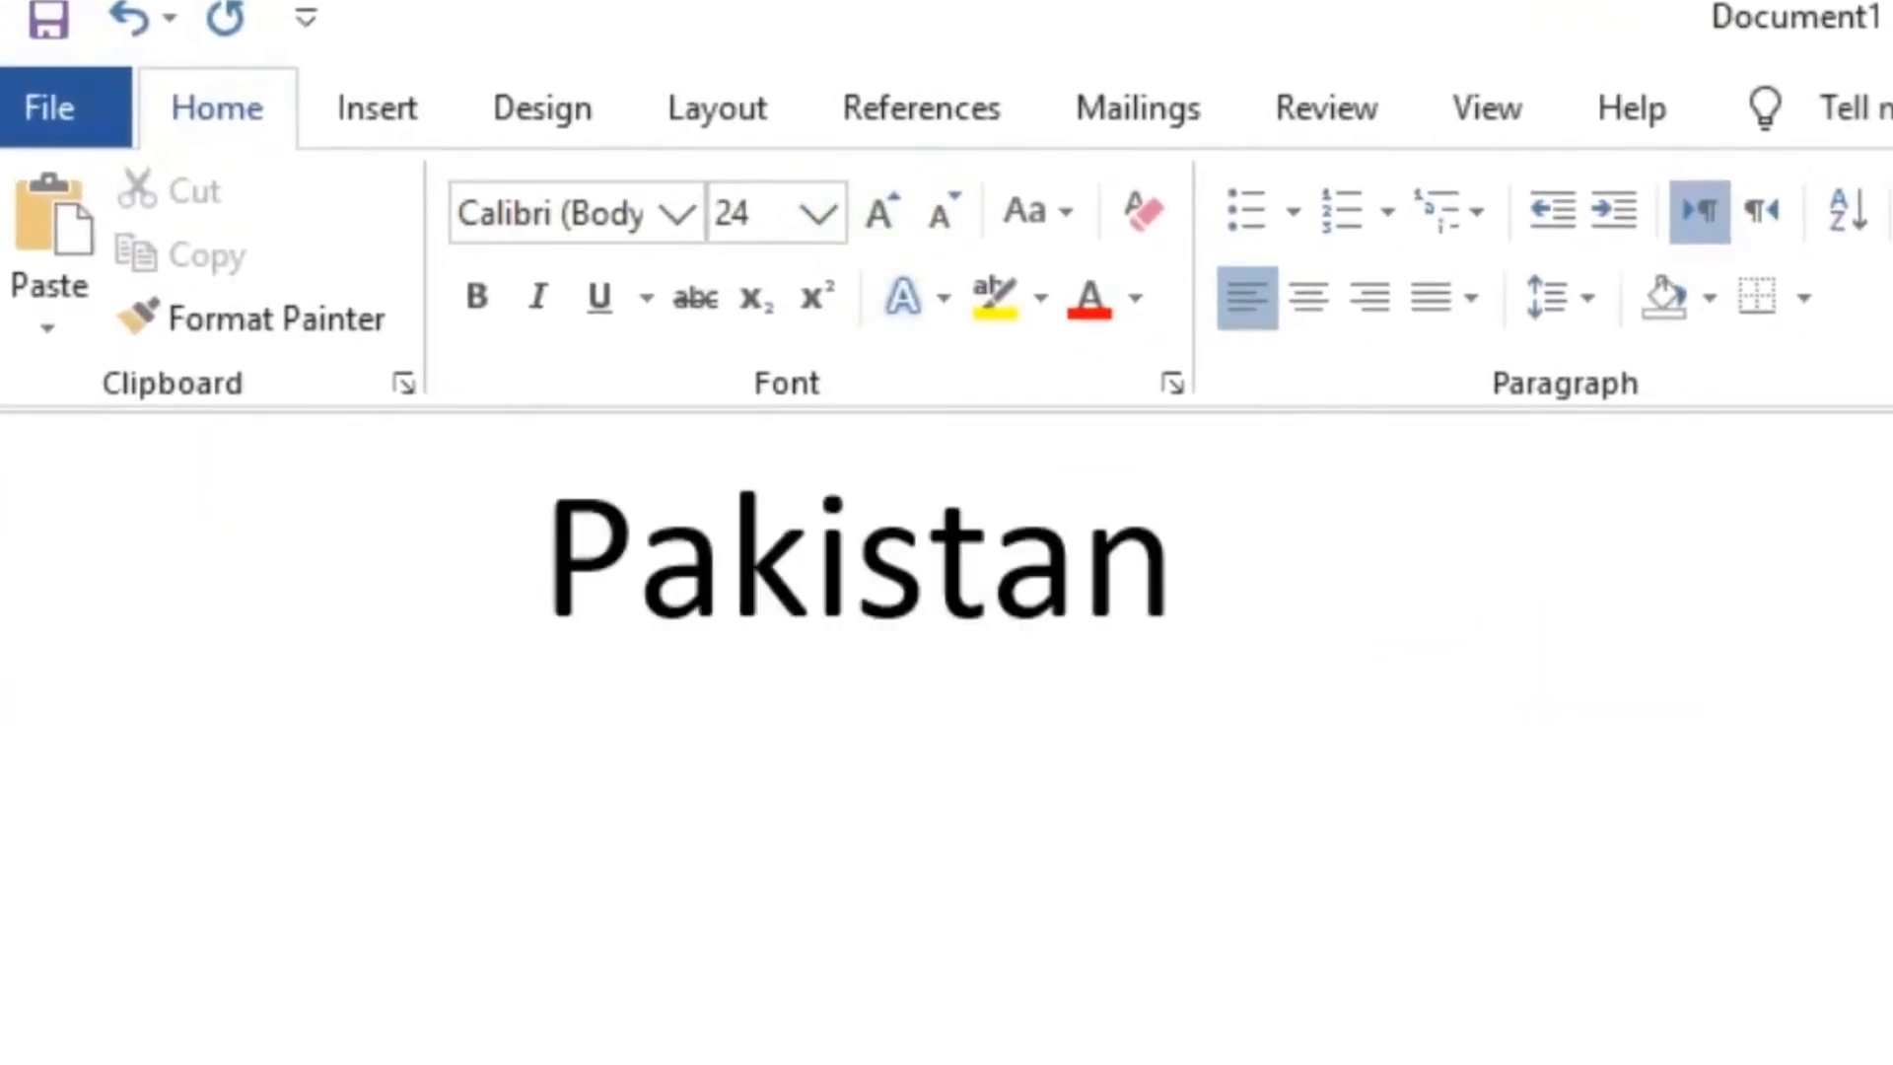
pyautogui.write('!')
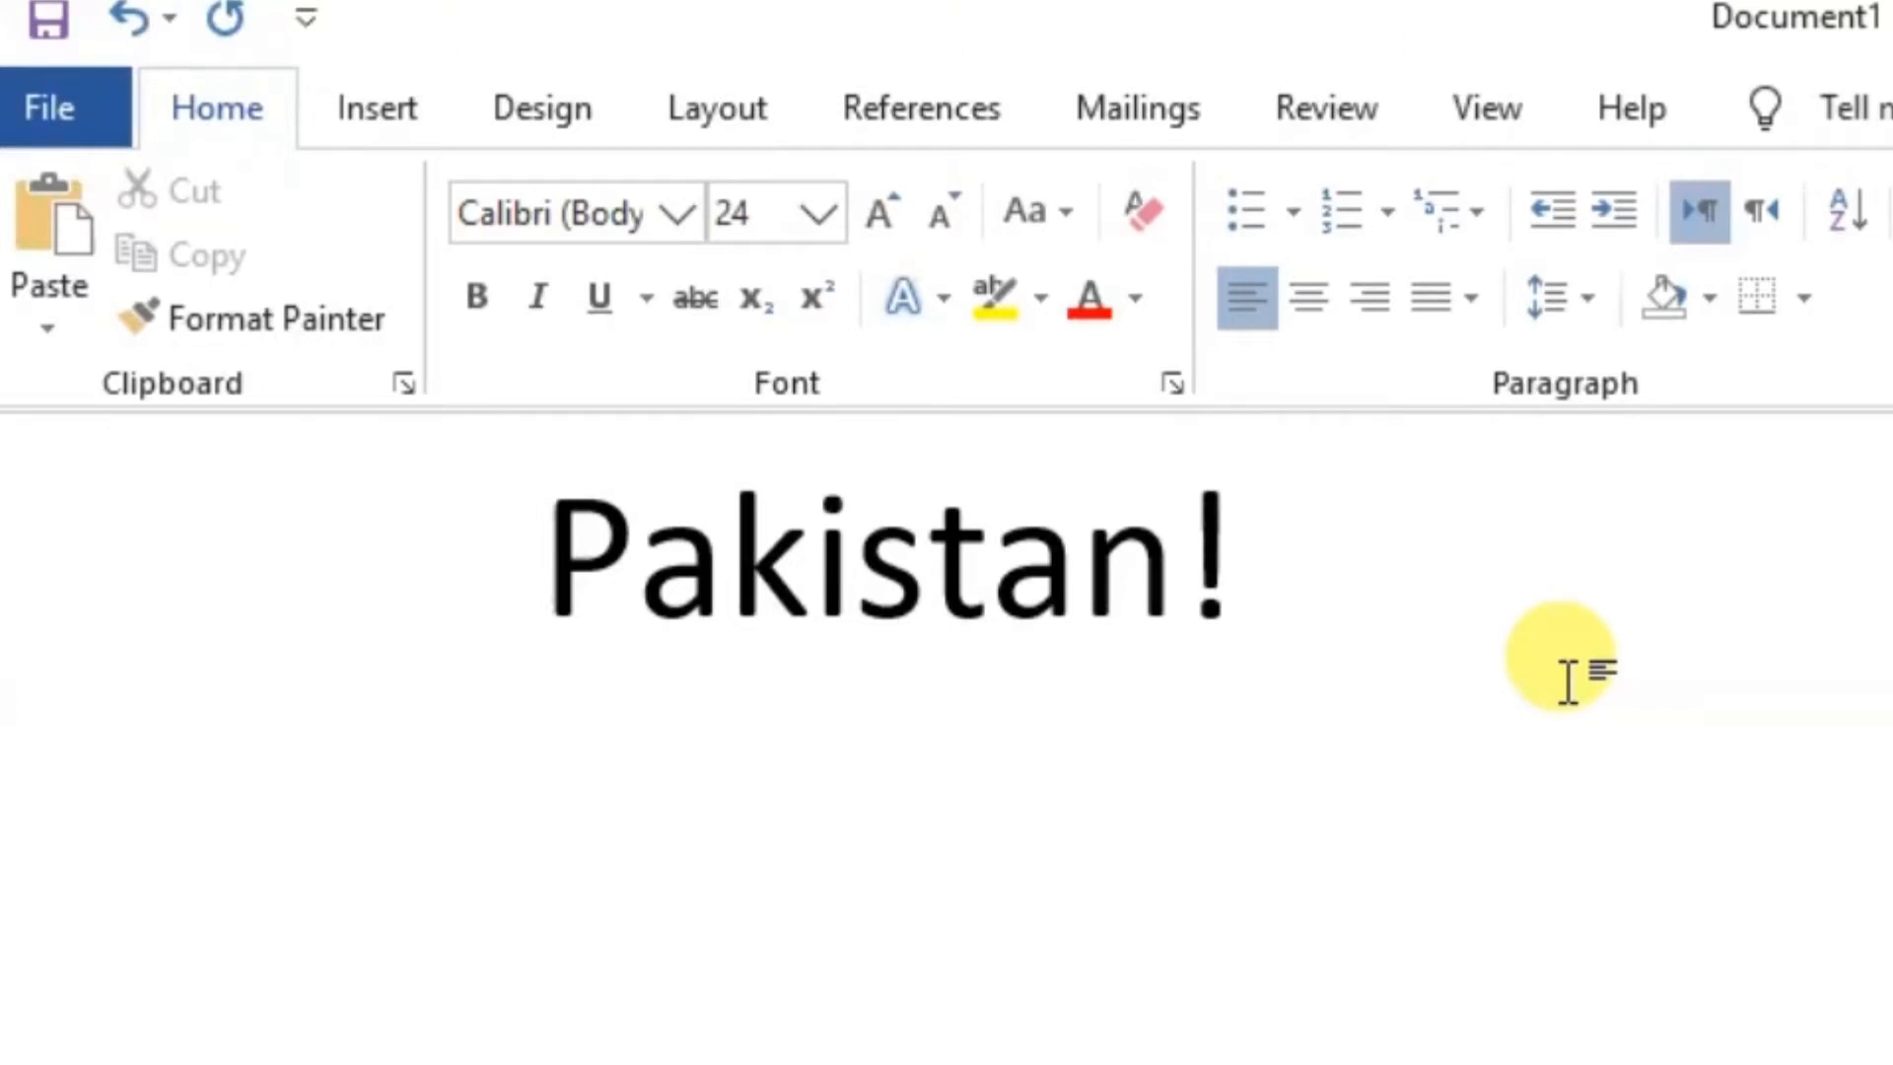
# Step: Select the whole "Pakistan!" line and copy it
pyautogui.moveTo(516, 523); pyautogui.dragTo(1301, 565)
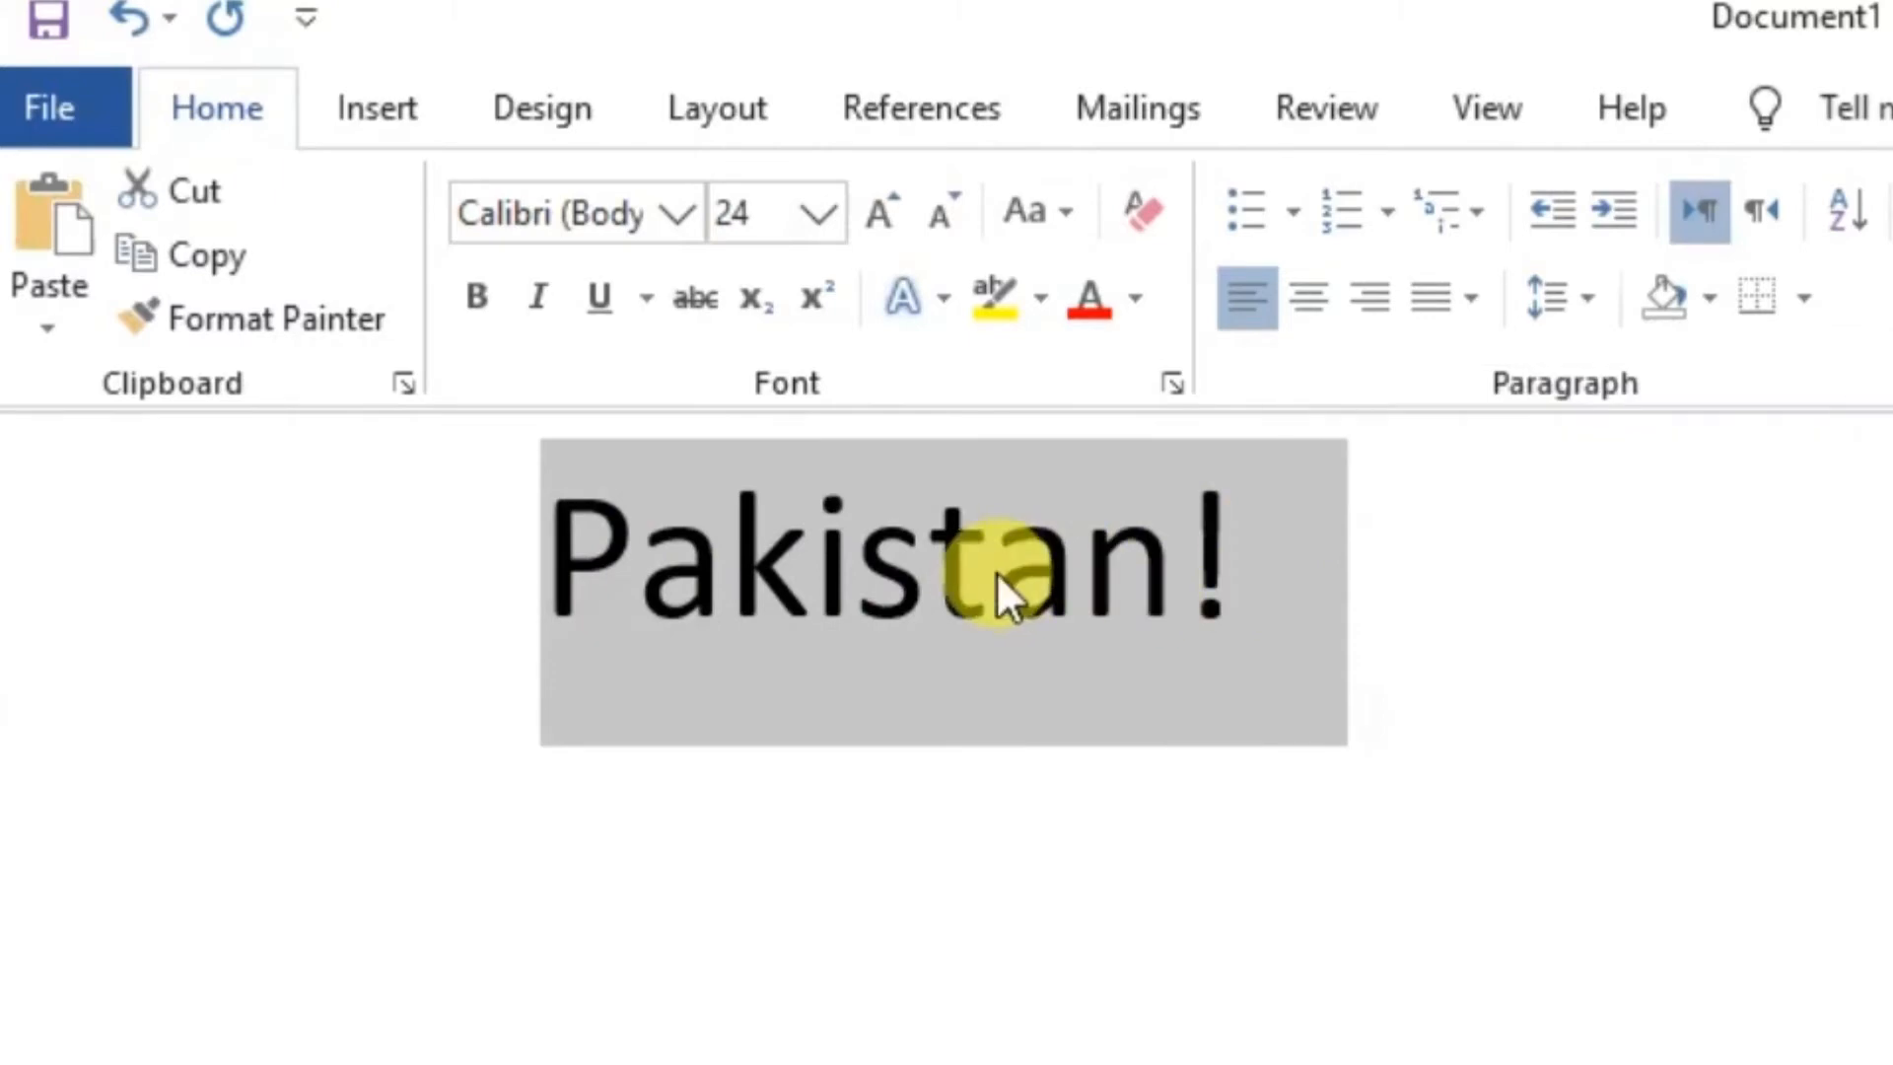
pyautogui.rightClick(996, 571)
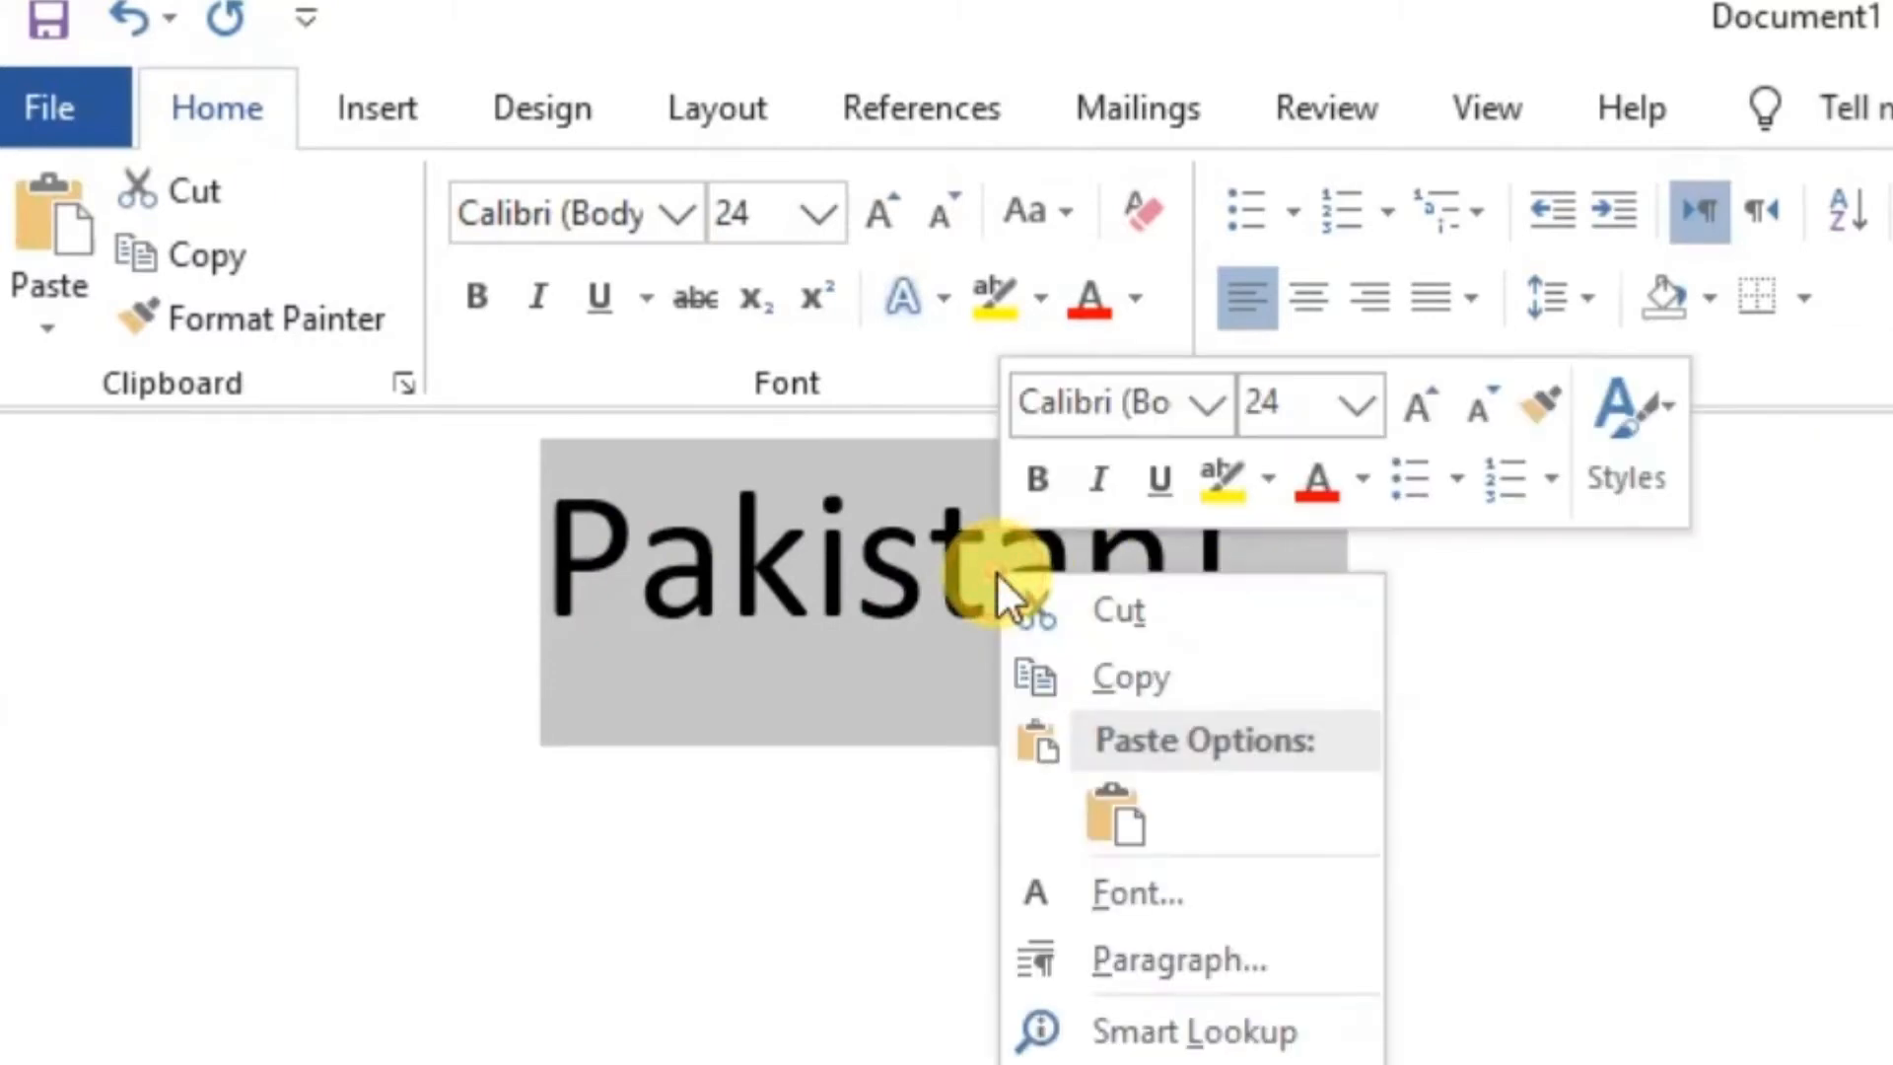
pyautogui.click(1111, 665)
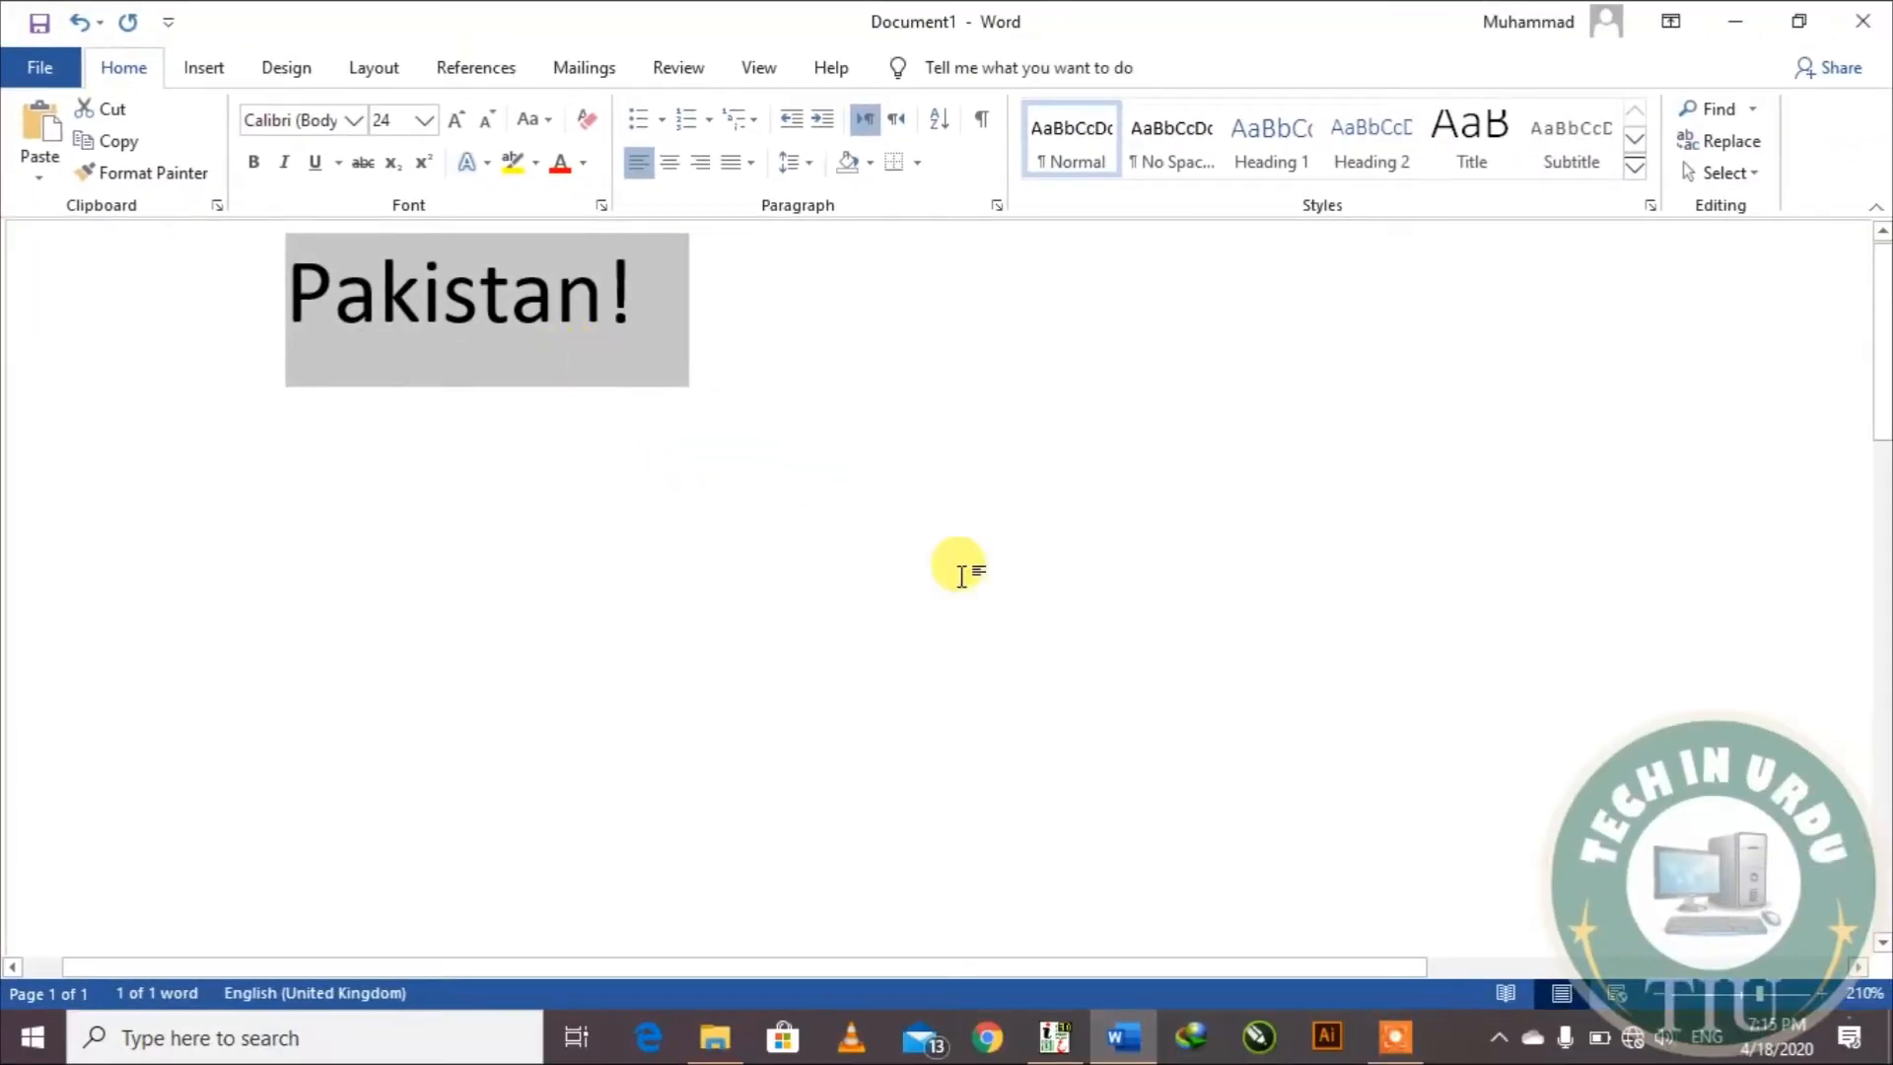
# Step: Switch to InPage and paste the copied text a few lines below the Urdu line
pyautogui.click(1054, 1037)
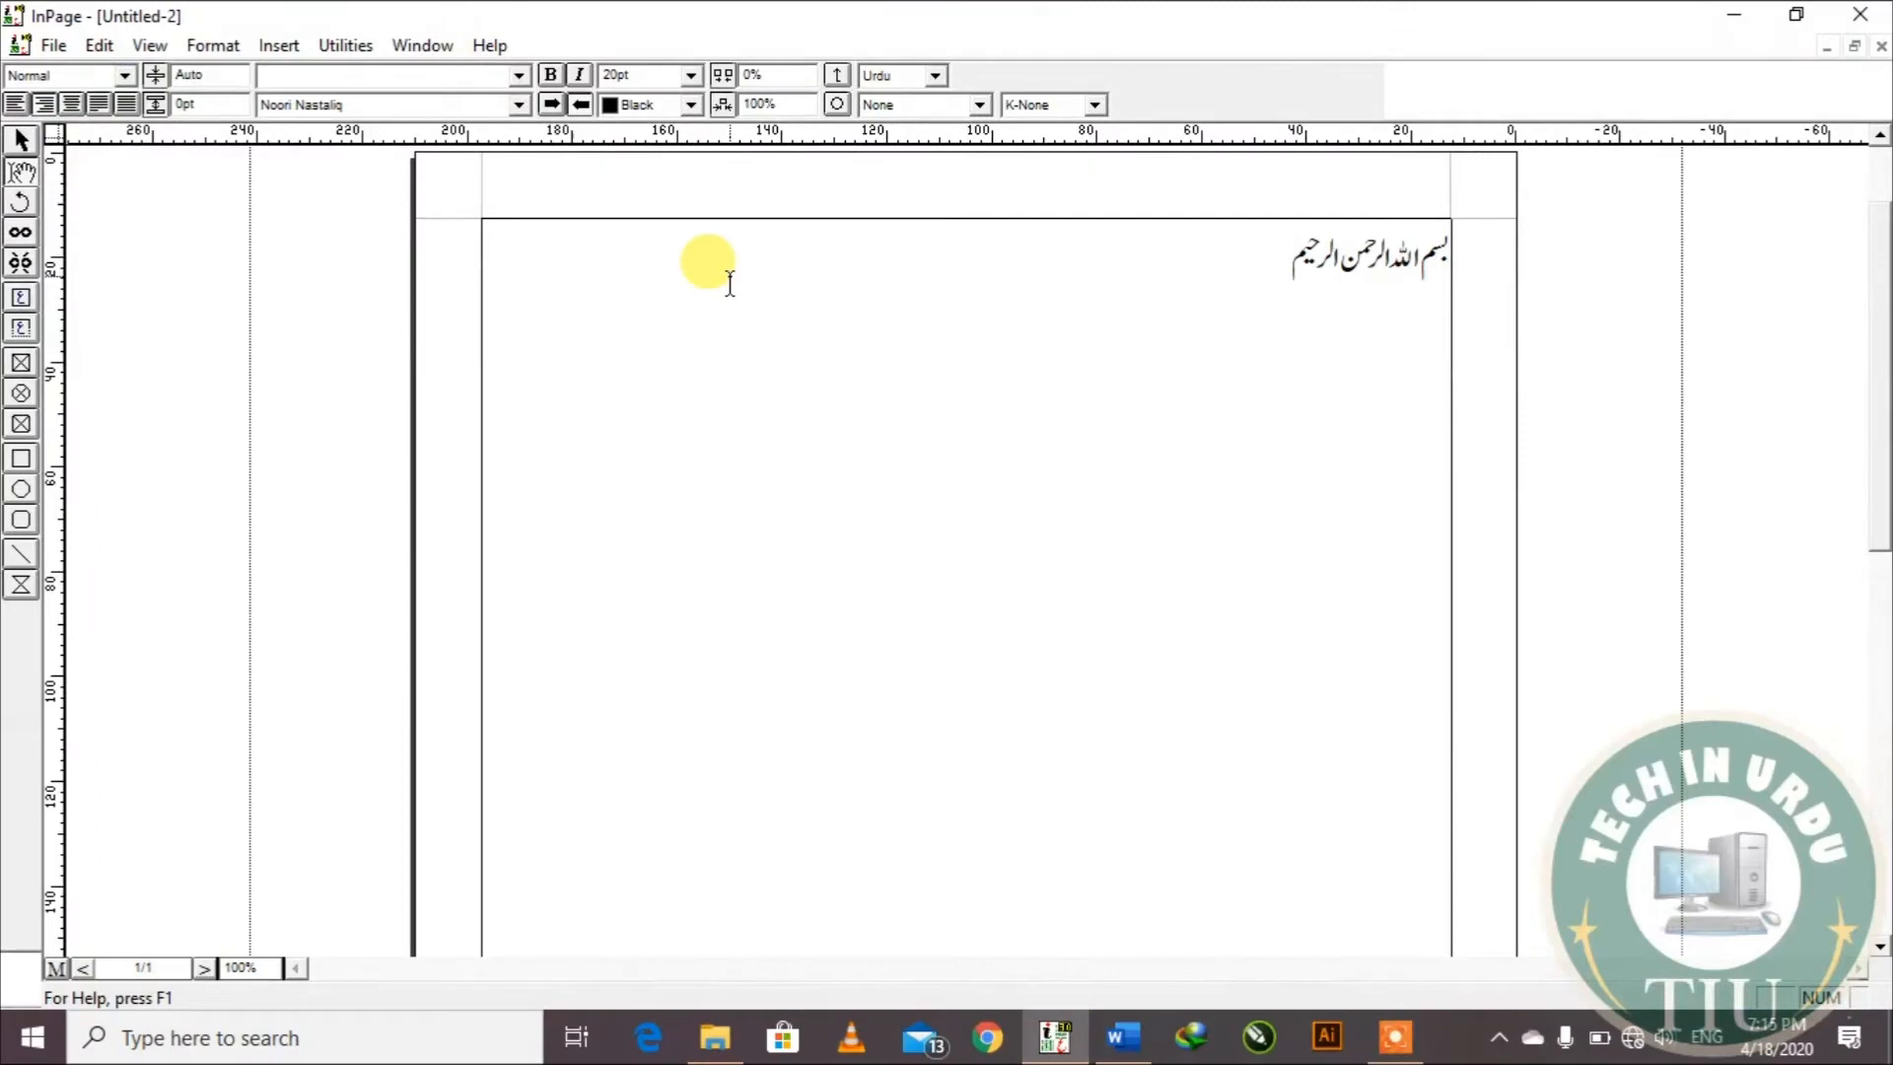
pyautogui.press('Return')
pyautogui.press('Return')
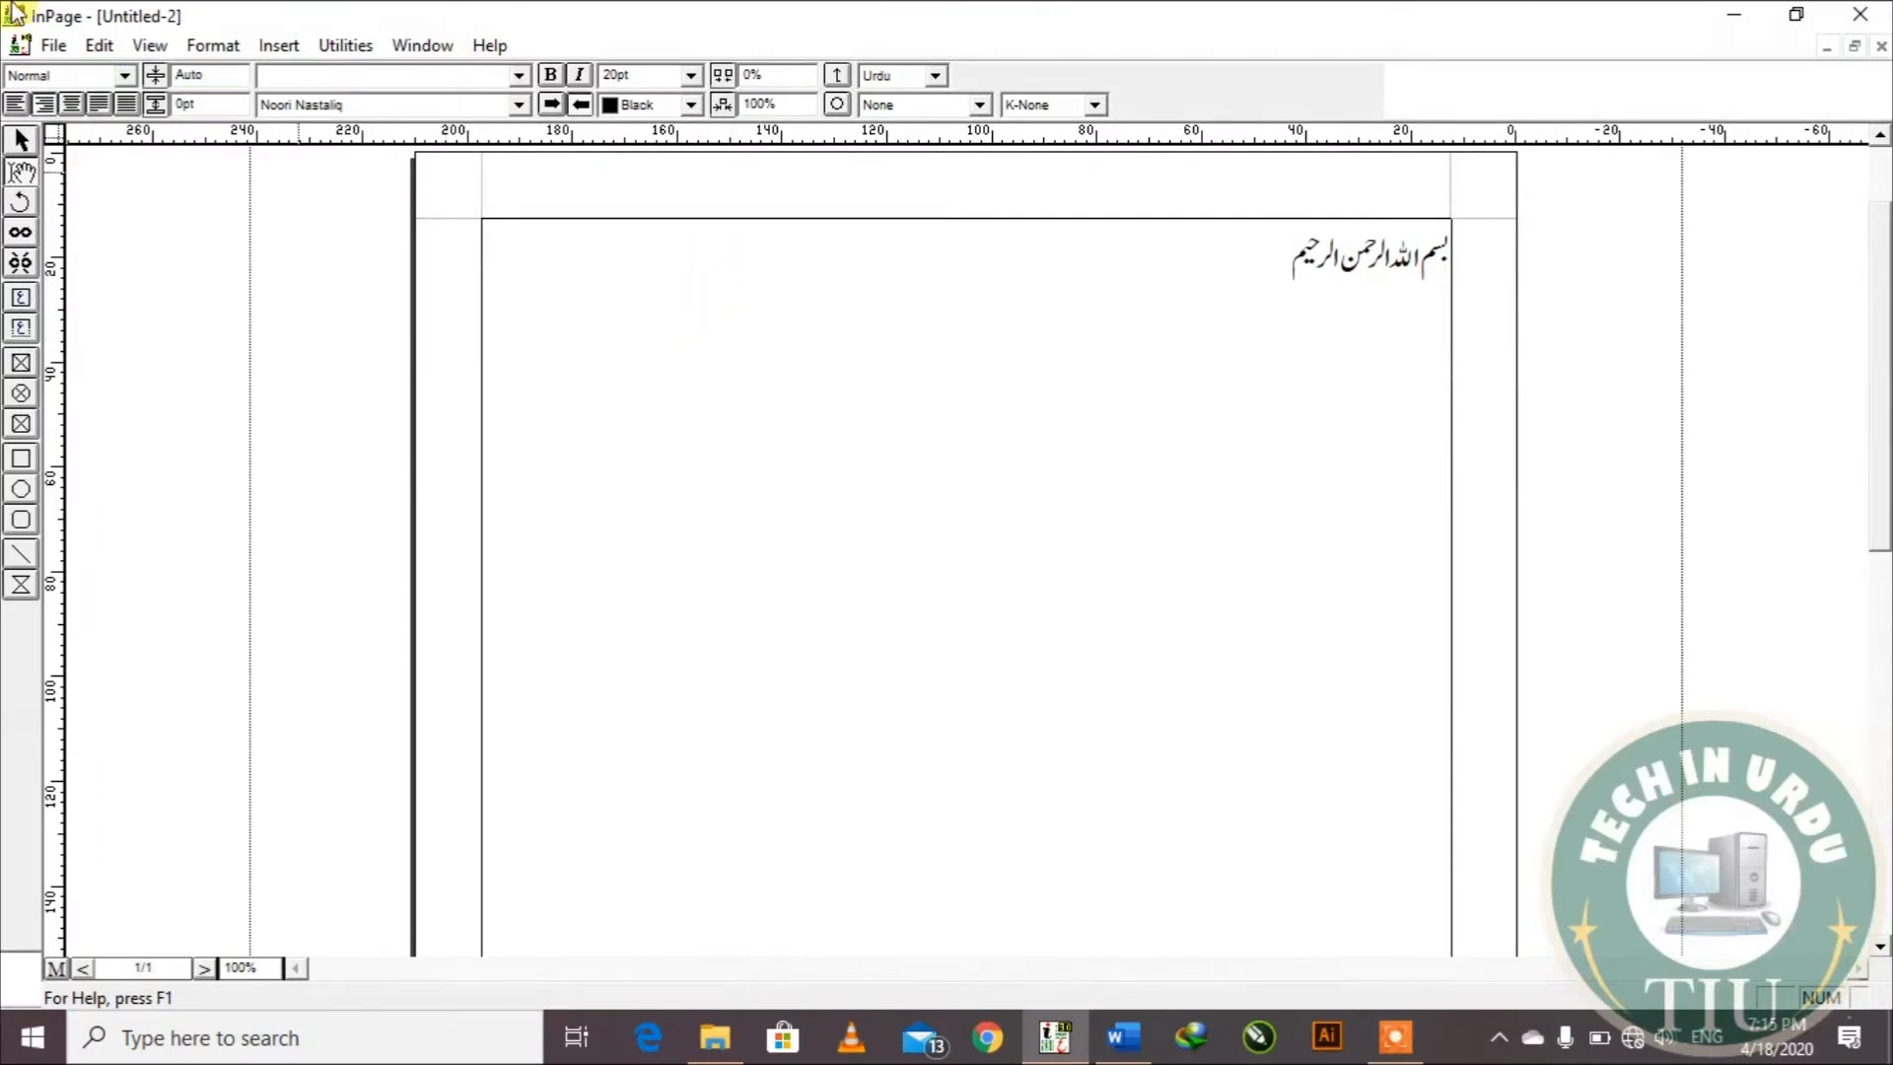
pyautogui.click(98, 48)
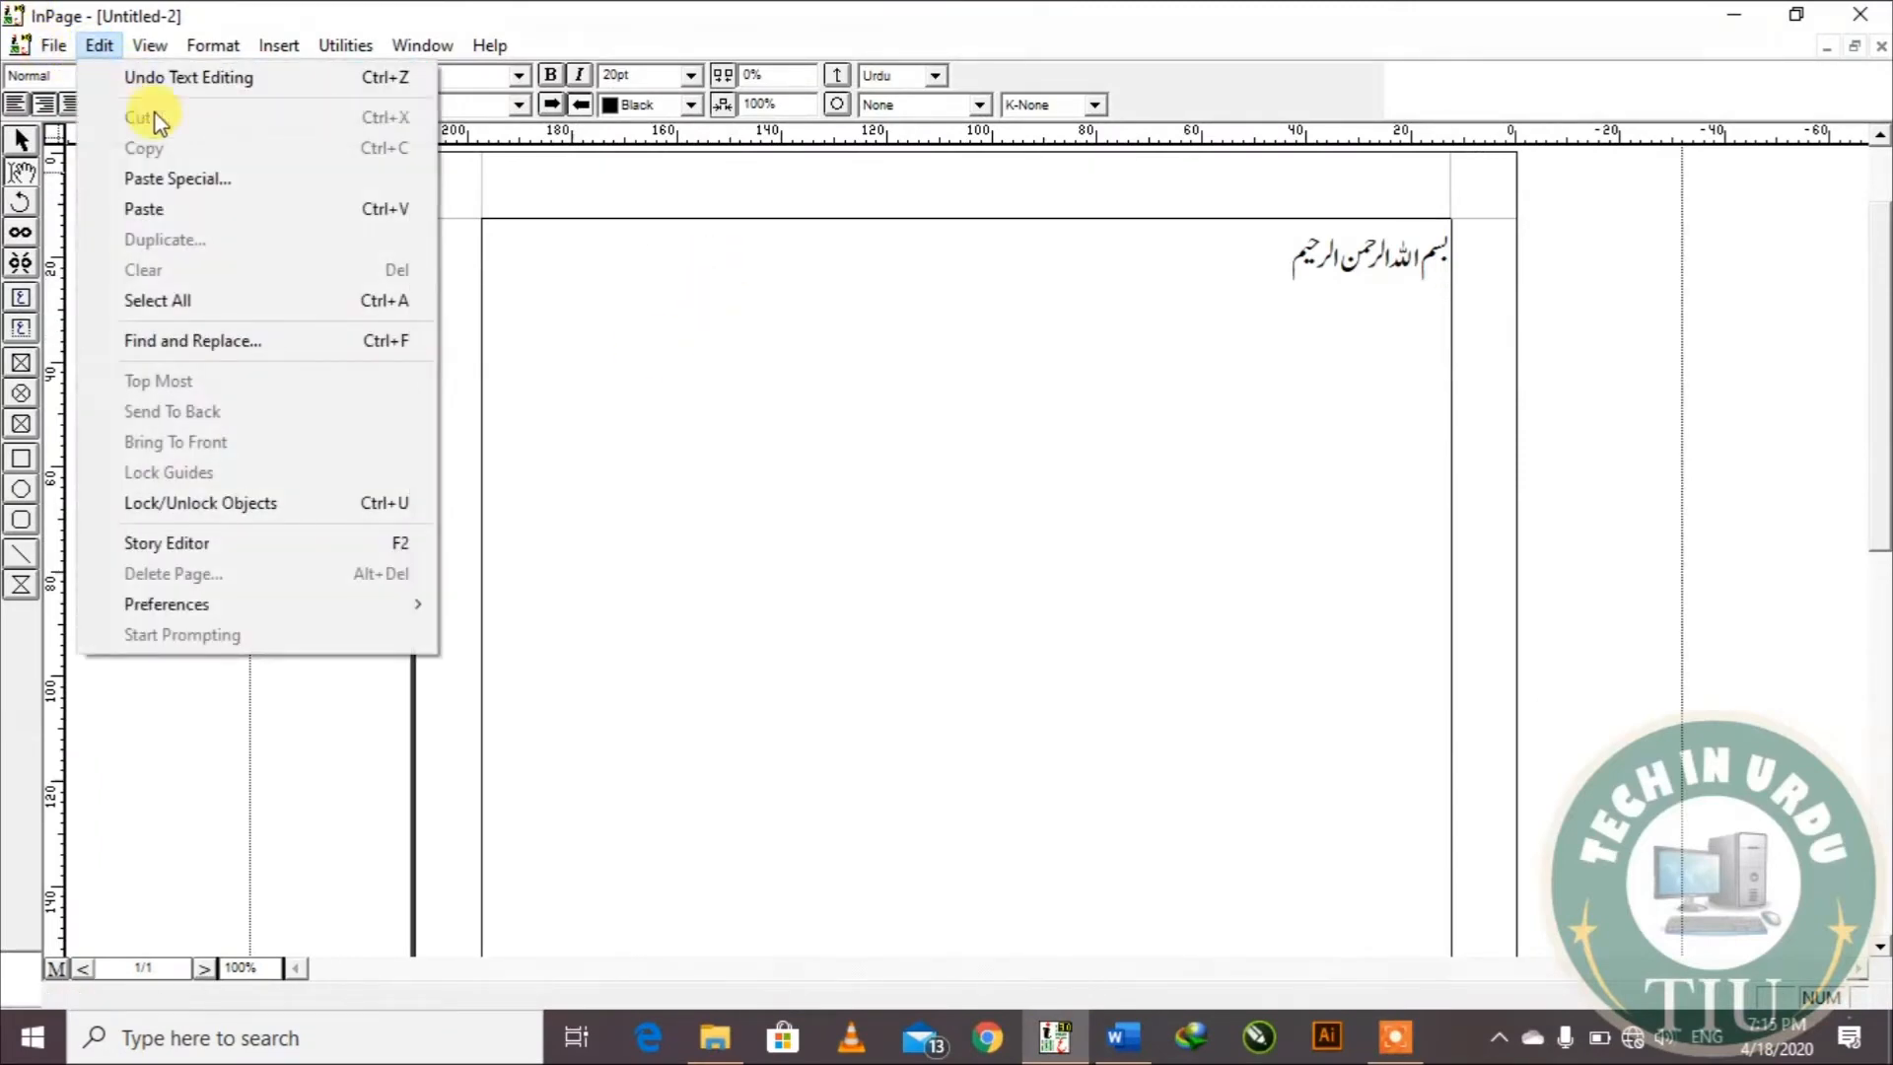
pyautogui.click(148, 209)
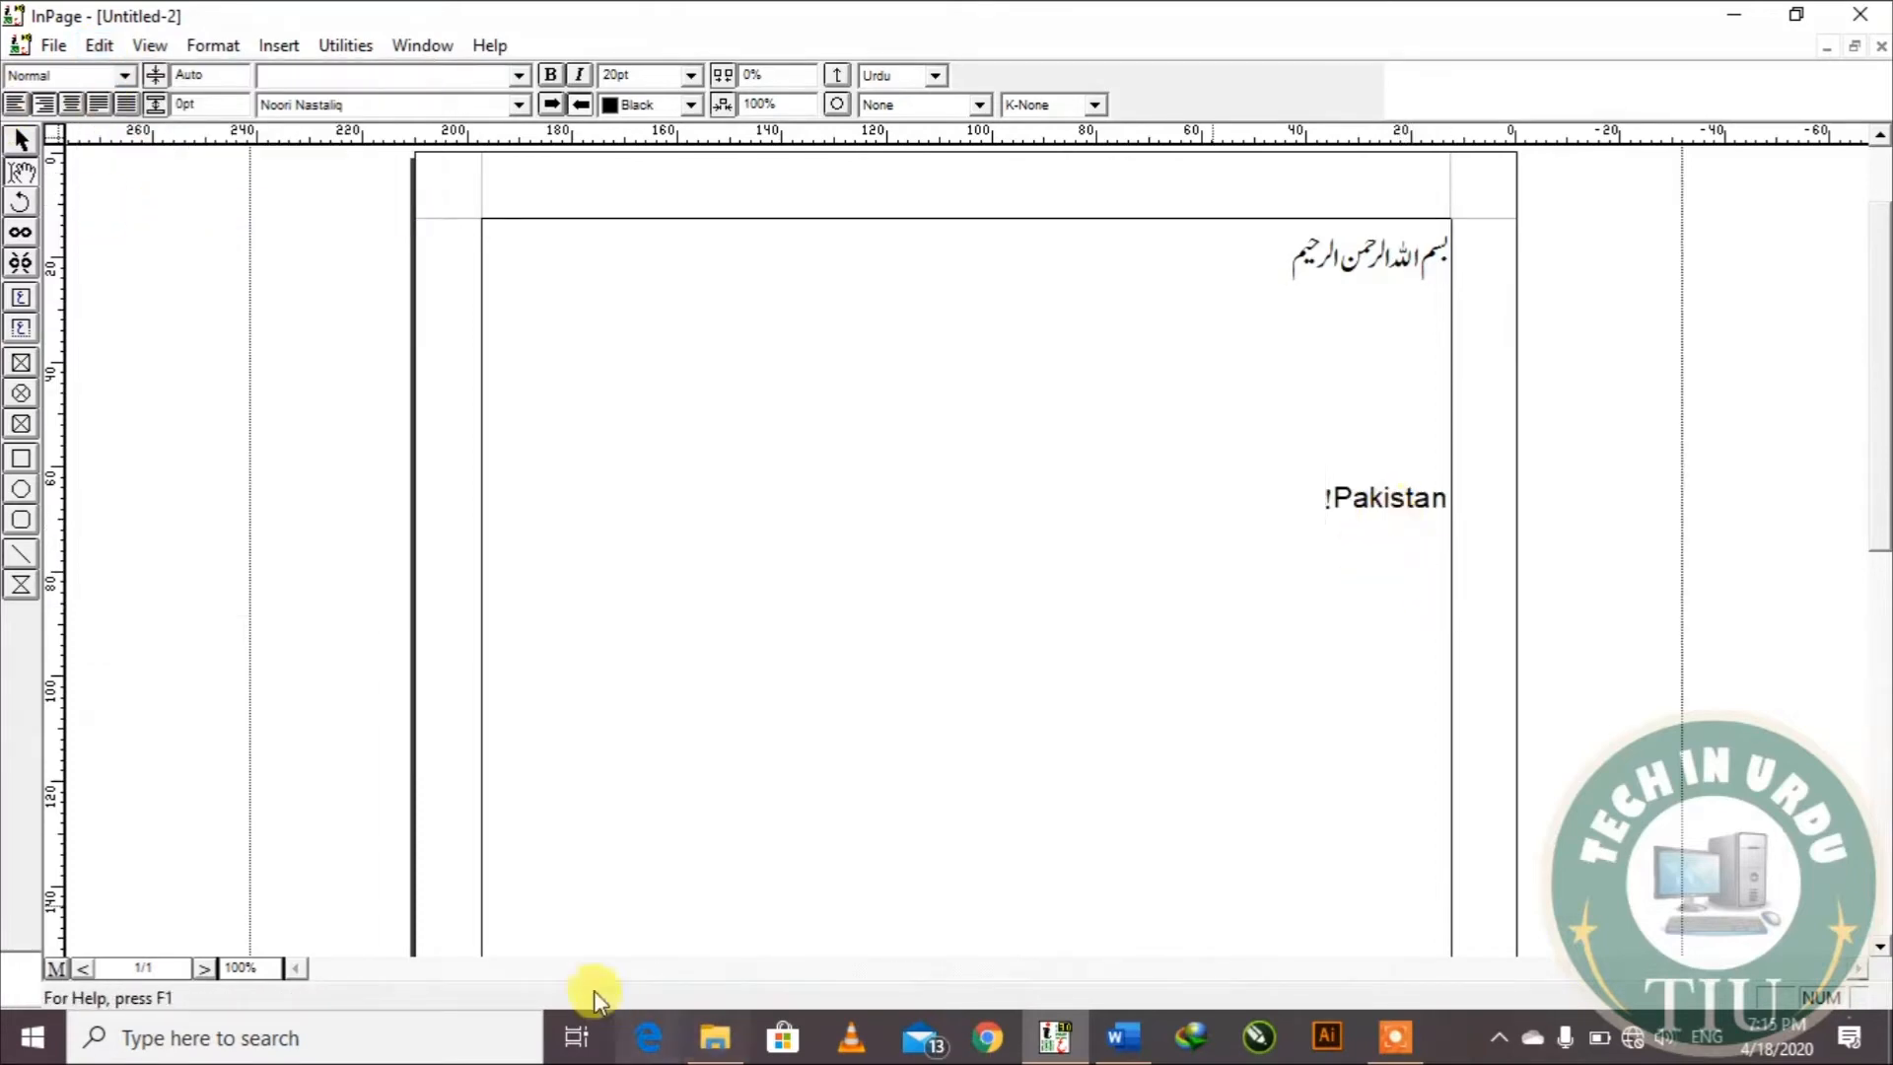
pyautogui.doubleClick(242, 967)
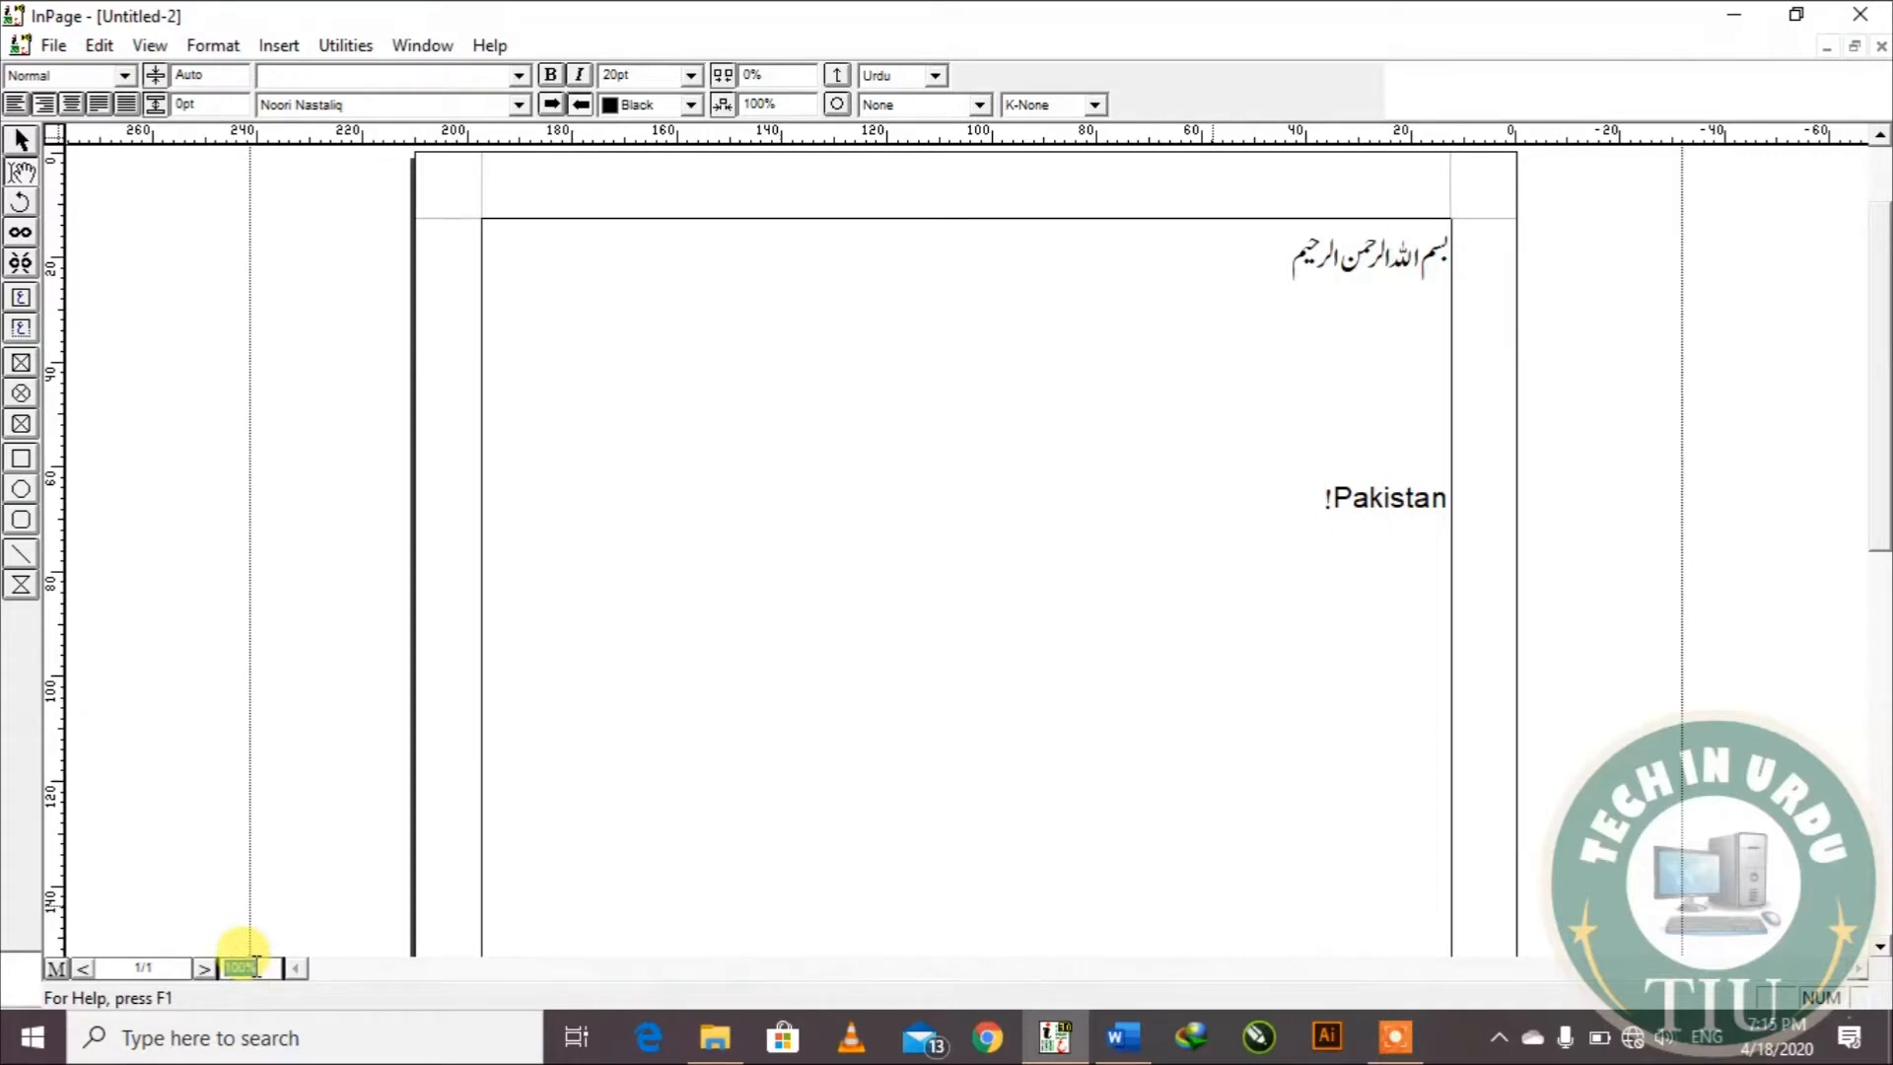
pyautogui.write('250')
pyautogui.press('Return')
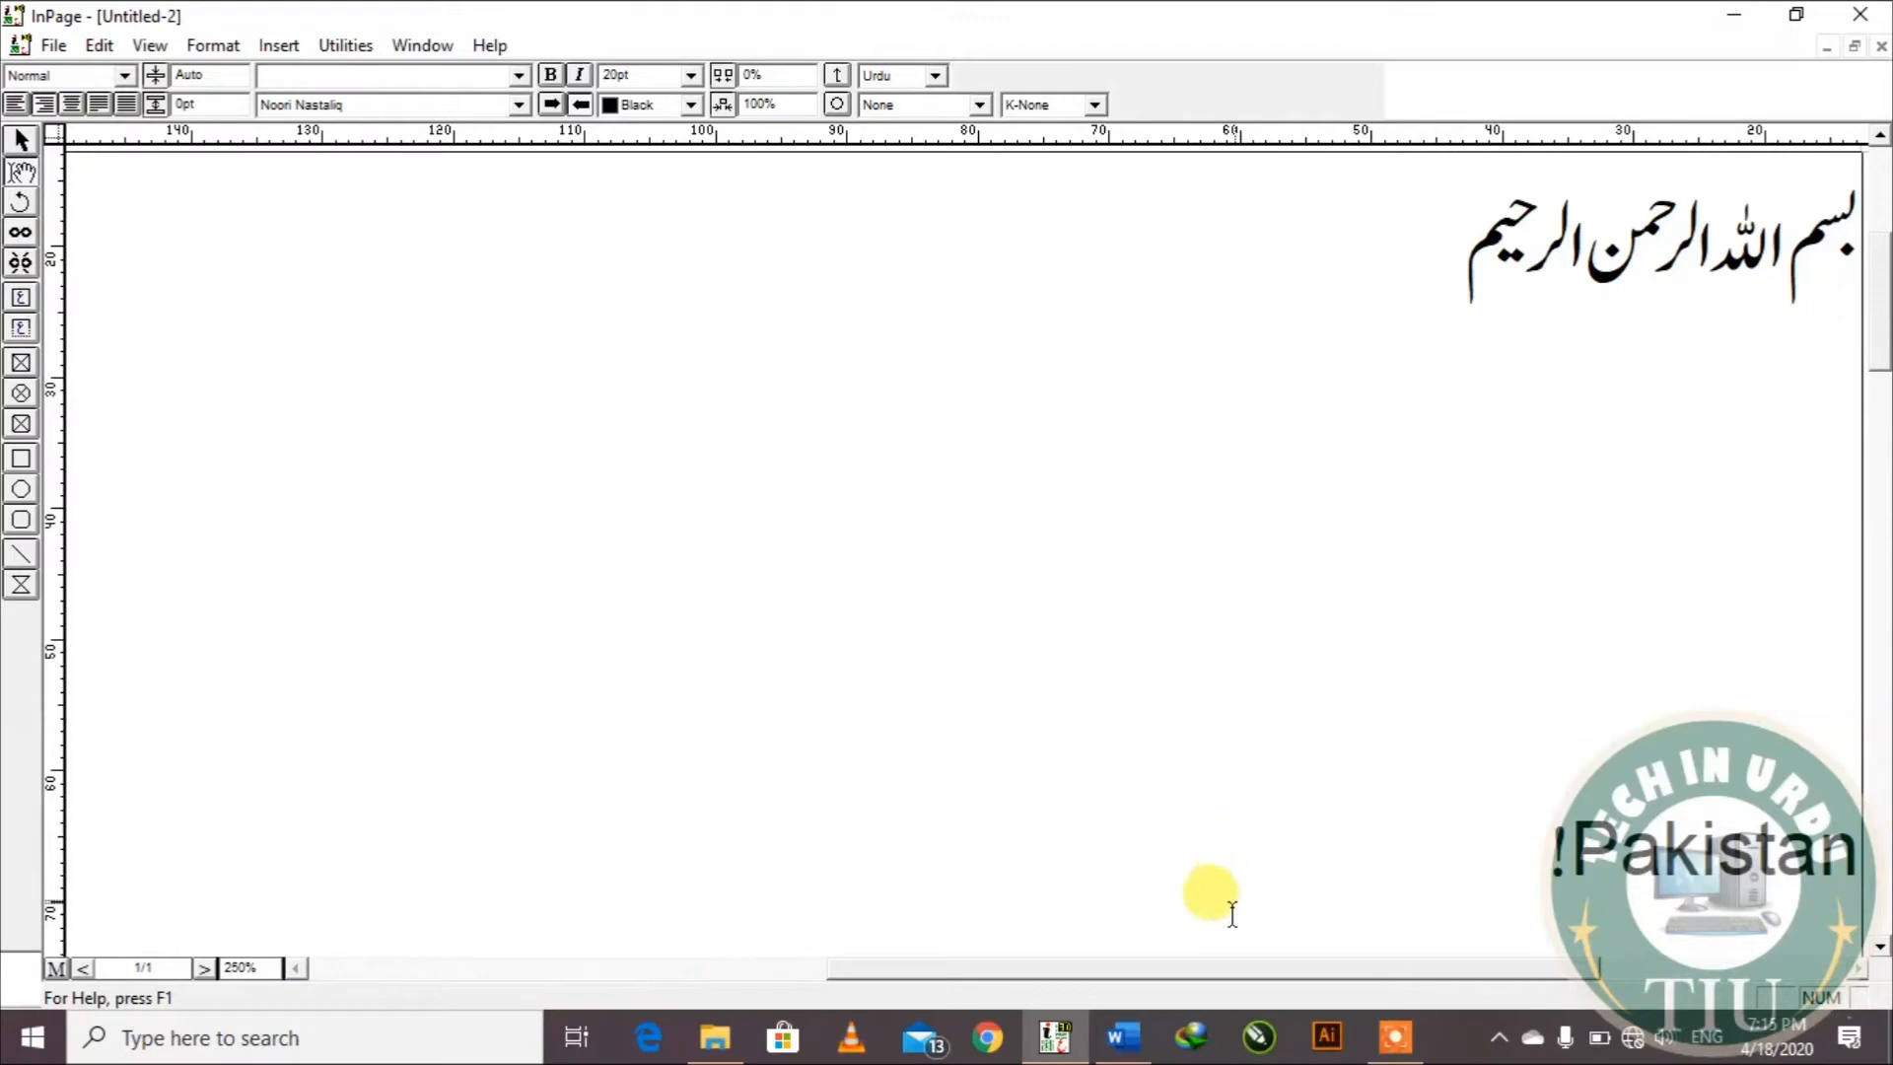
pyautogui.moveTo(1173, 965); pyautogui.dragTo(1380, 979)
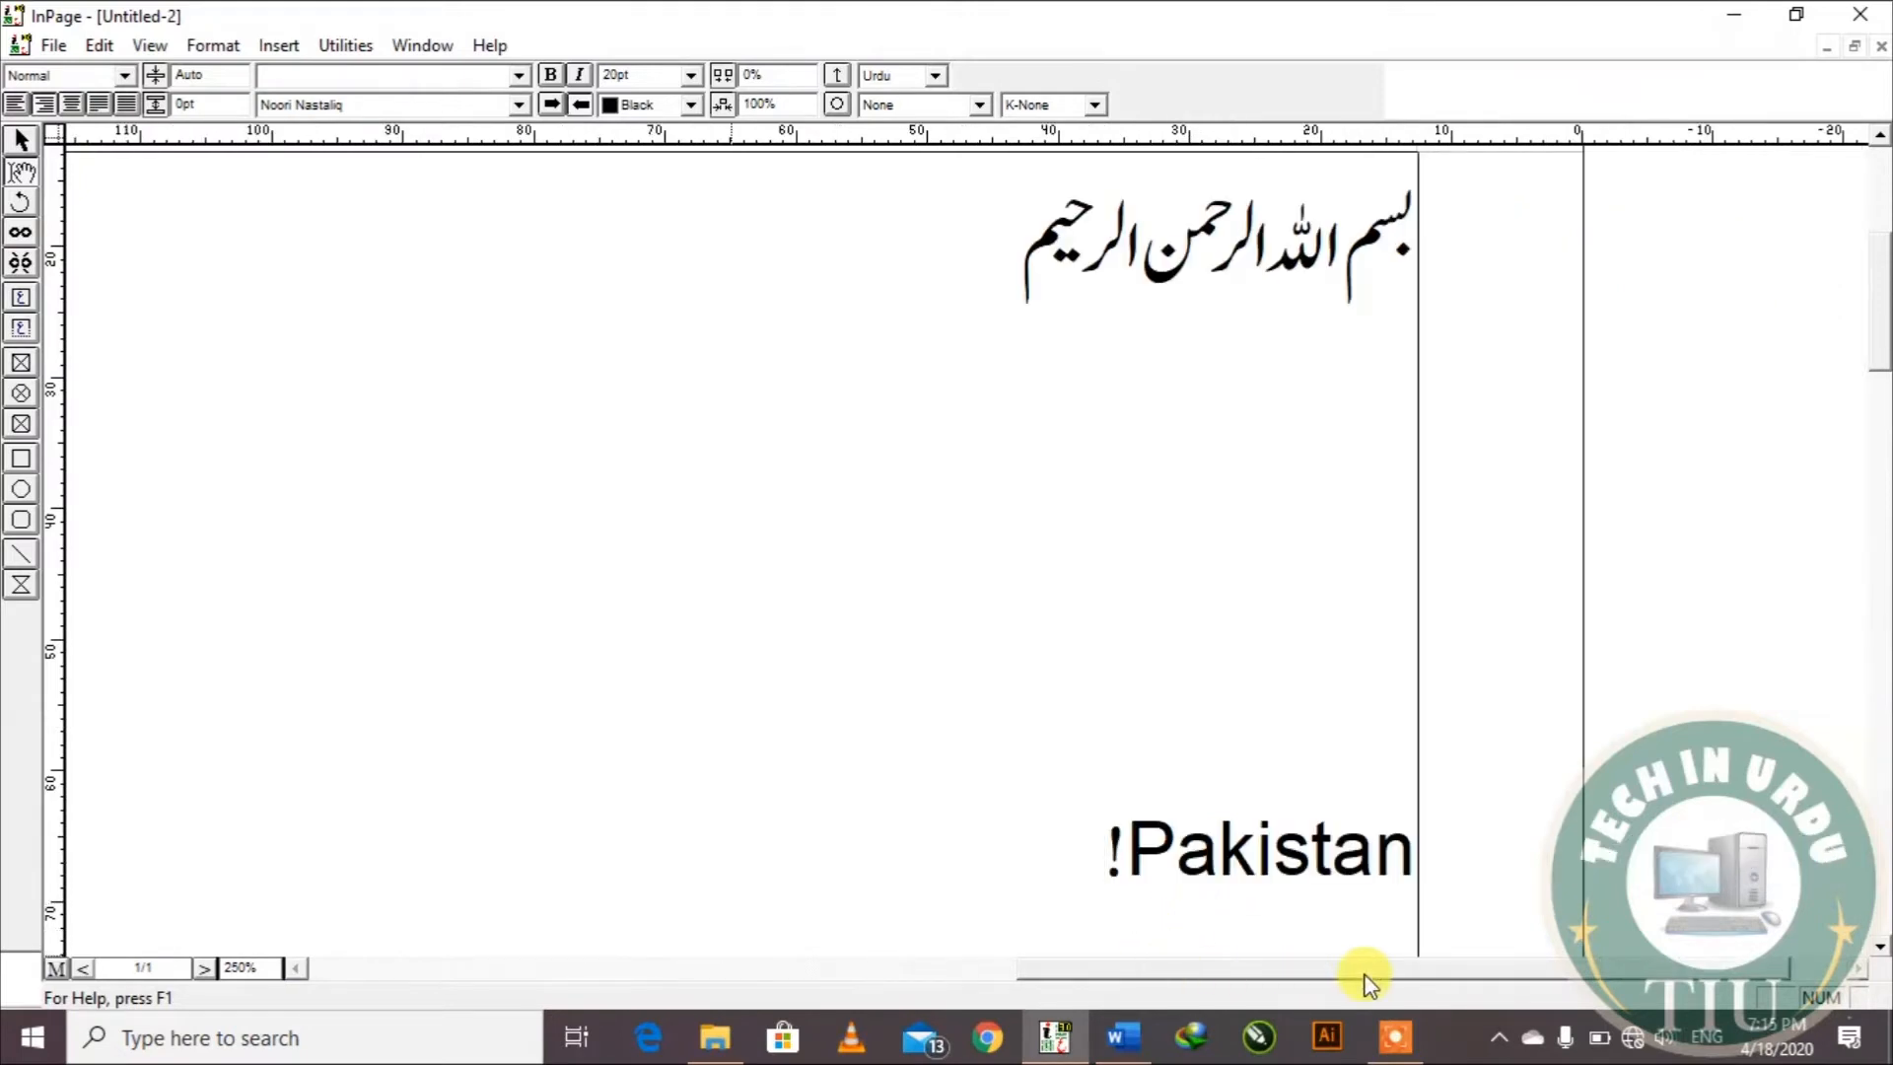
pyautogui.moveTo(1090, 850); pyautogui.dragTo(1122, 849)
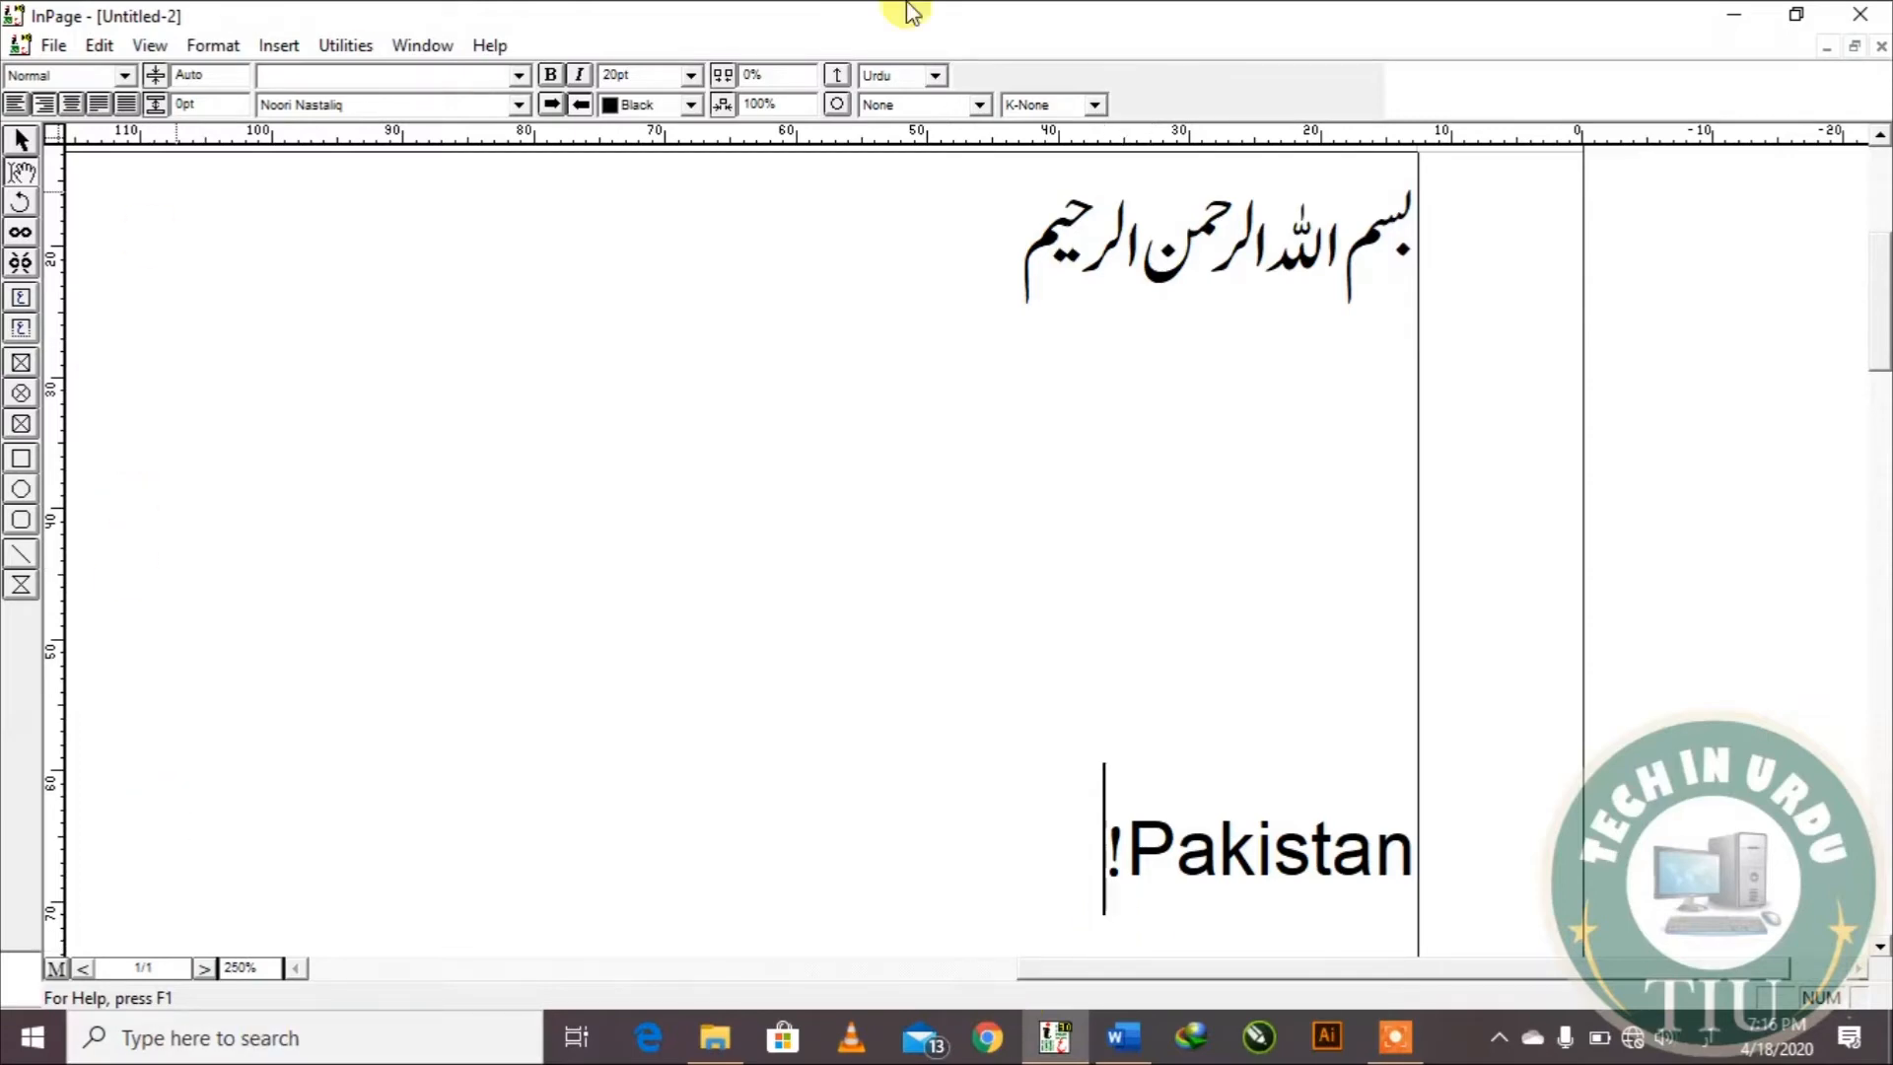
# Step: Close the current document without saving and create a new A4 portrait document with Left To Right direction
pyautogui.click(1881, 47)
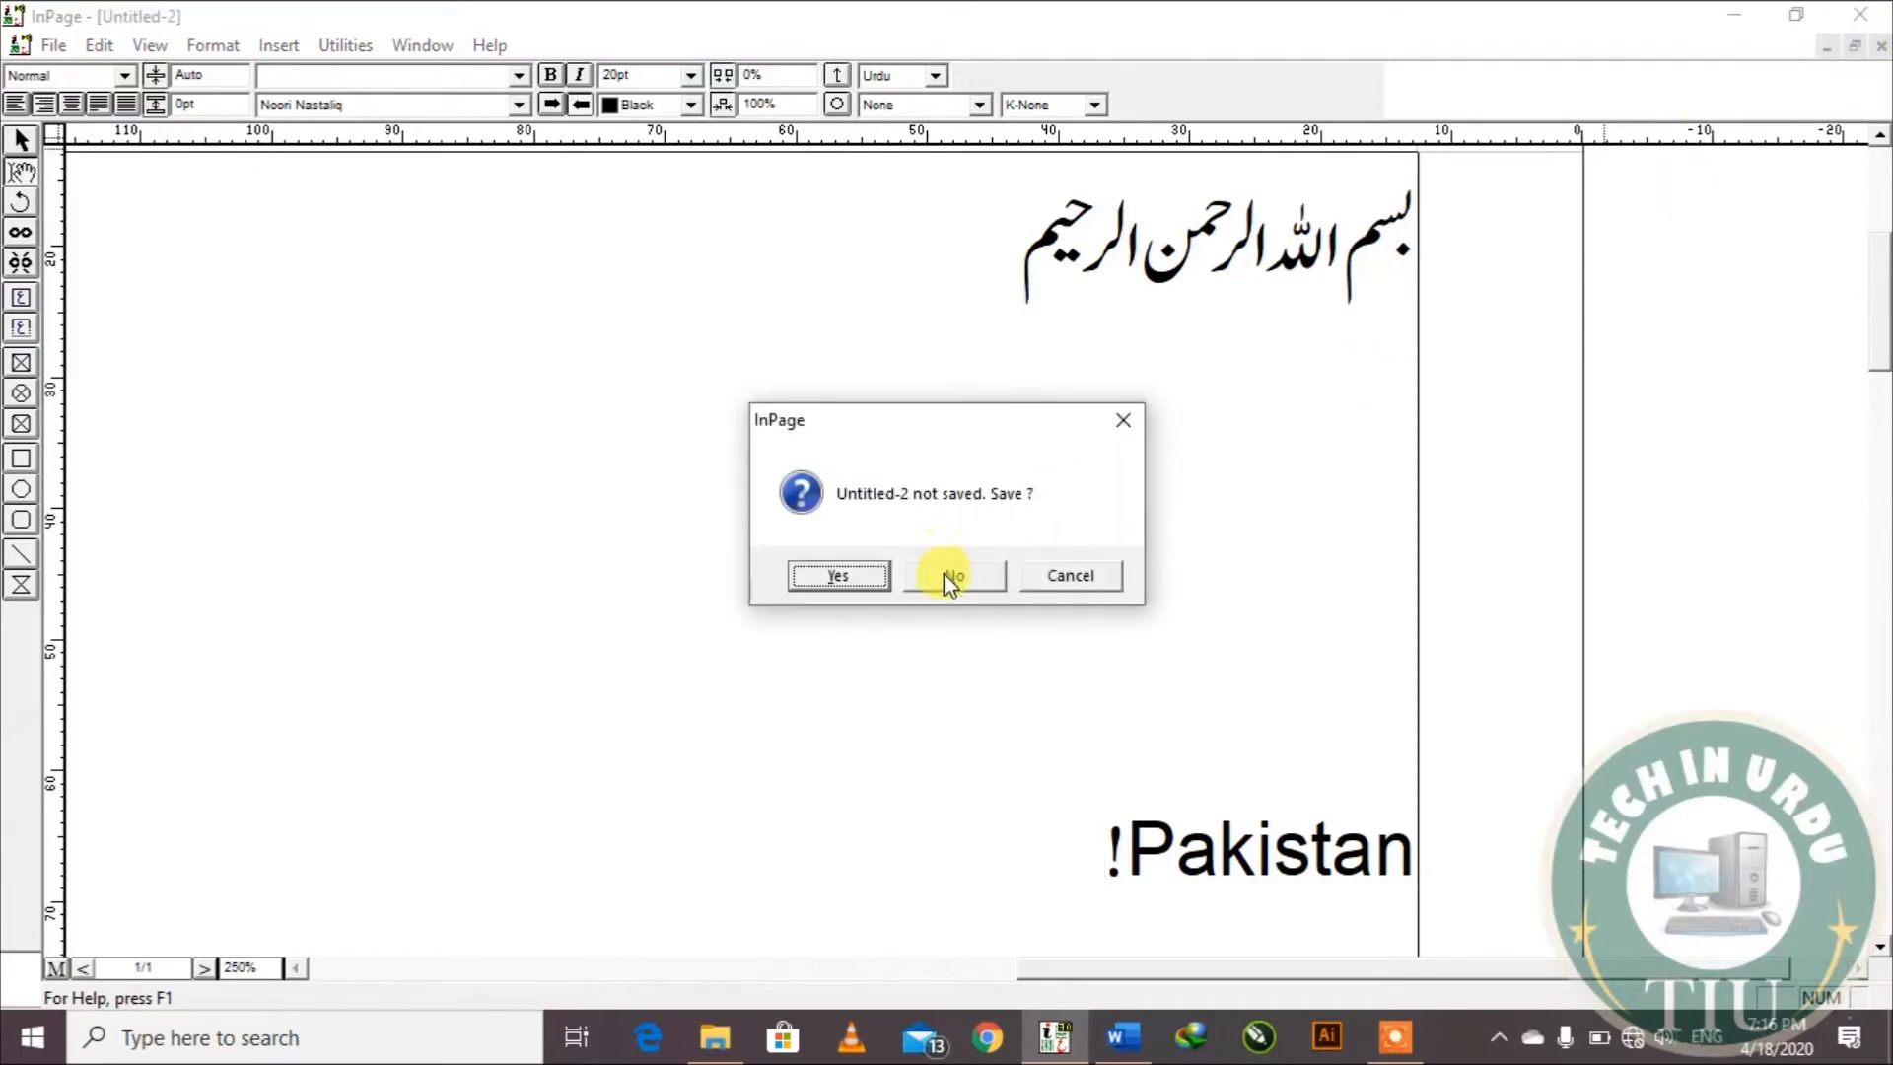
pyautogui.click(943, 577)
pyautogui.click(21, 46)
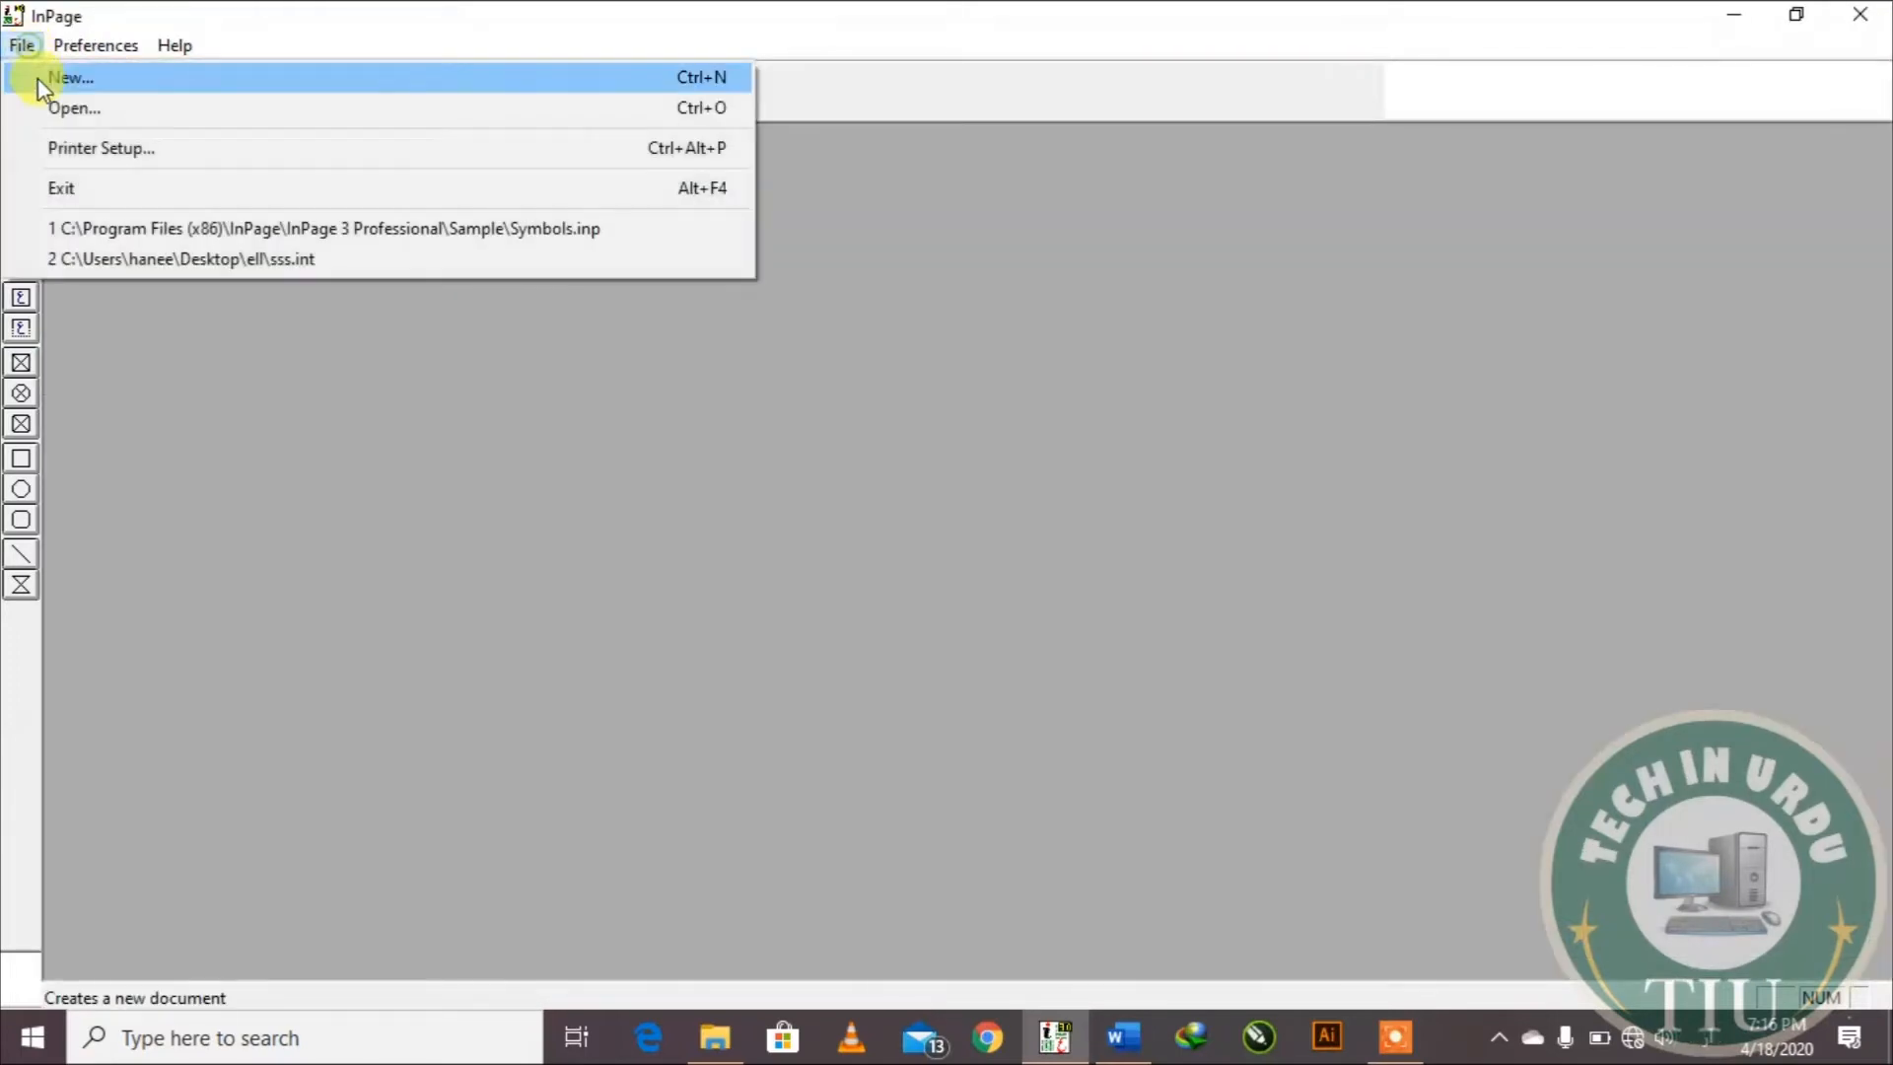
pyautogui.click(38, 79)
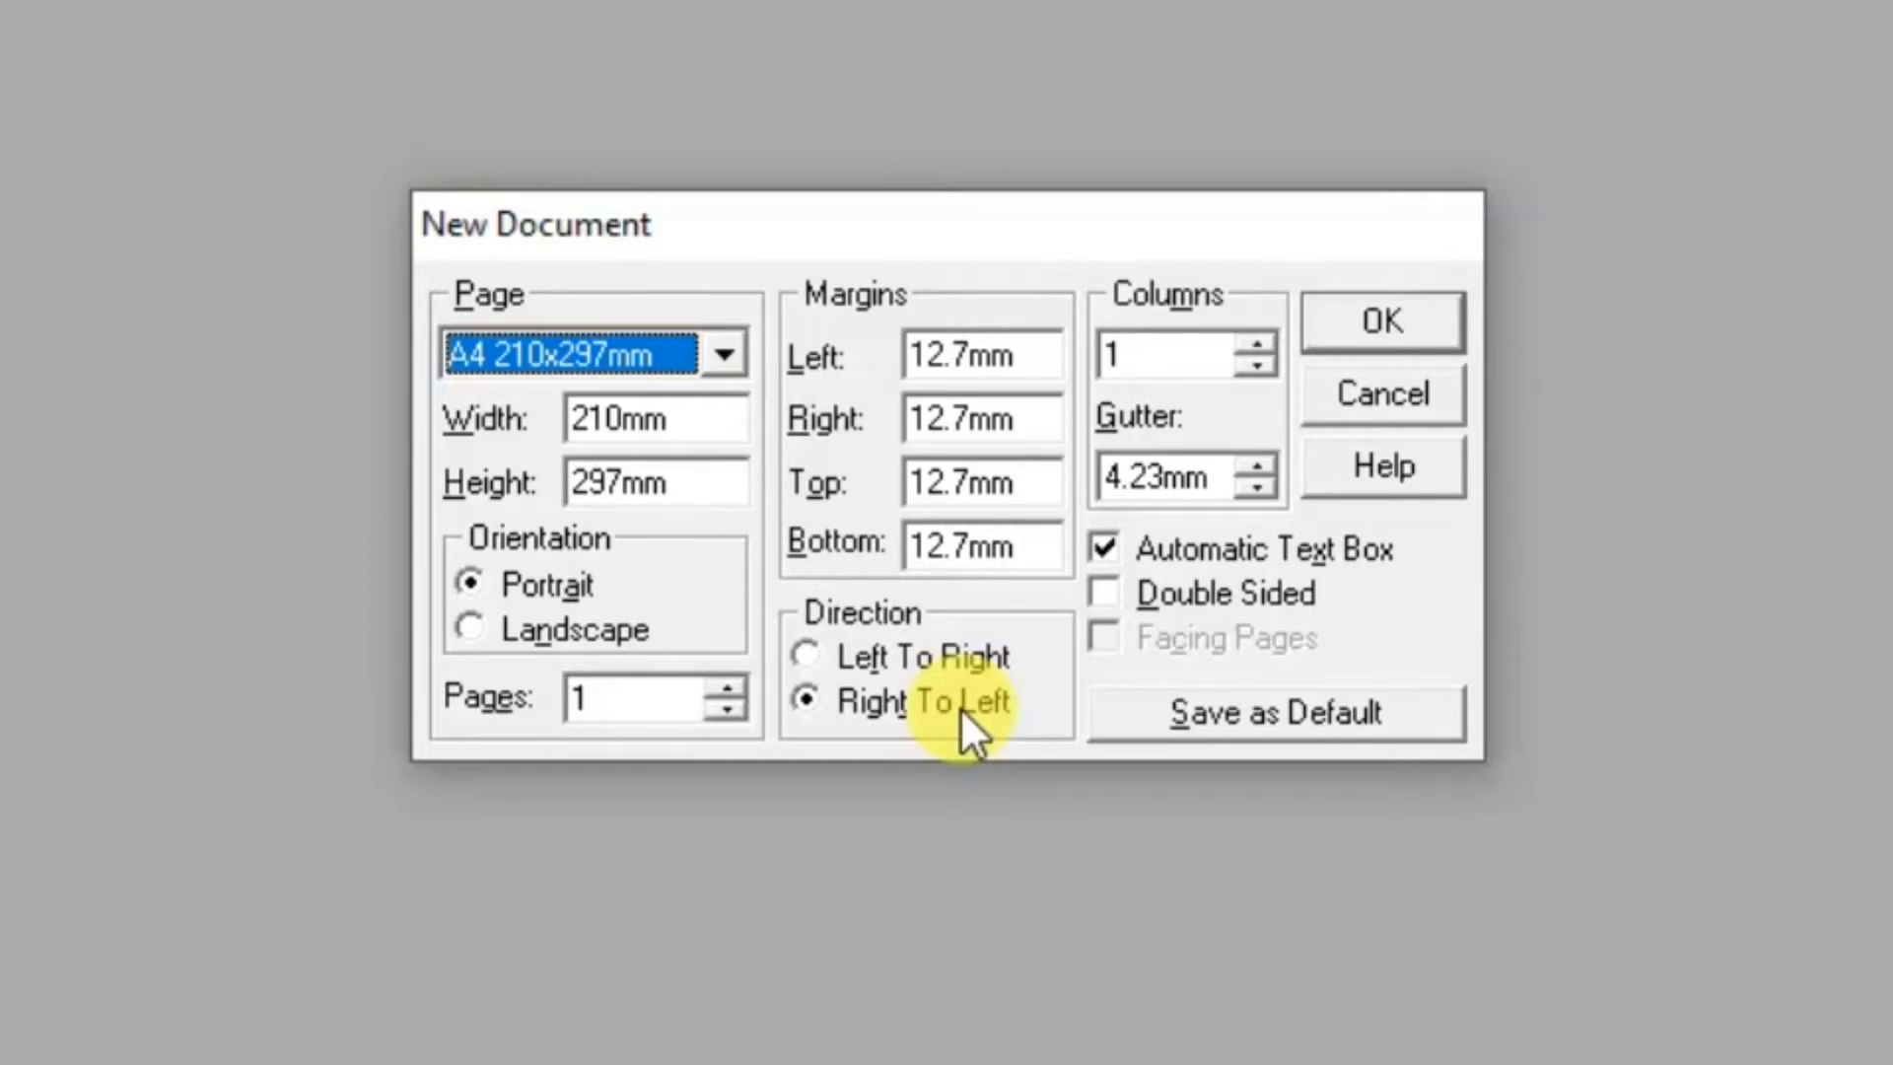
pyautogui.click(864, 646)
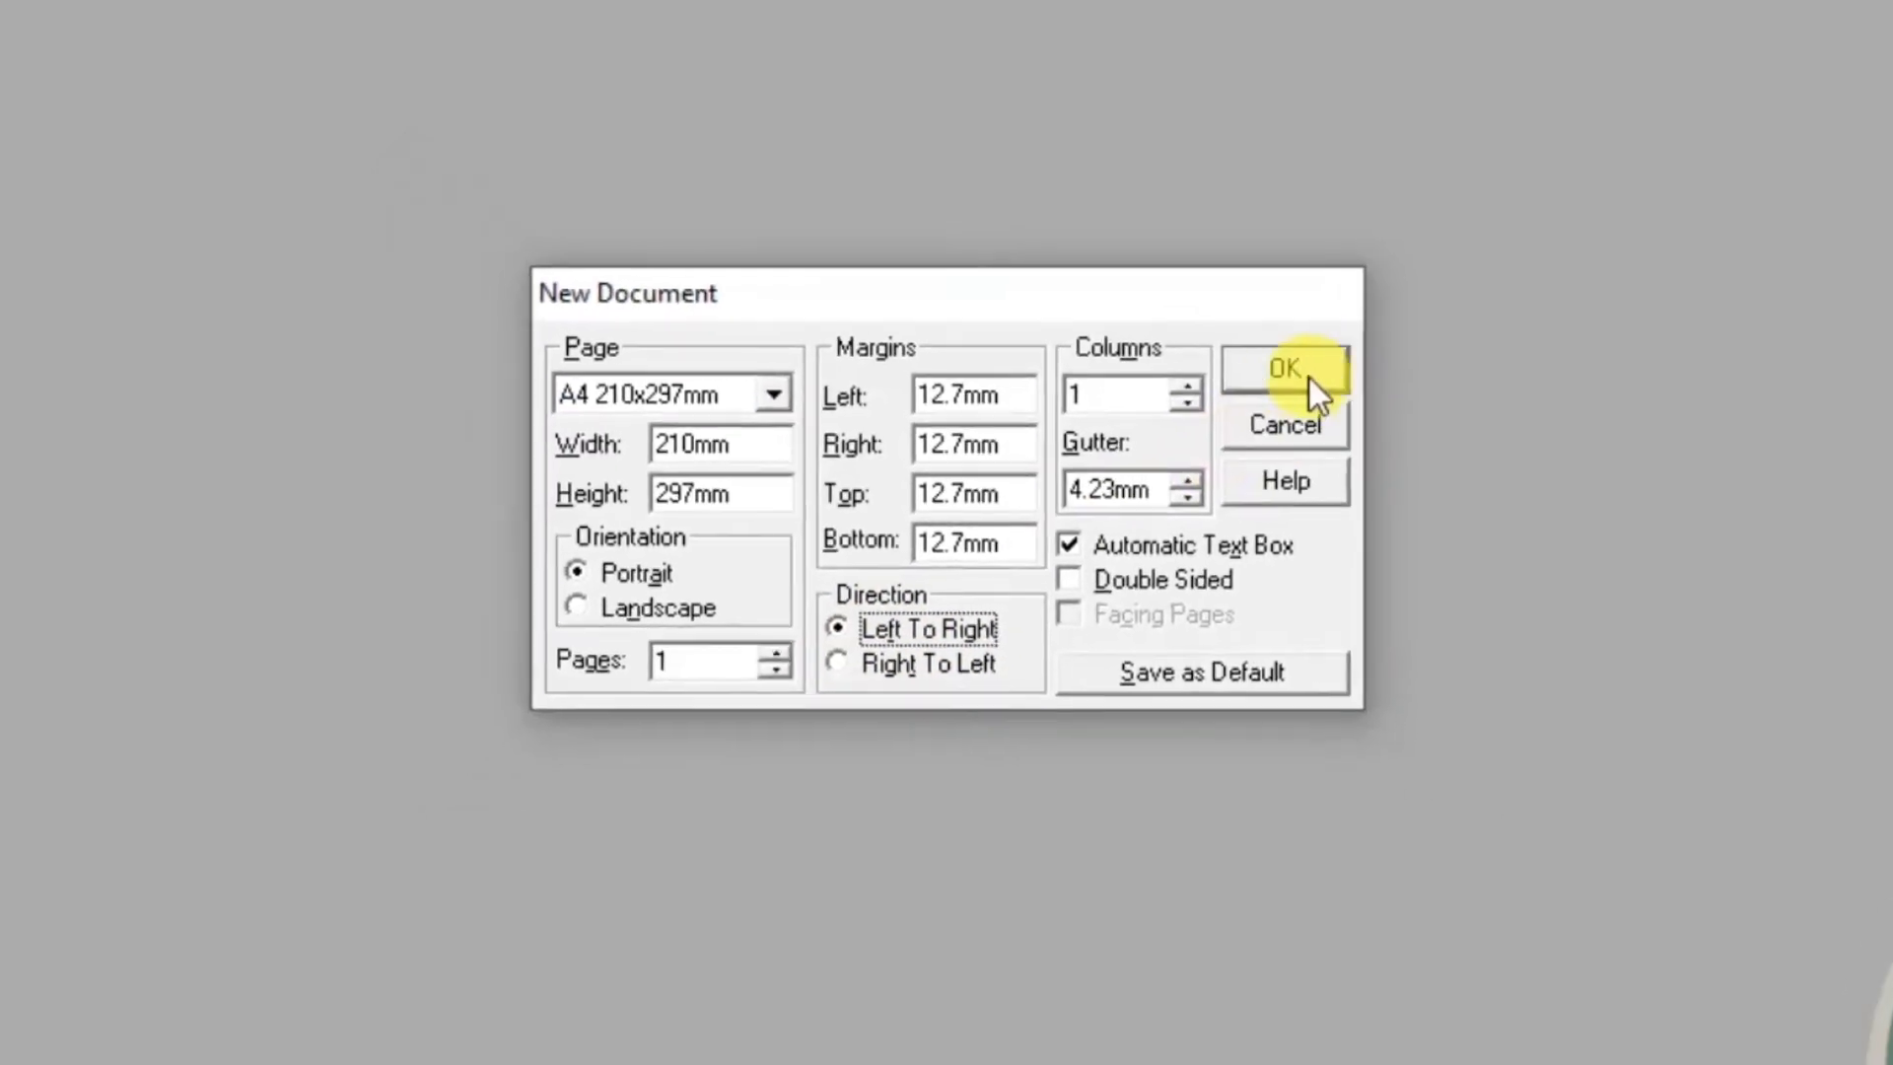
pyautogui.click(1287, 370)
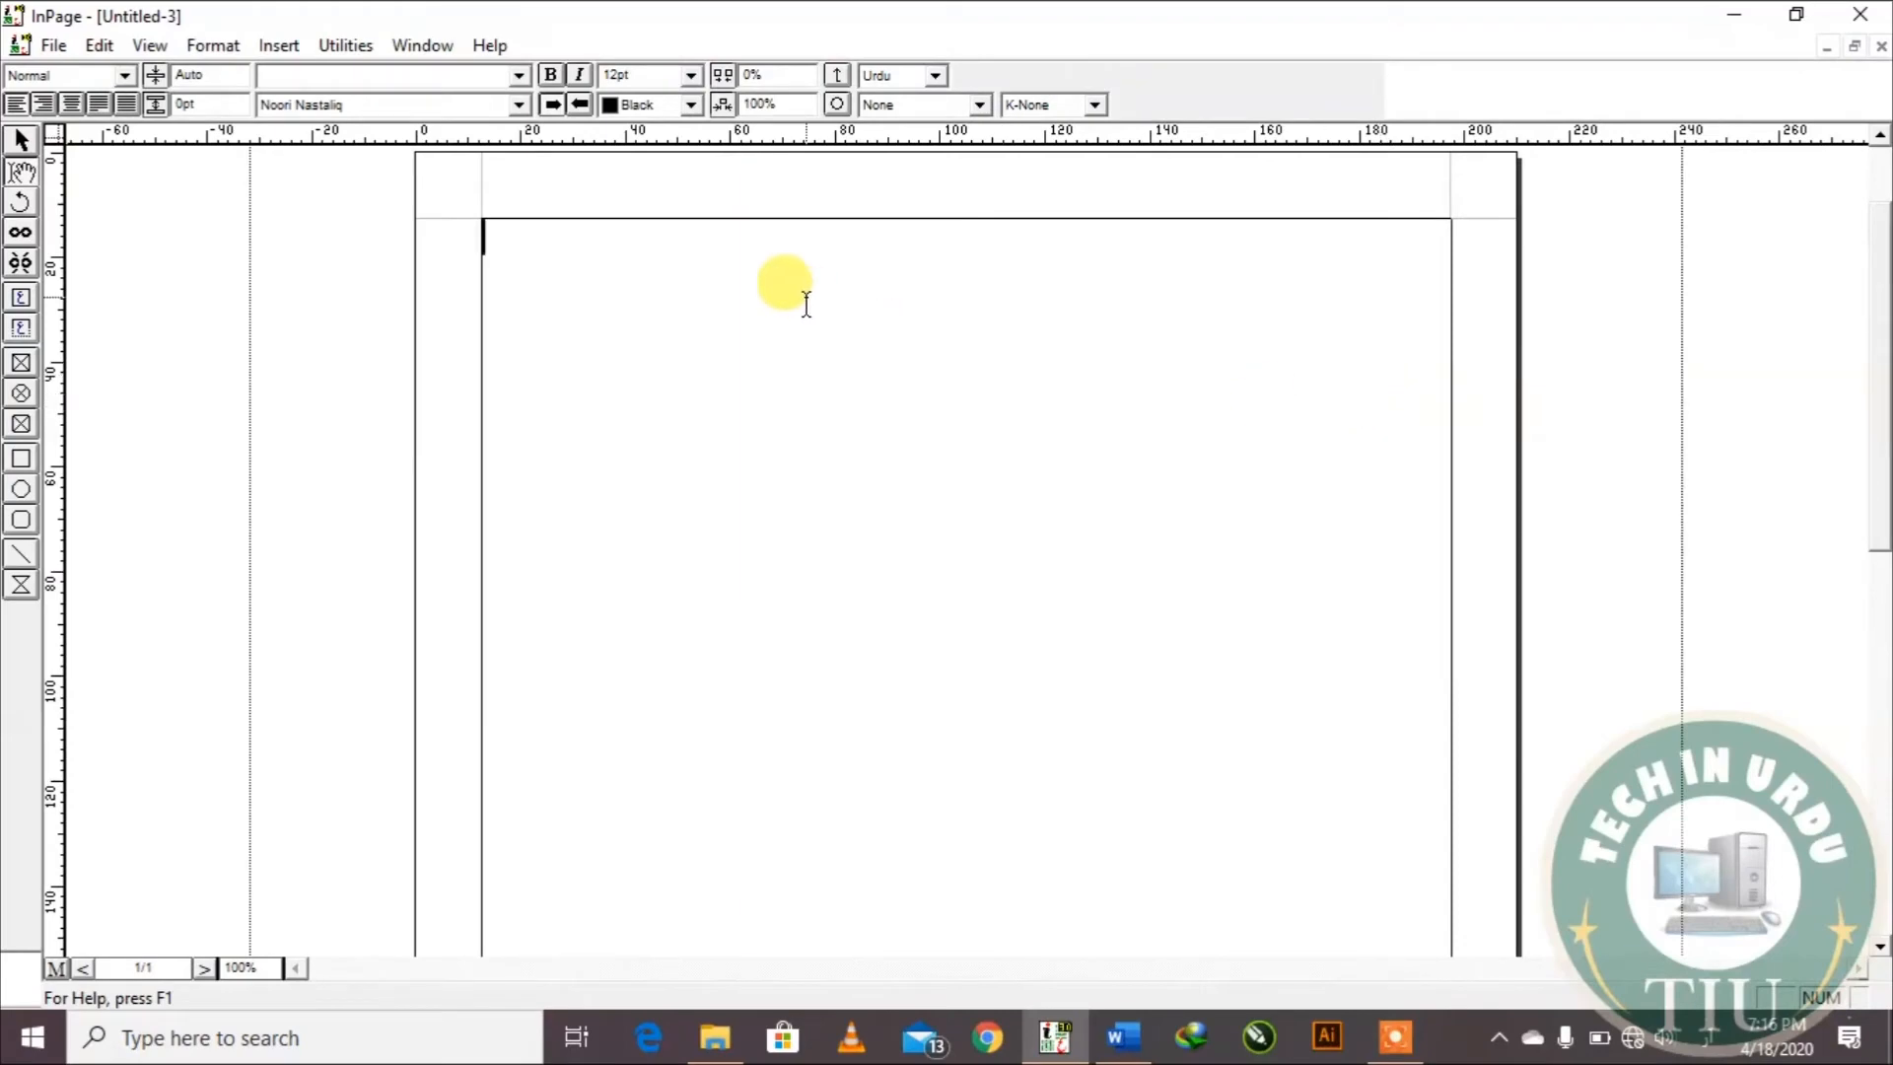
# Step: Paste the copied "Pakistan!" text at the start of the new document's text box
pyautogui.click(99, 45)
pyautogui.click(150, 209)
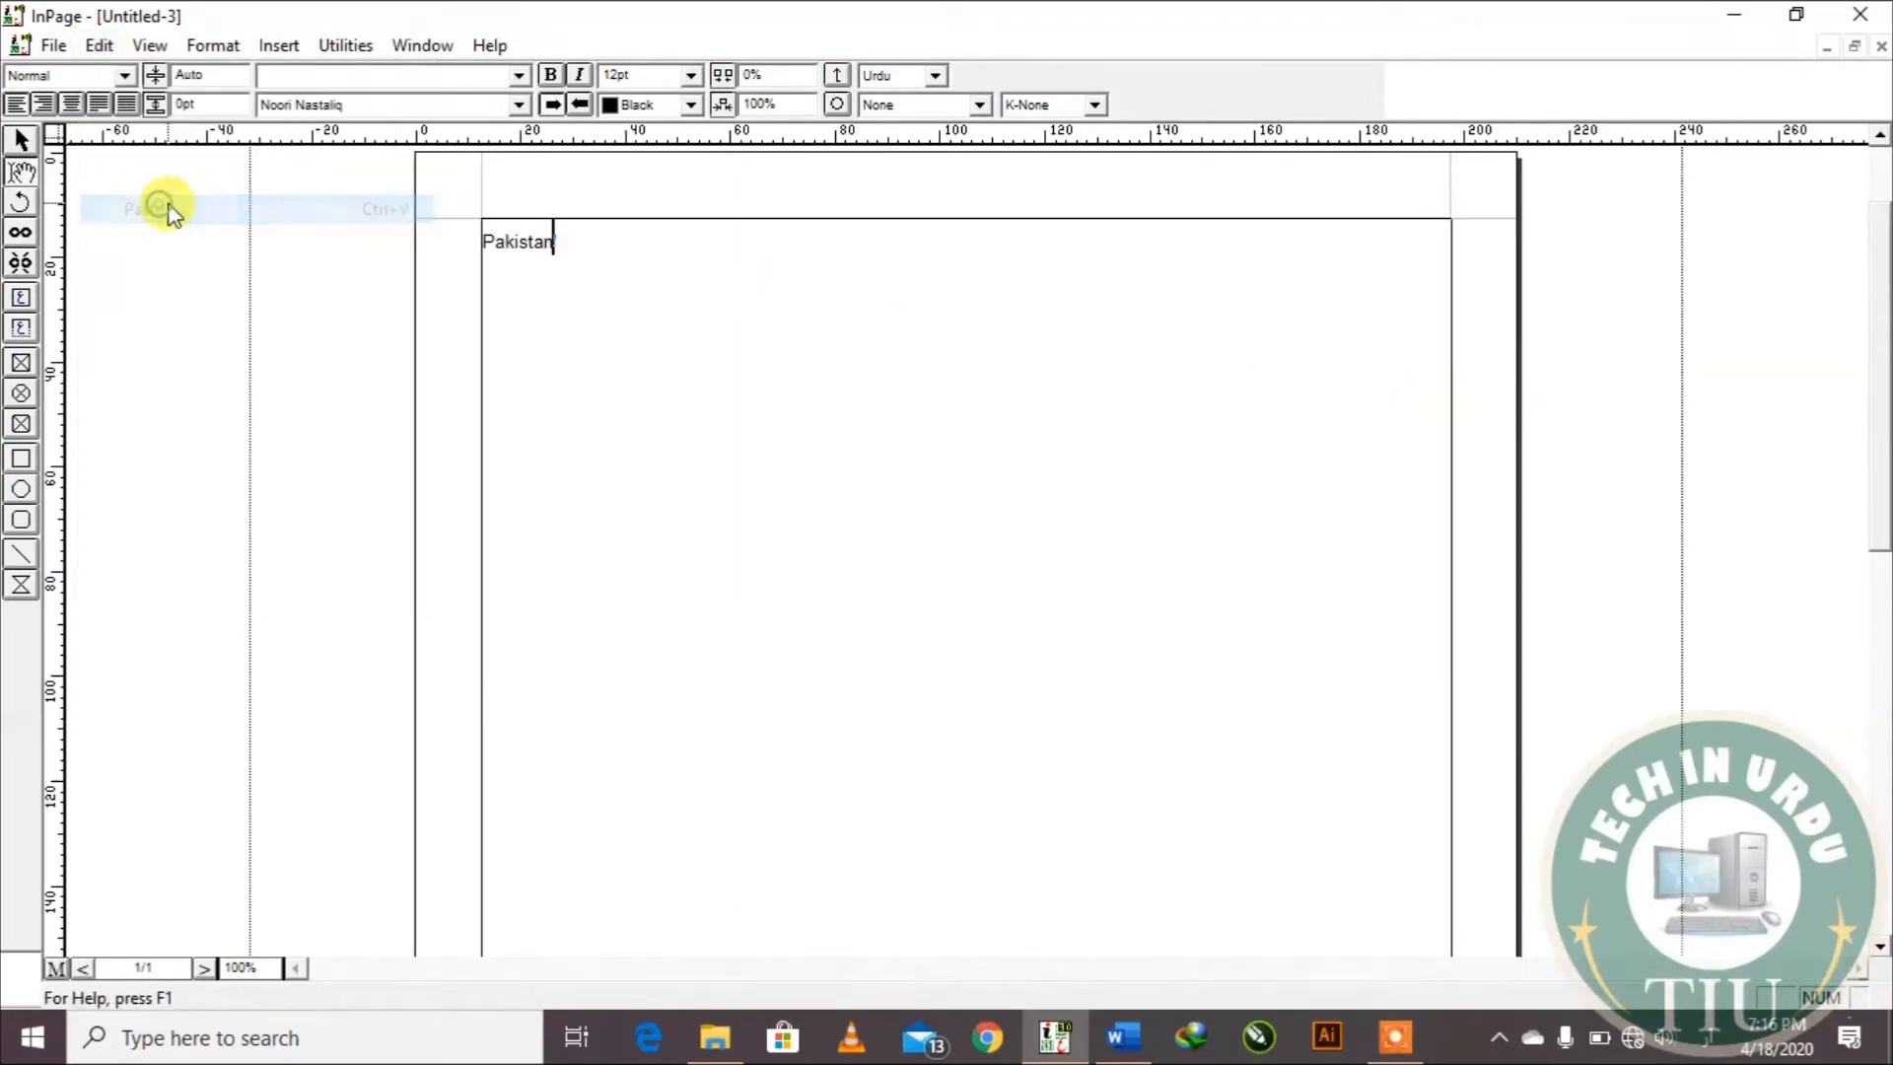
pyautogui.click(240, 968)
pyautogui.write('250')
pyautogui.press('Return')
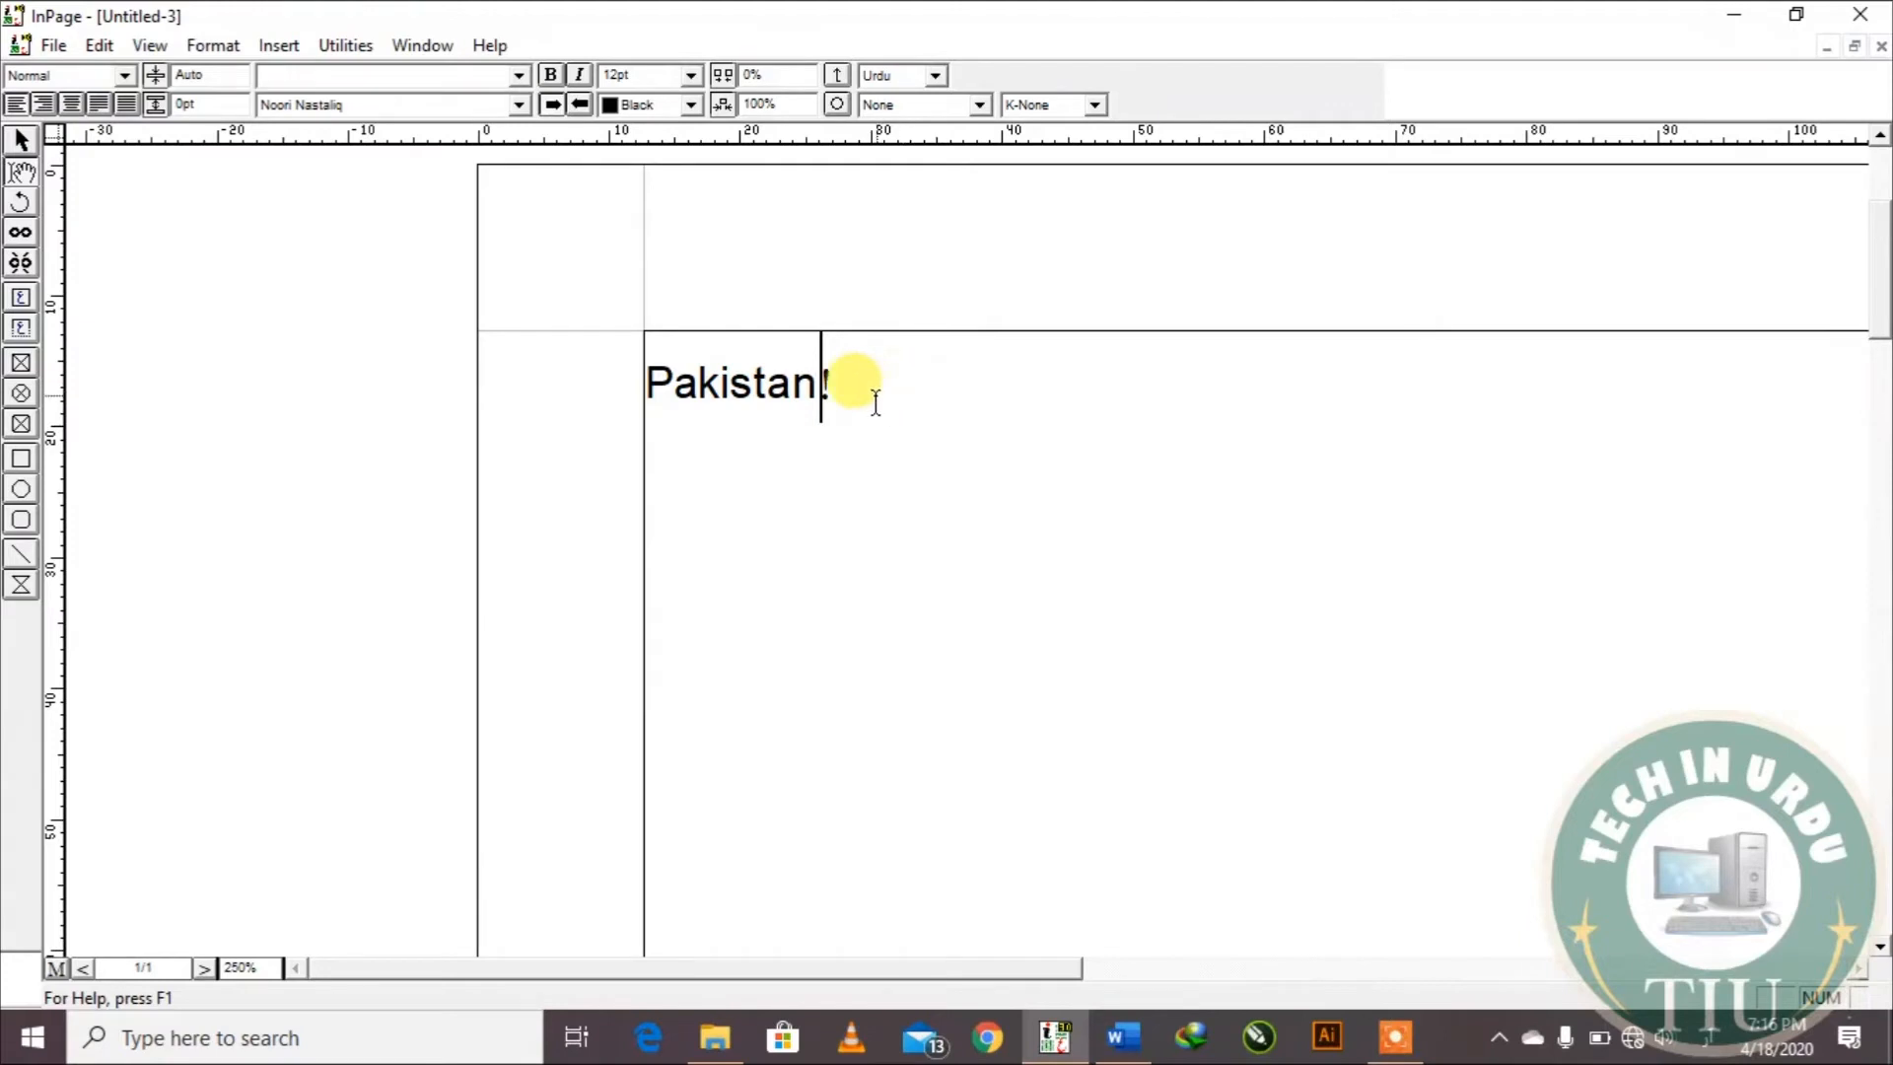
# Step: Start a new line and insert the copied content as Text with Paste Special
pyautogui.press('Return')
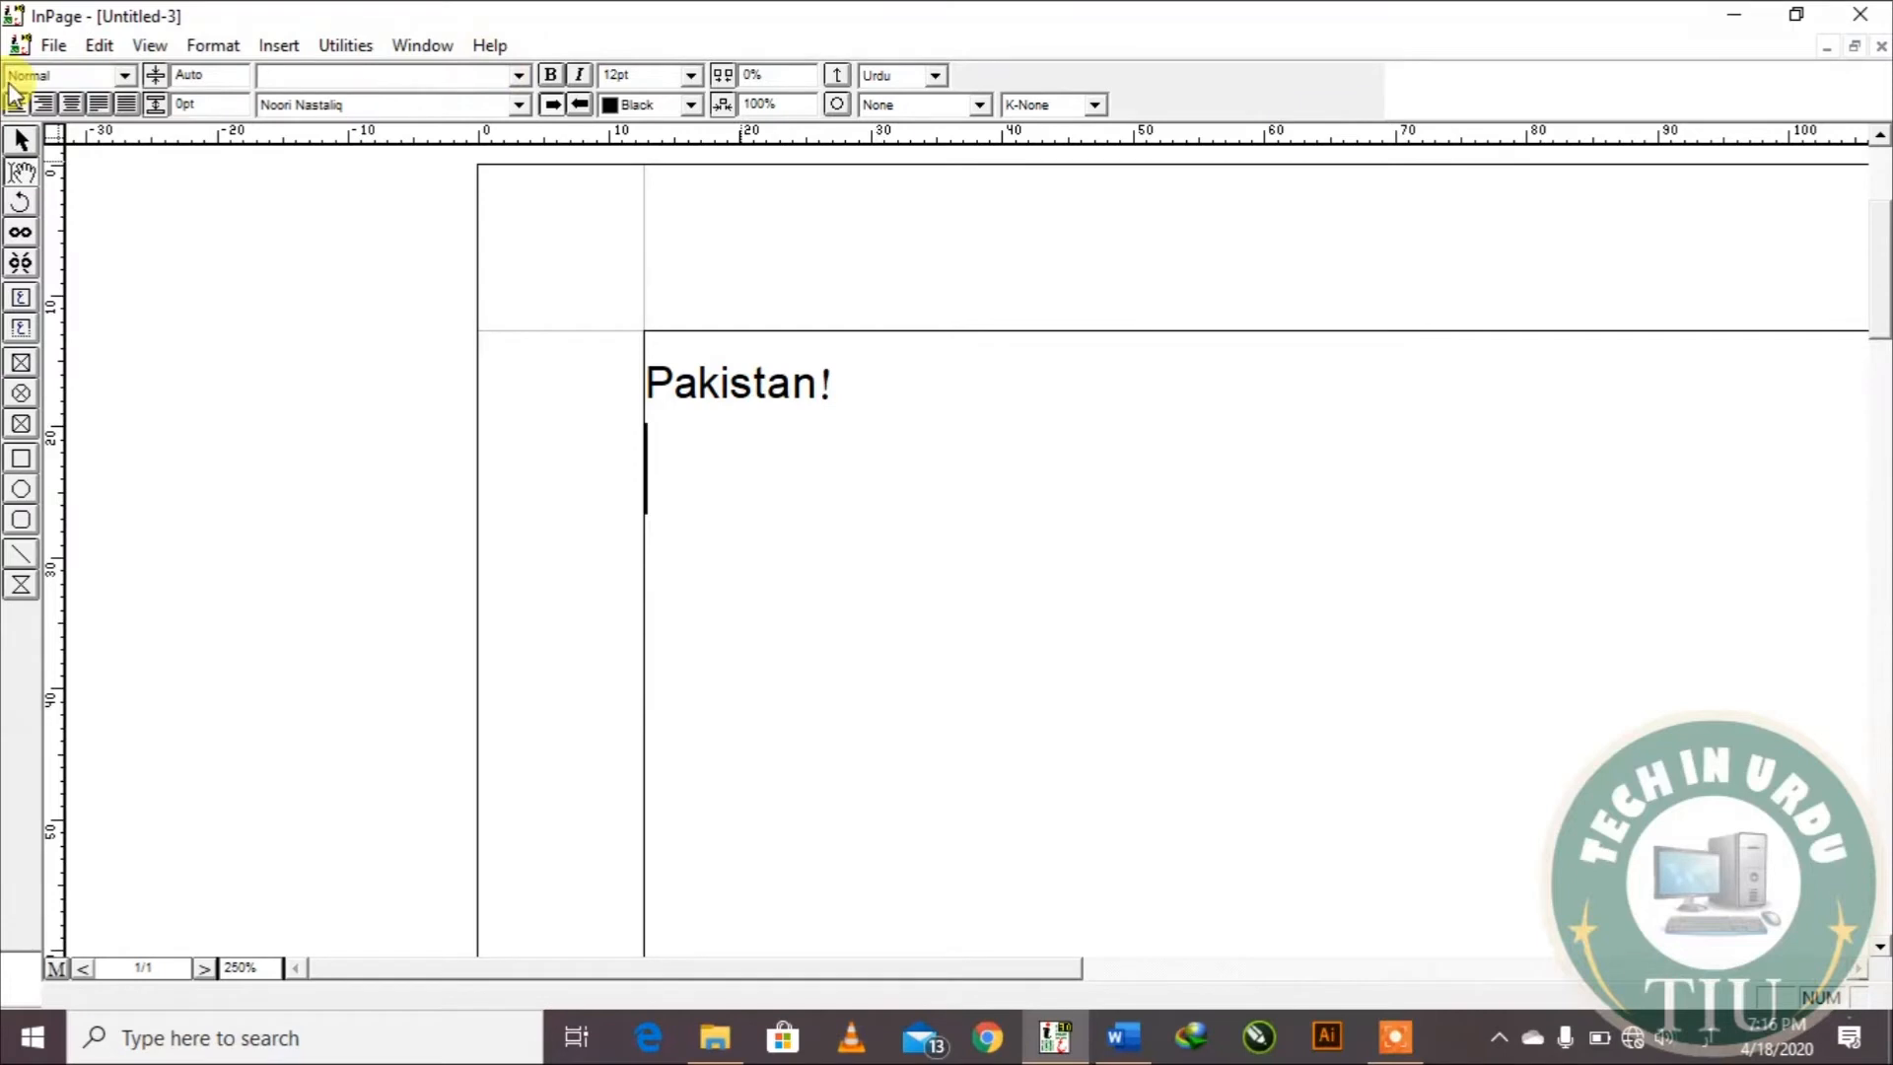
pyautogui.click(107, 46)
pyautogui.click(212, 179)
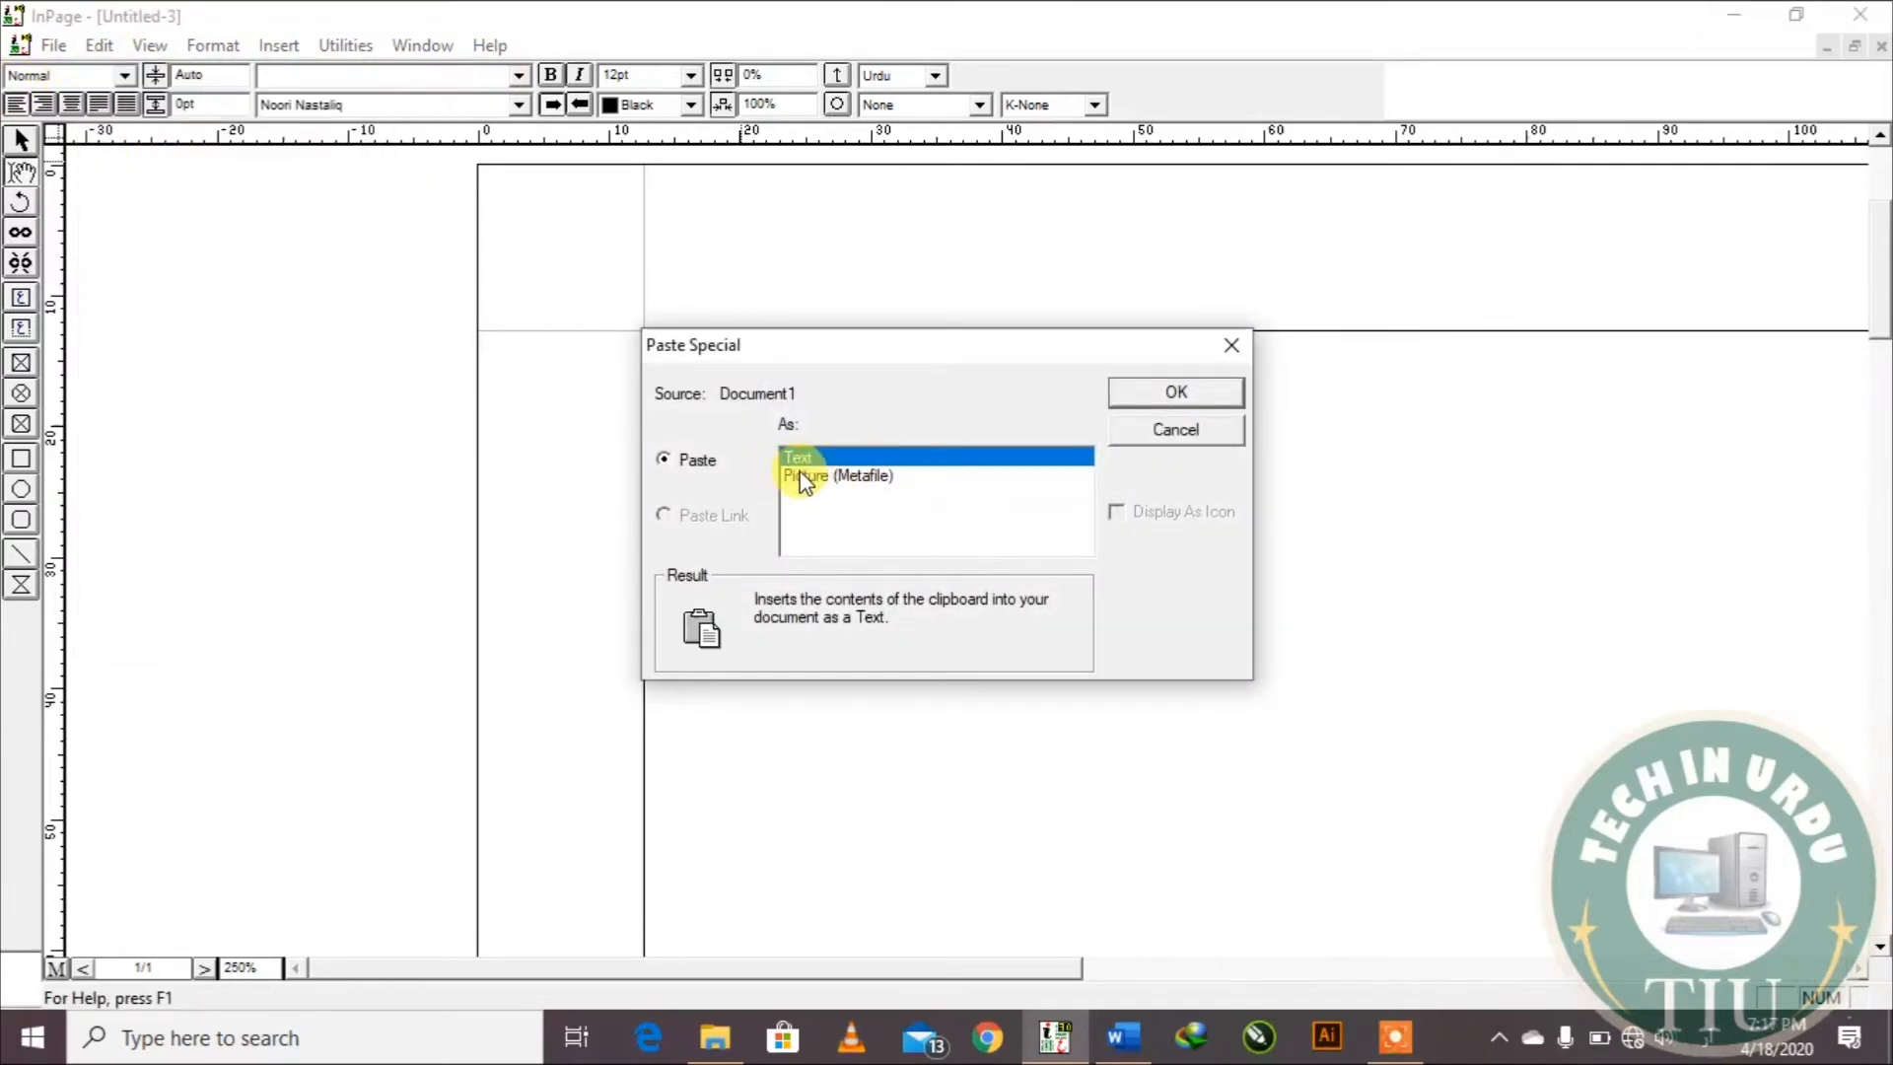
pyautogui.click(1144, 386)
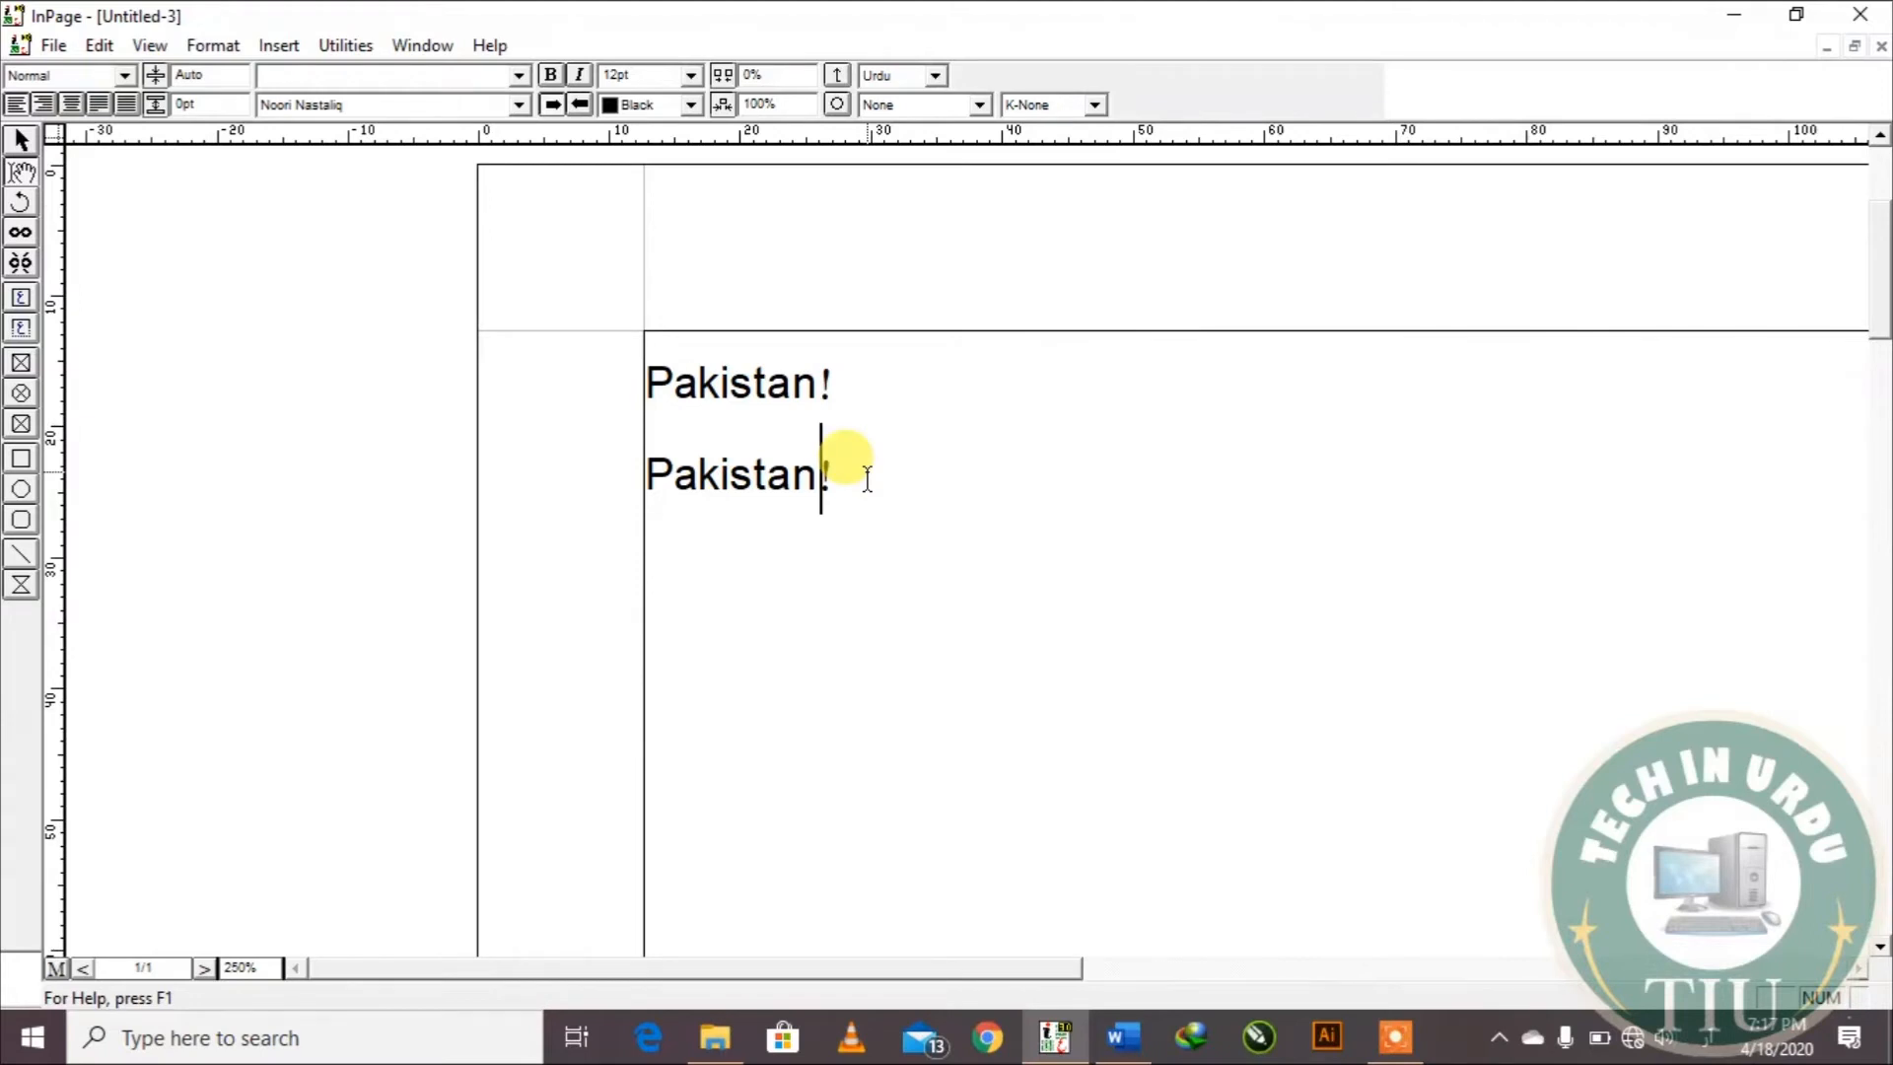
# Step: Insert the copied content as Picture (Metafile) on the second line with Paste Special
pyautogui.click(105, 50)
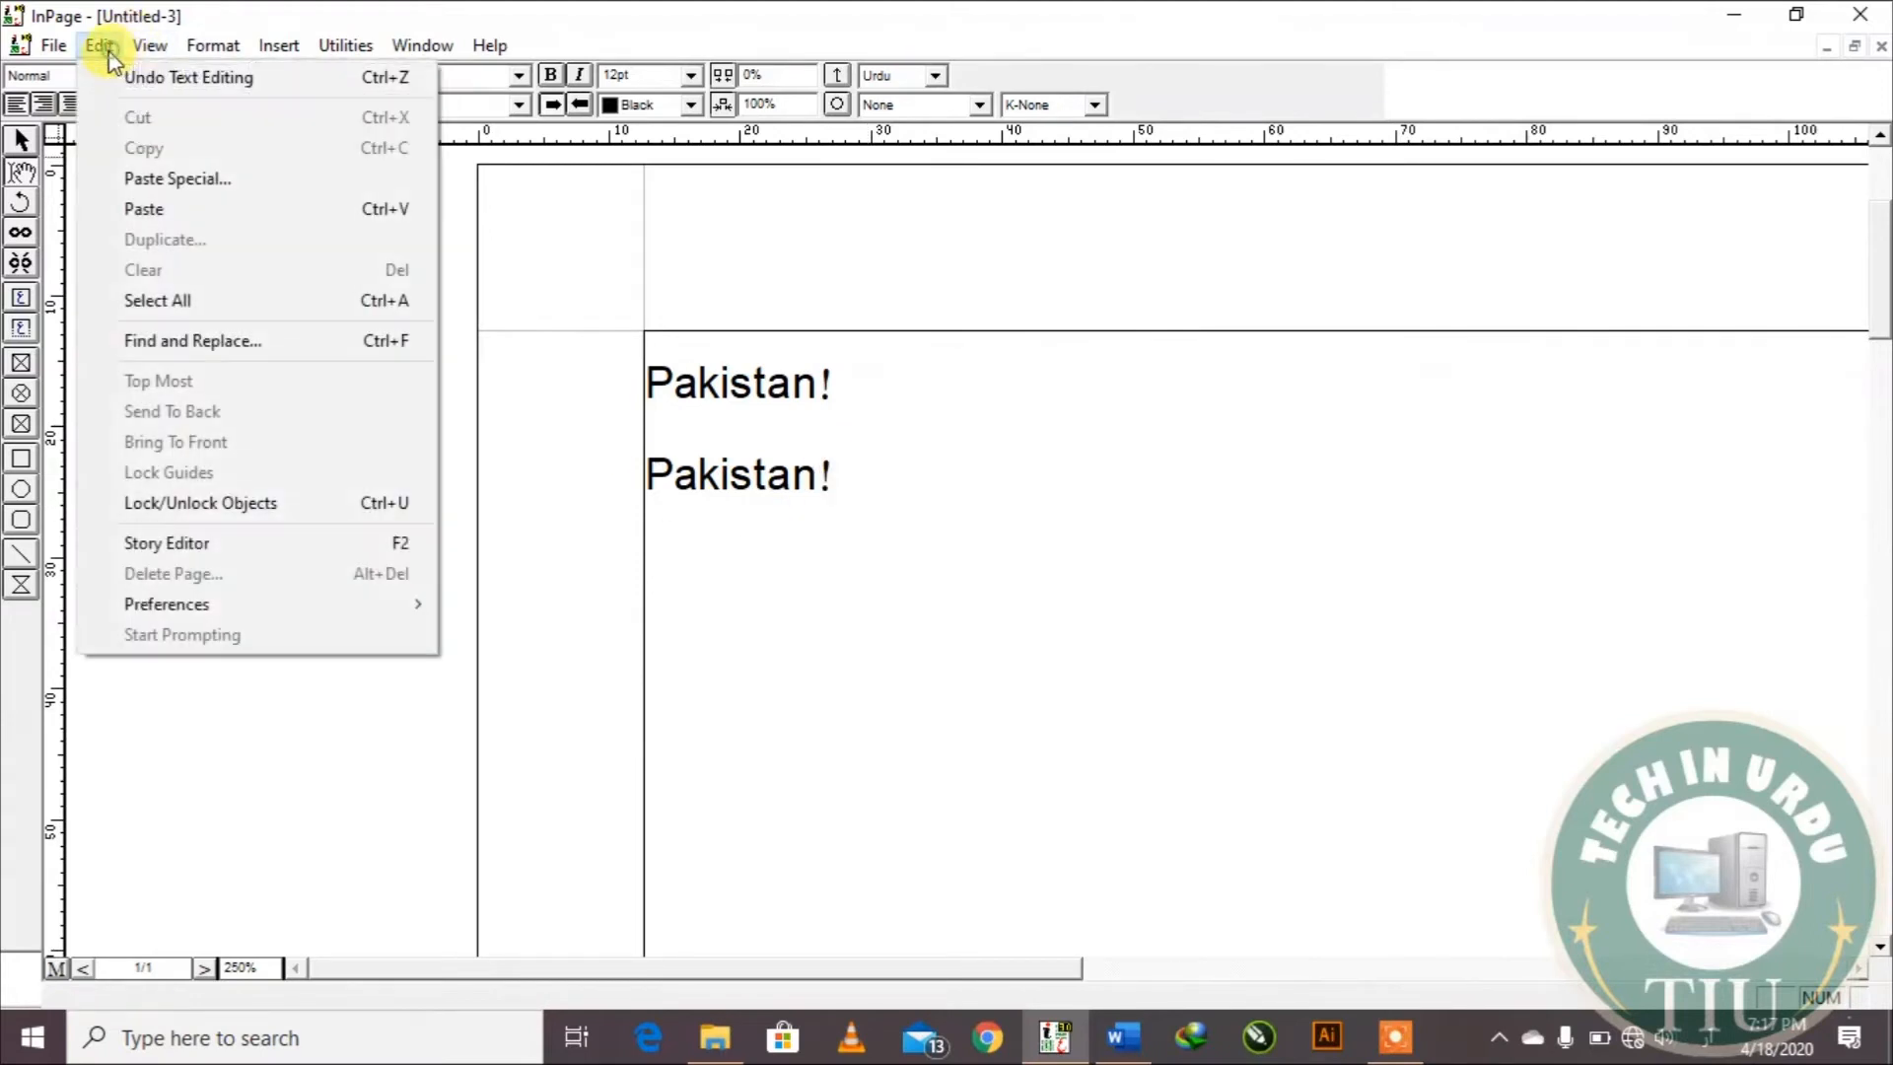
pyautogui.click(166, 178)
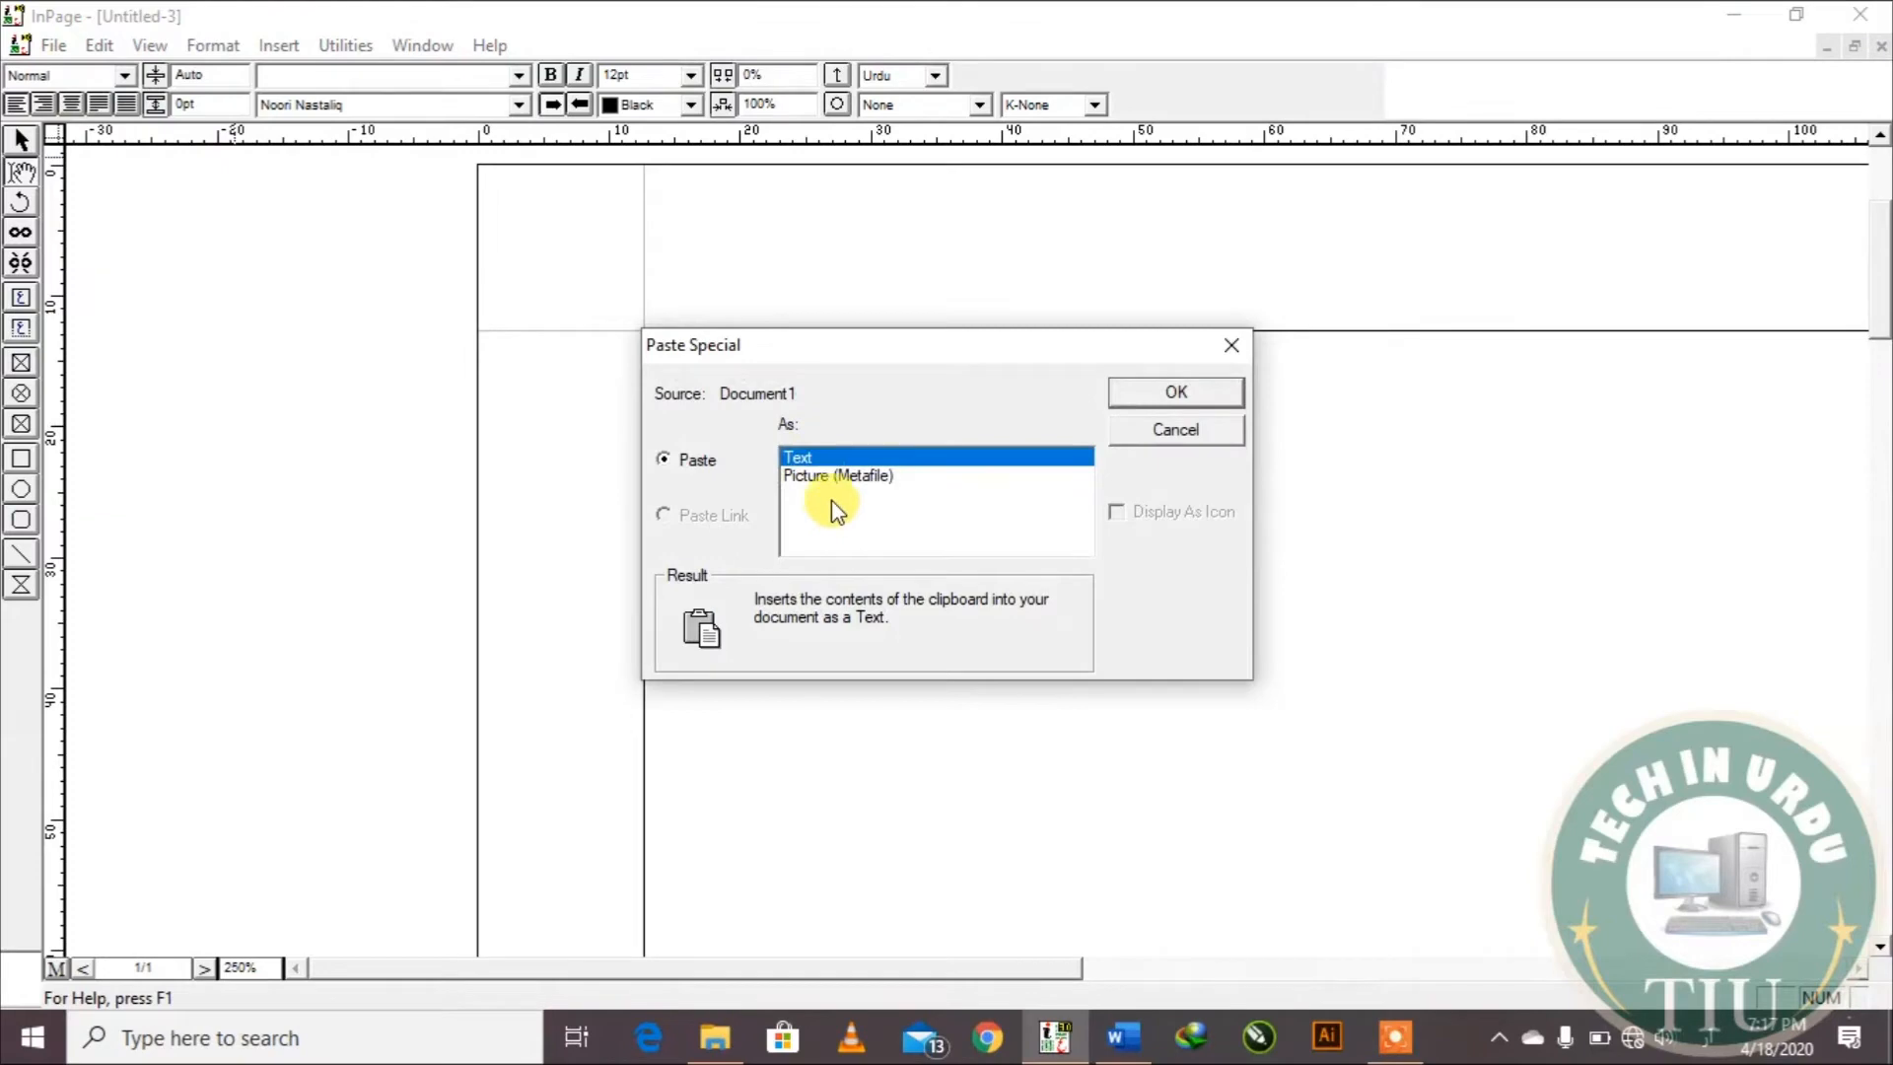
pyautogui.click(828, 477)
pyautogui.click(1193, 393)
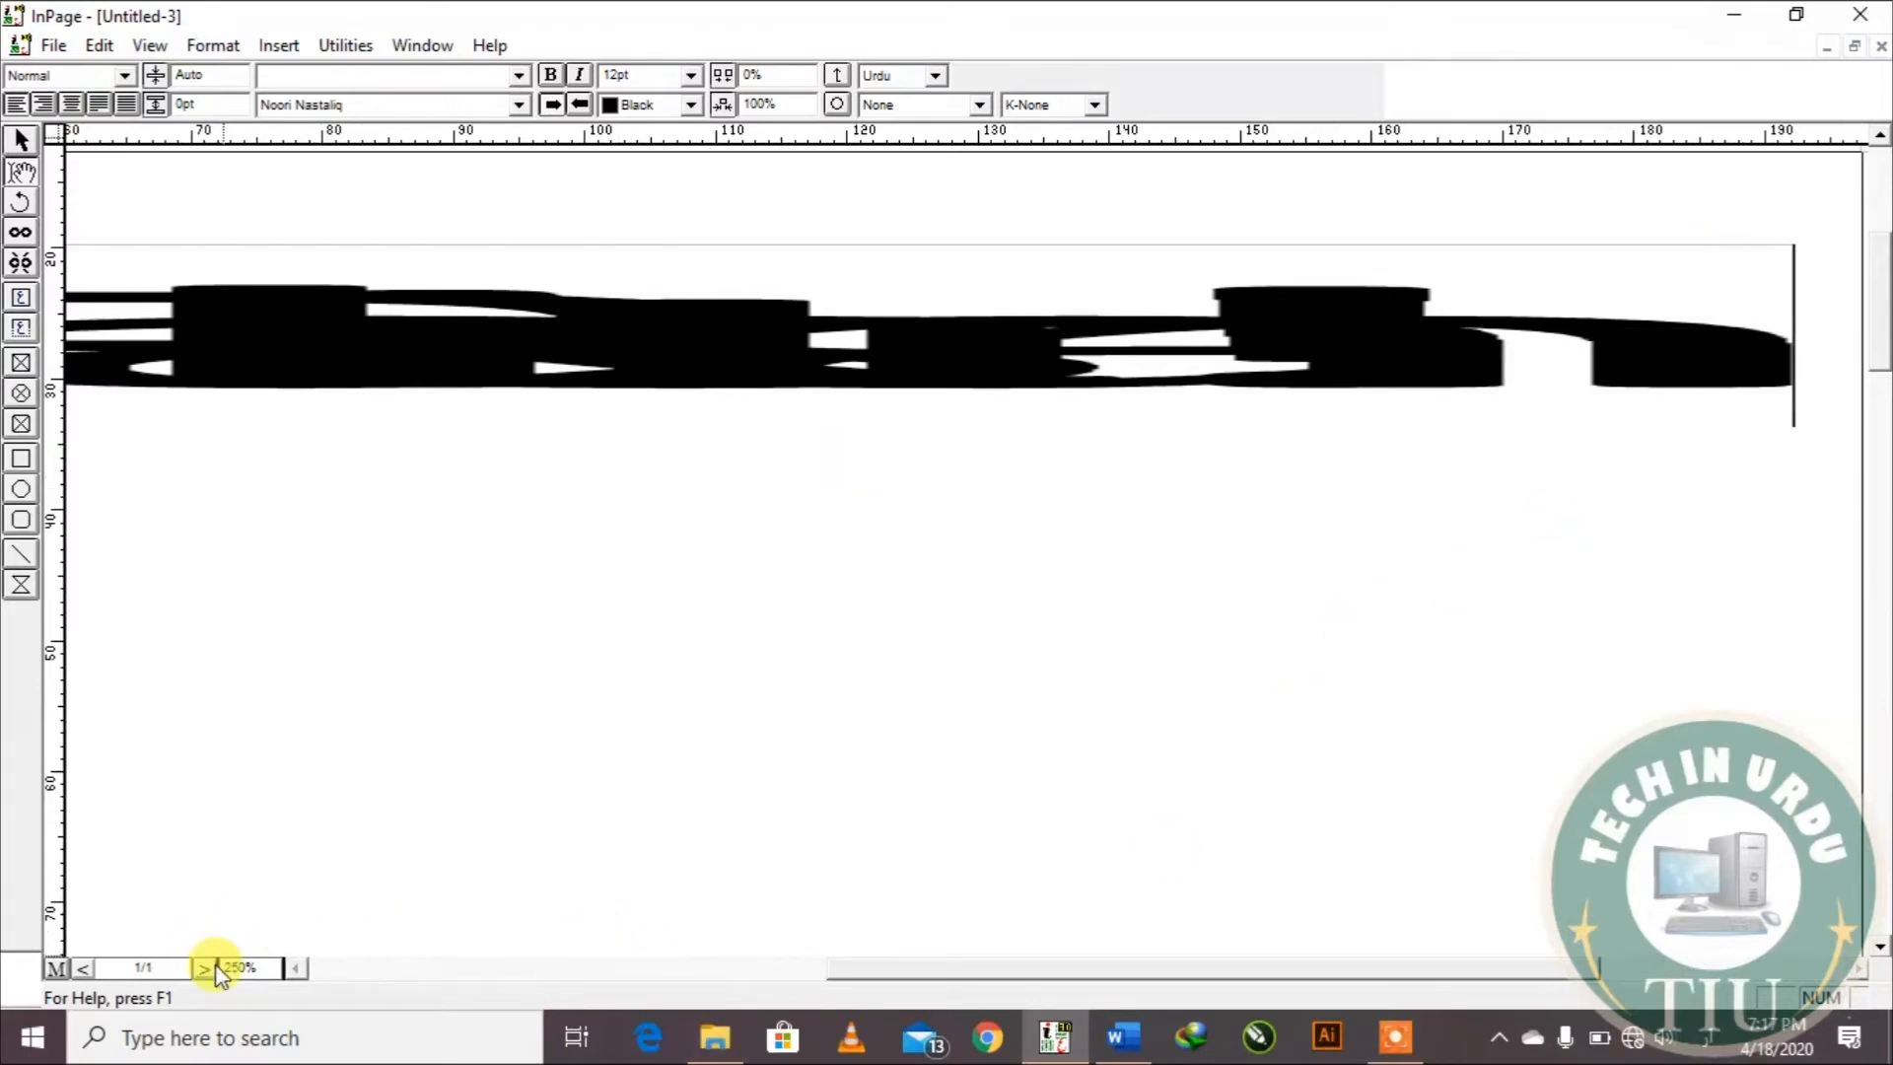
pyautogui.write('2')
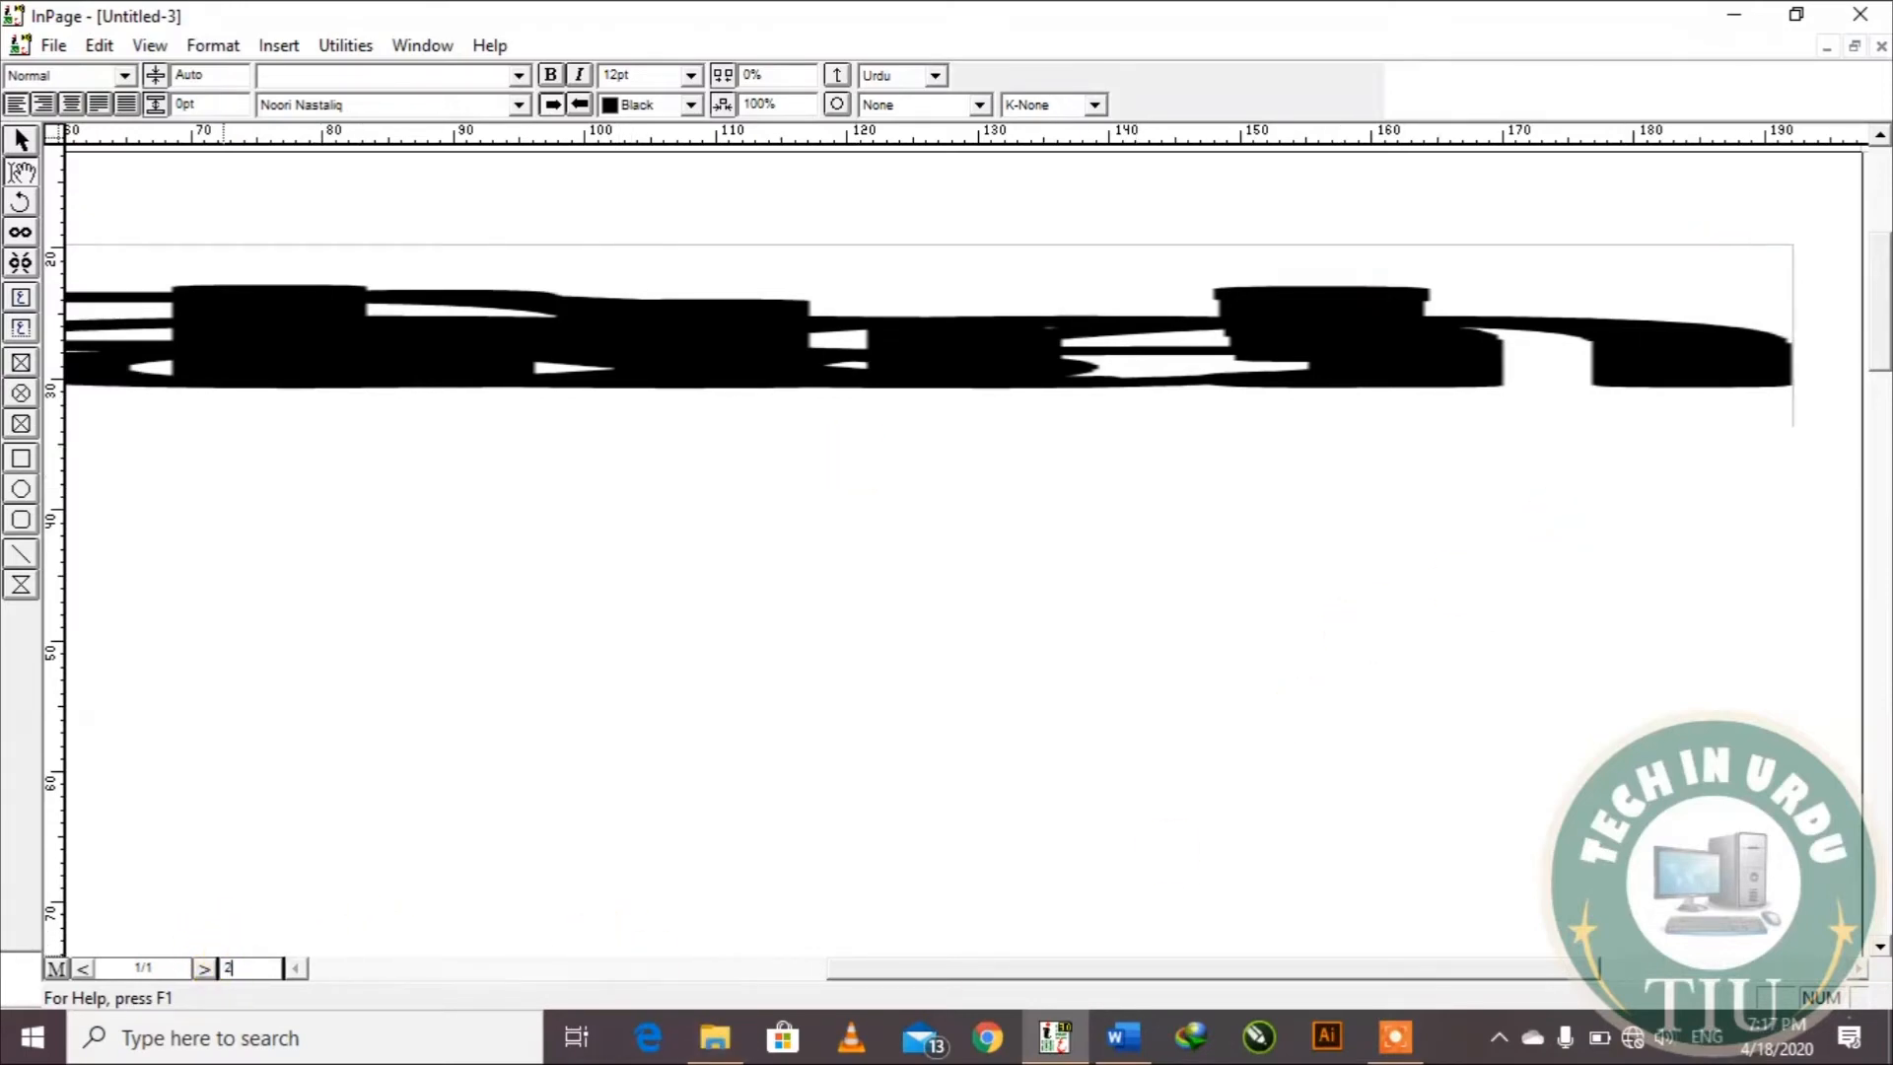
pyautogui.write('00')
pyautogui.press('Return')
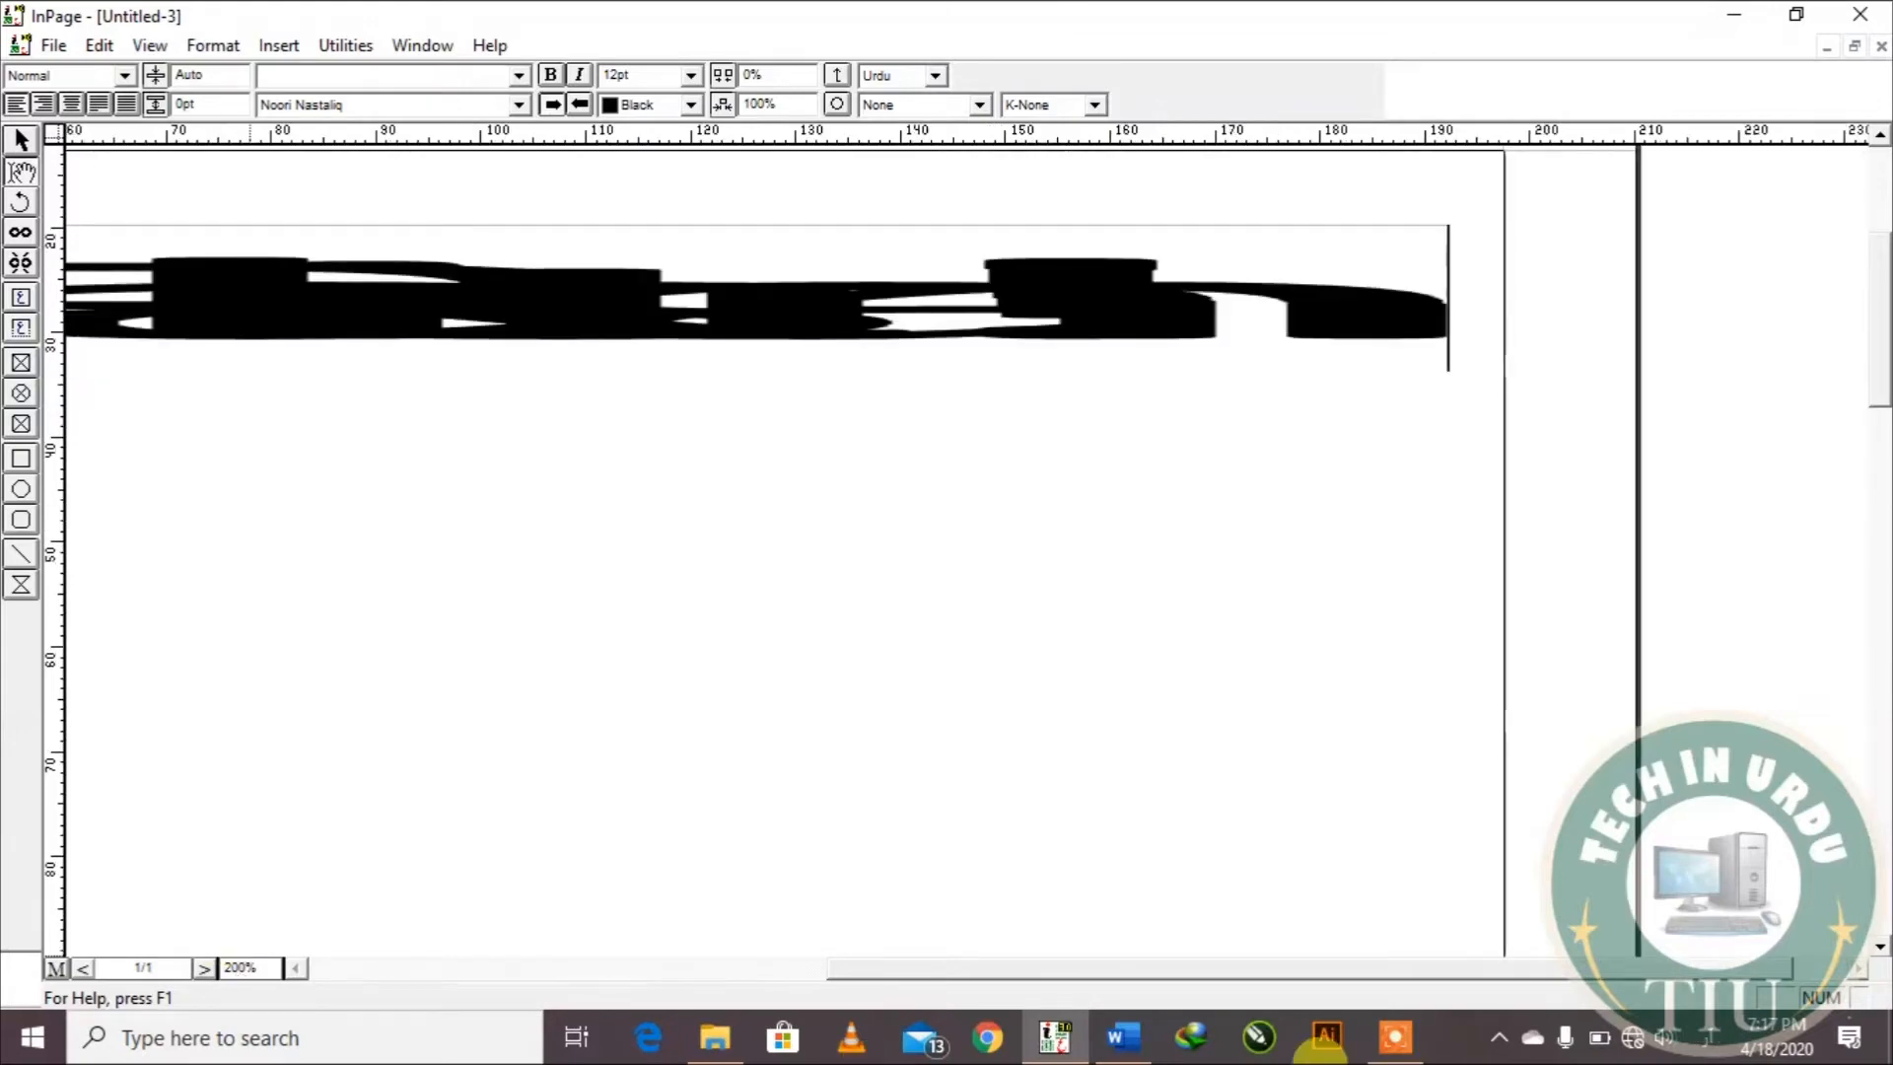
pyautogui.moveTo(1297, 967); pyautogui.dragTo(955, 976)
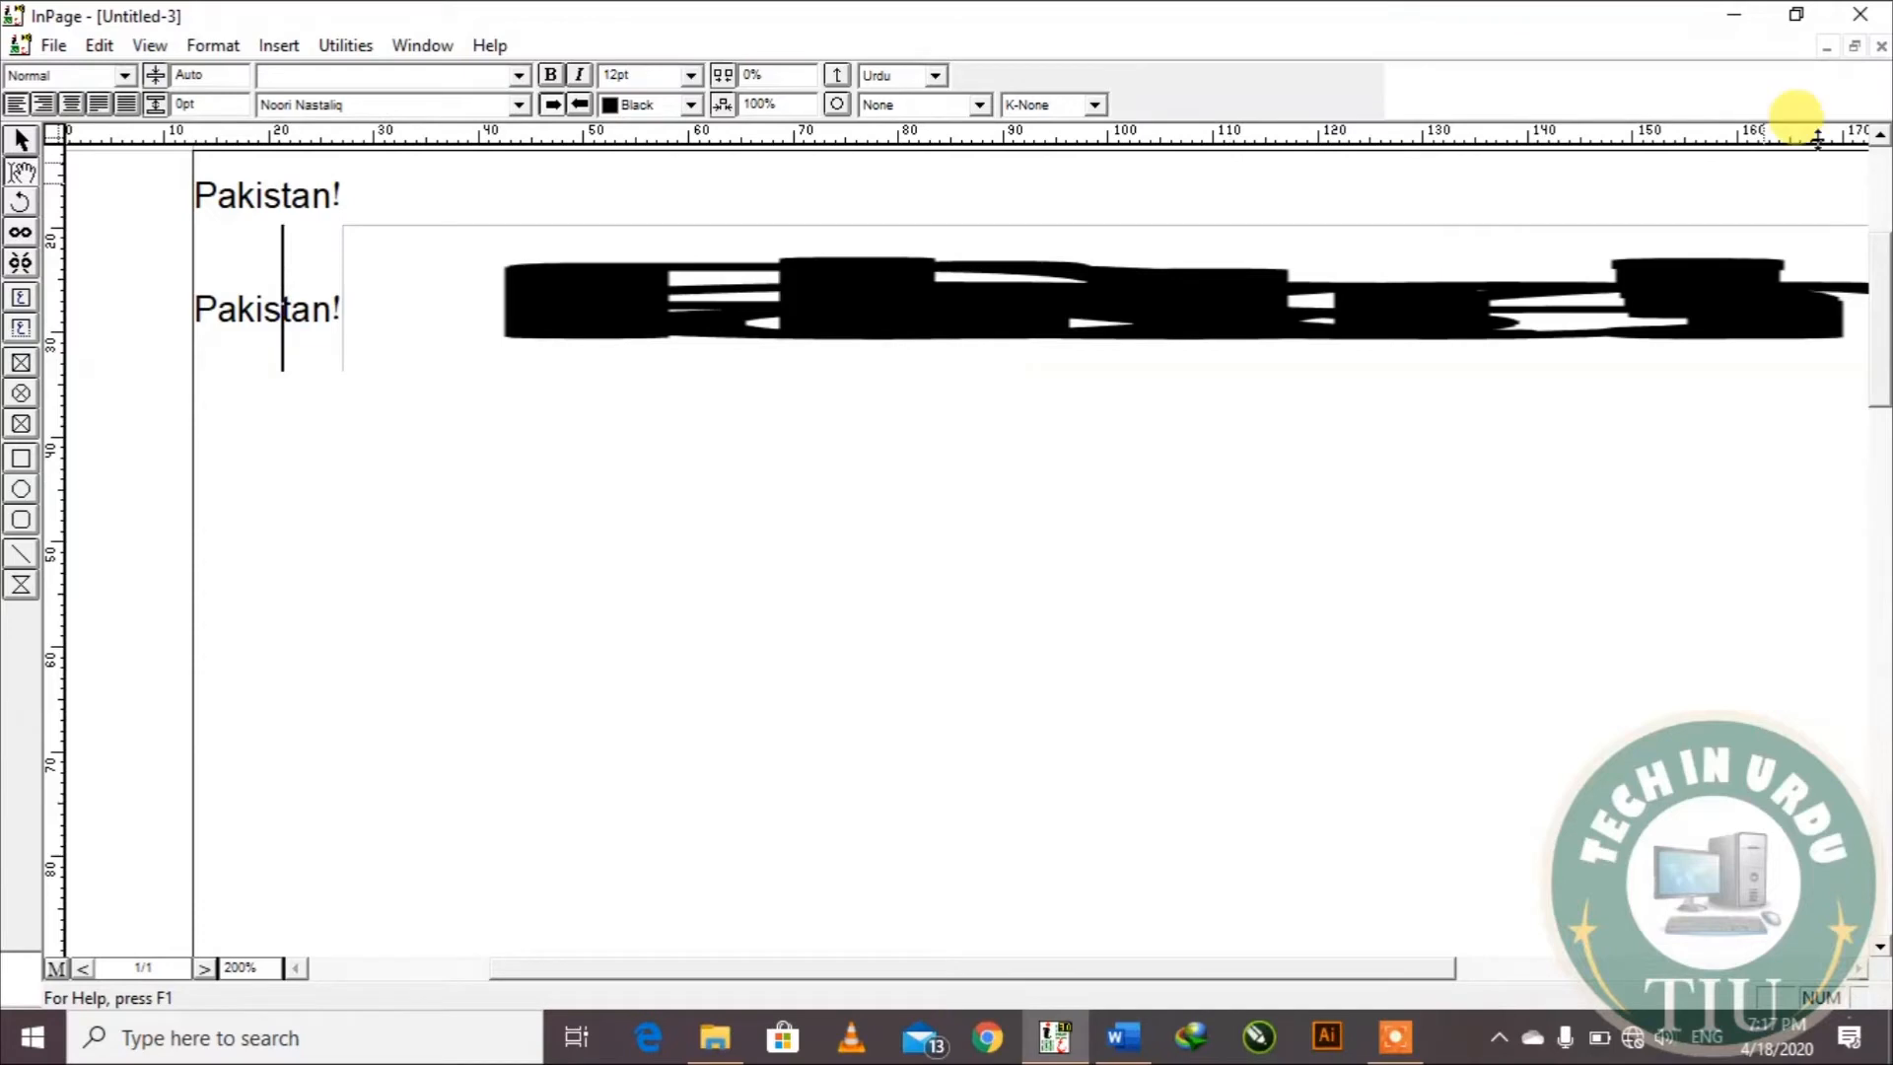
# Step: Close the document without saving and create a new A4 portrait document with Right To Left direction
pyautogui.click(1881, 45)
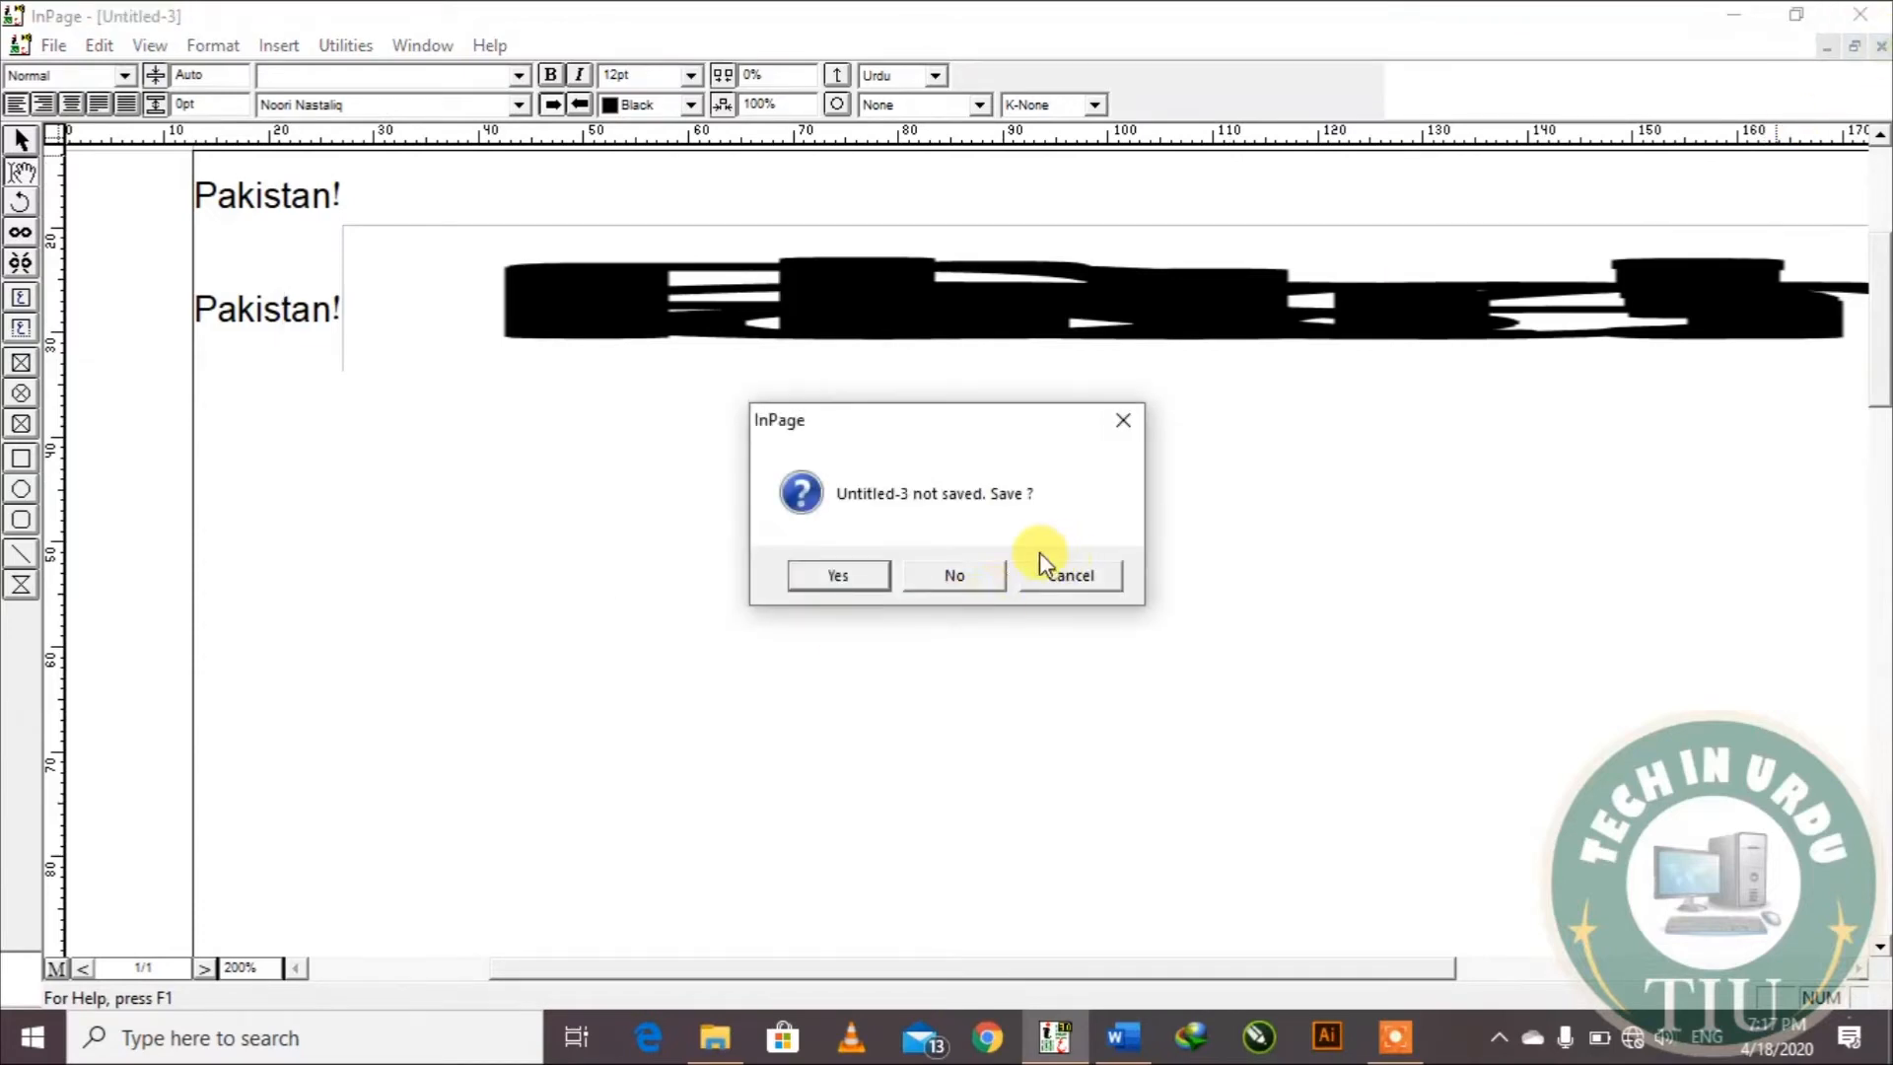
pyautogui.click(953, 574)
pyautogui.click(21, 46)
pyautogui.click(35, 80)
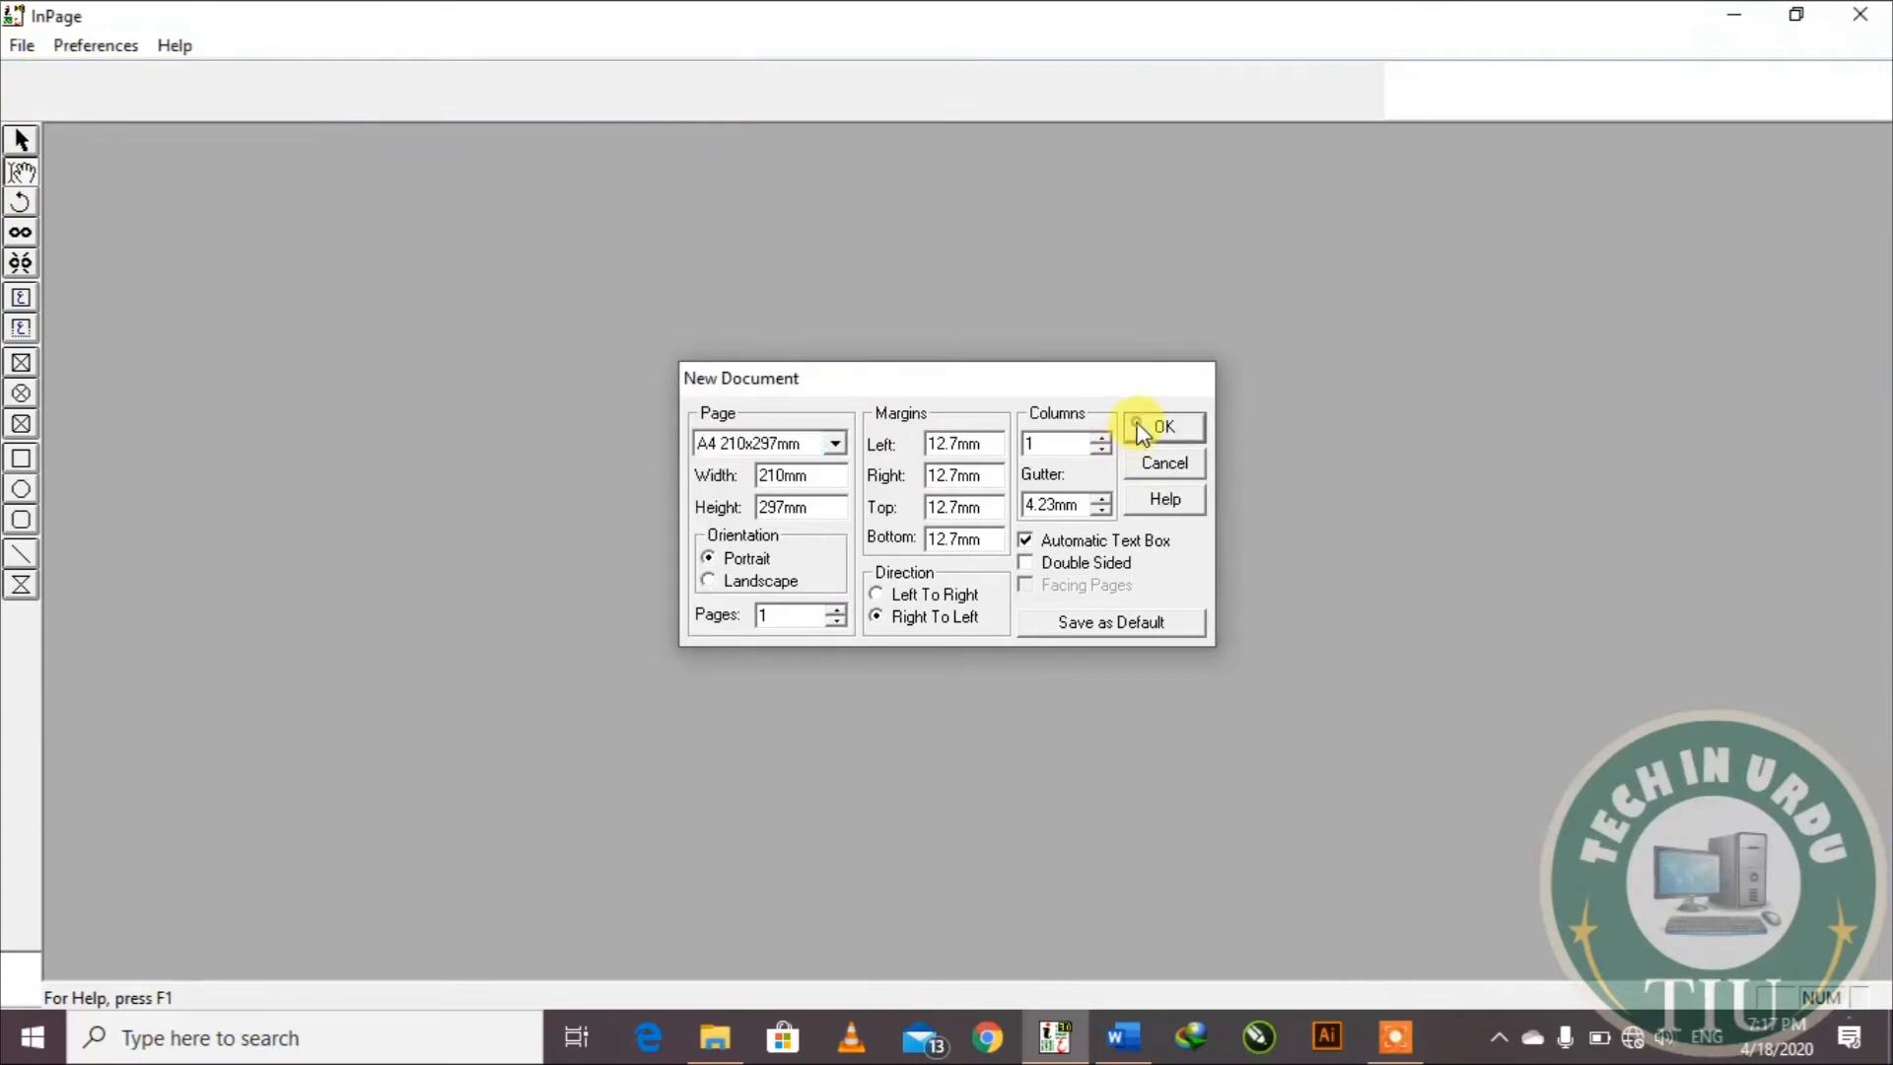
pyautogui.click(1144, 414)
# Step: Switch to Word, delete the "Pakistan!" text and draw a down-arrow callout about 2.02" wide and 1.02" high
pyautogui.click(1124, 1038)
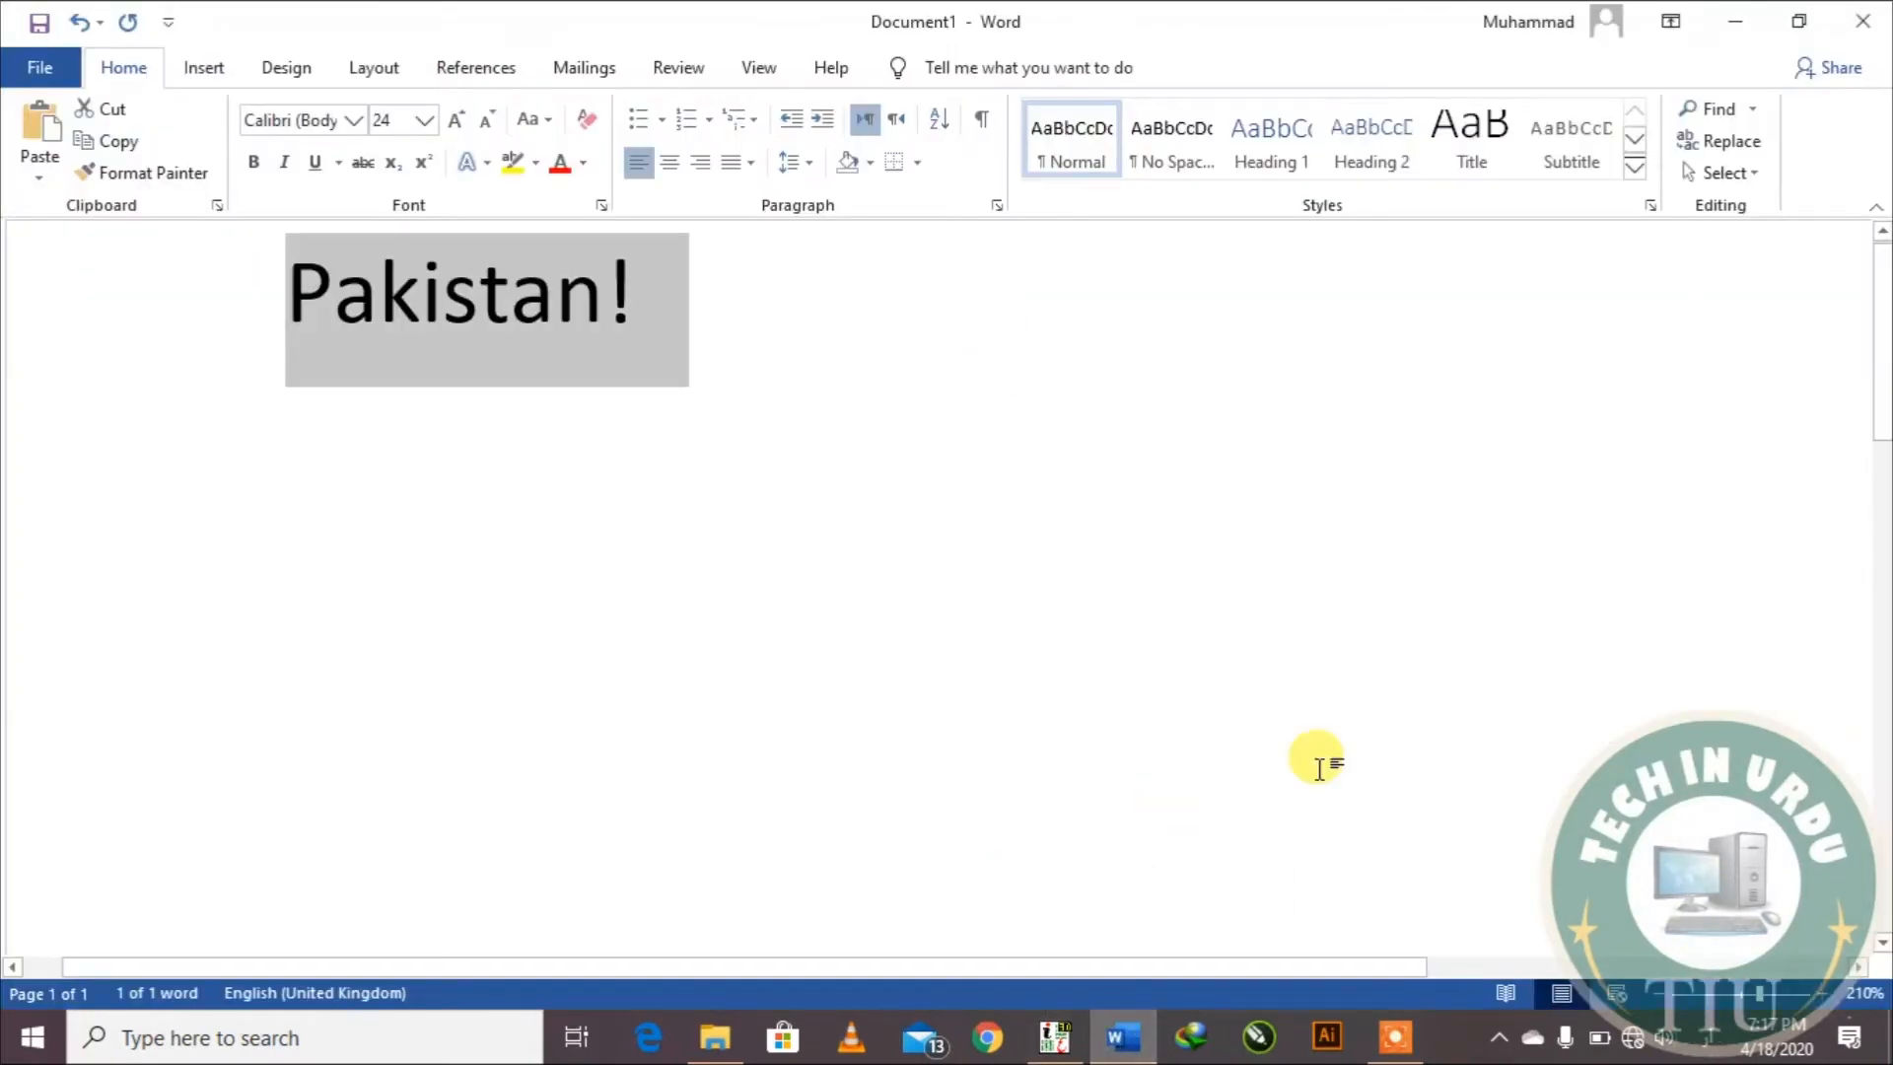
pyautogui.press('Delete')
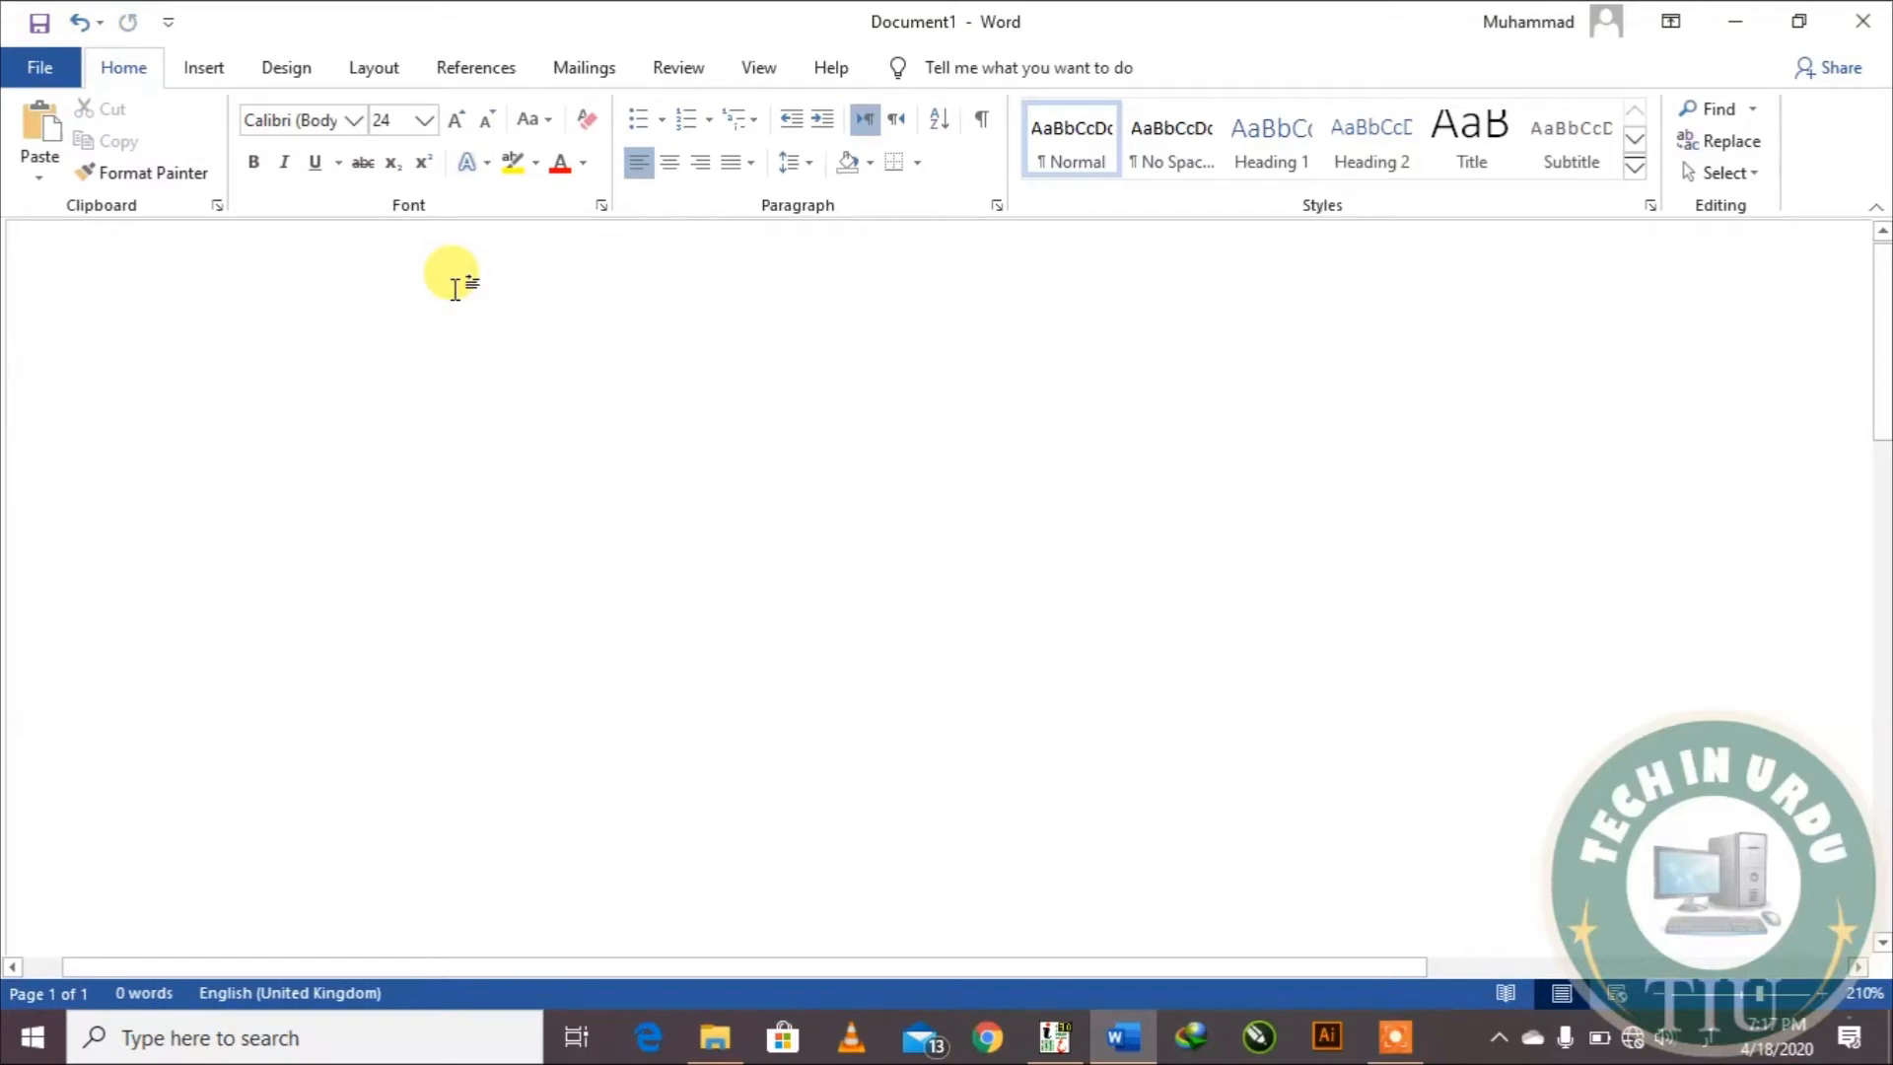
pyautogui.click(195, 69)
pyautogui.click(294, 175)
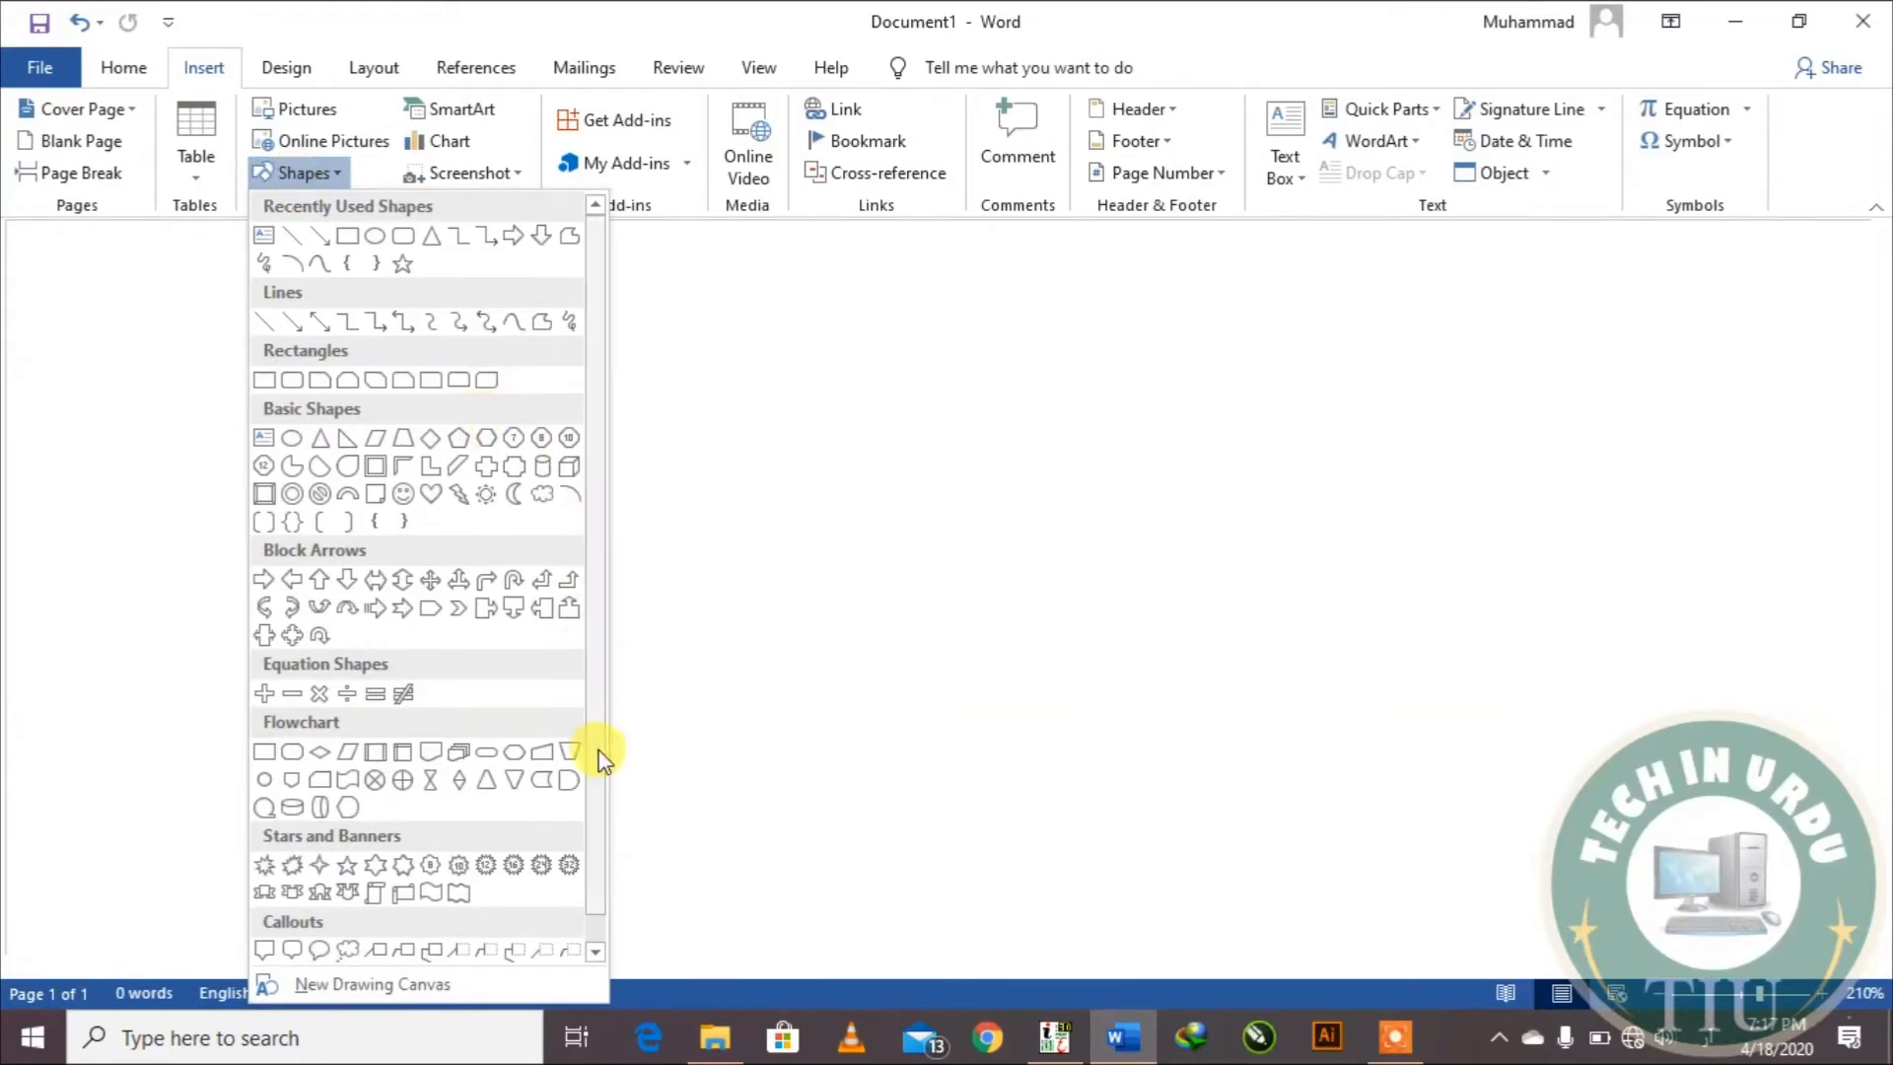
pyautogui.click(520, 610)
pyautogui.moveTo(696, 526)
pyautogui.mouseDown()
pyautogui.moveTo(1023, 622)
pyautogui.moveTo(1065, 746)
pyautogui.mouseUp()
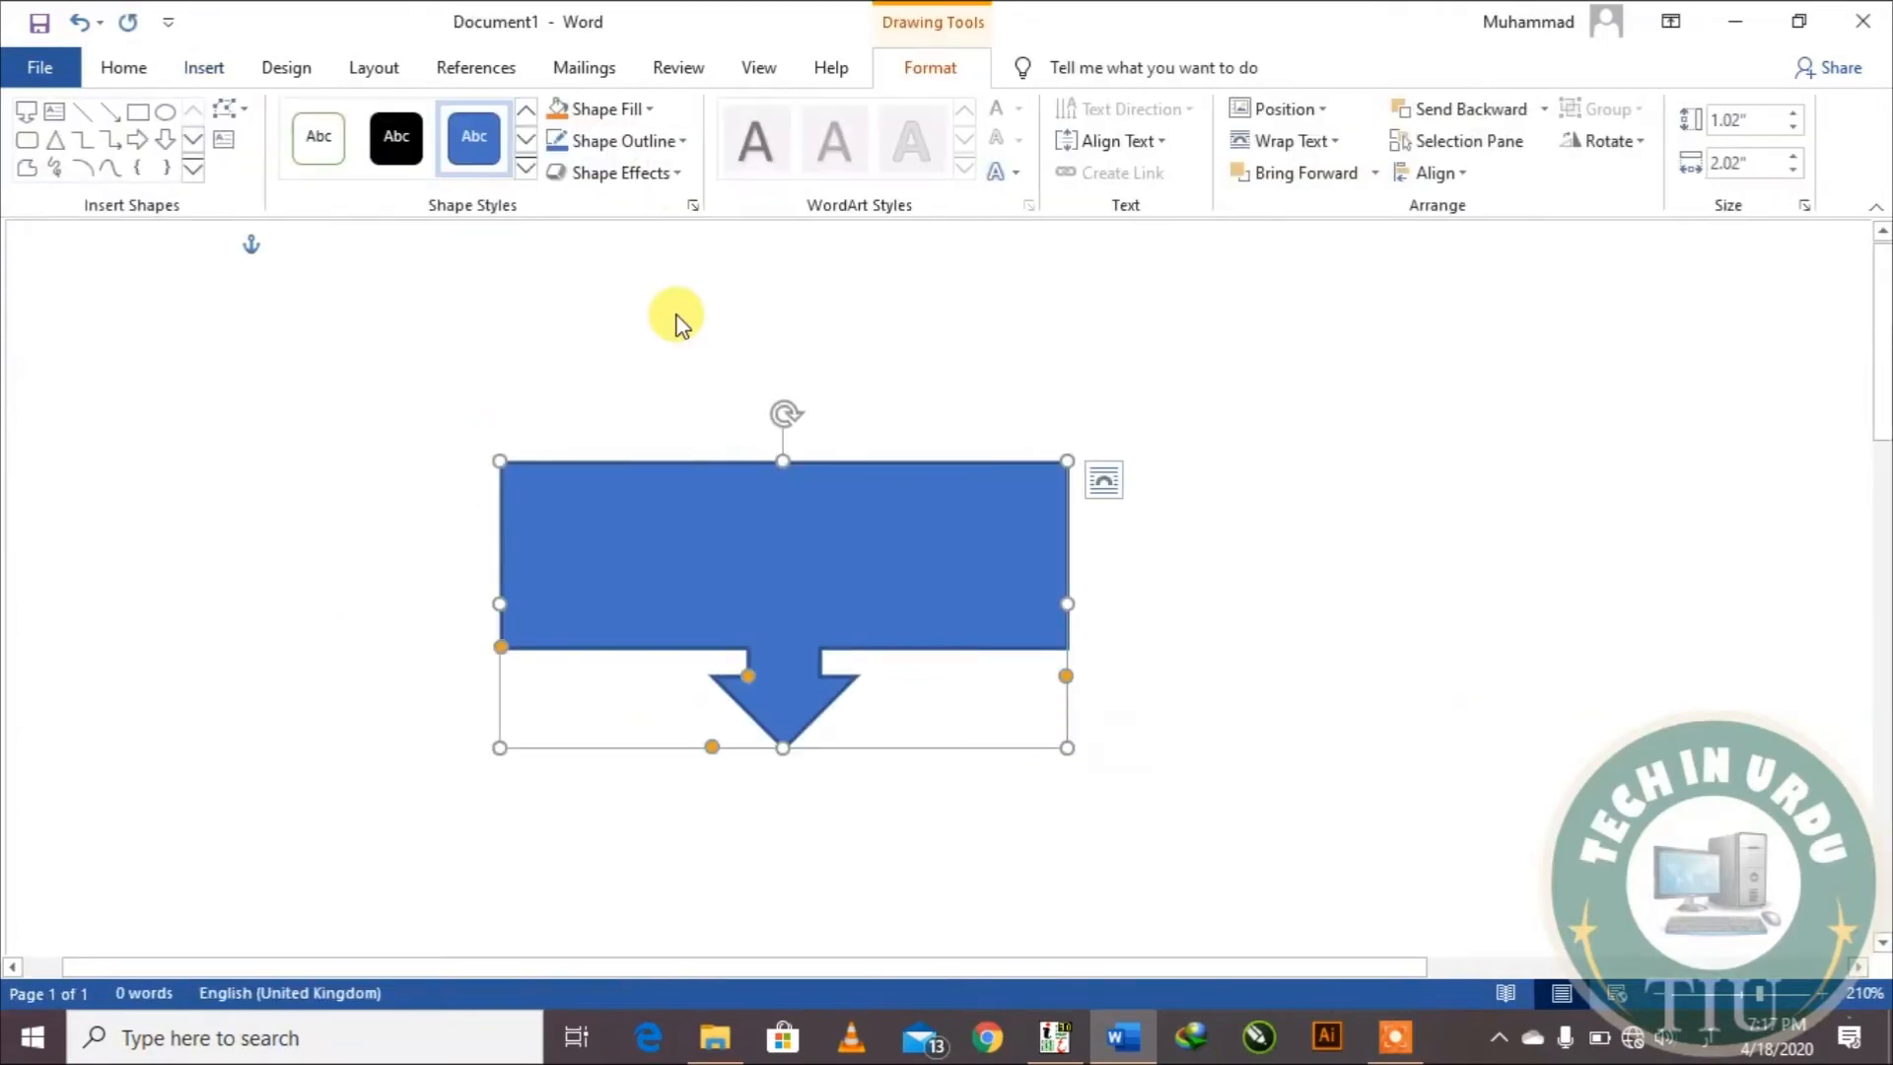
# Step: Apply an orange gradient theme style to the callout shape and add the text "Click Here" inside it
pyautogui.click(525, 172)
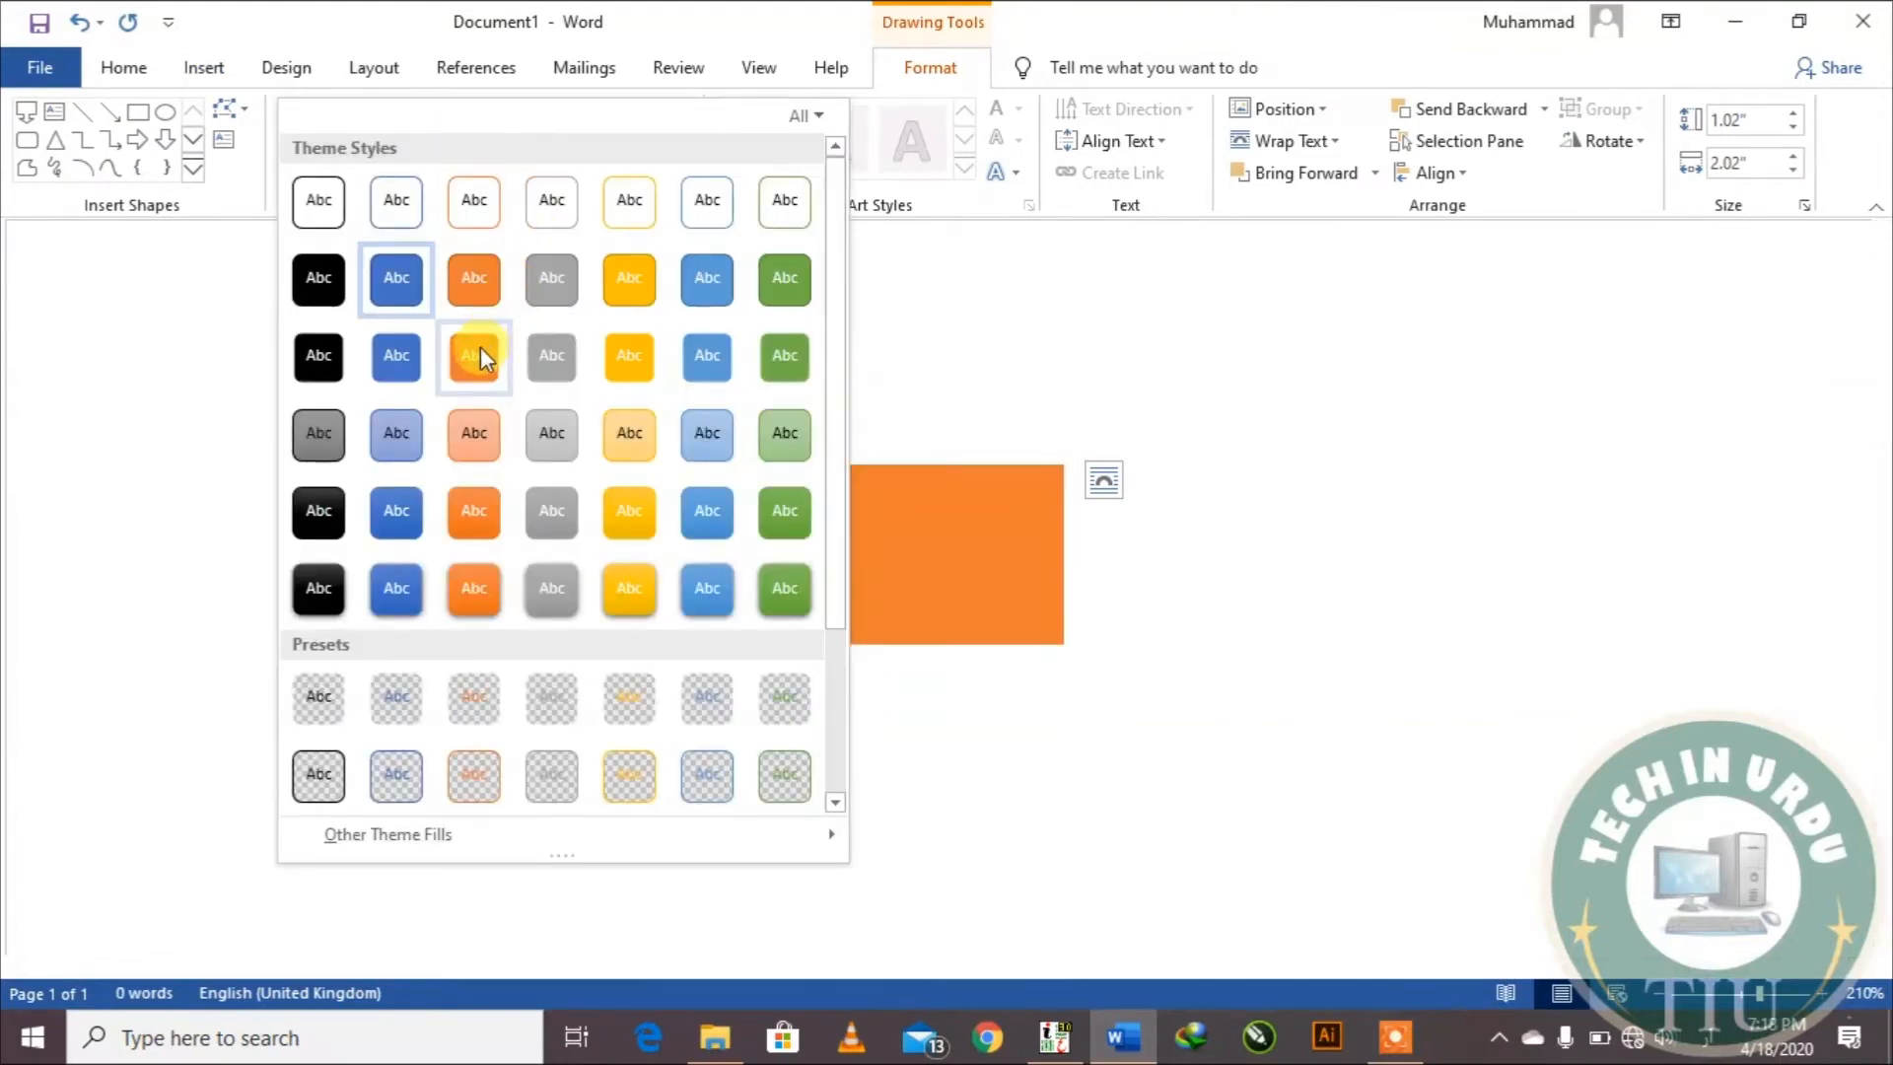
pyautogui.click(482, 501)
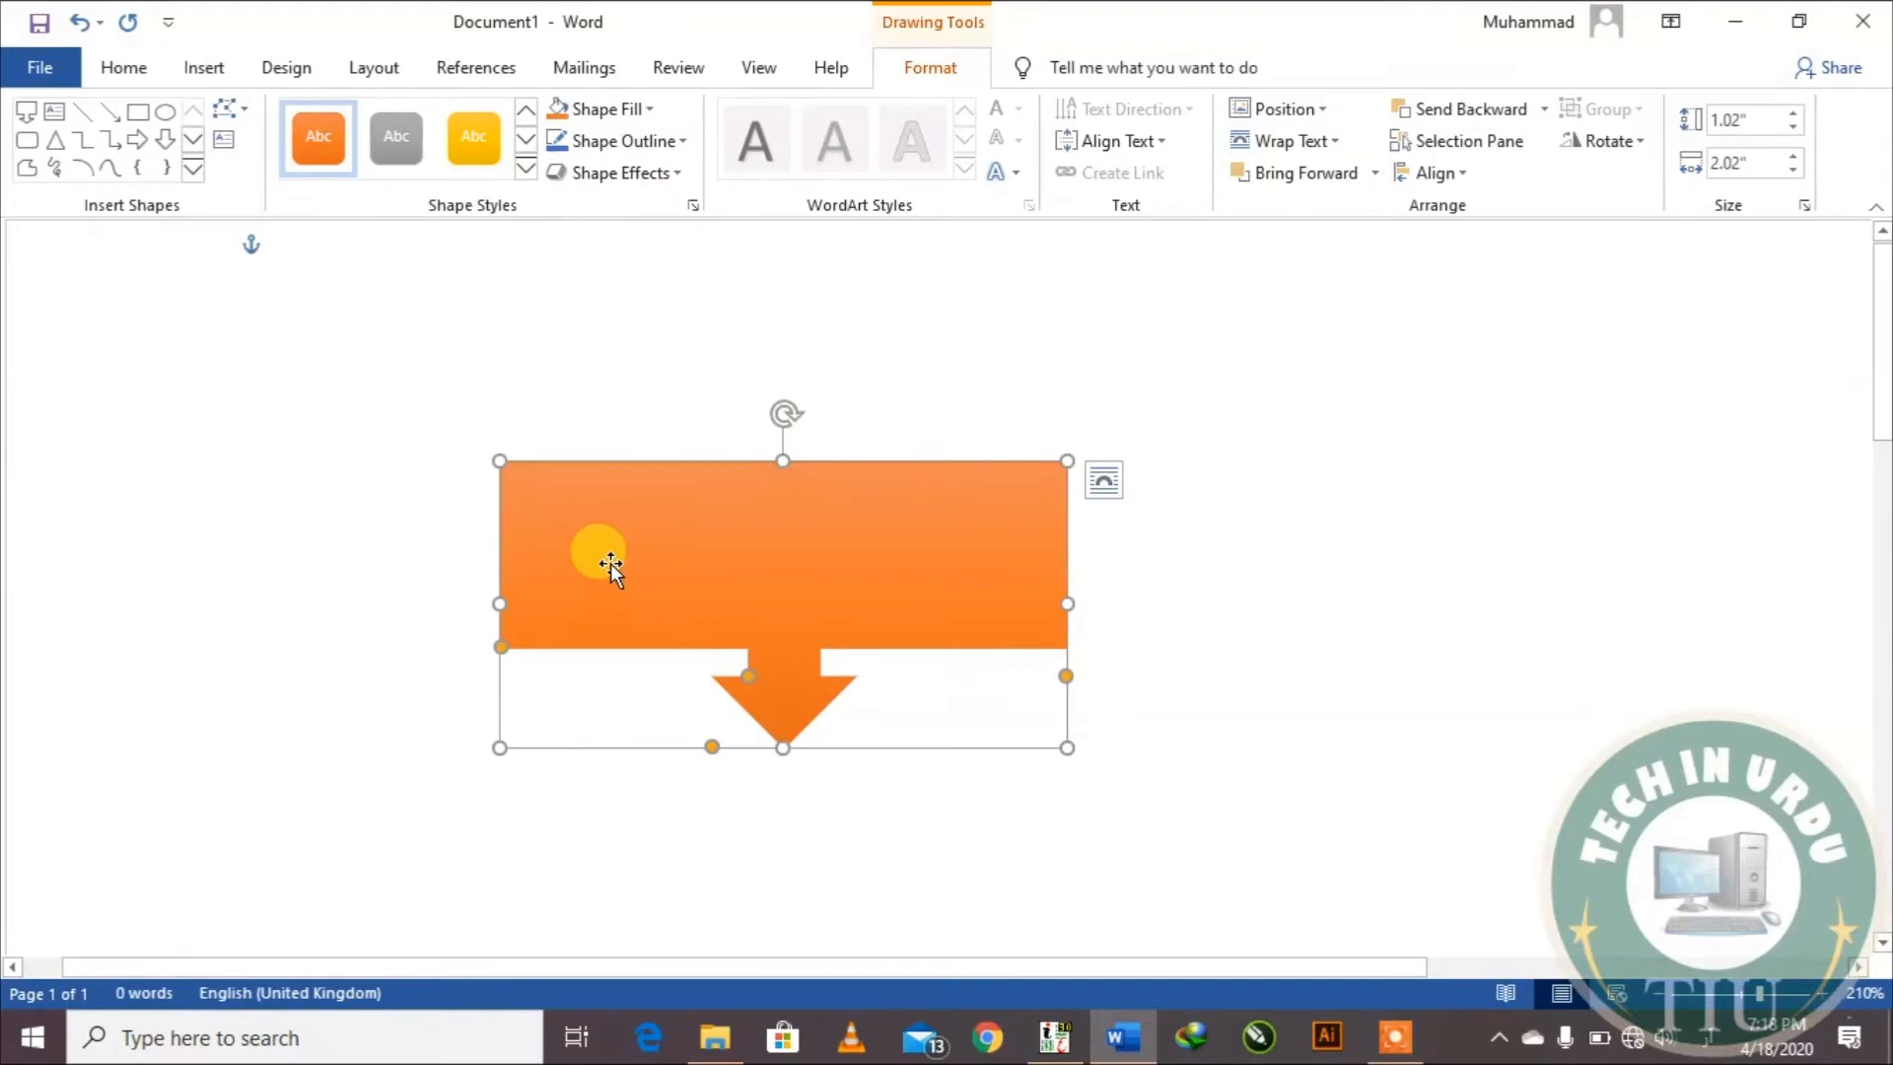
pyautogui.hotkey('alt', 'shift')
pyautogui.write('ث')
pyautogui.press('BackSpace')
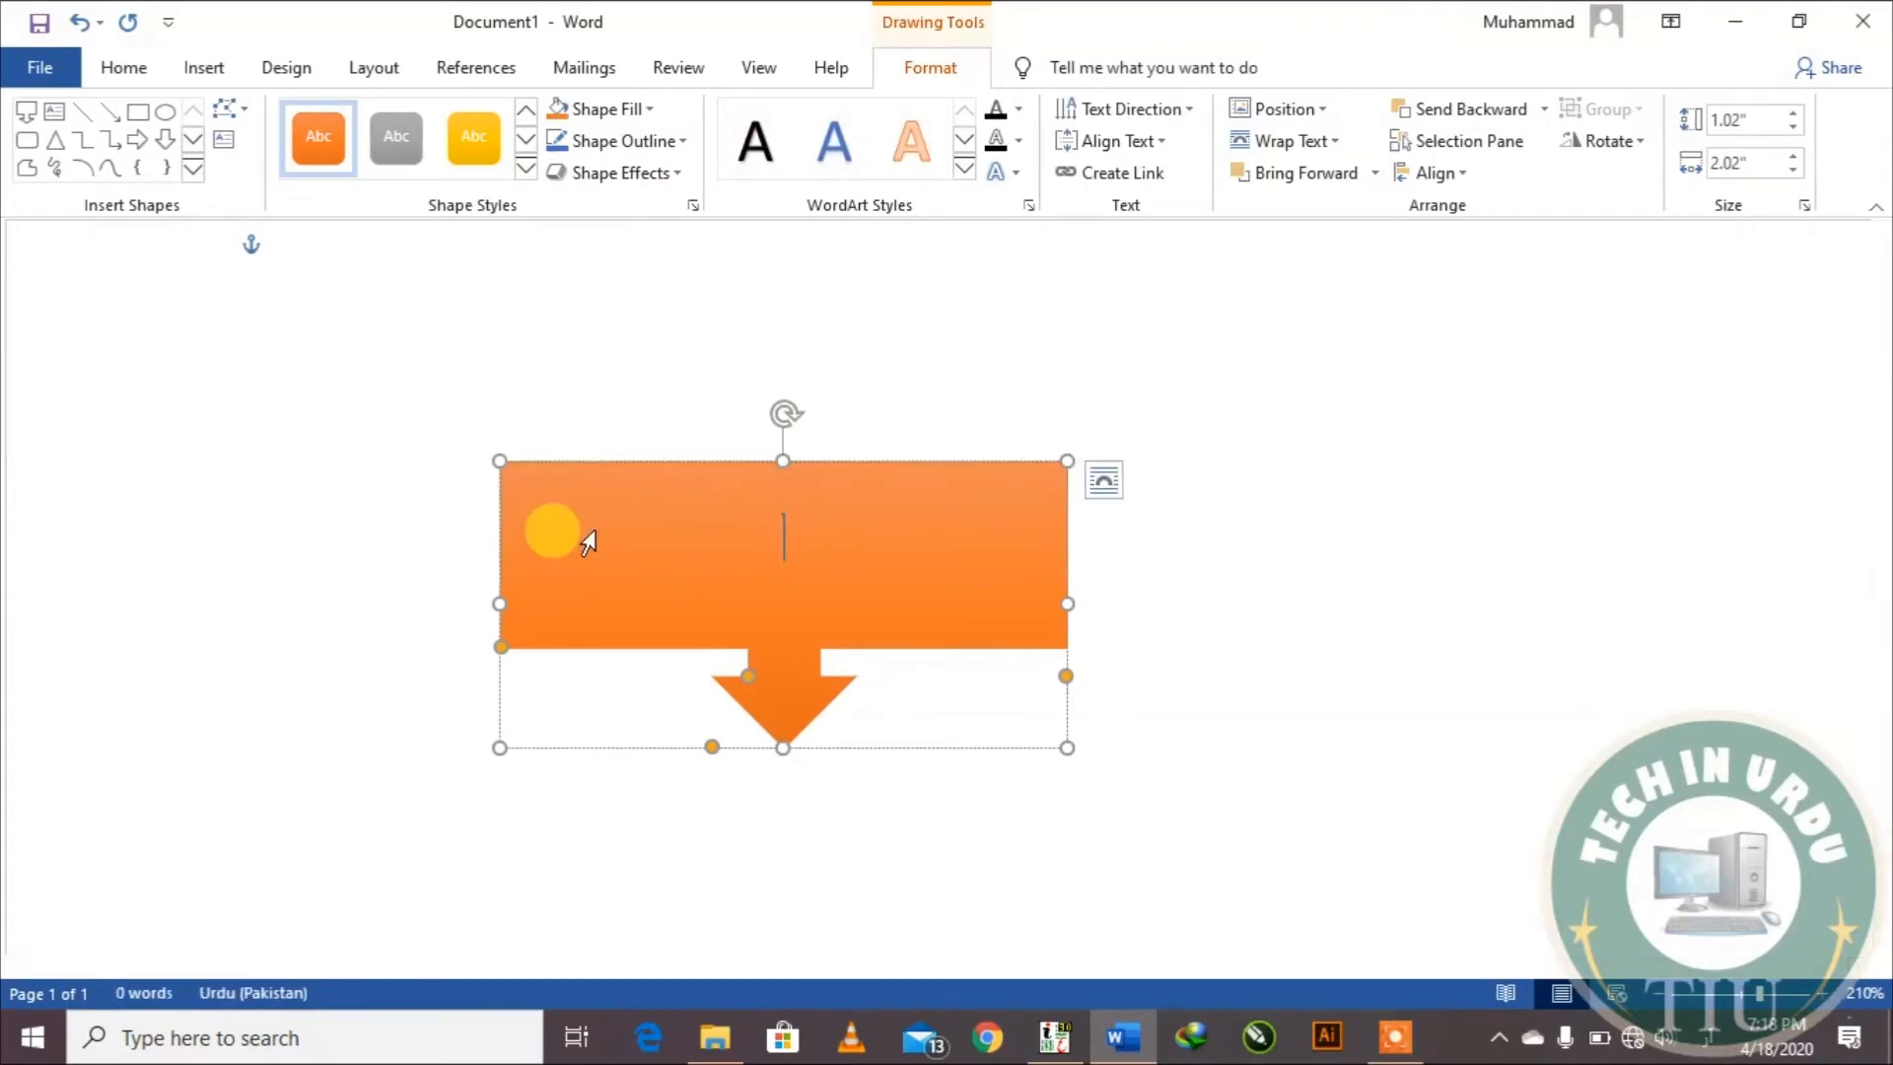
pyautogui.hotkey('alt', 'shift')
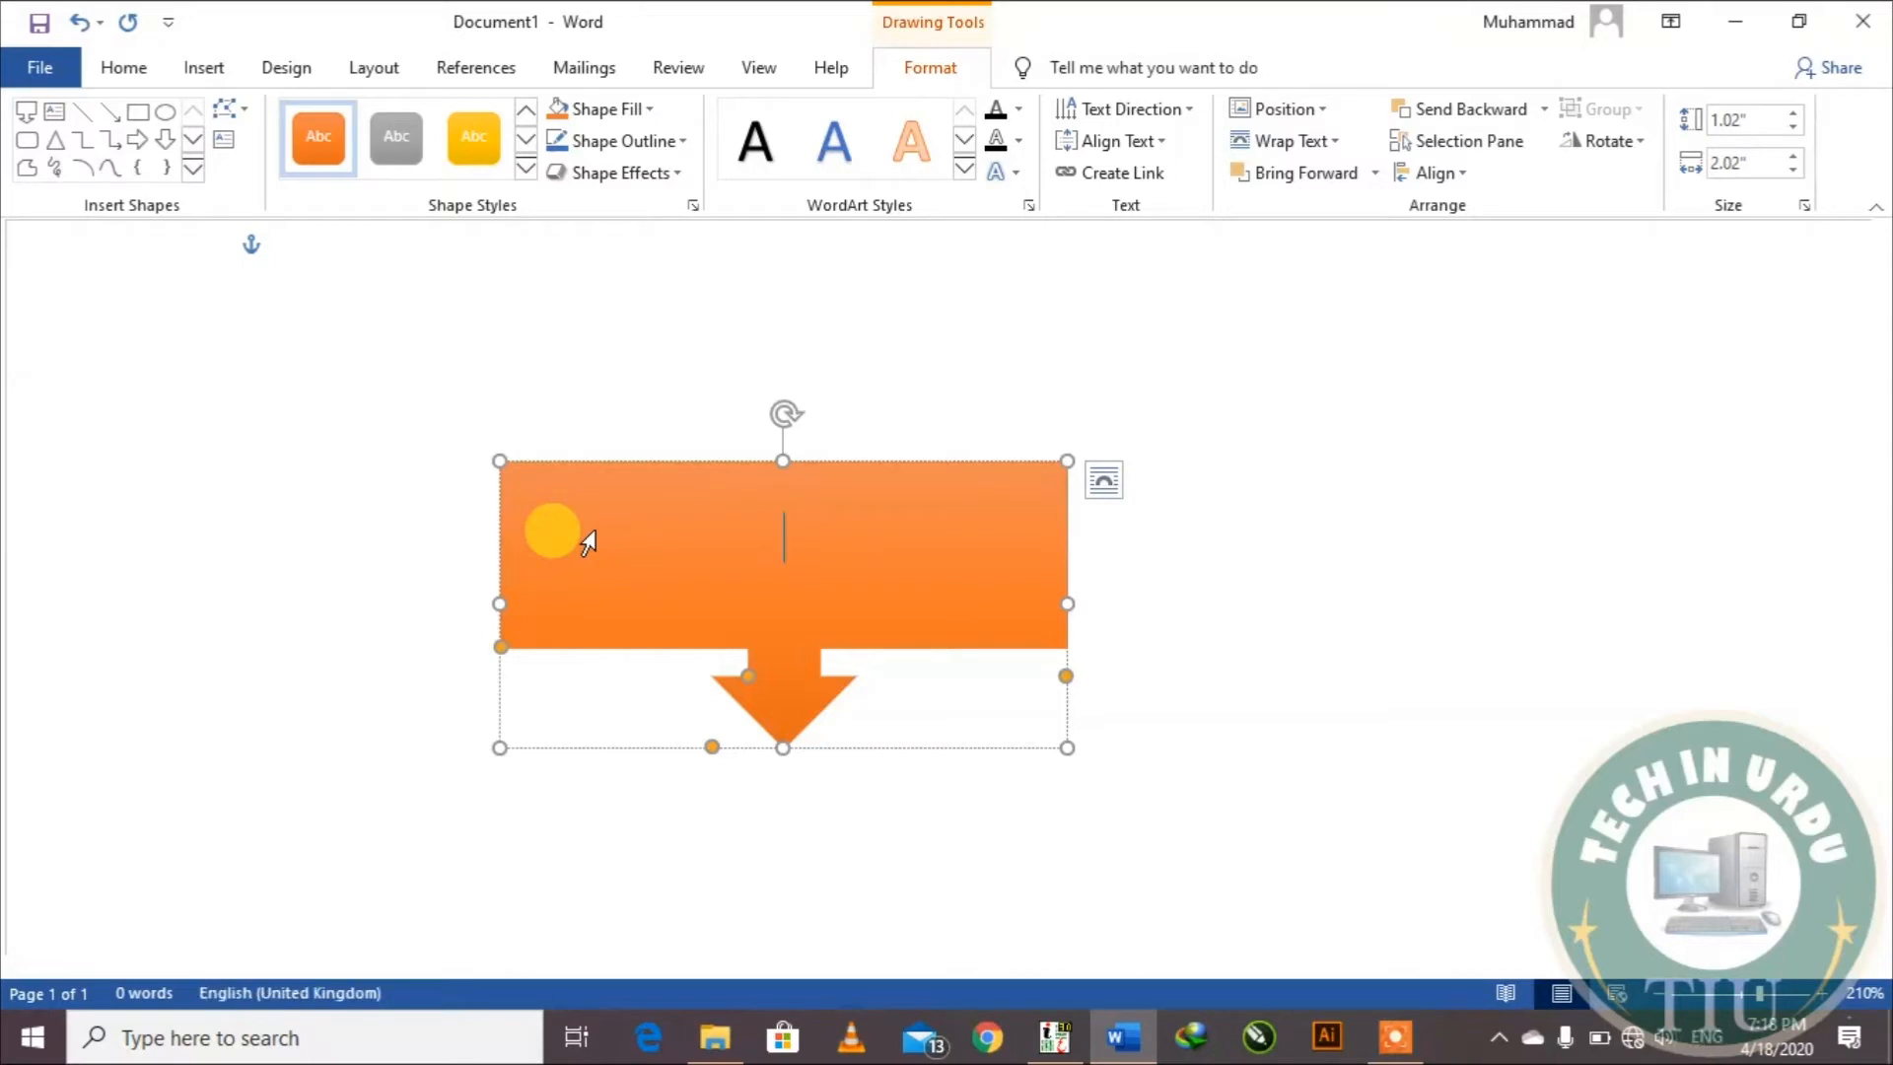
pyautogui.write('Click Here')
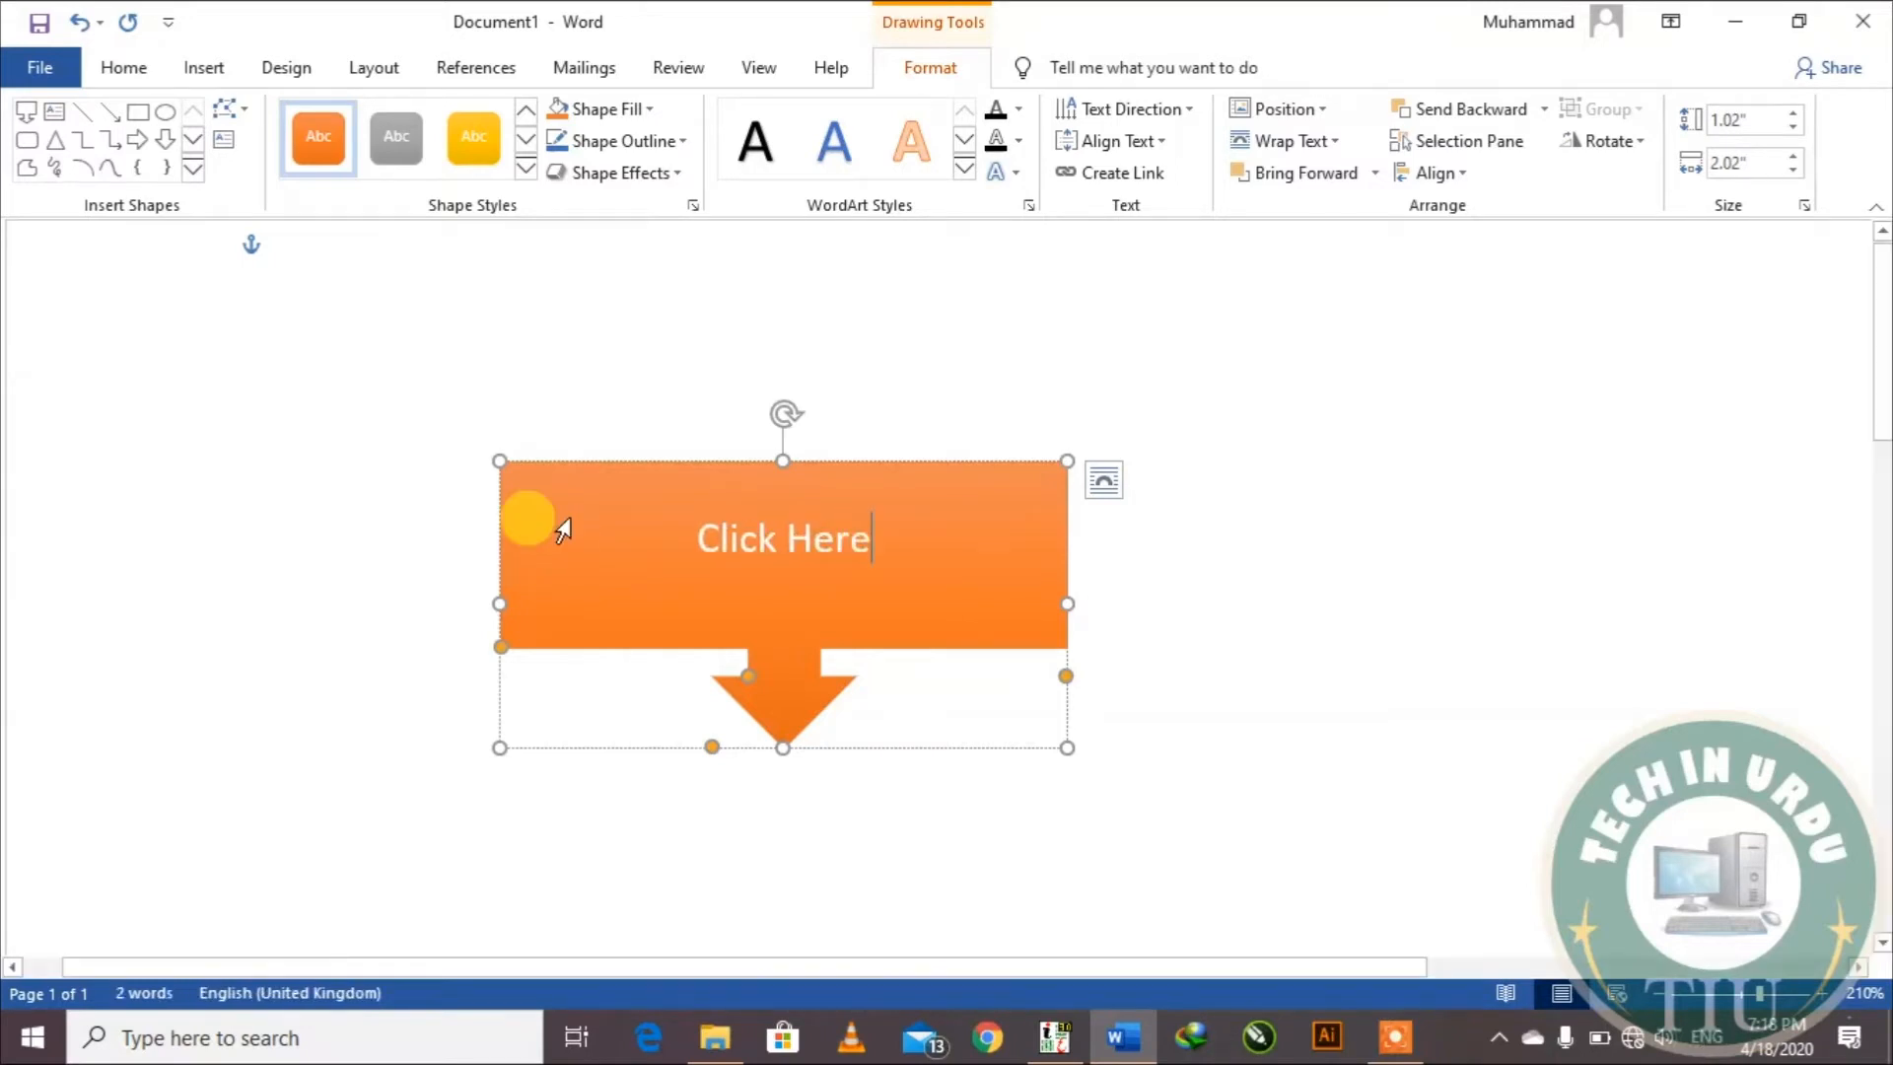
# Step: Enlarge the callout's "Click Here" text to 20 pt and make it bold
pyautogui.tripleClick(752, 550)
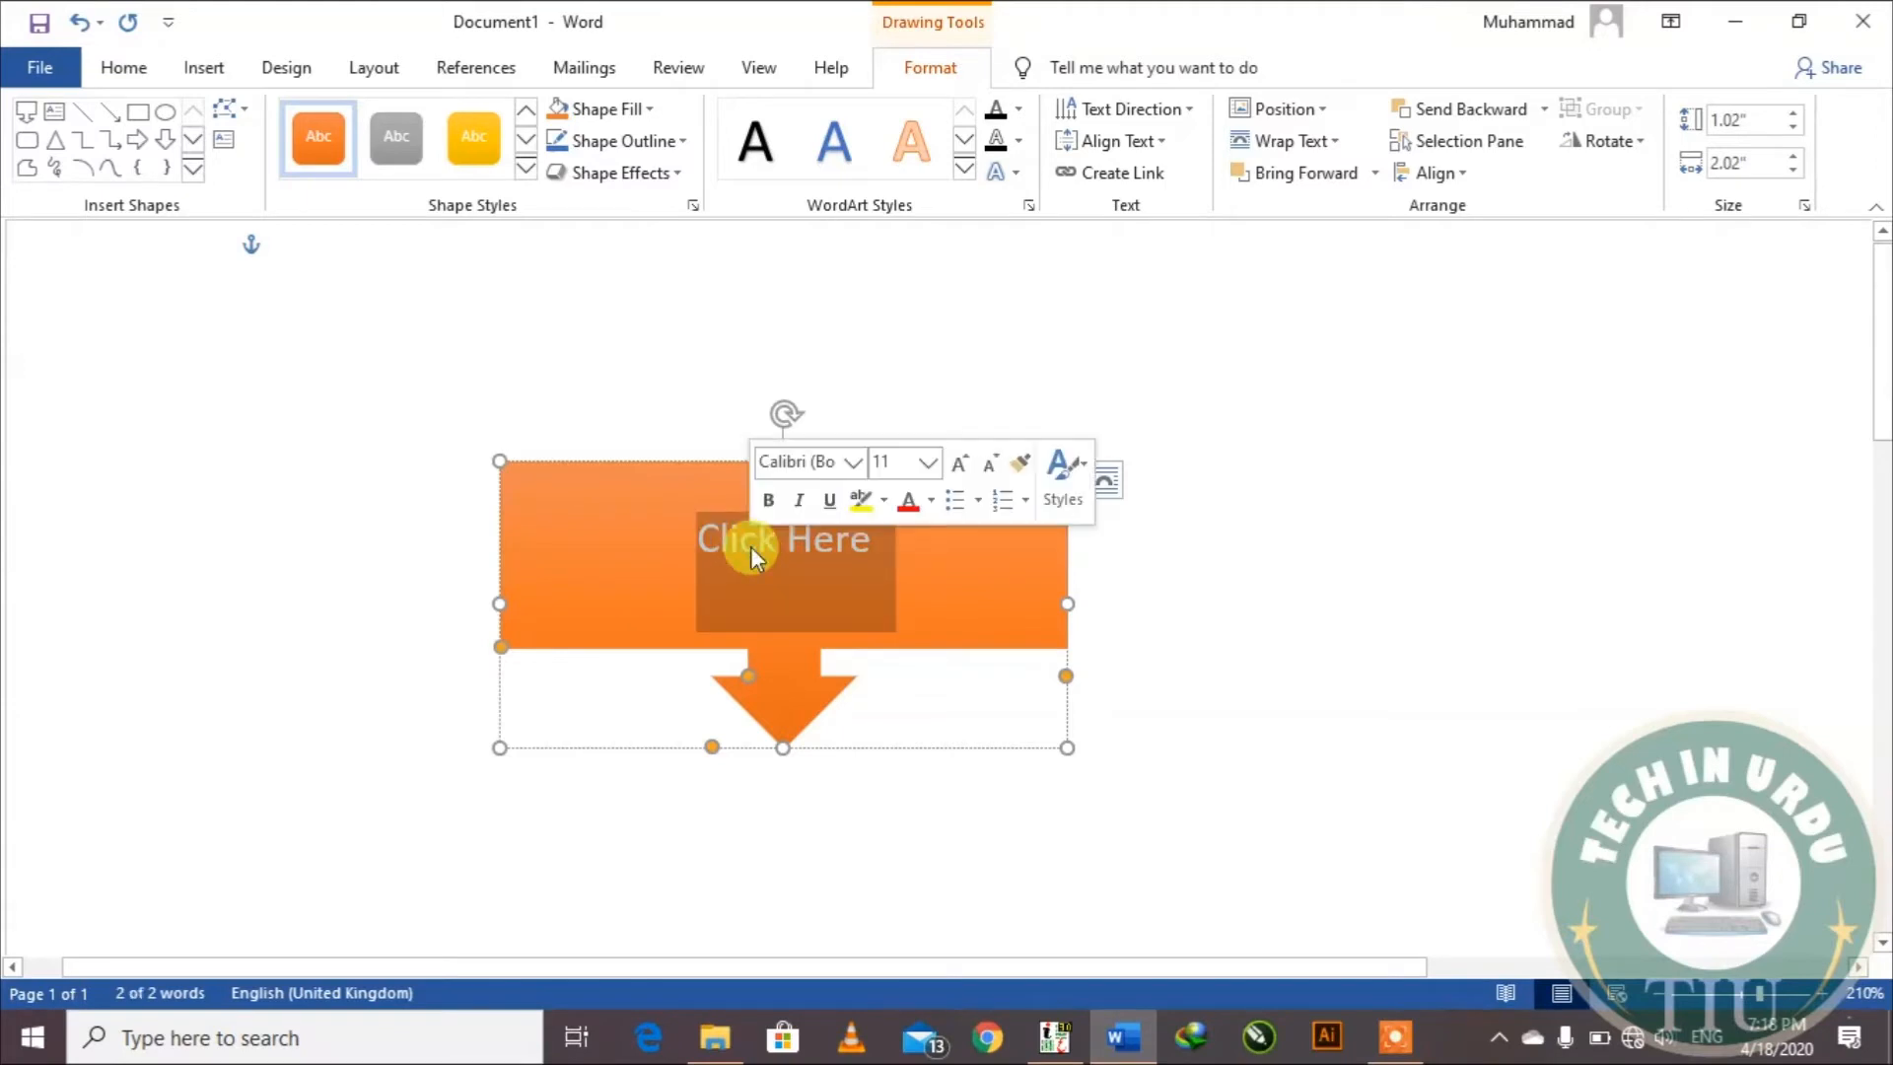
pyautogui.click(118, 67)
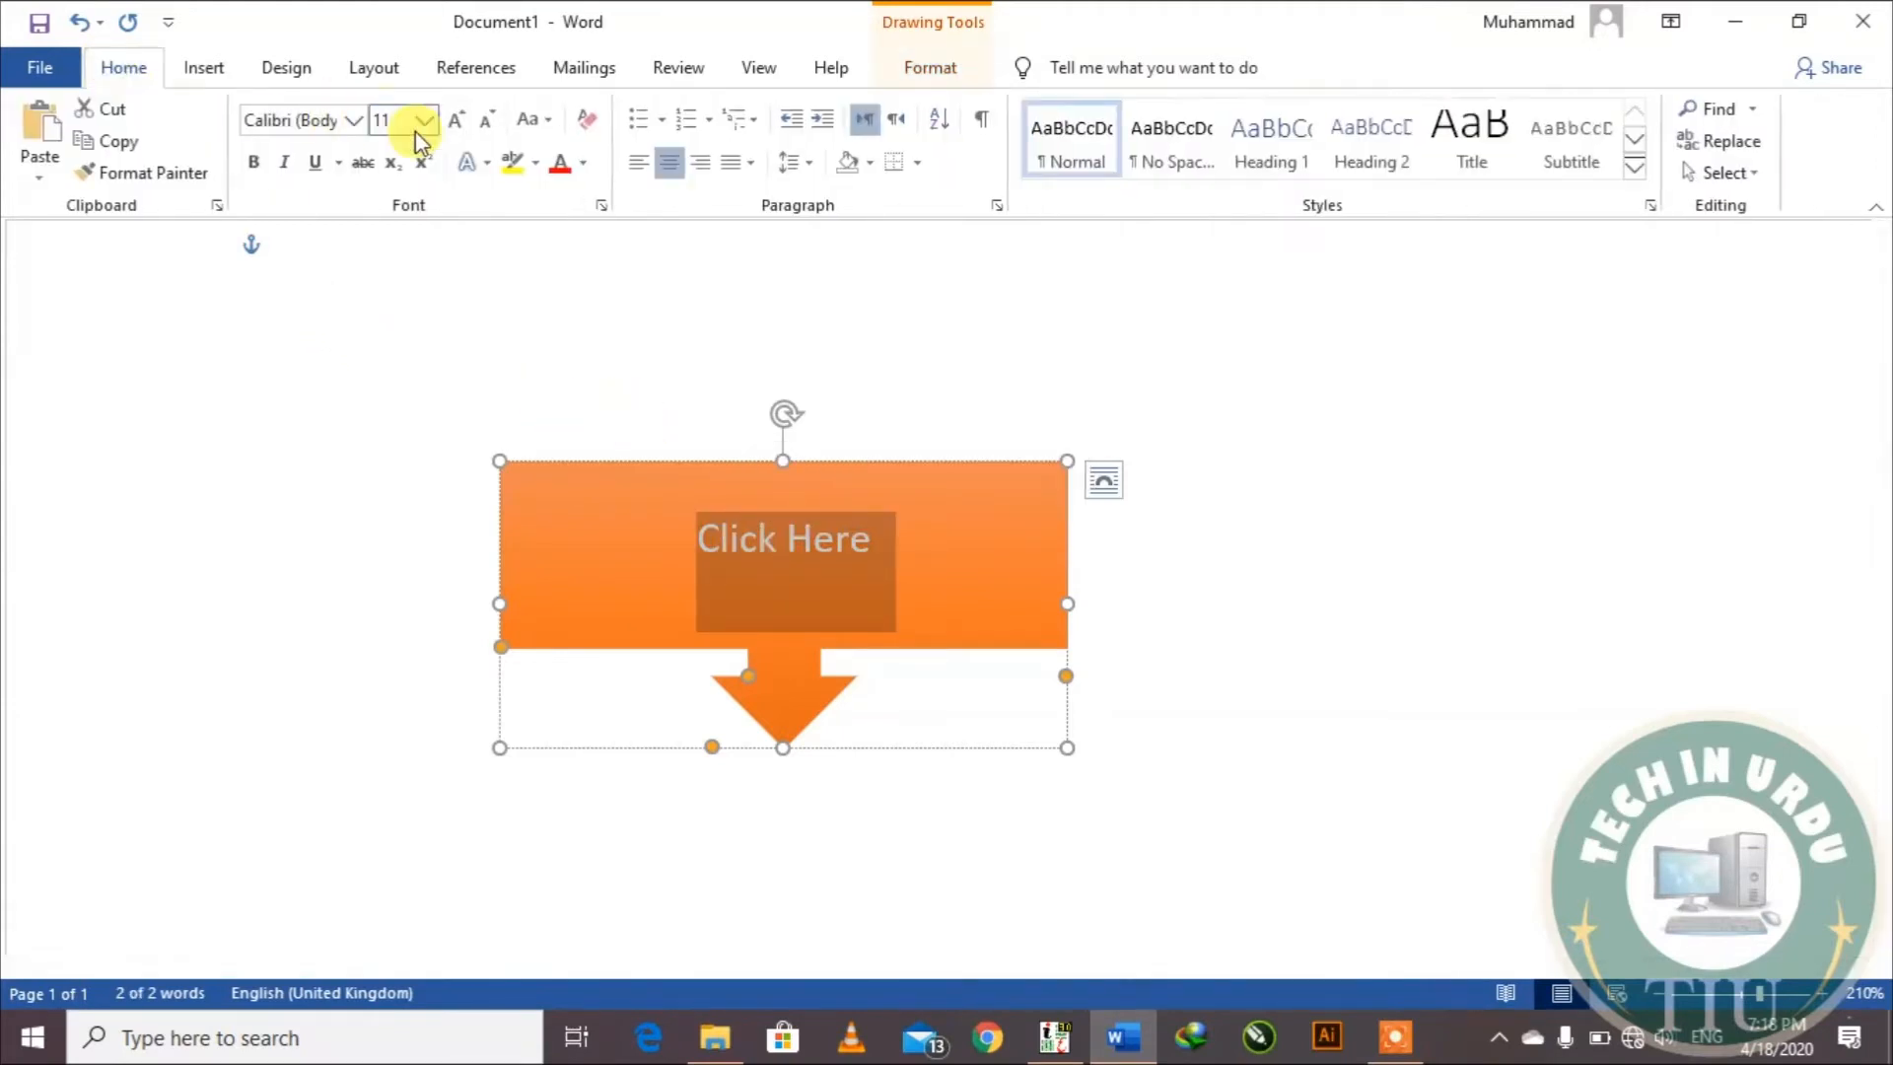
pyautogui.click(454, 121)
pyautogui.click(454, 120)
pyautogui.click(454, 120)
pyautogui.click(454, 121)
pyautogui.click(453, 120)
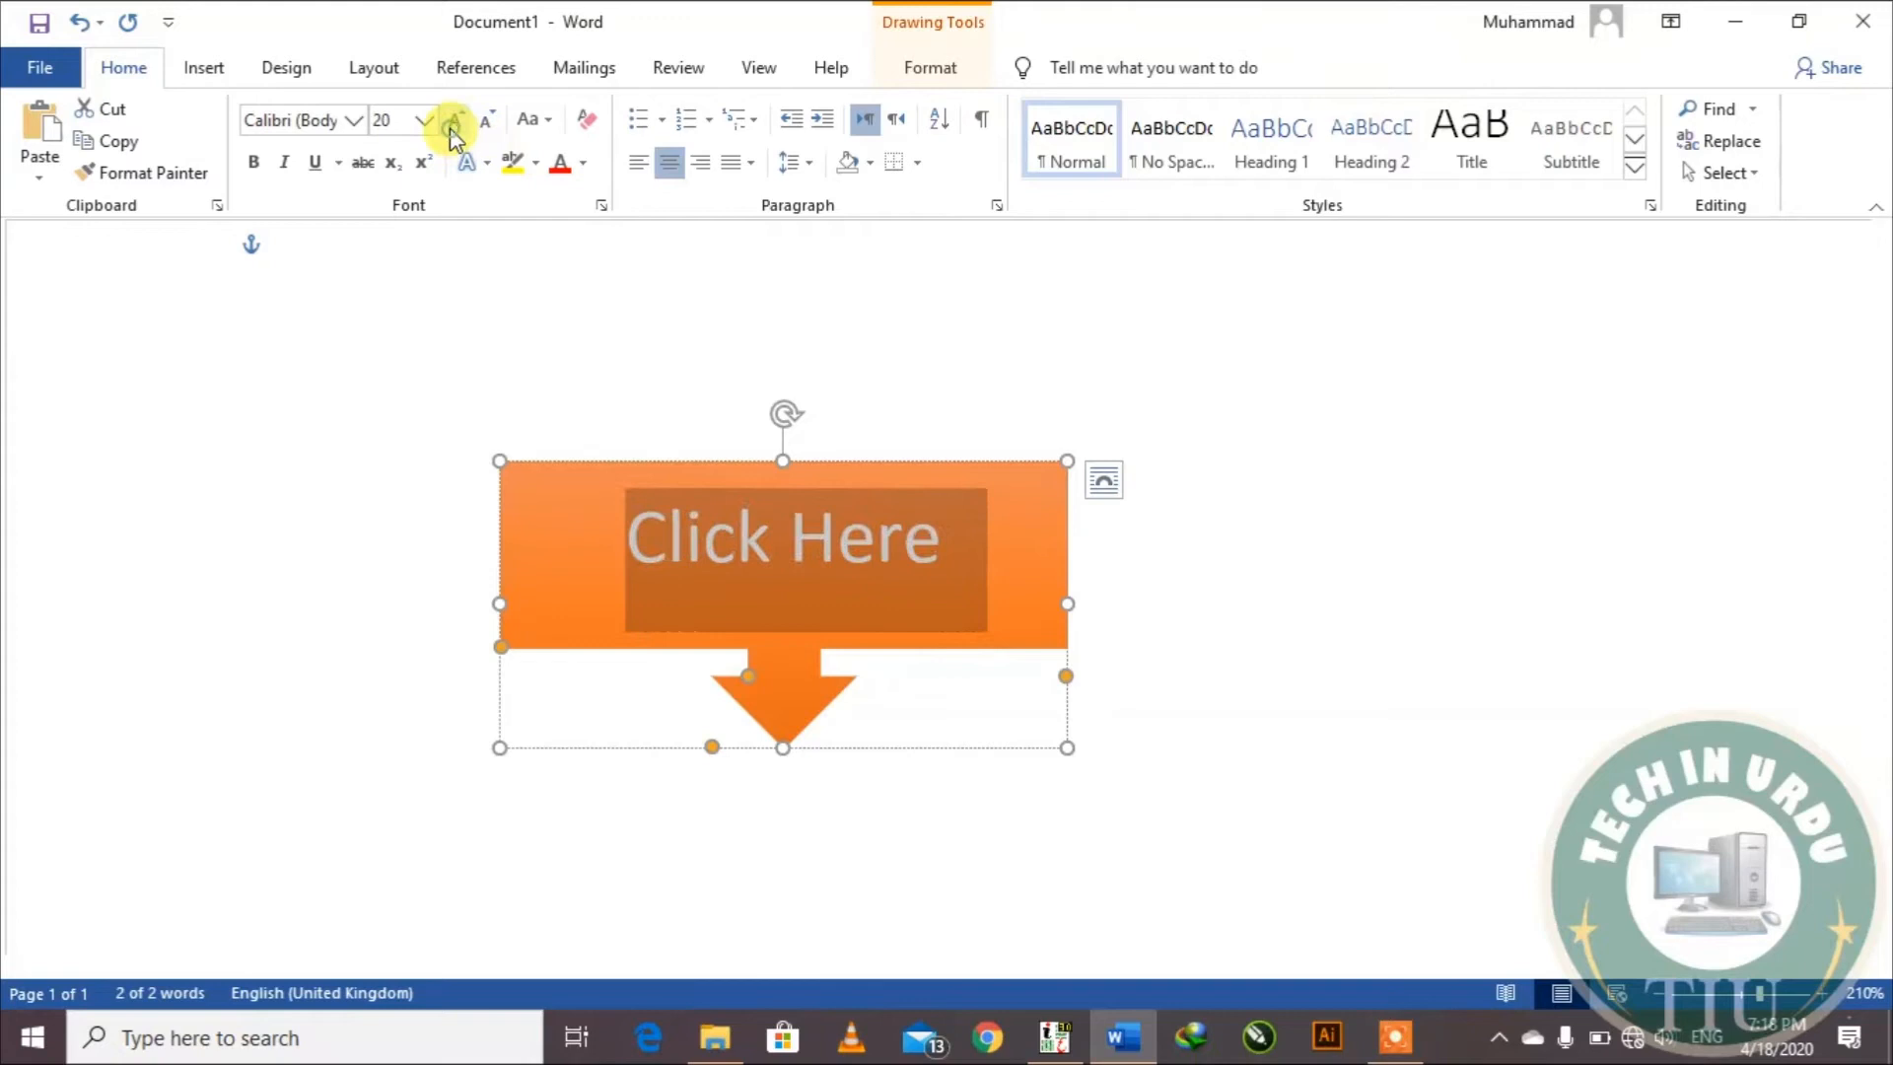
pyautogui.click(258, 165)
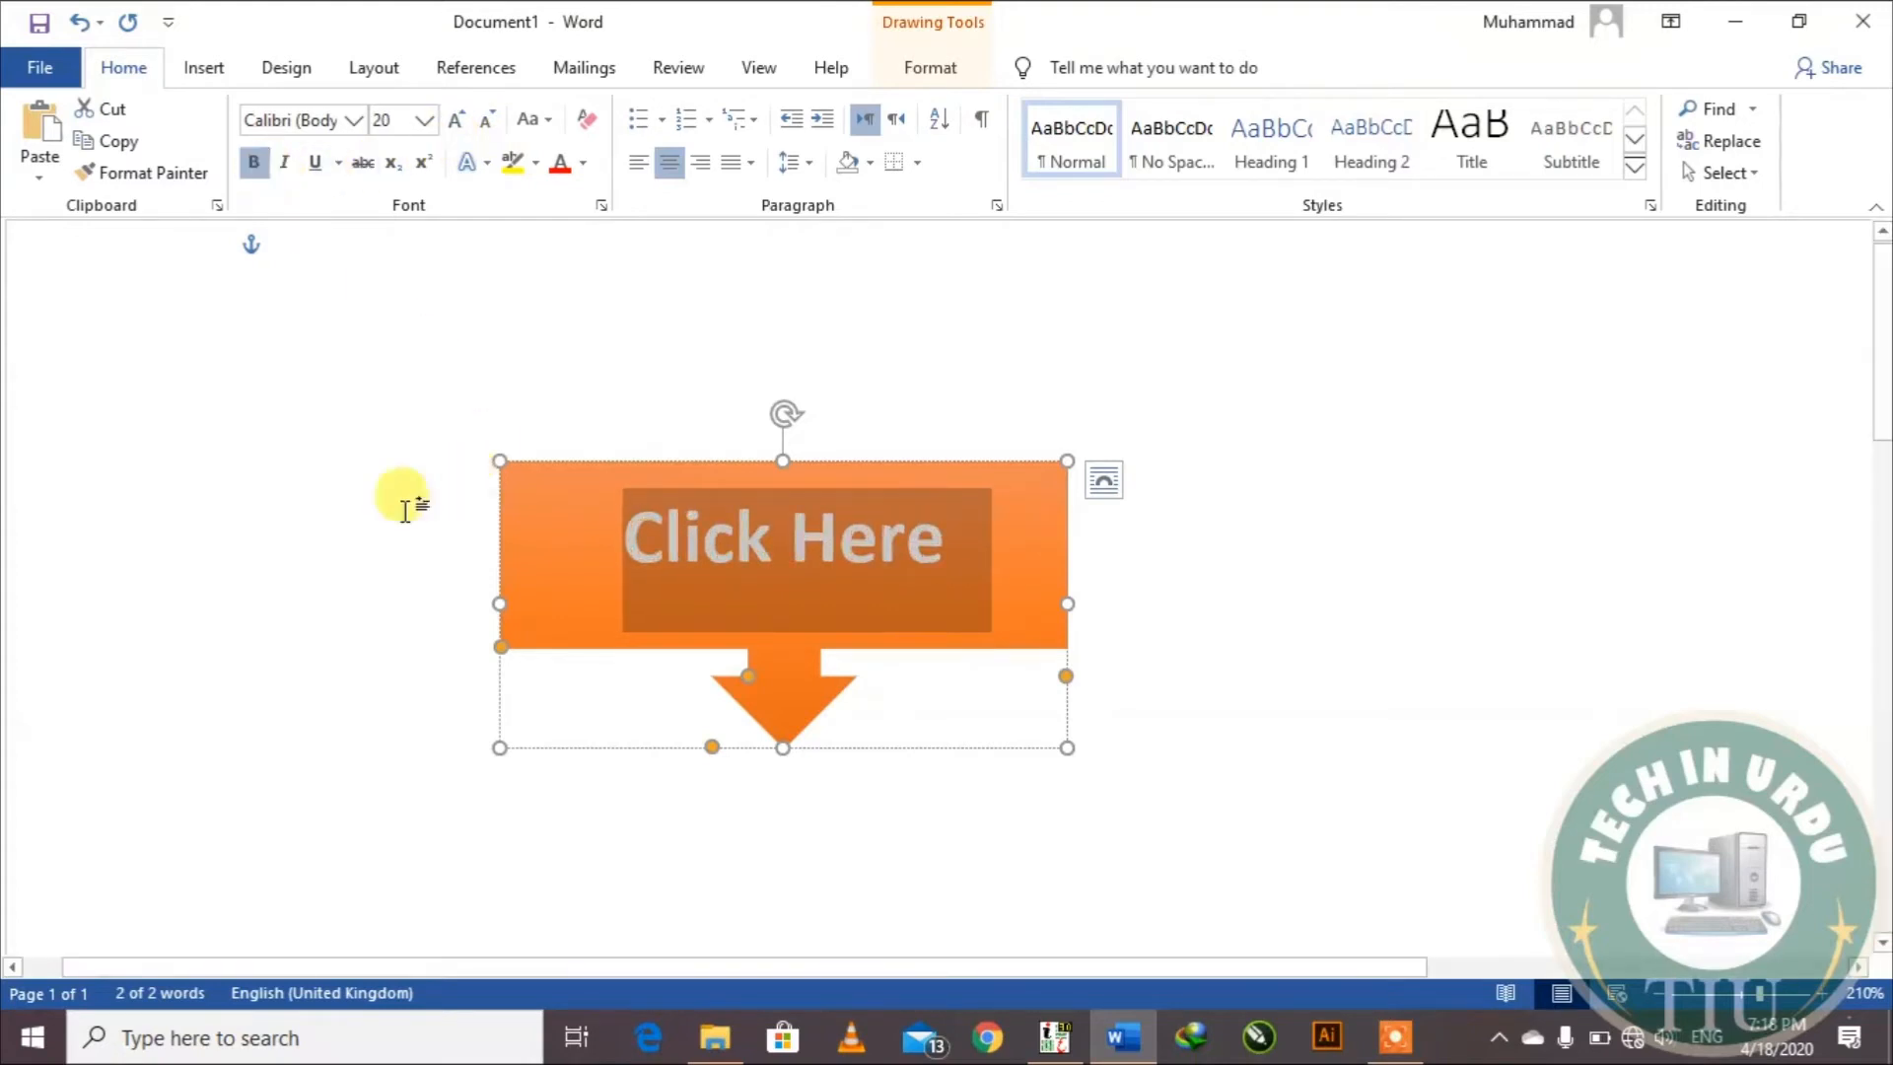
pyautogui.click(296, 464)
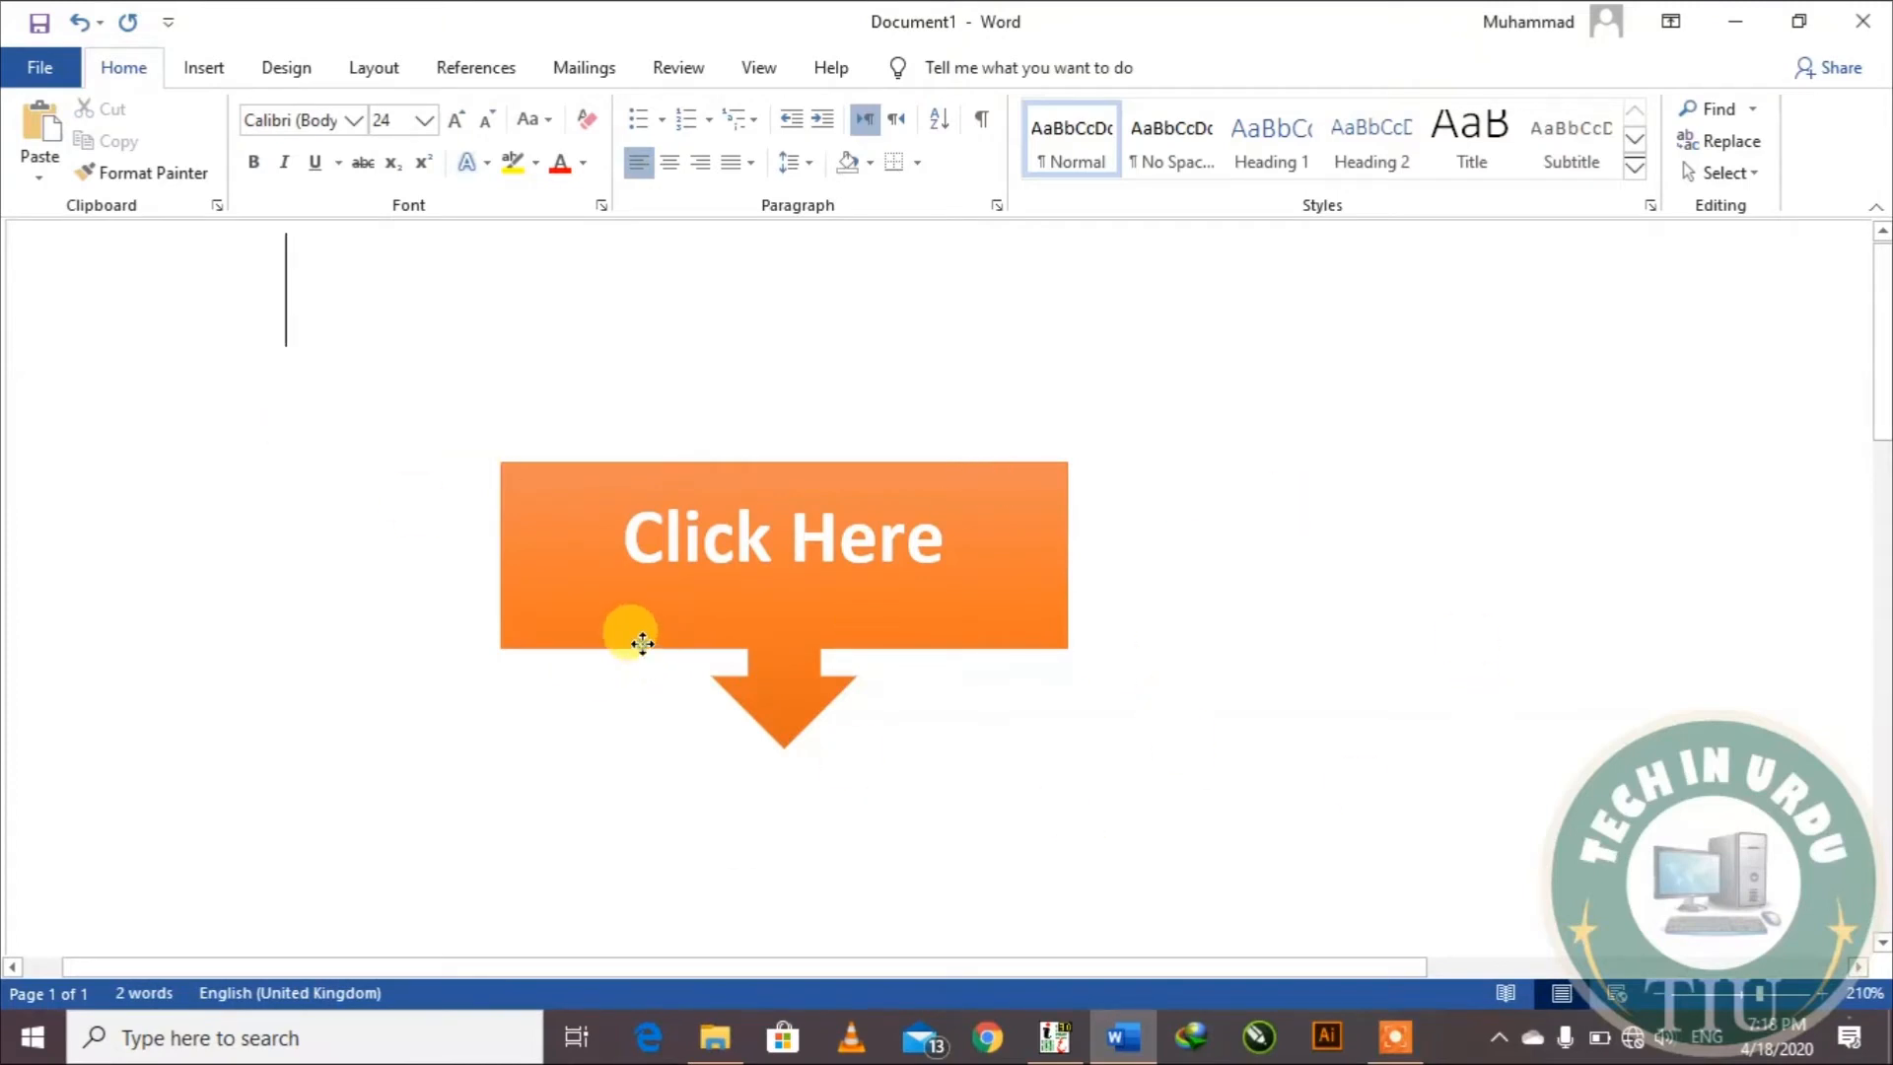
# Step: Copy the whole orange "Click Here" callout shape to the clipboard
pyautogui.click(643, 644)
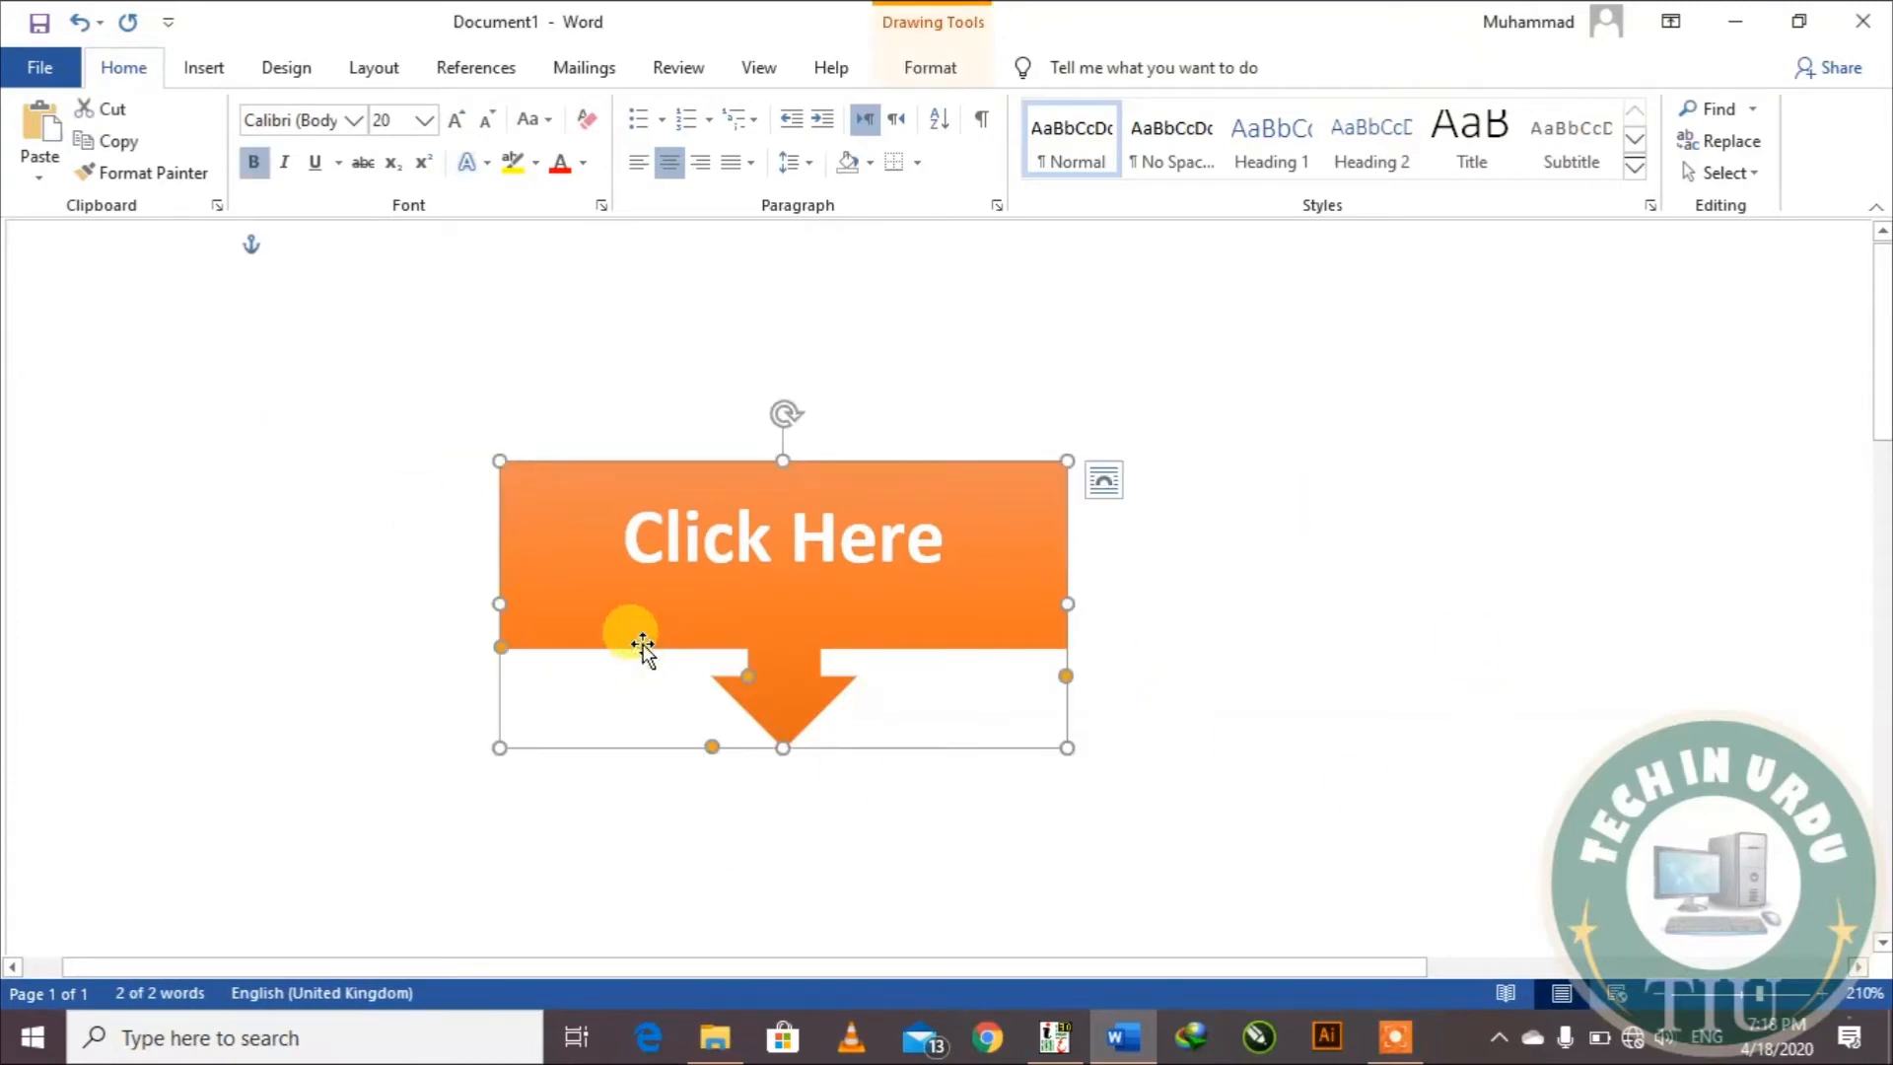
pyautogui.rightClick(643, 643)
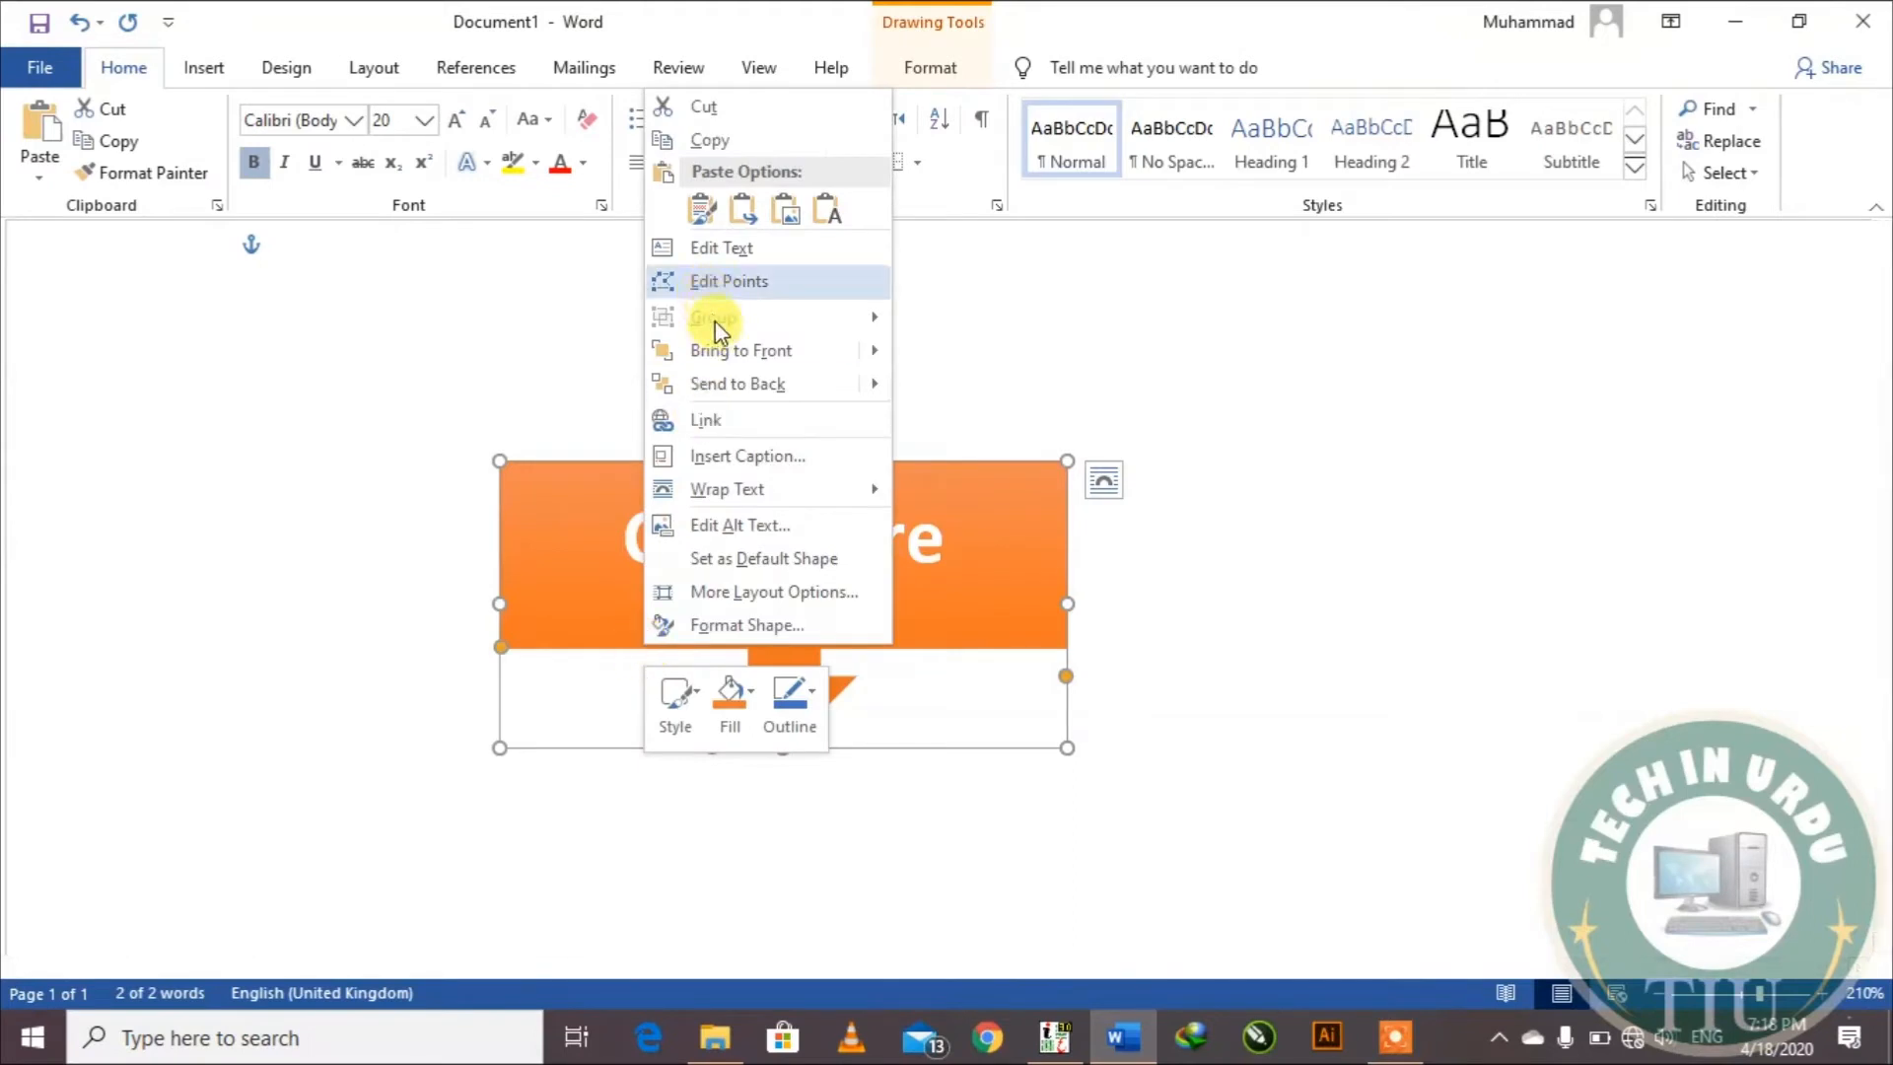
pyautogui.click(706, 149)
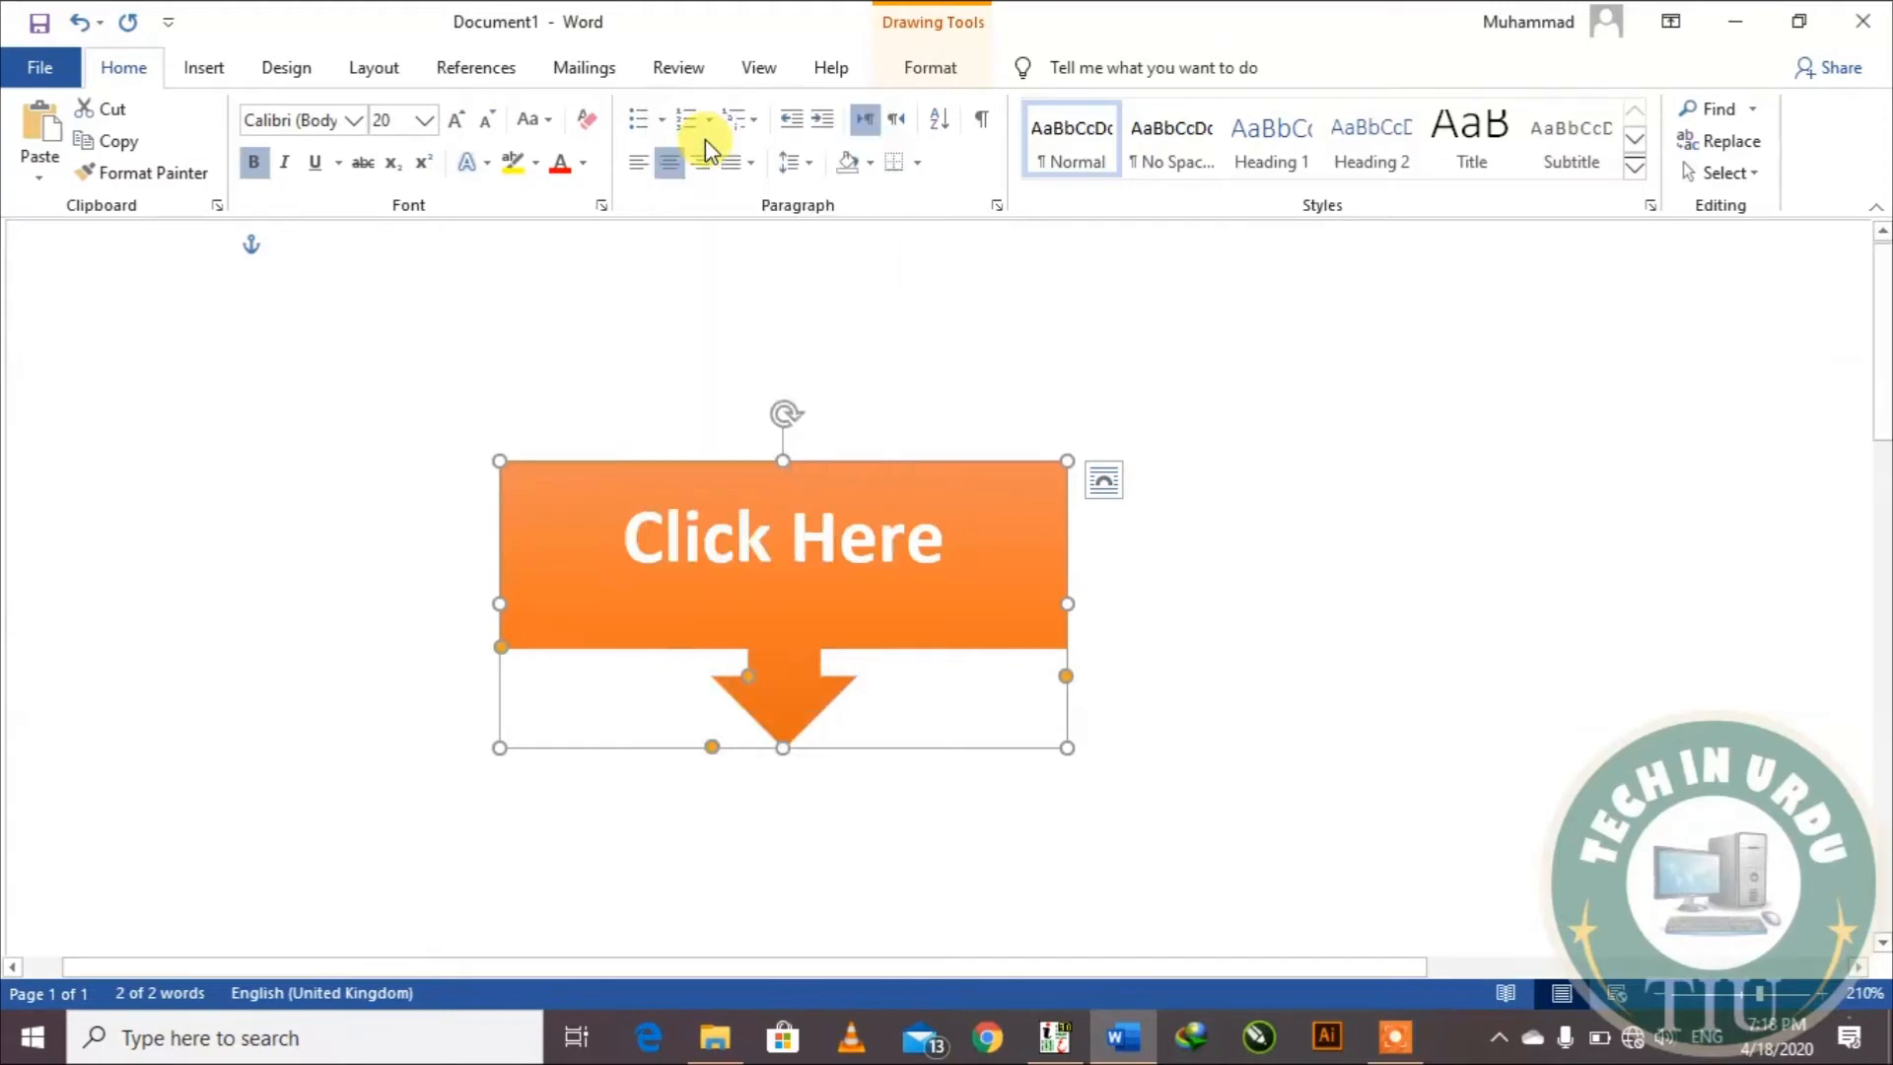
# Step: Switch to InPage and insert the copied callout into the new document as Picture (Metafile) with Paste Special
pyautogui.click(1051, 1040)
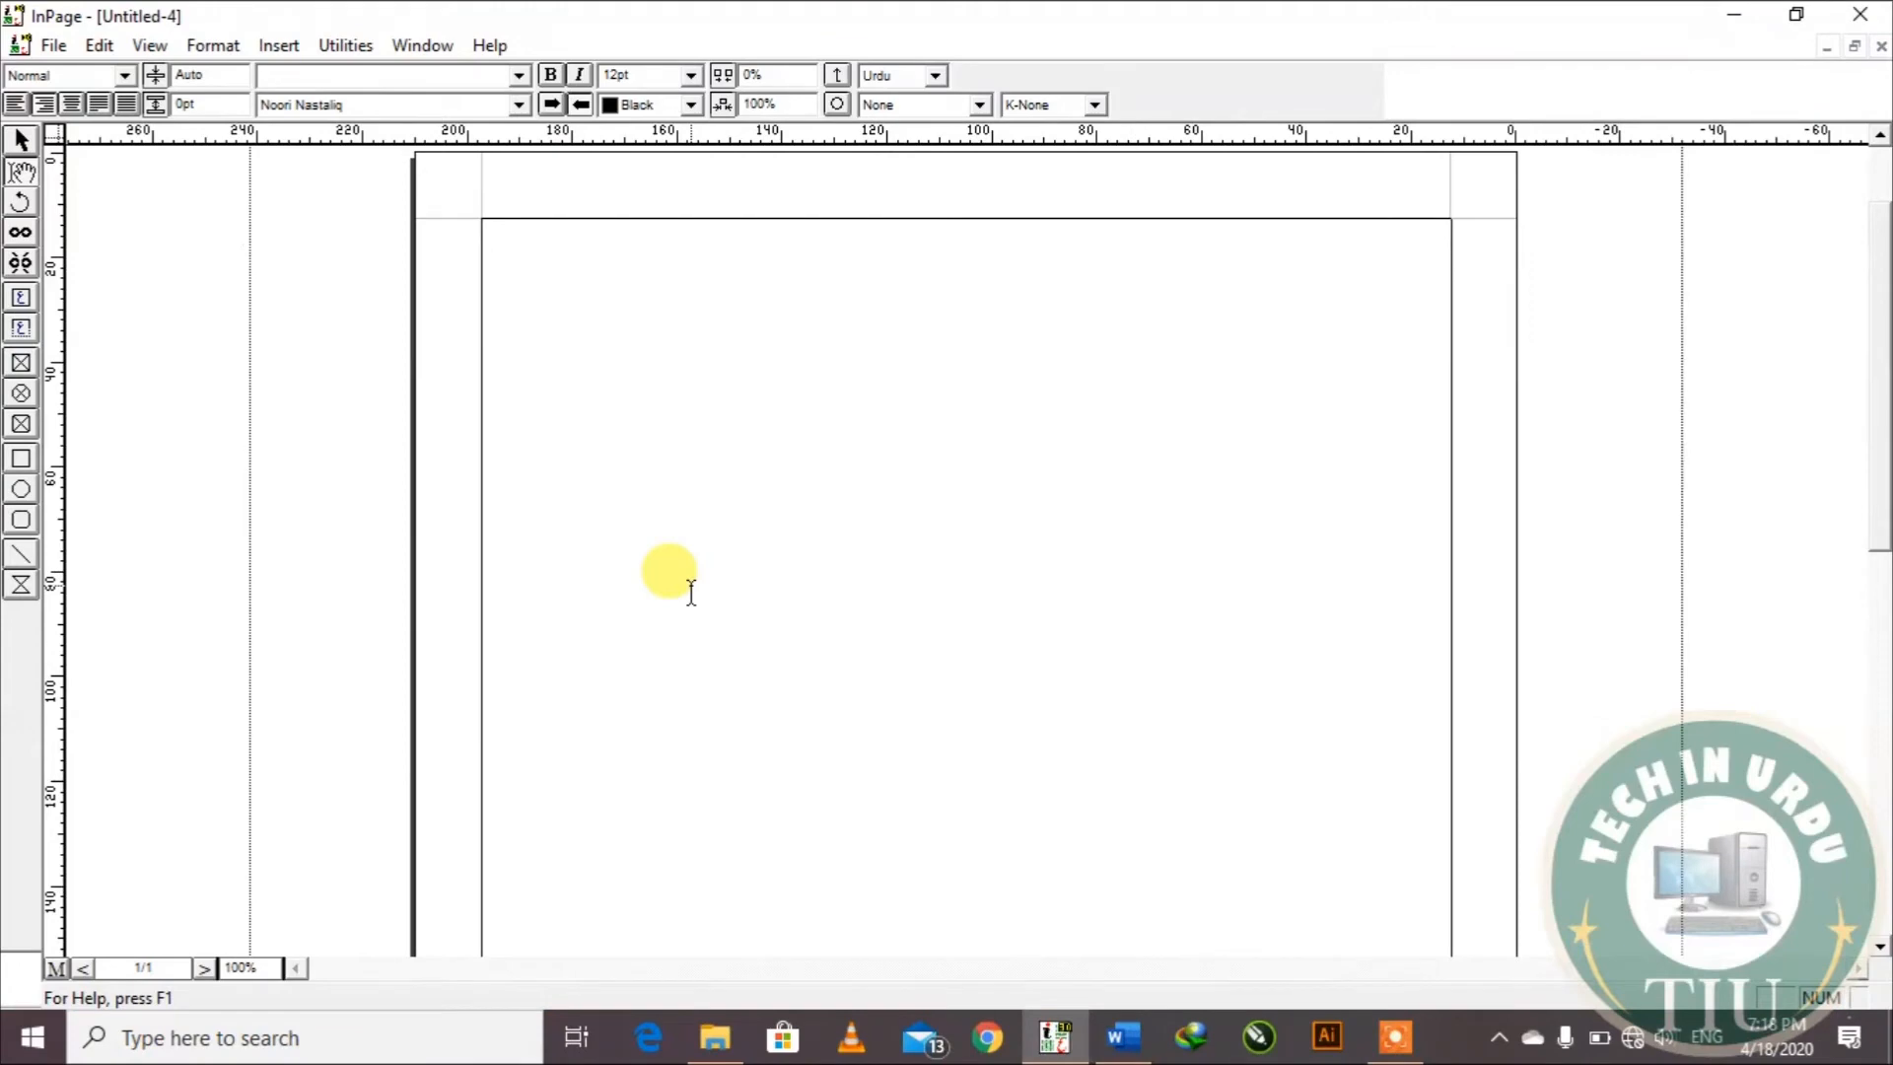
pyautogui.click(98, 45)
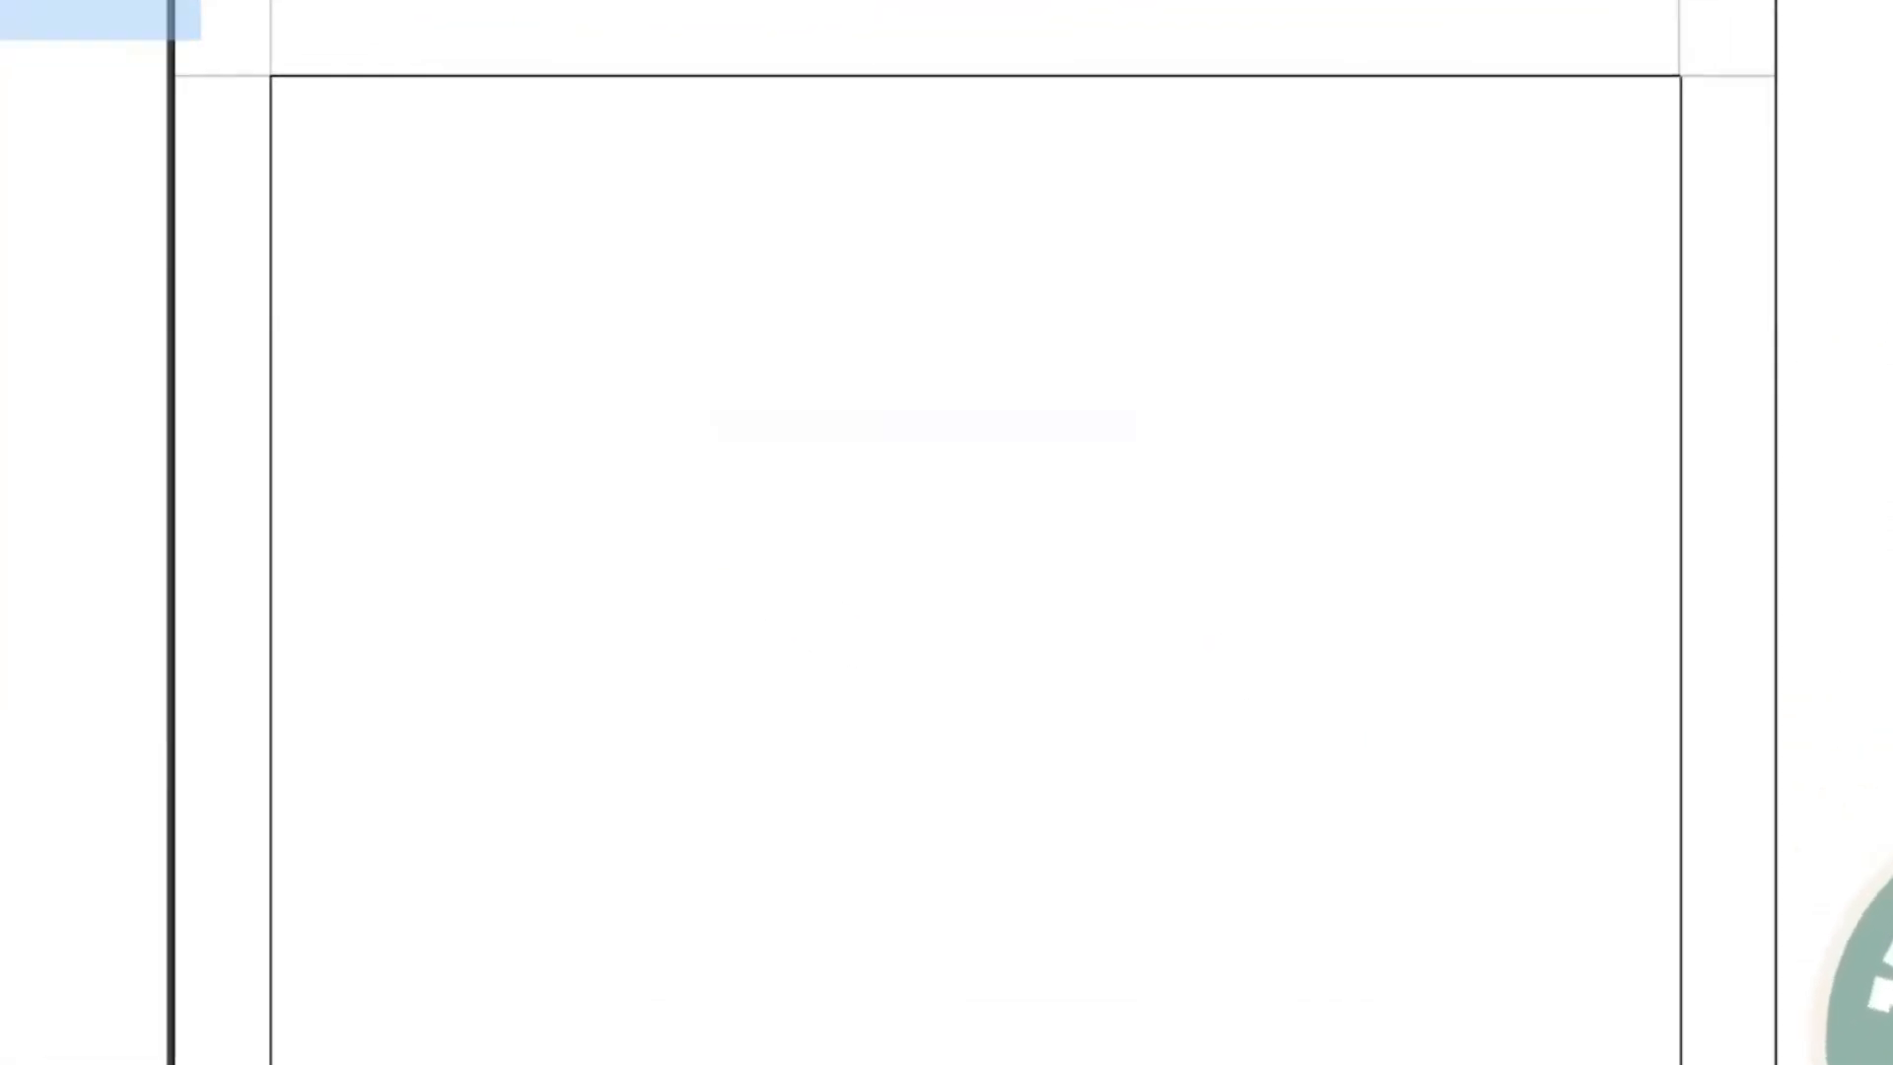
pyautogui.click(108, 29)
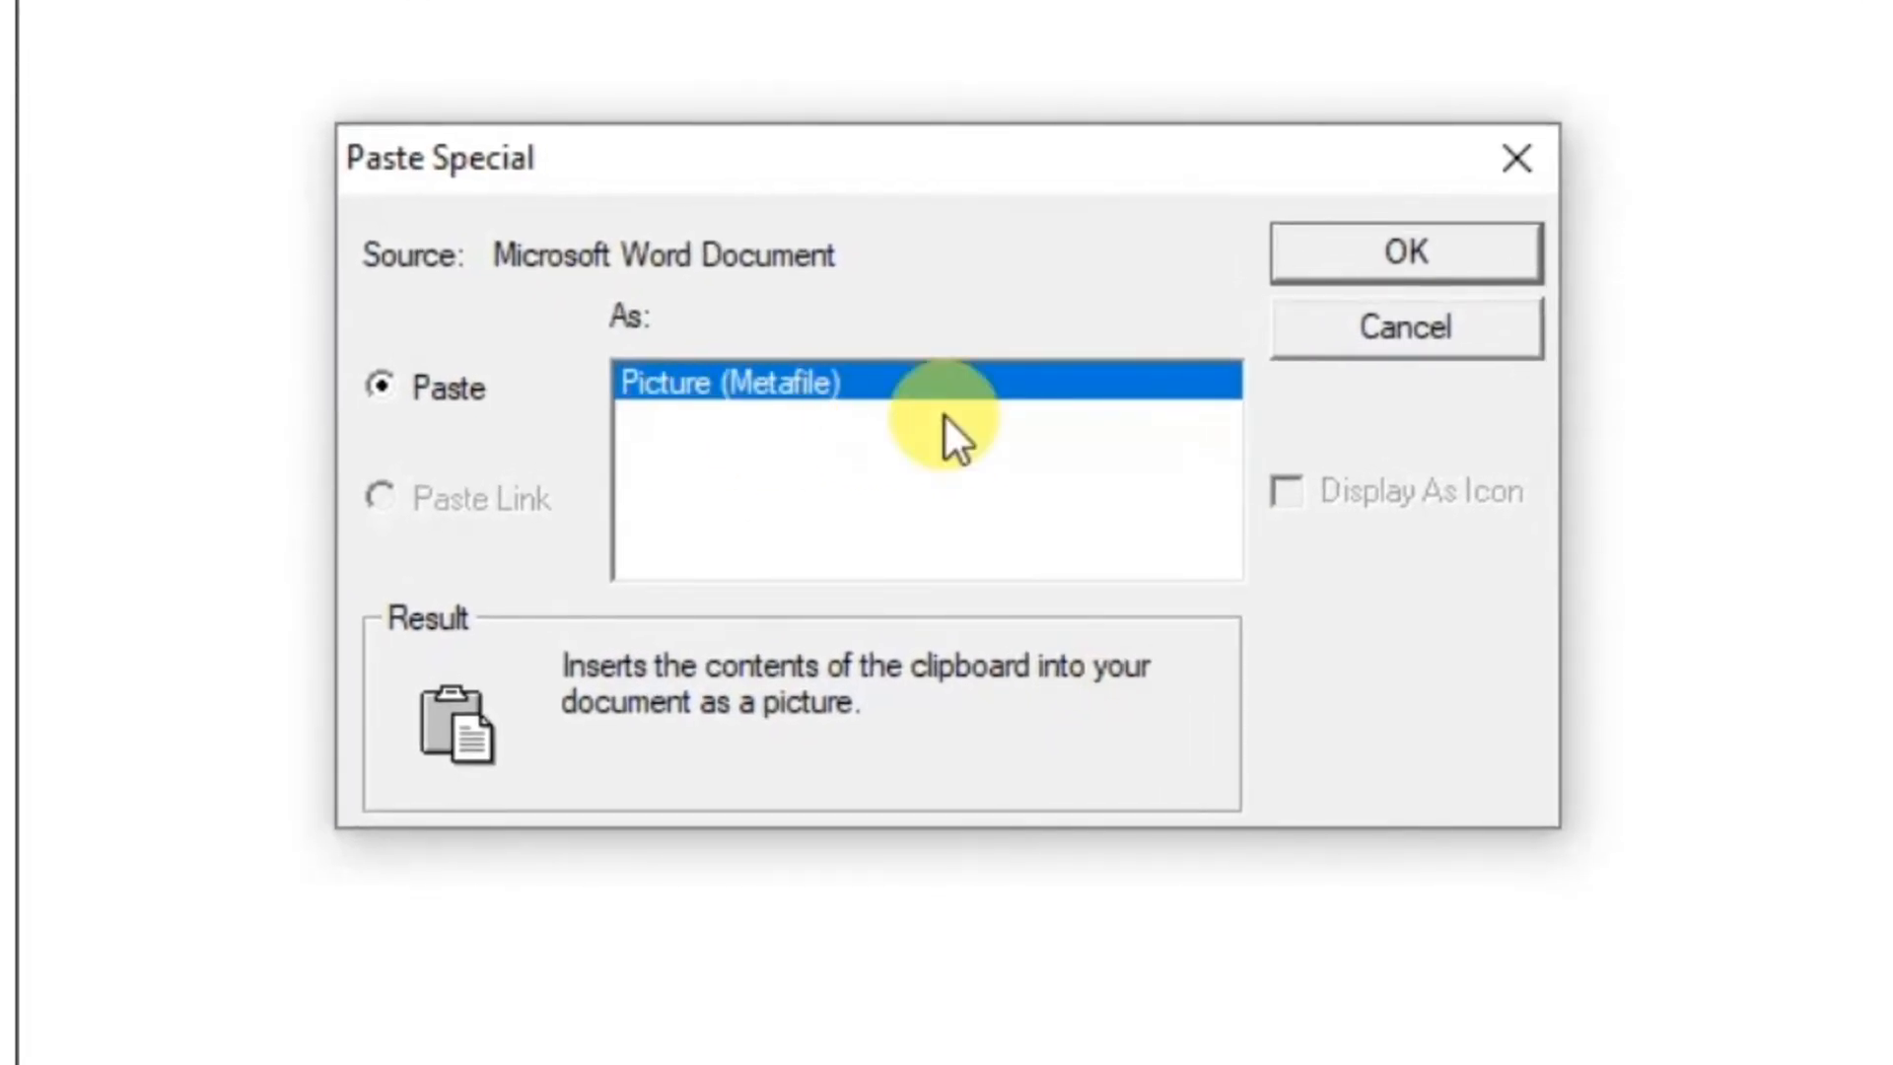
pyautogui.click(1394, 254)
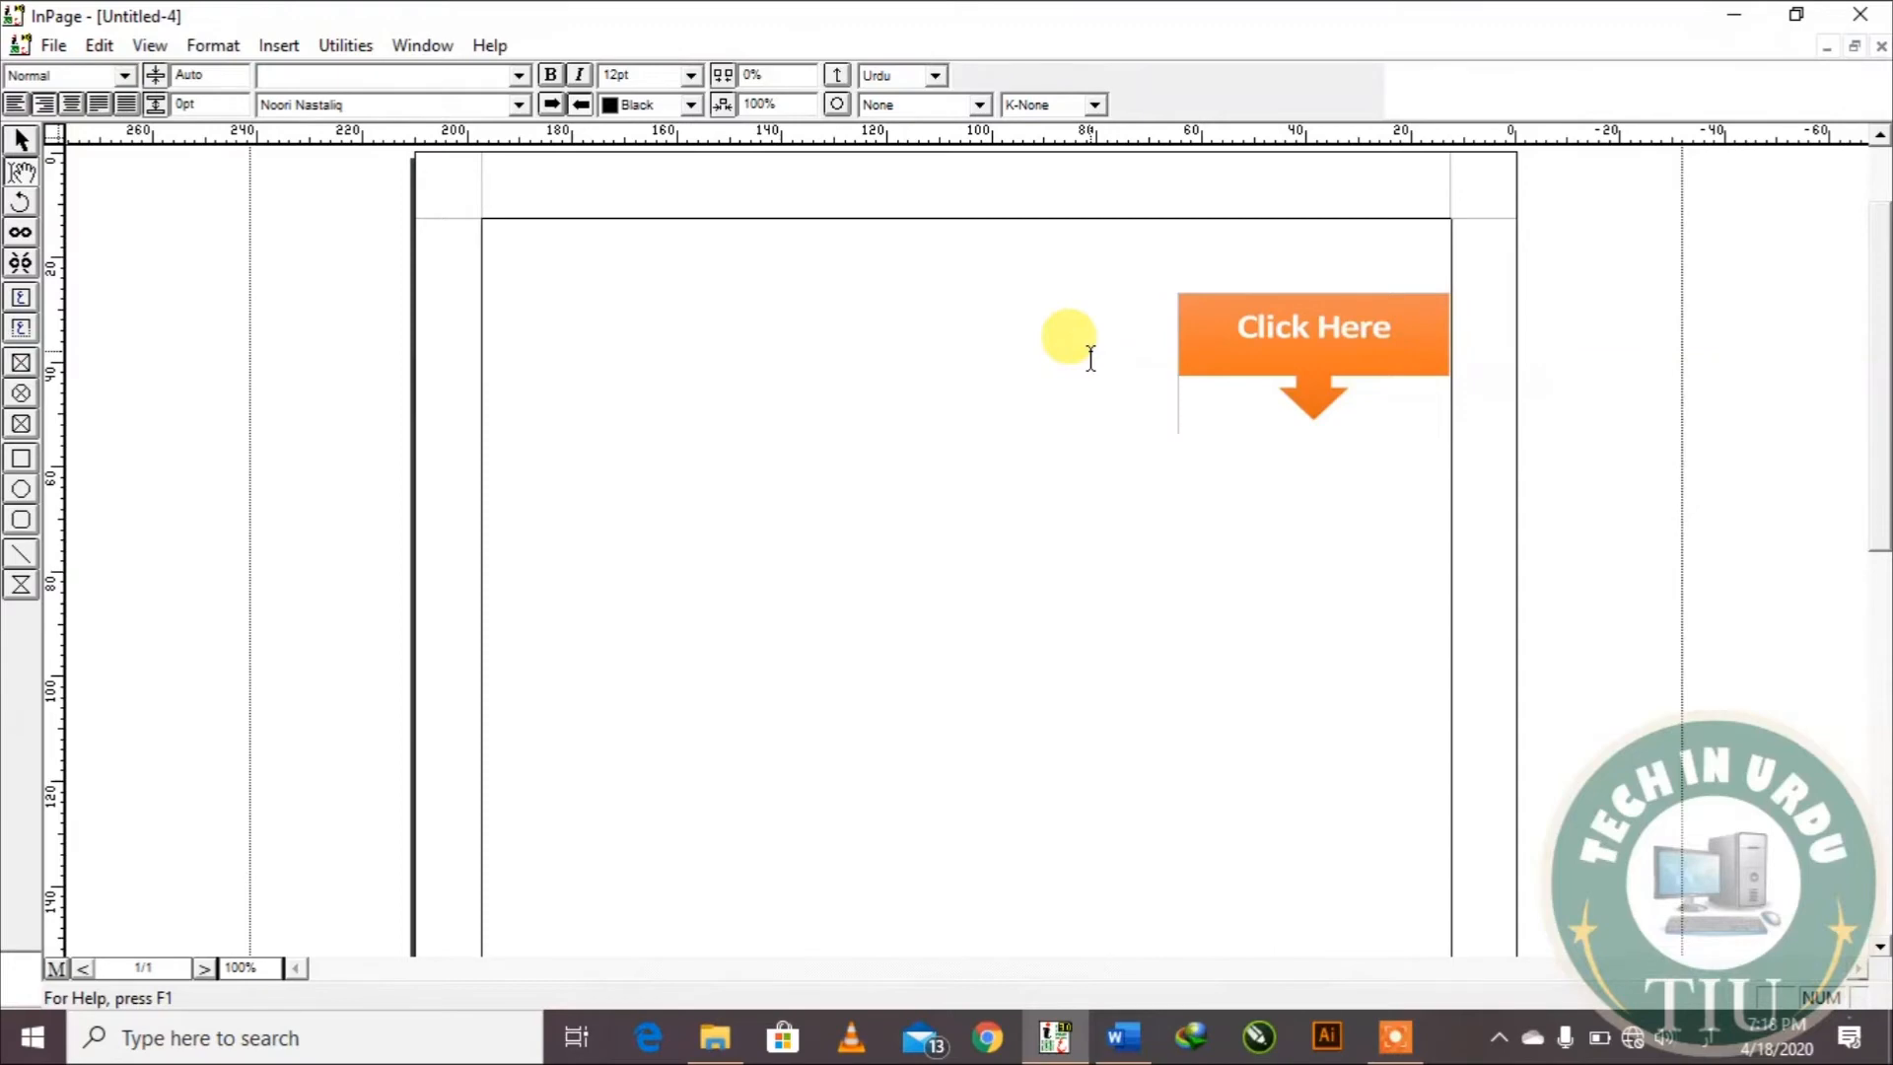
# Step: Start a new line below the inserted picture and paste the callout again with the ordinary Paste command
pyautogui.press('Return')
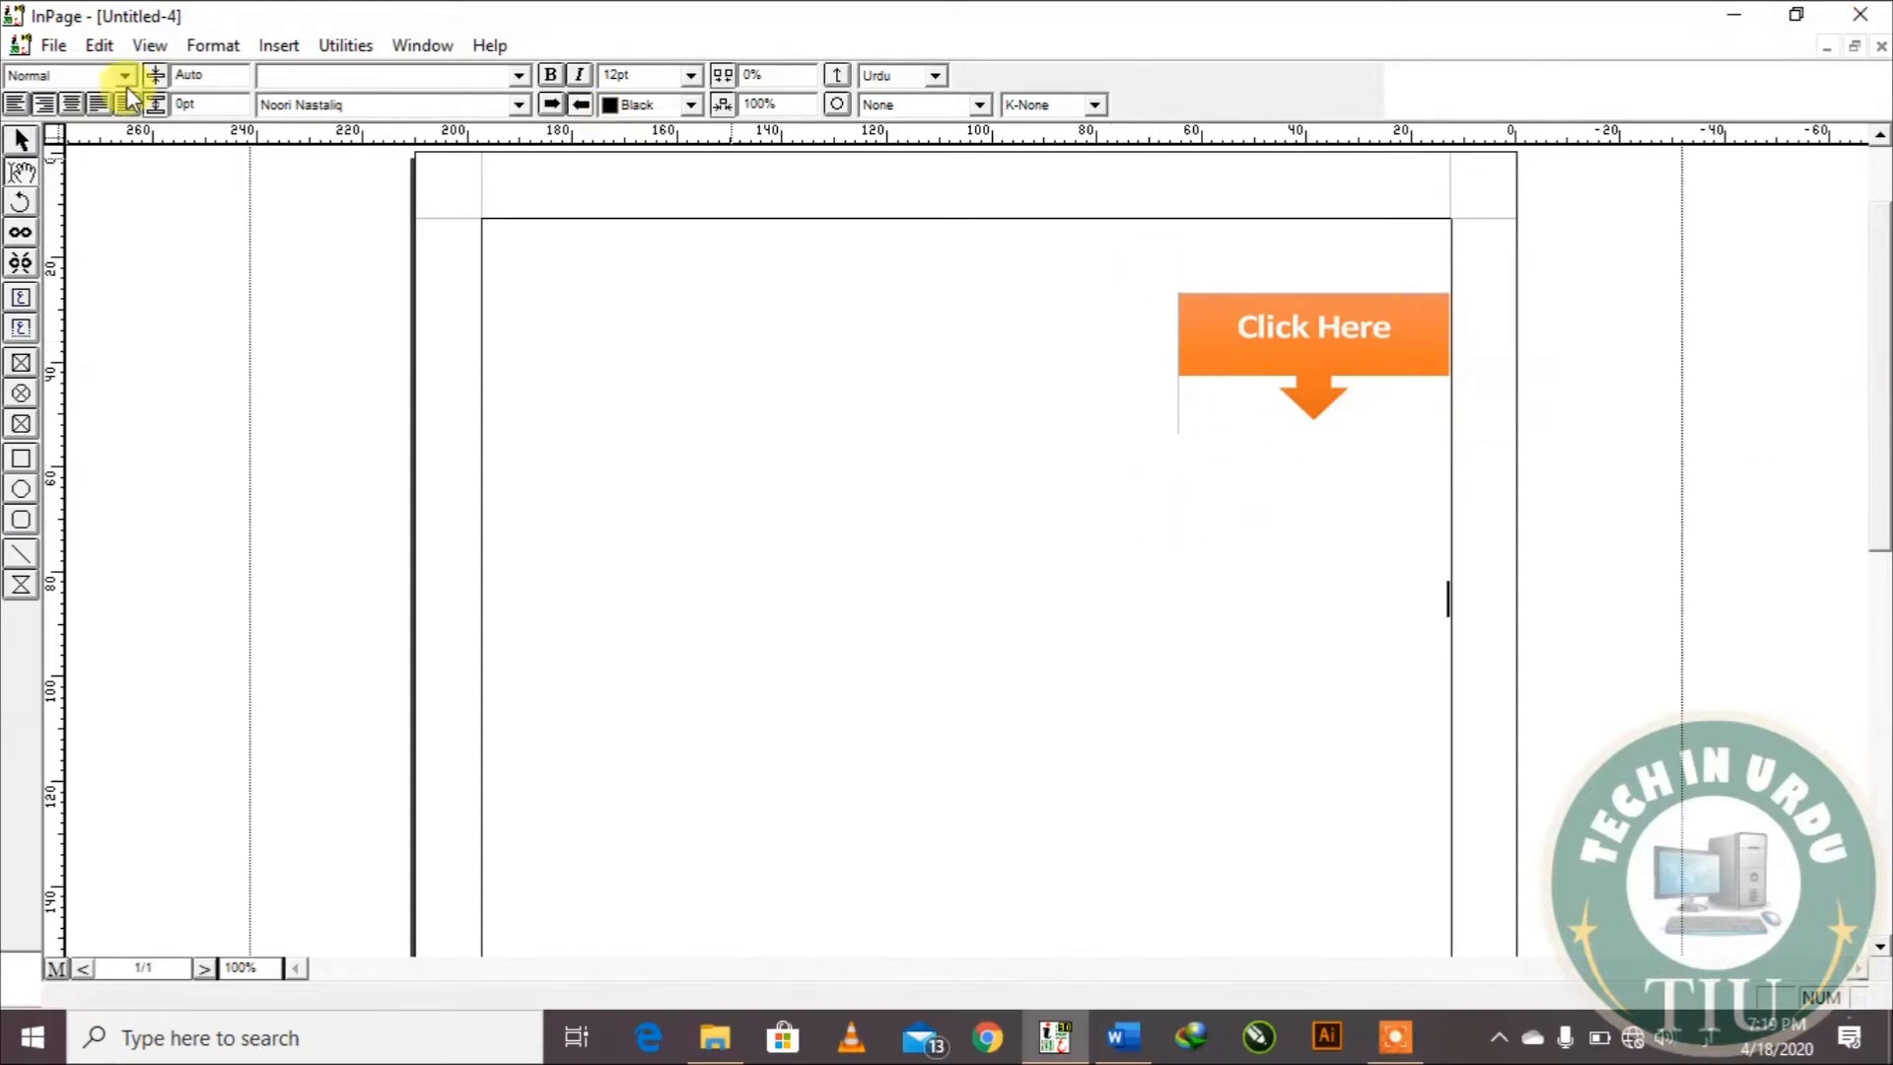
pyautogui.click(98, 46)
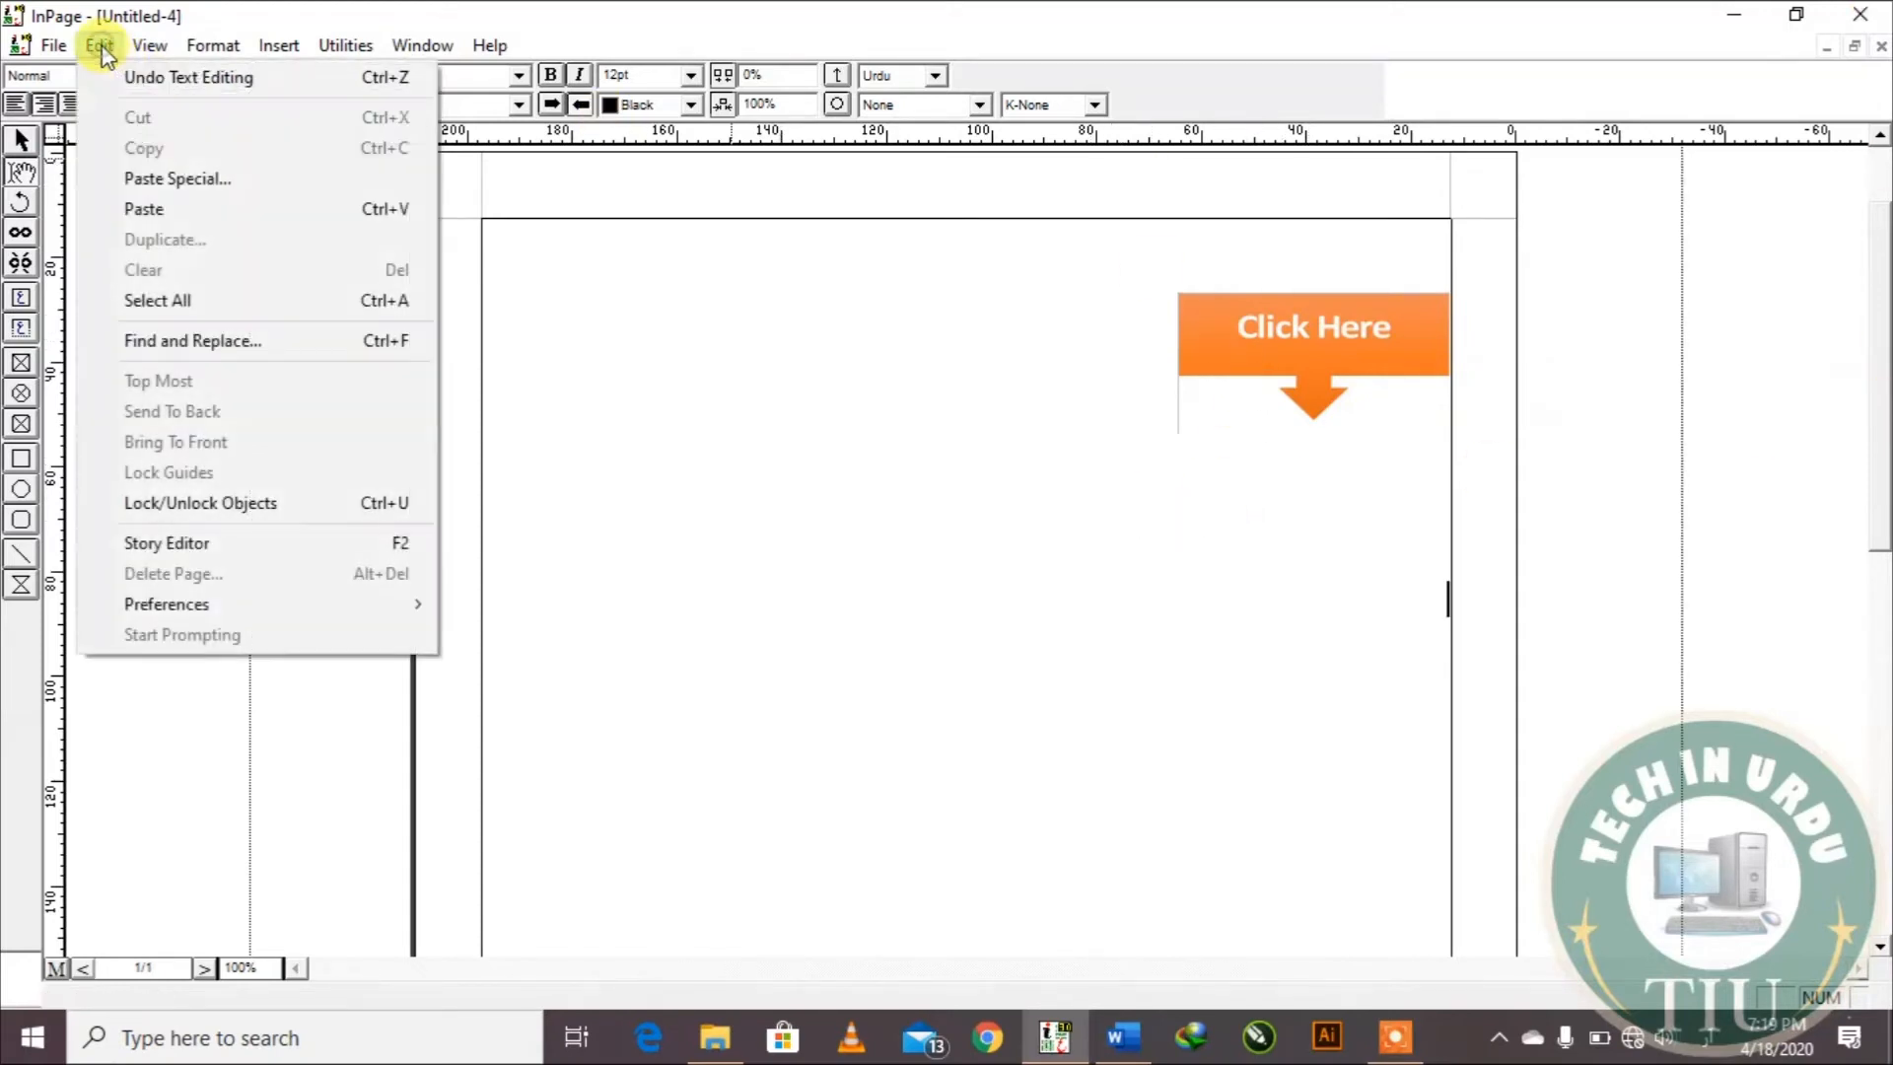
pyautogui.click(167, 211)
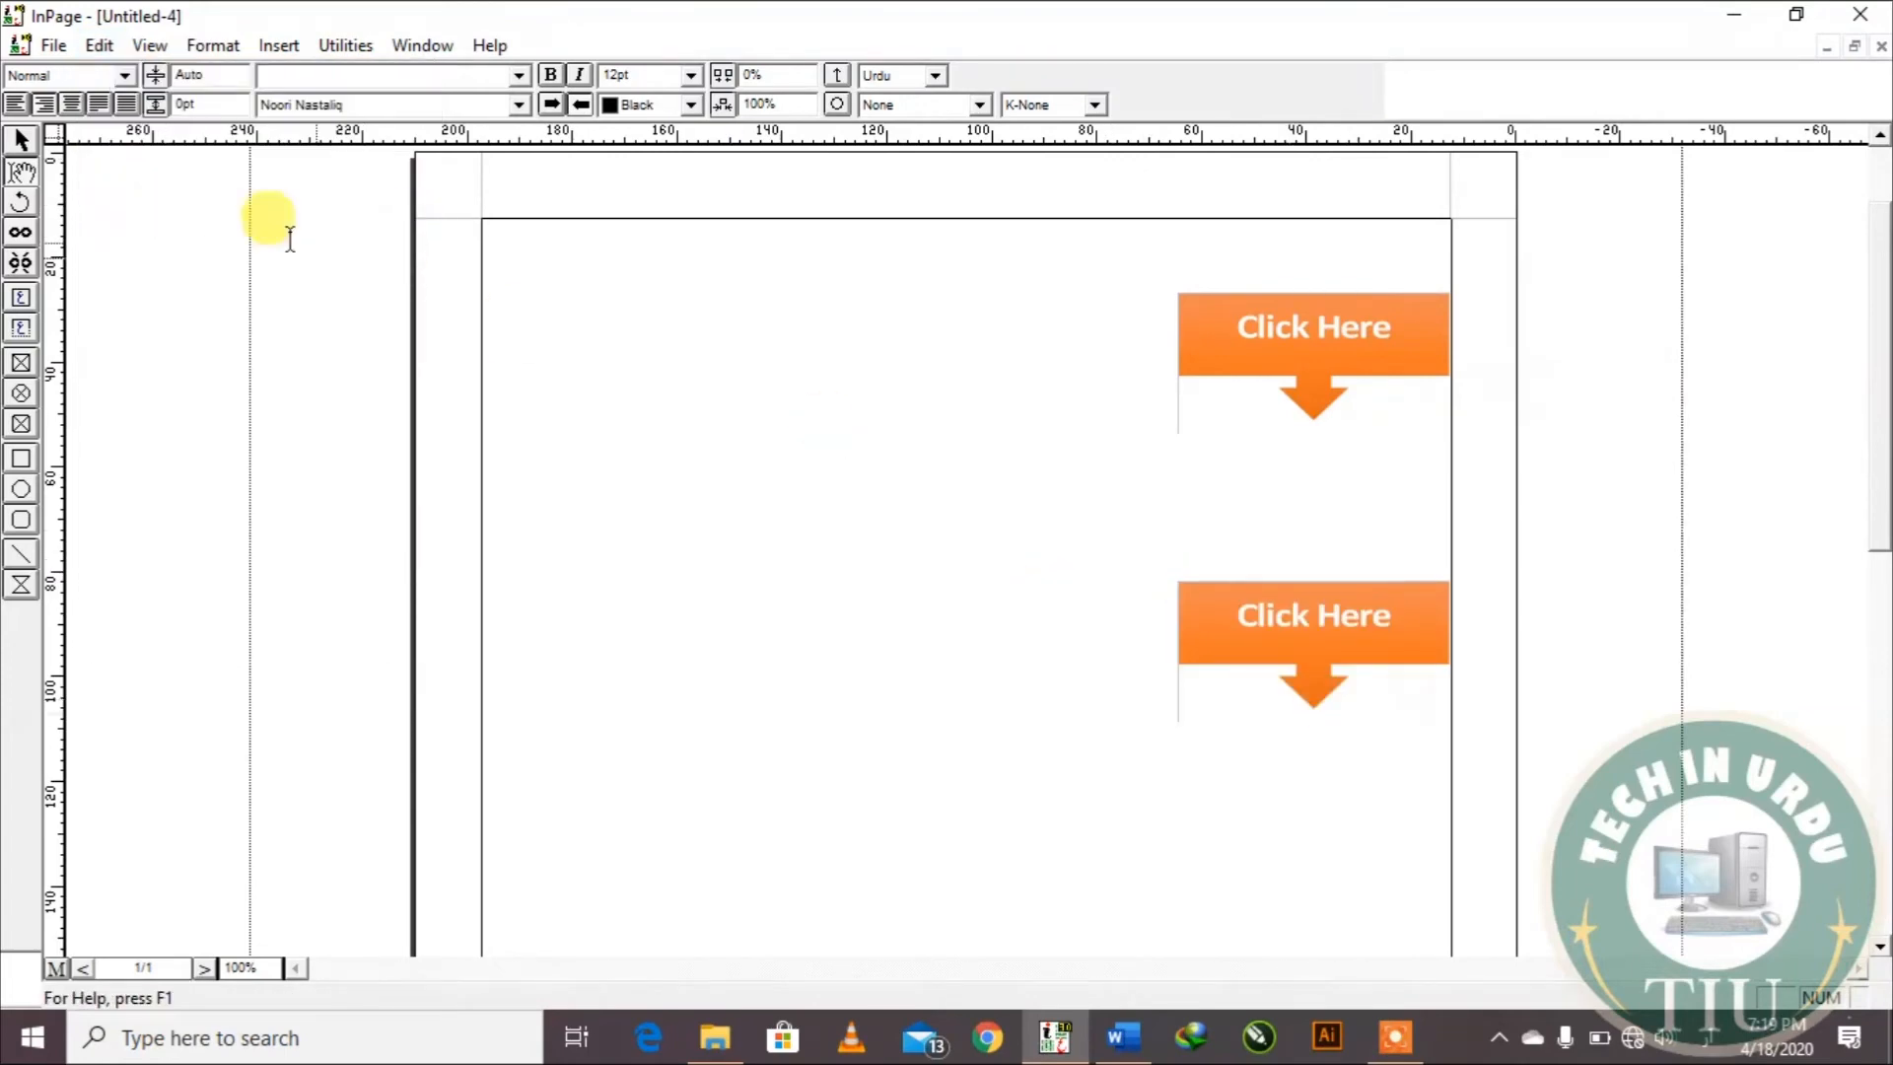
pyautogui.click(113, 46)
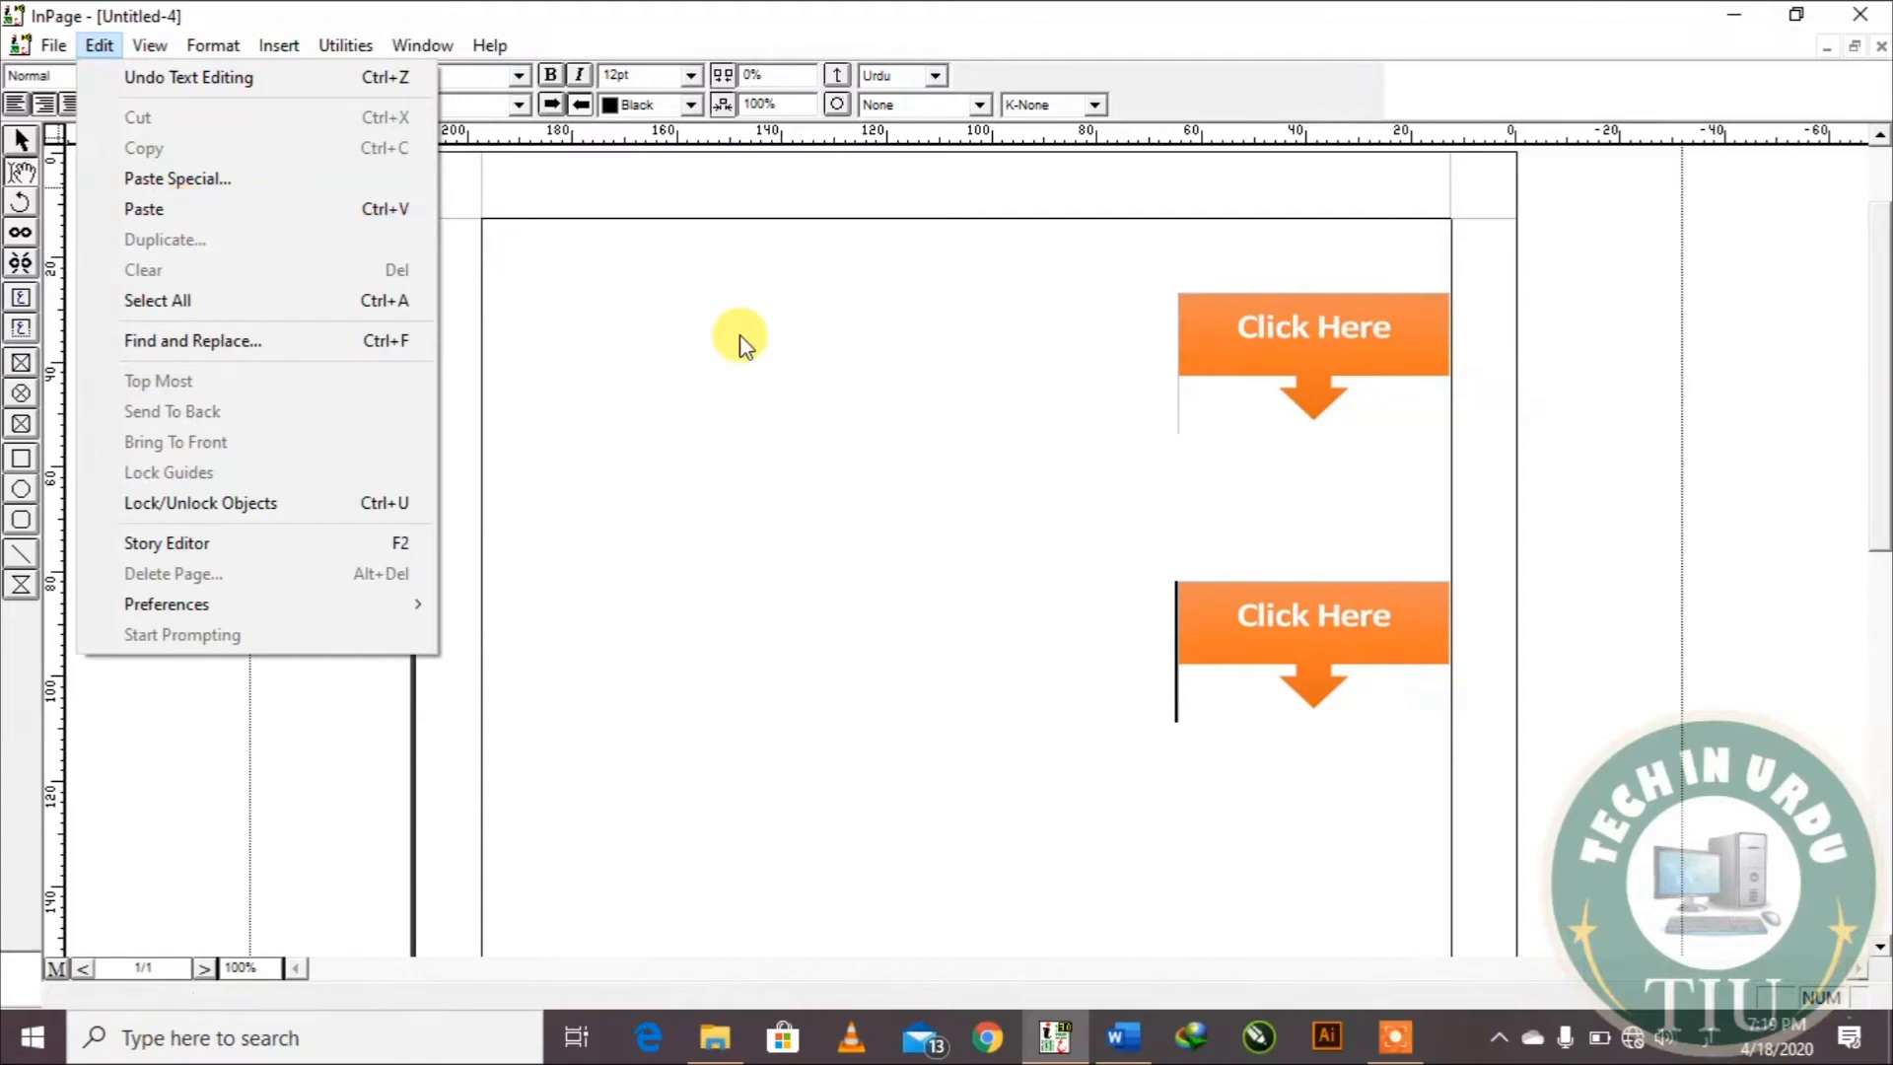
pyautogui.click(828, 397)
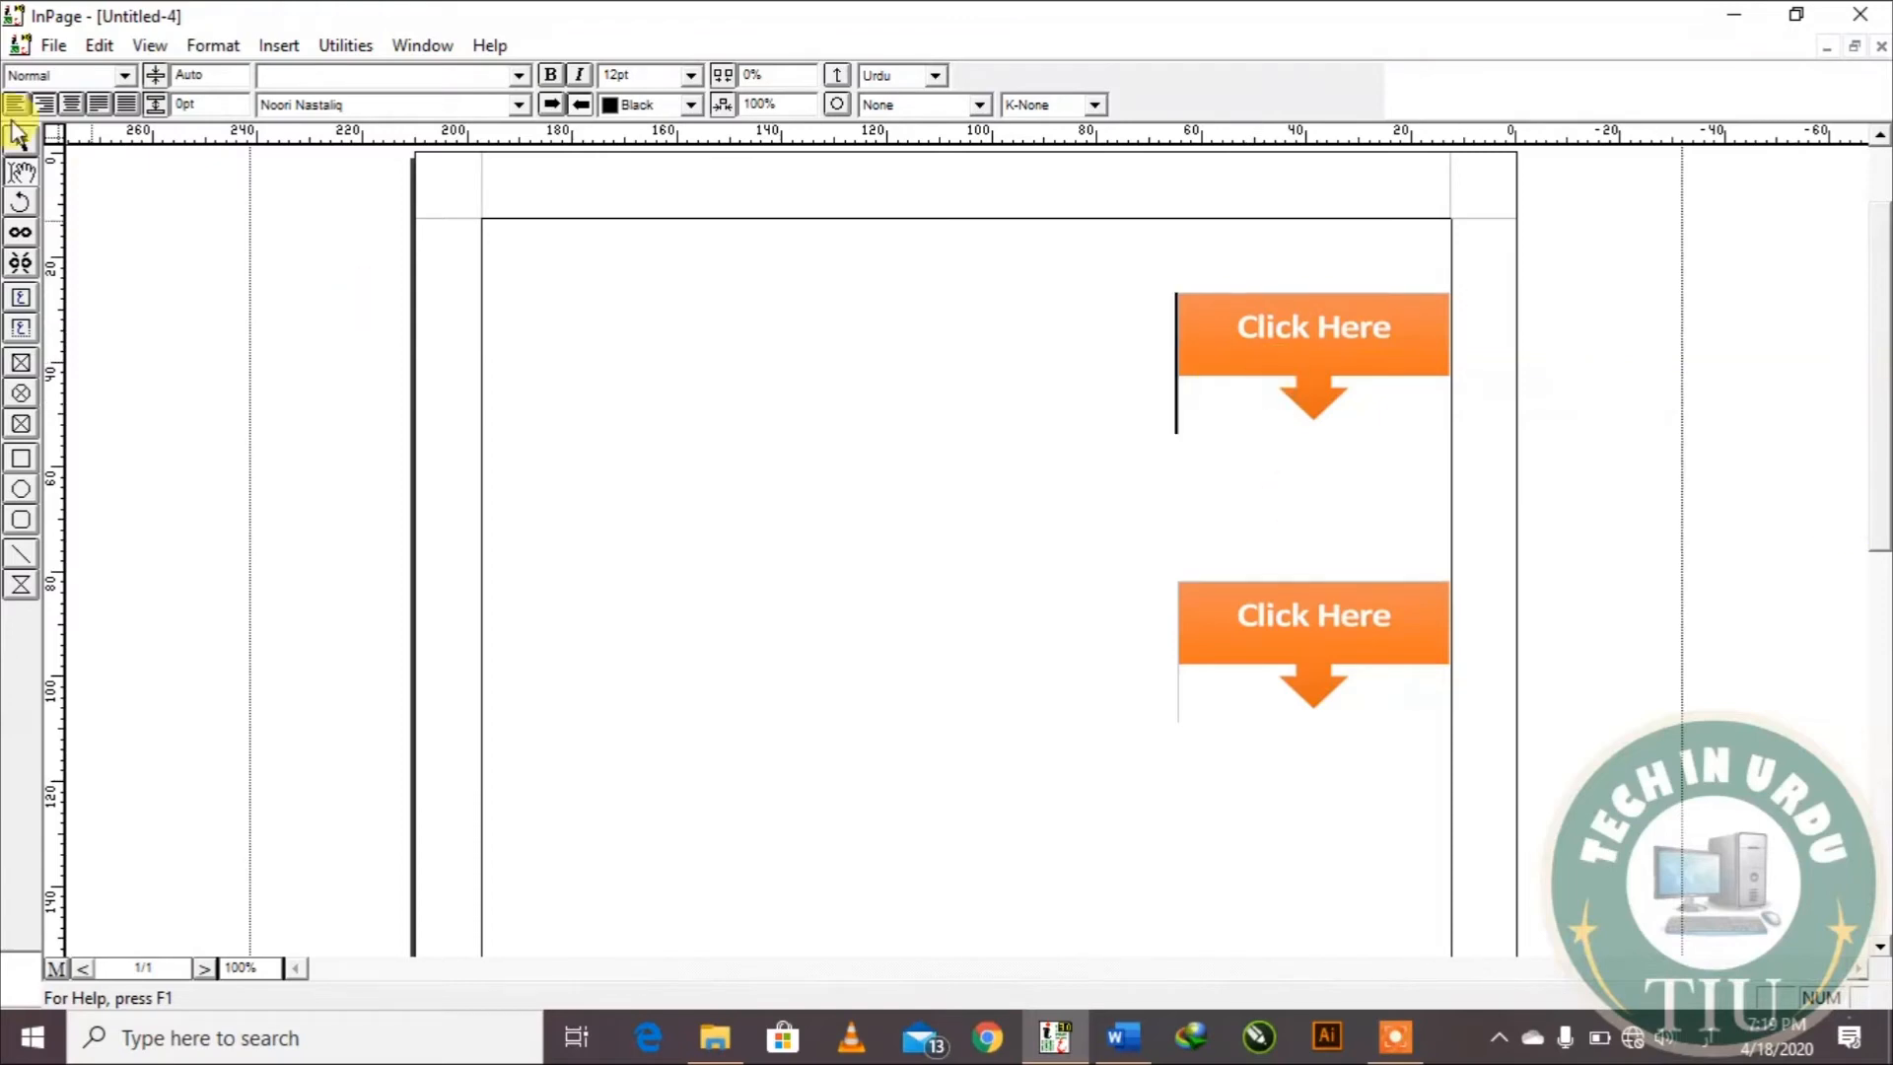
pyautogui.click(100, 46)
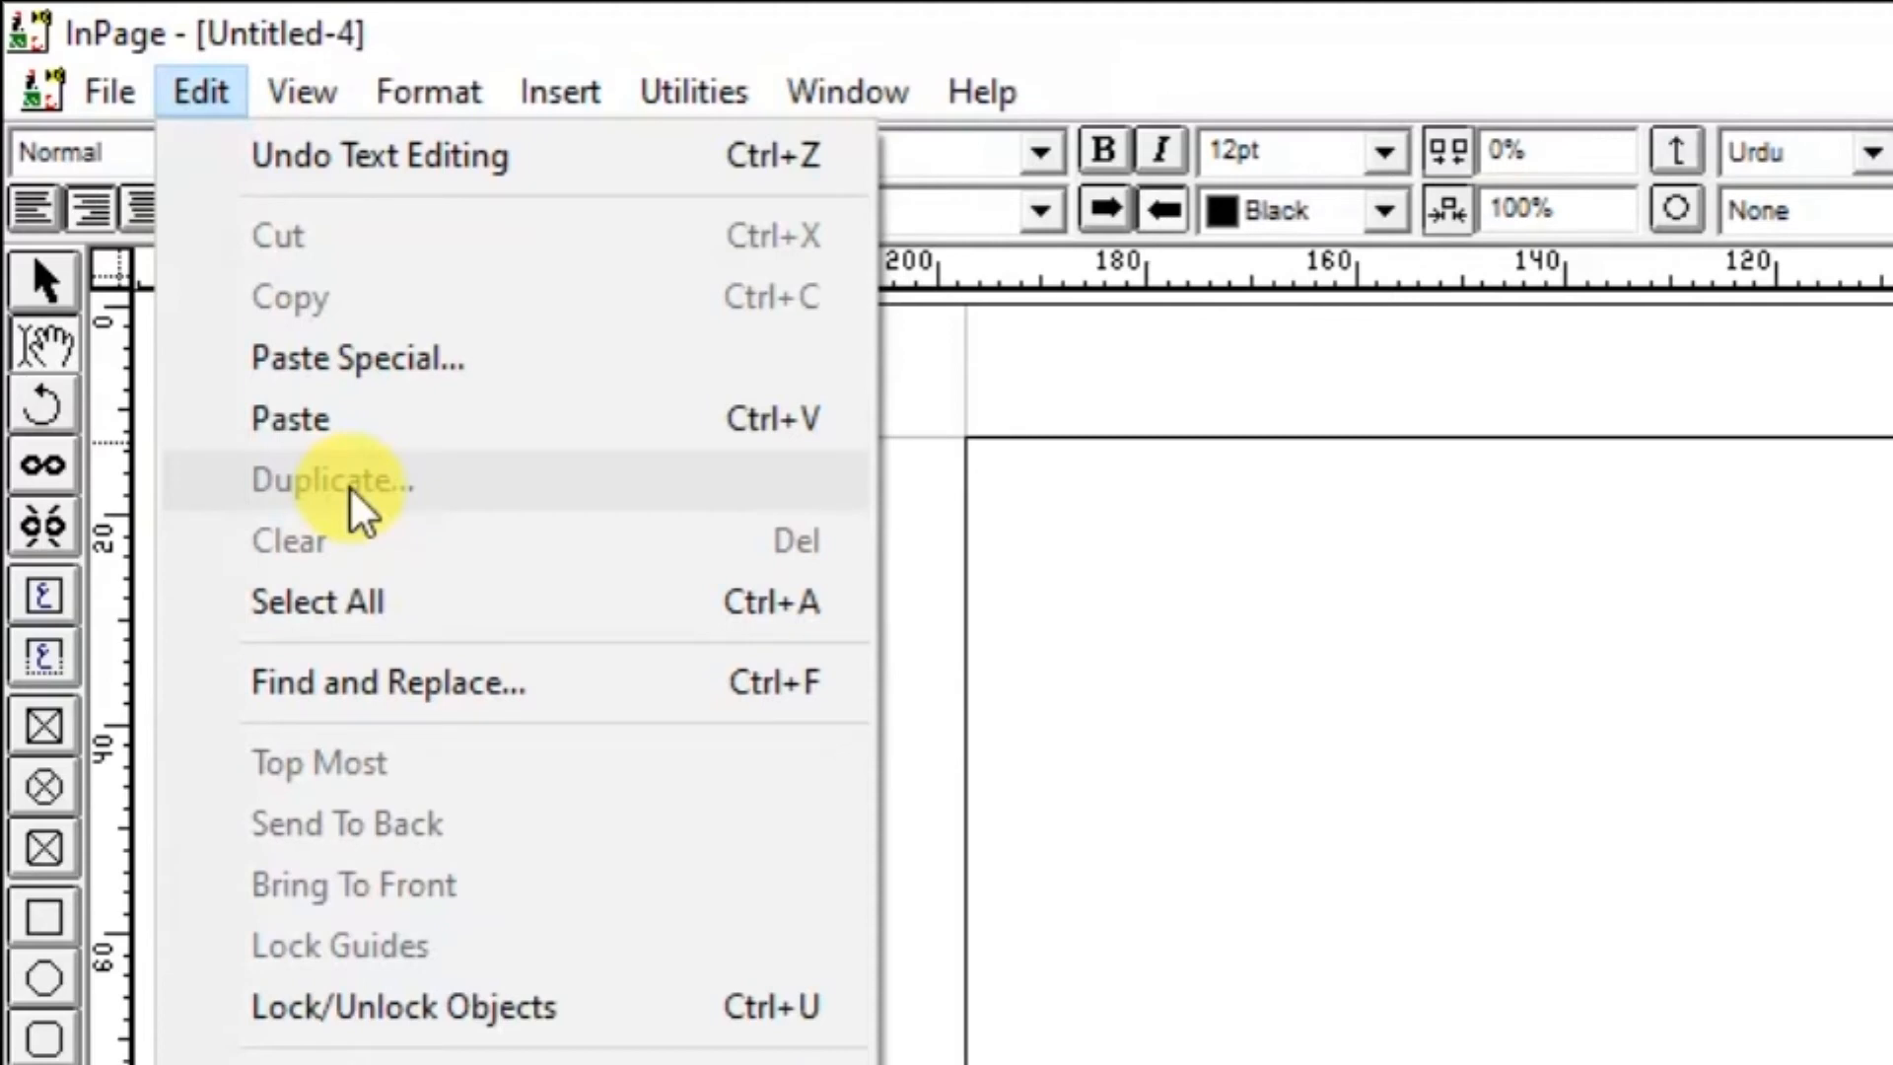
pyautogui.click(1388, 577)
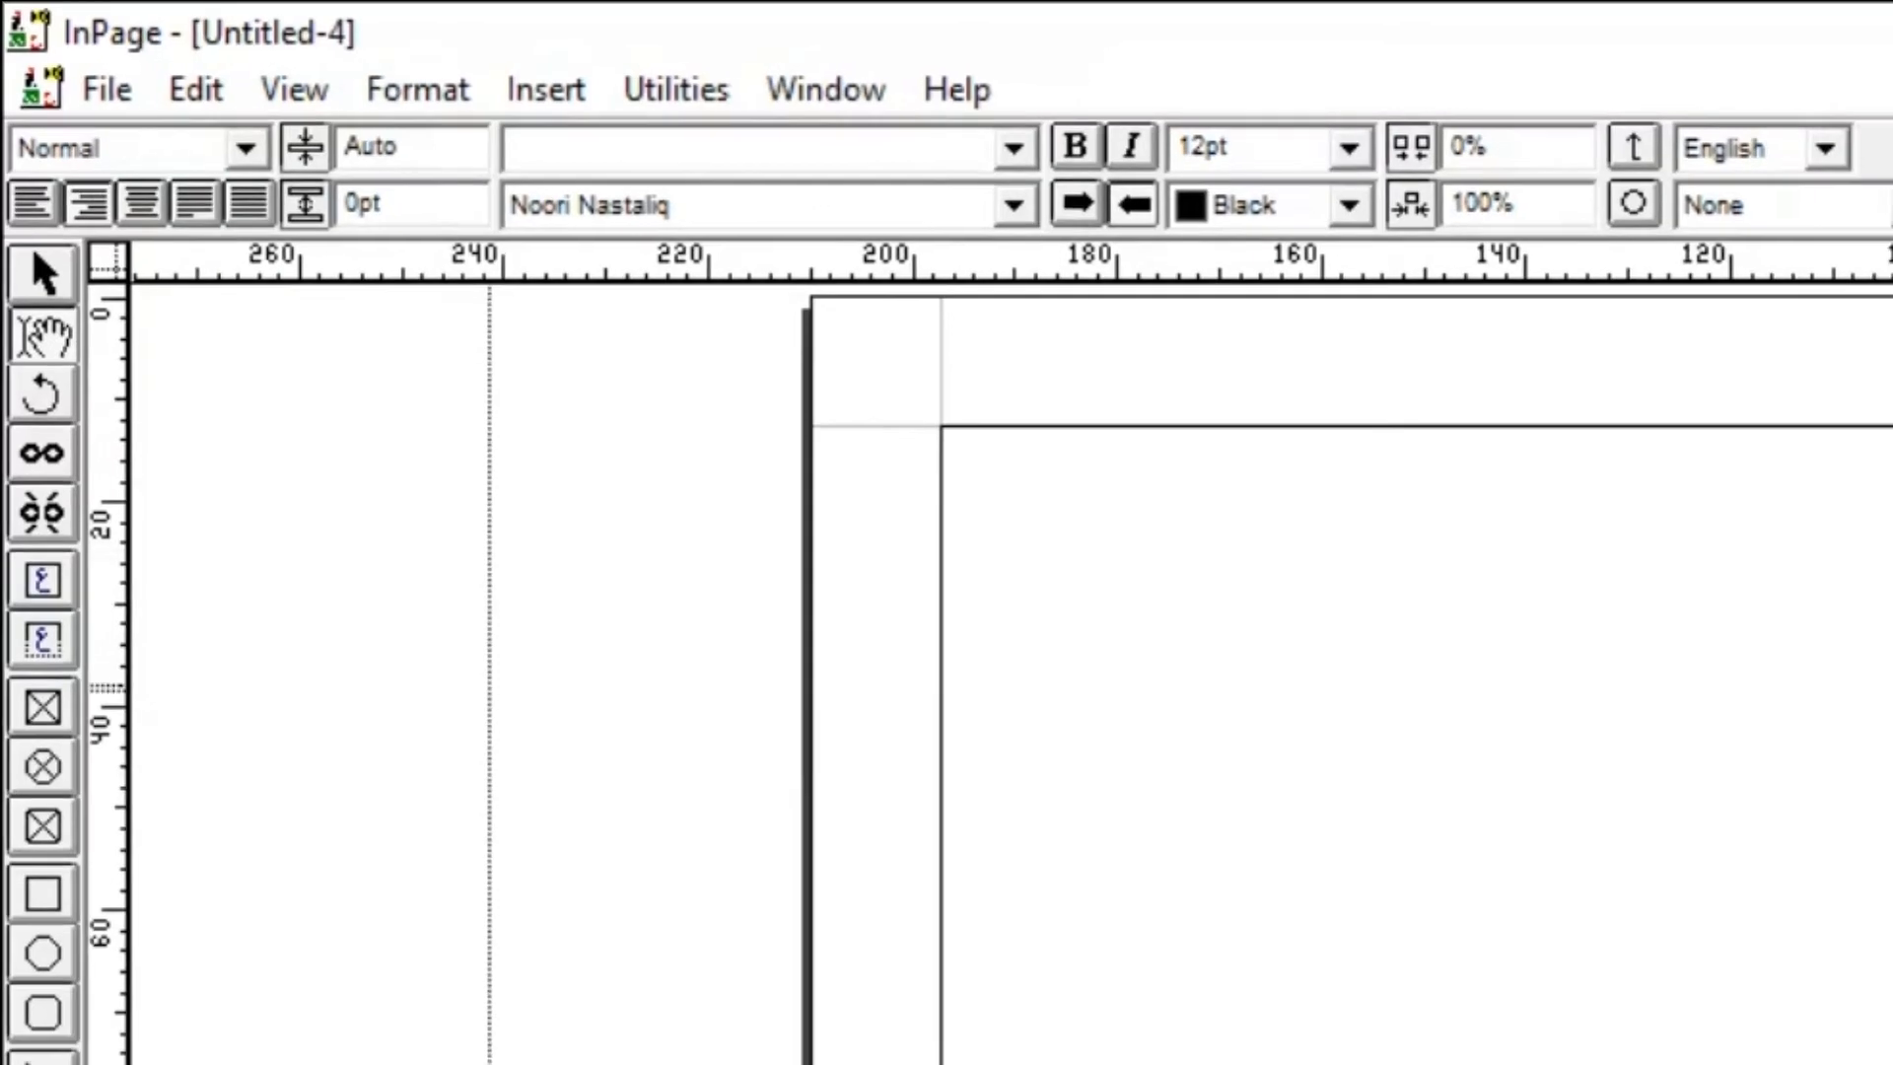
pyautogui.click(1707, 523)
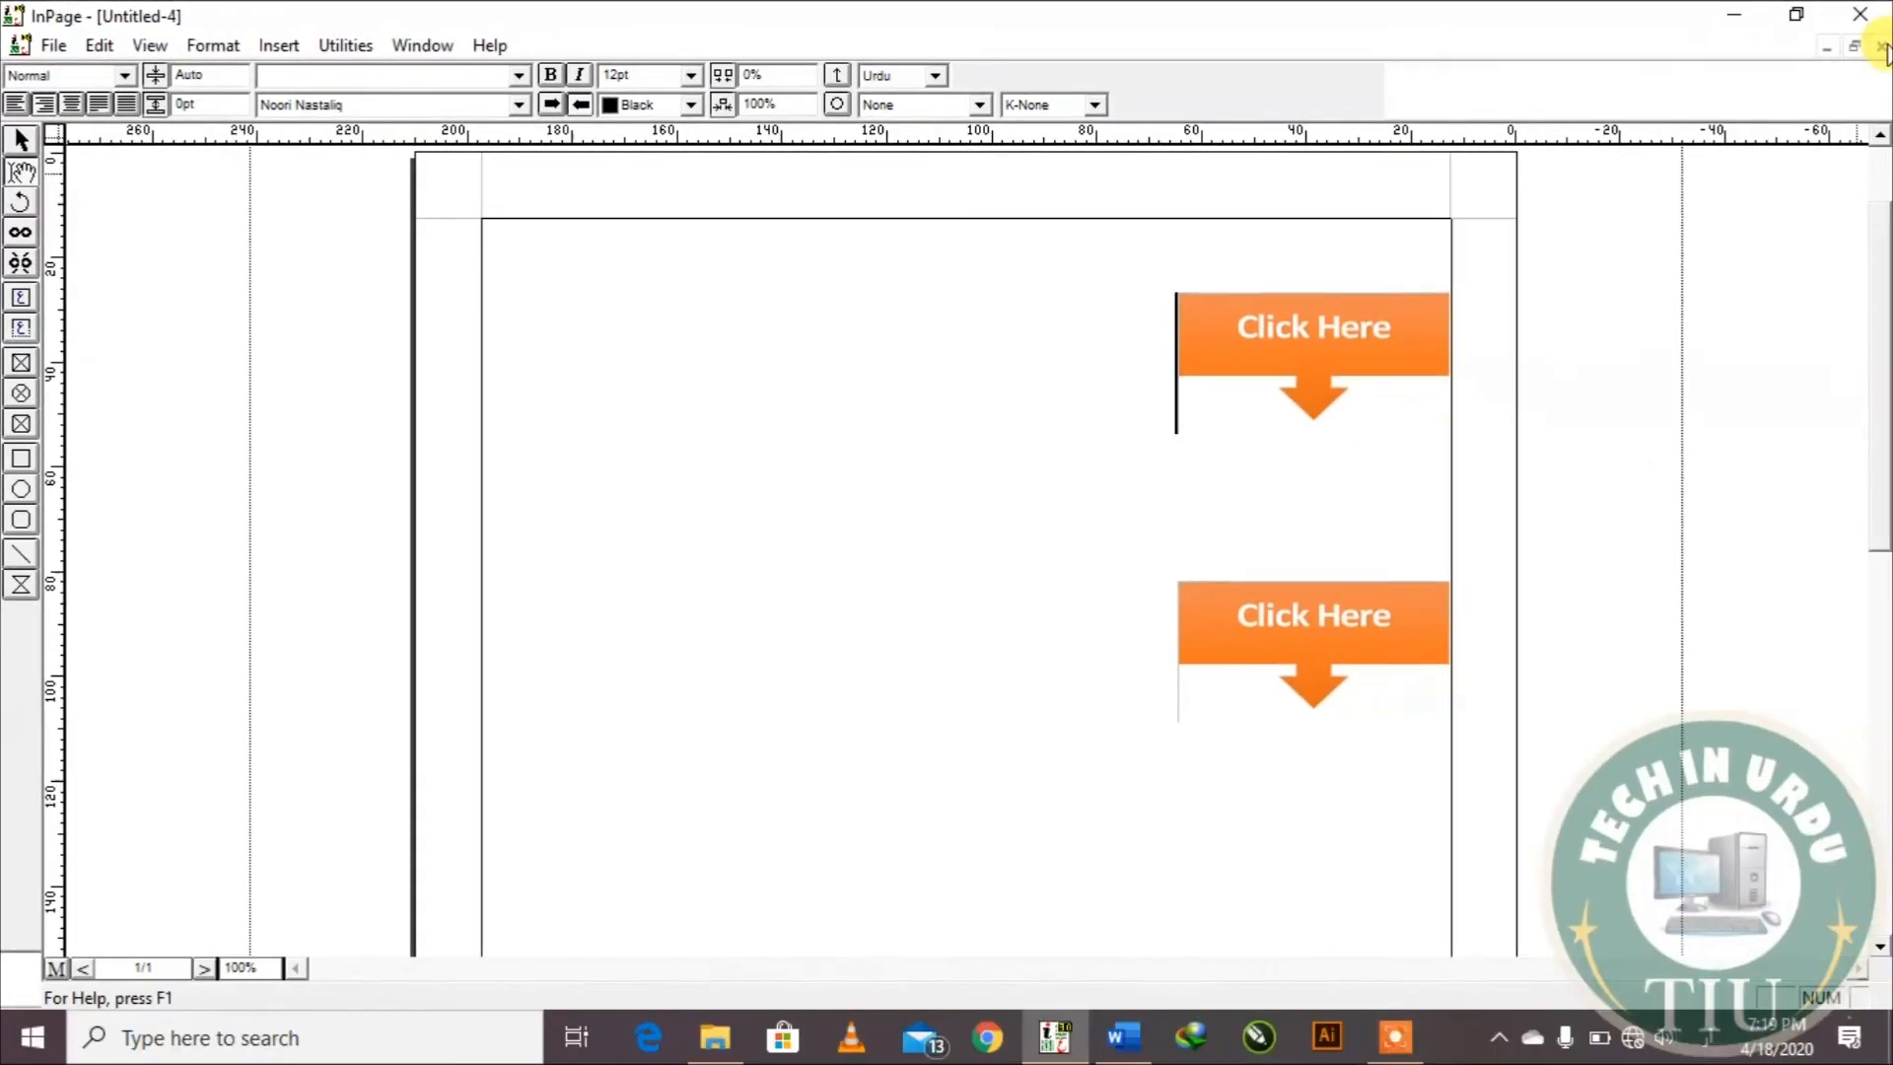
# Step: Close the document without saving and create another one-page A4 portrait document with Right To Left direction
pyautogui.click(1882, 47)
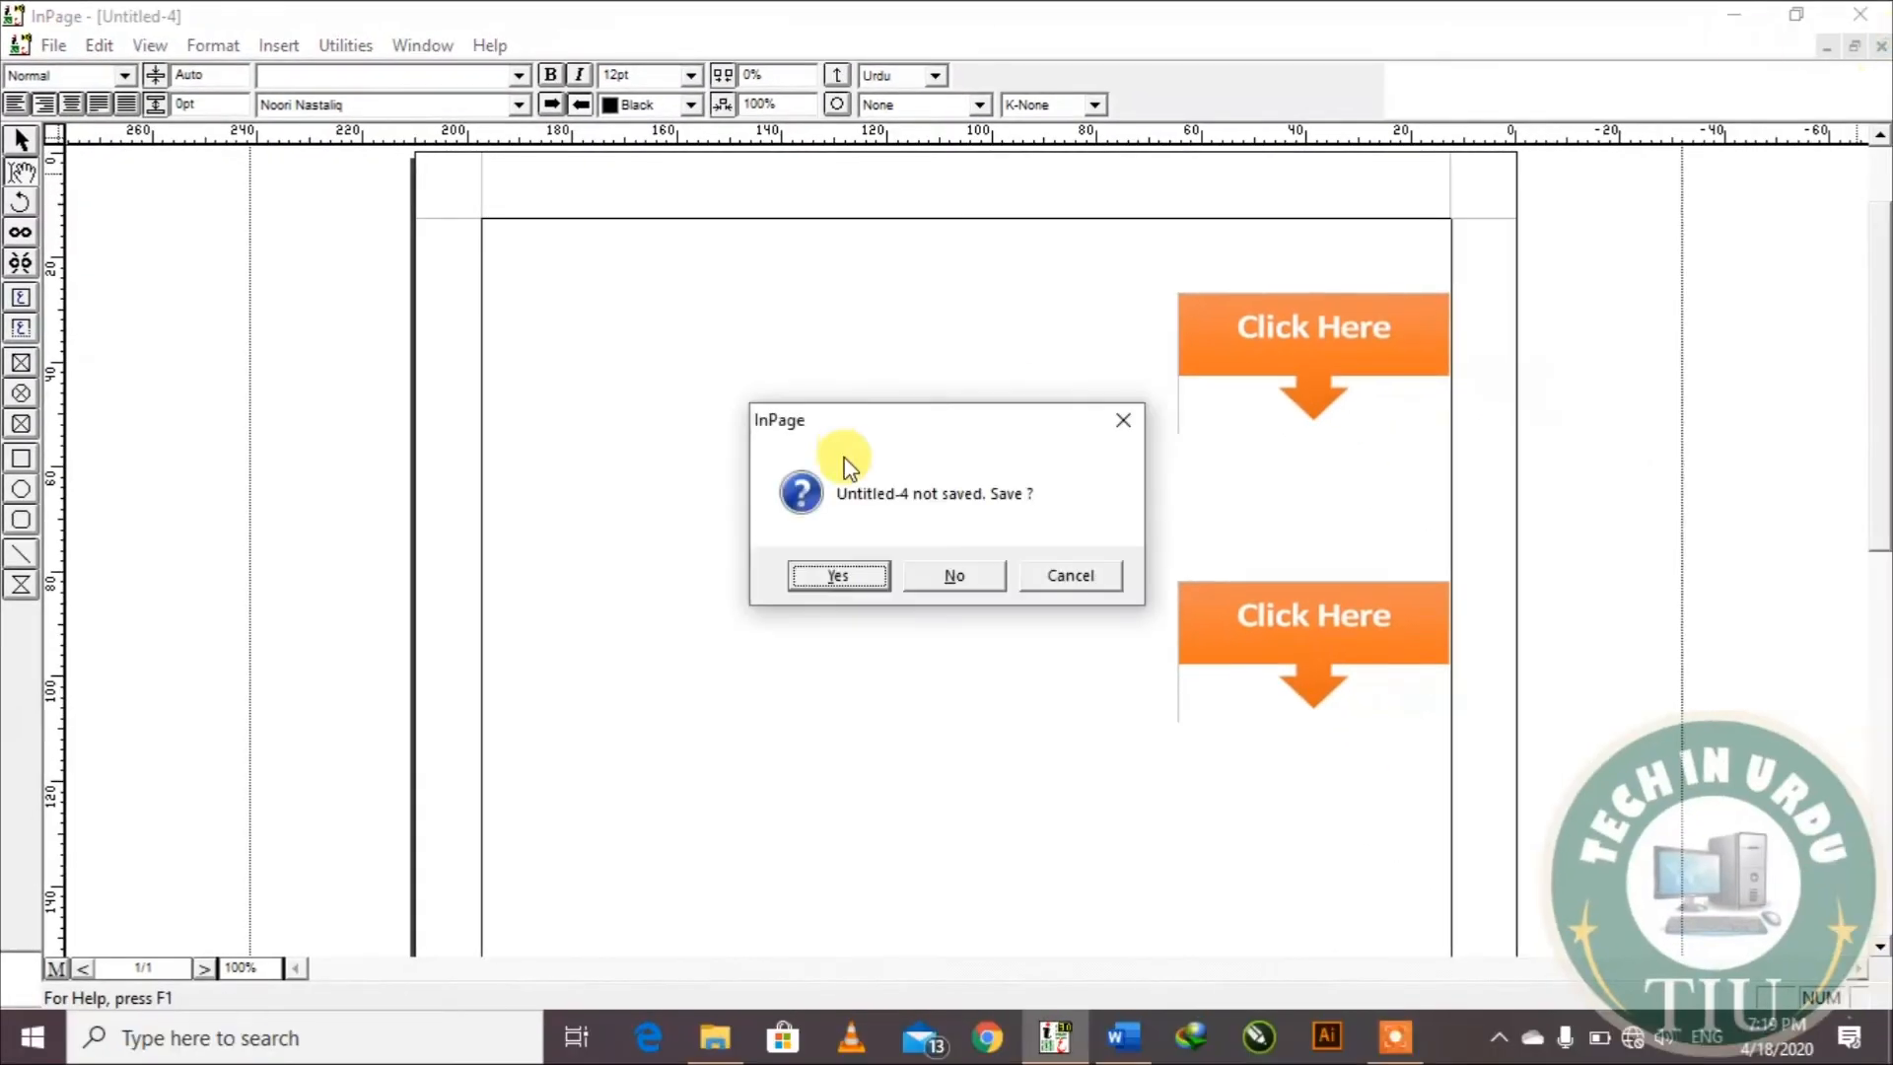
pyautogui.click(952, 575)
pyautogui.click(17, 47)
pyautogui.click(21, 72)
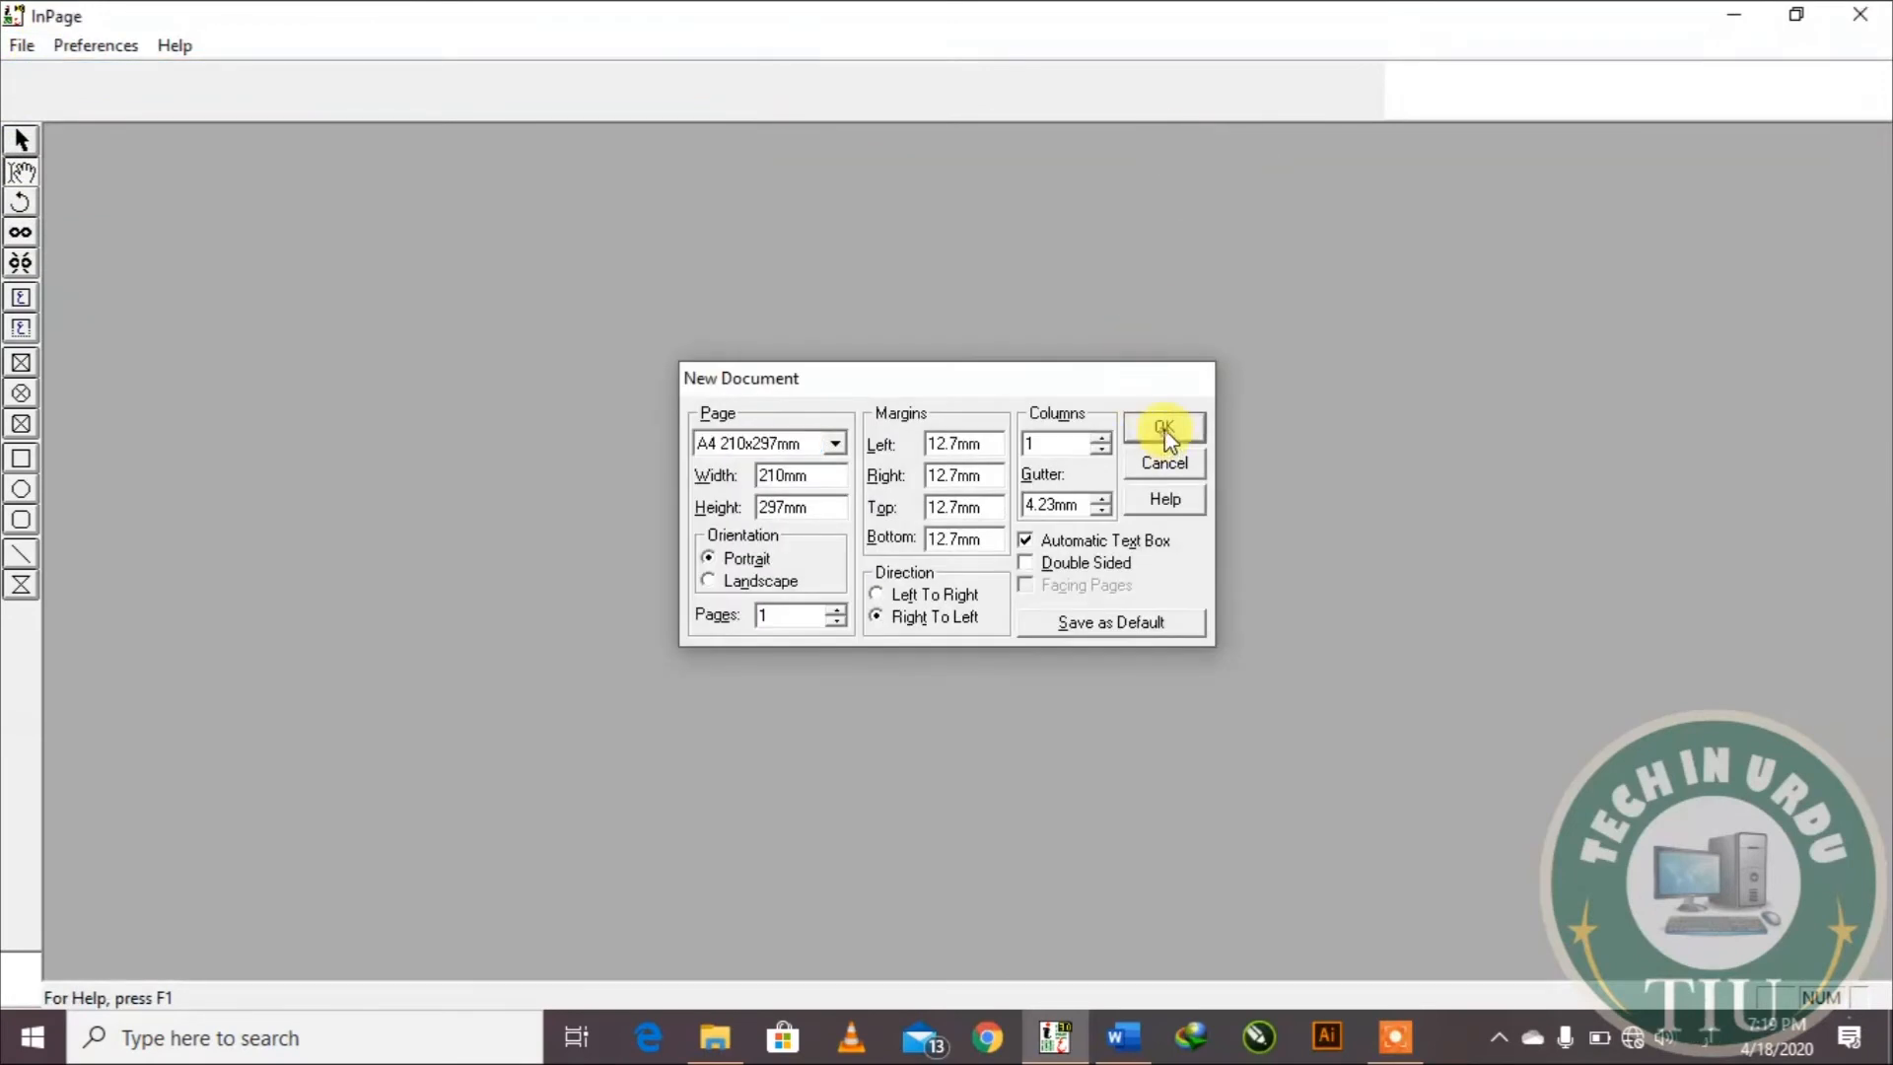
pyautogui.click(1163, 429)
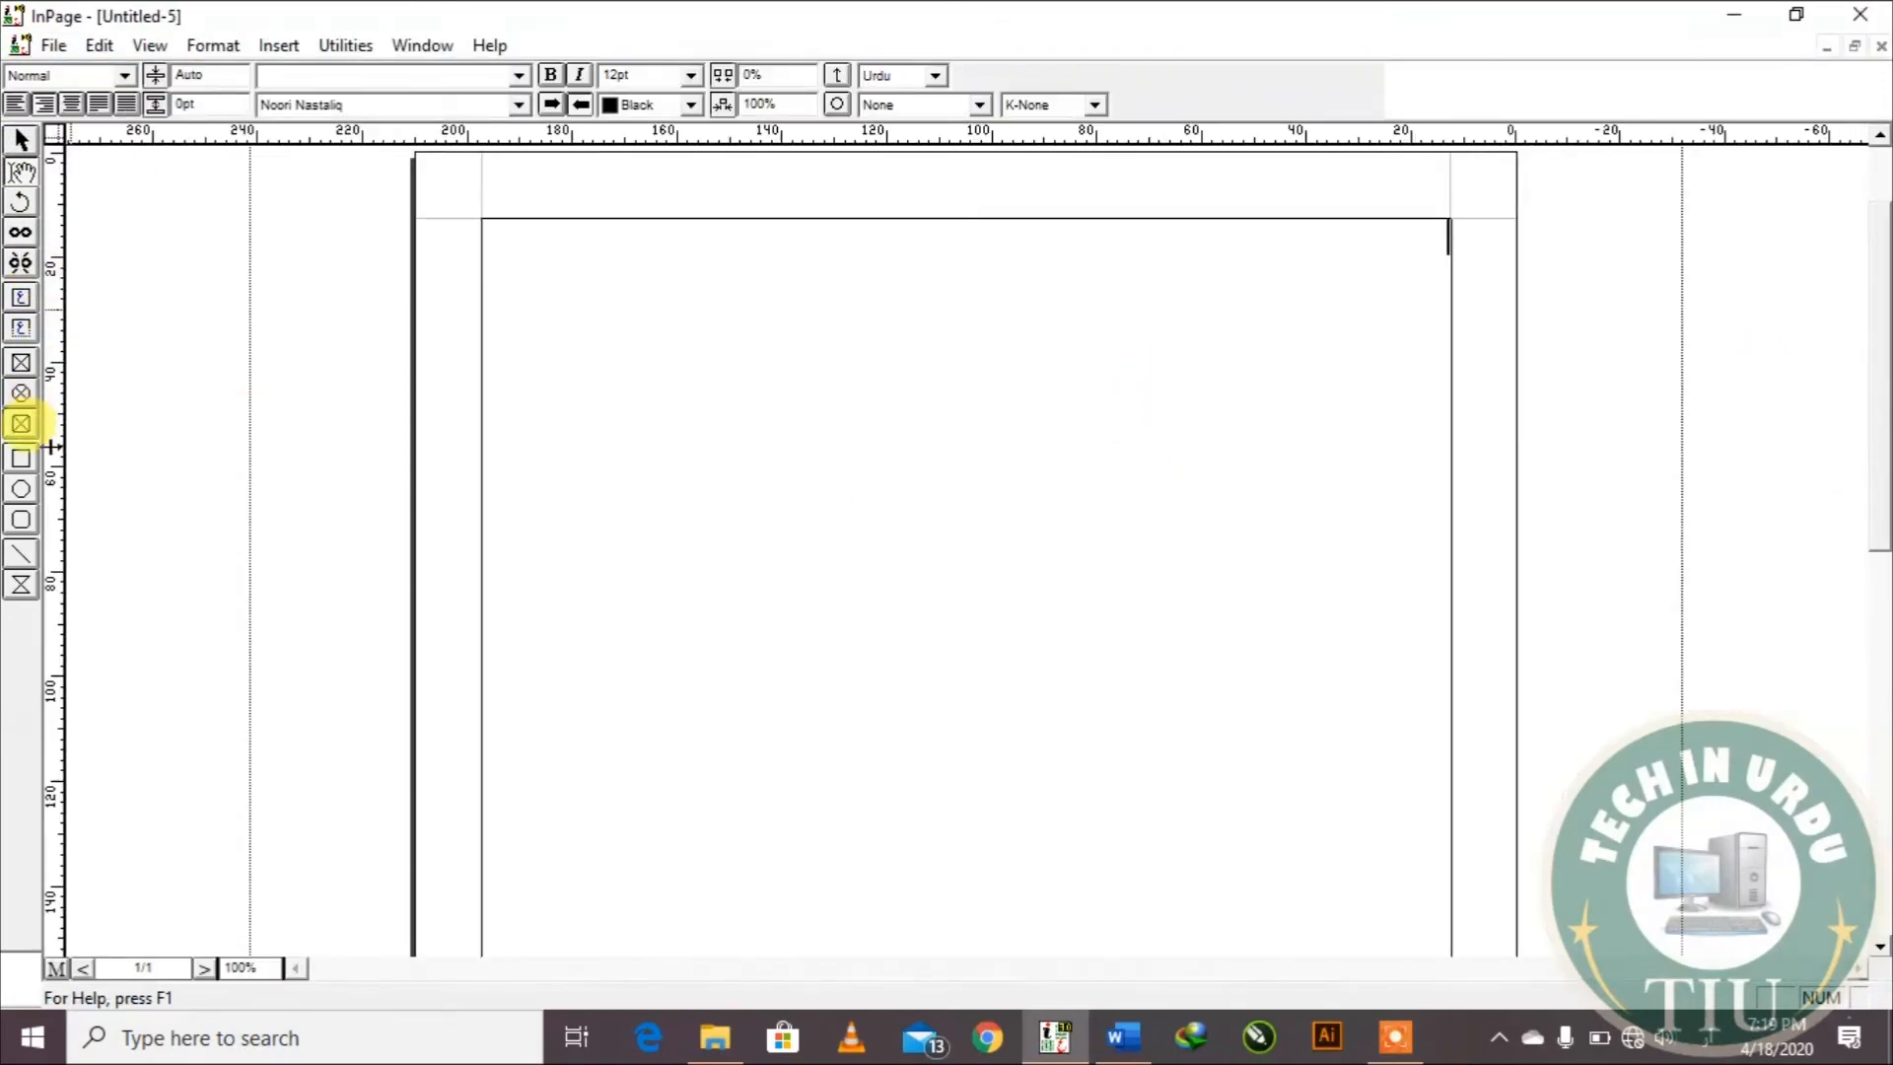
# Step: Draw a rounded rectangle about 45 mm wide and 30 mm high near the page's upper-right margin corner
pyautogui.click(21, 520)
pyautogui.moveTo(1232, 255); pyautogui.dragTo(1434, 414)
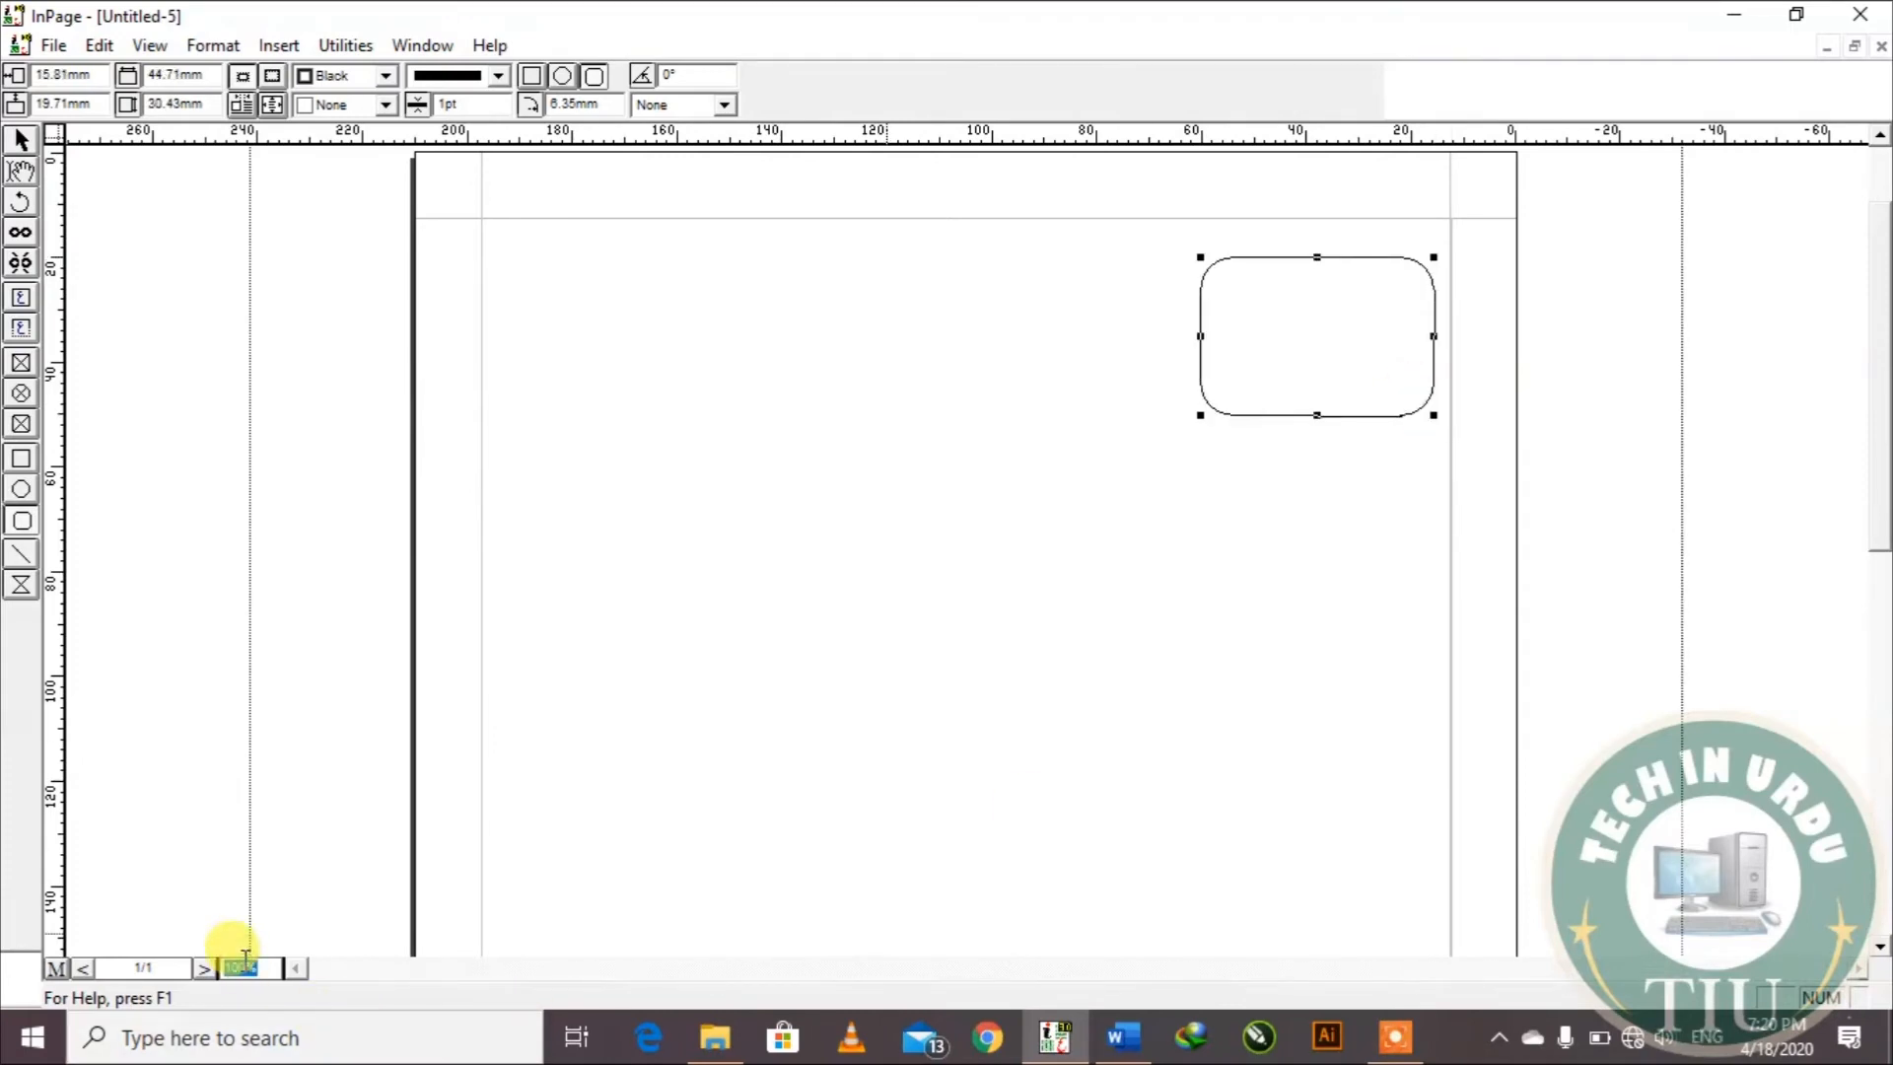
pyautogui.write('200')
pyautogui.press('Return')
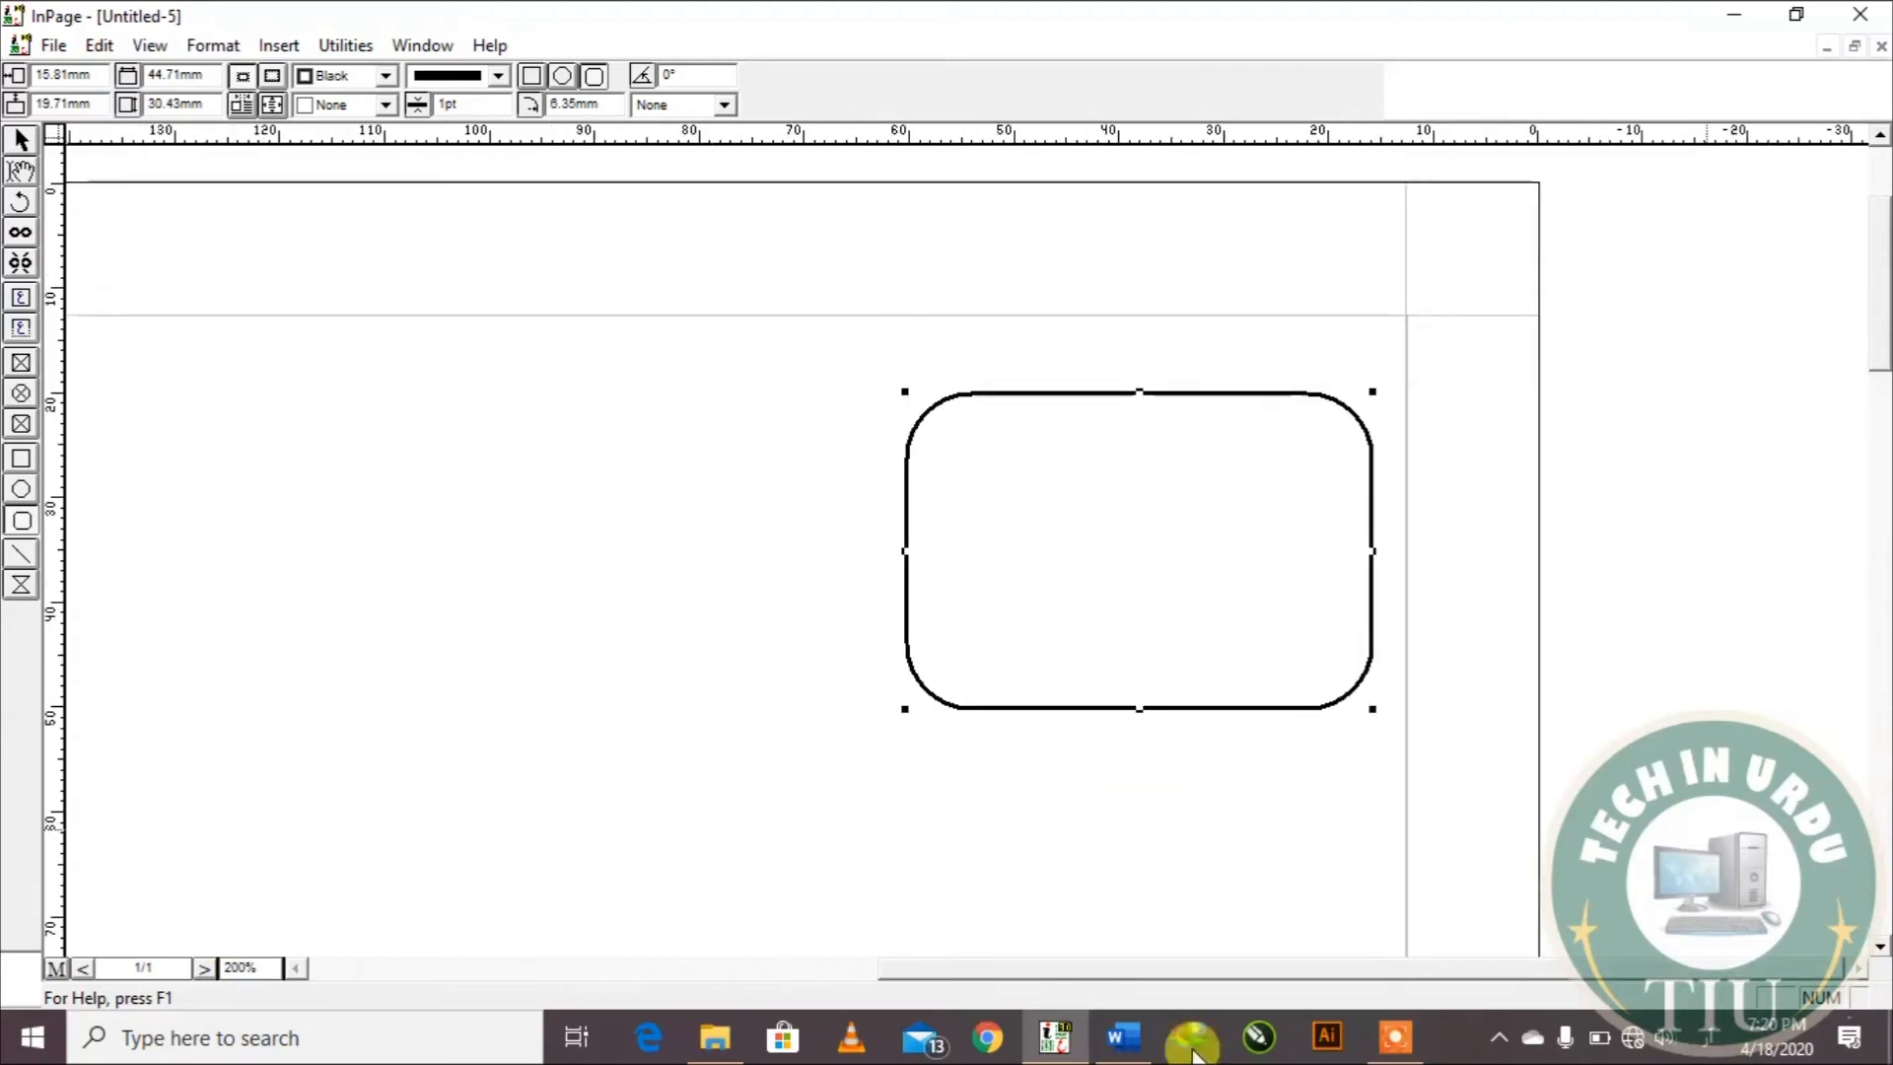
pyautogui.click(21, 140)
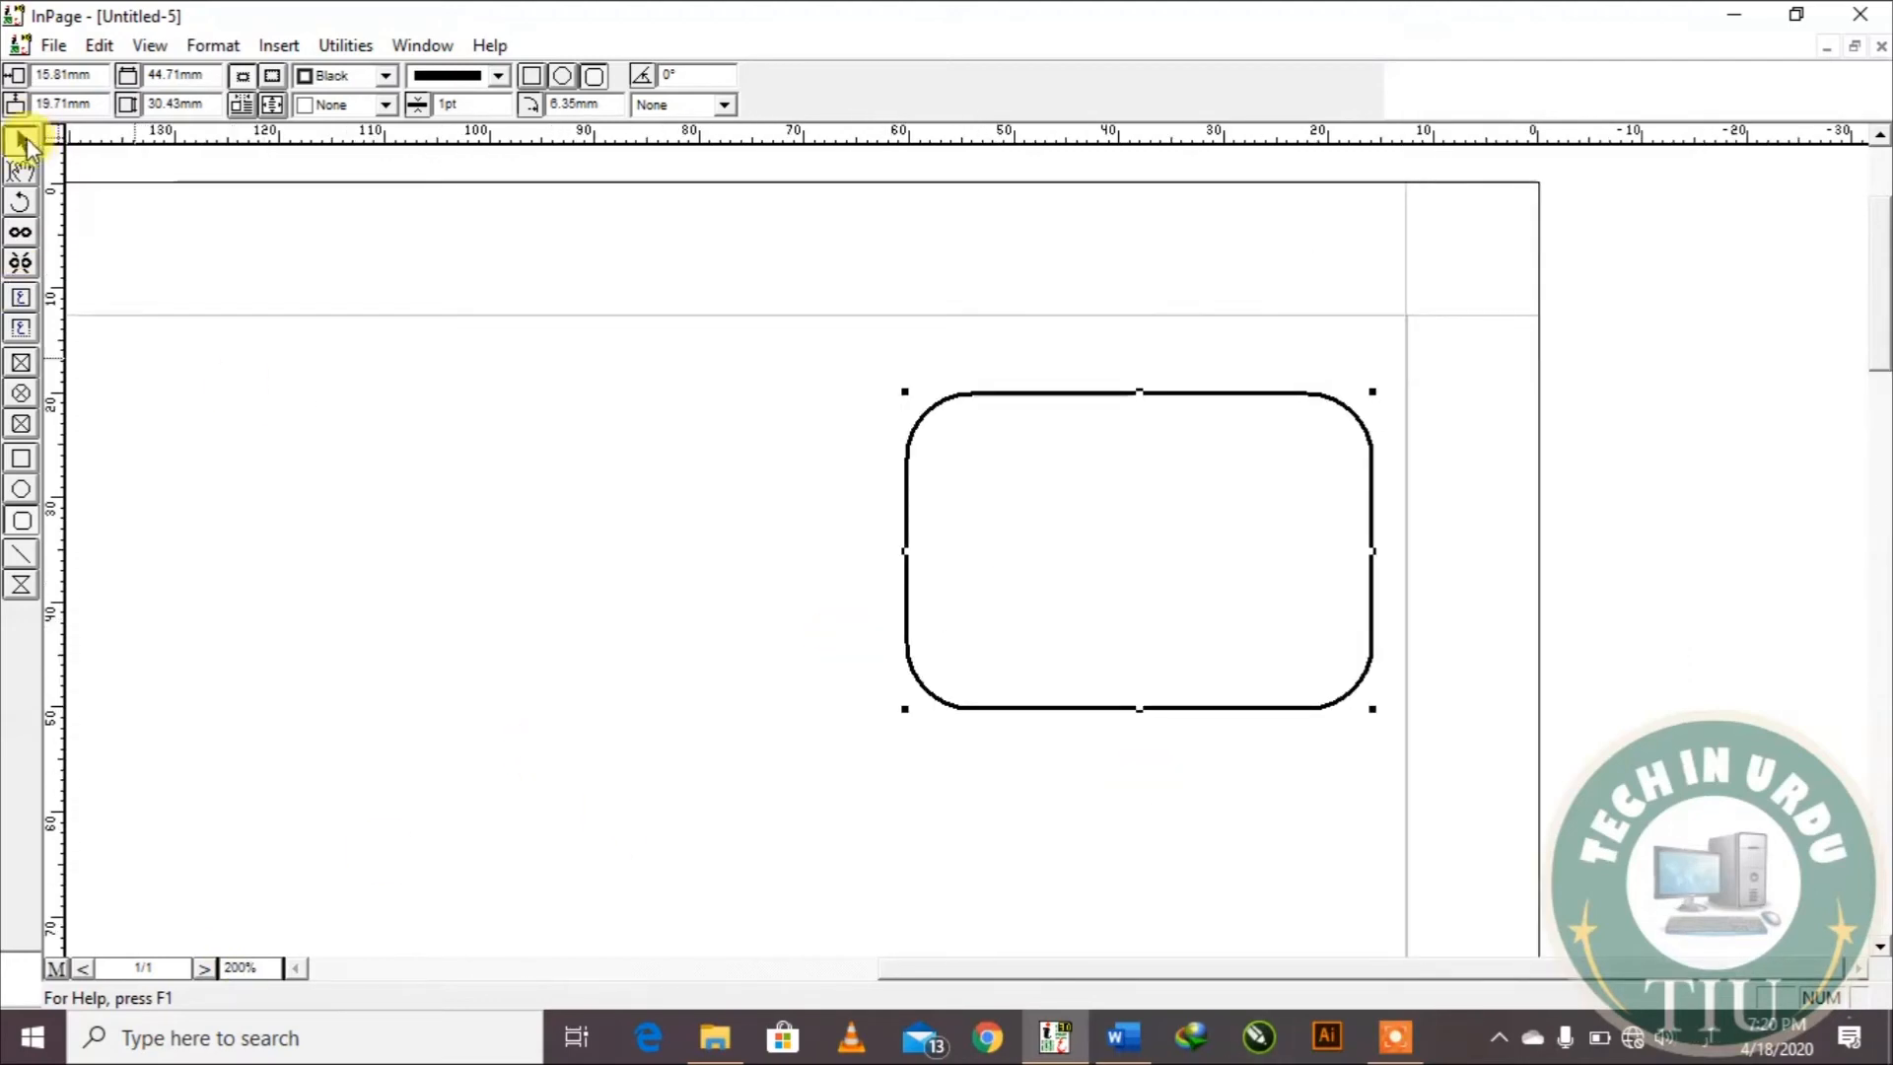
# Step: Duplicate the rounded rectangle into a grid of 3 rows and 3 columns with 0 mm spacing
pyautogui.click(1016, 508)
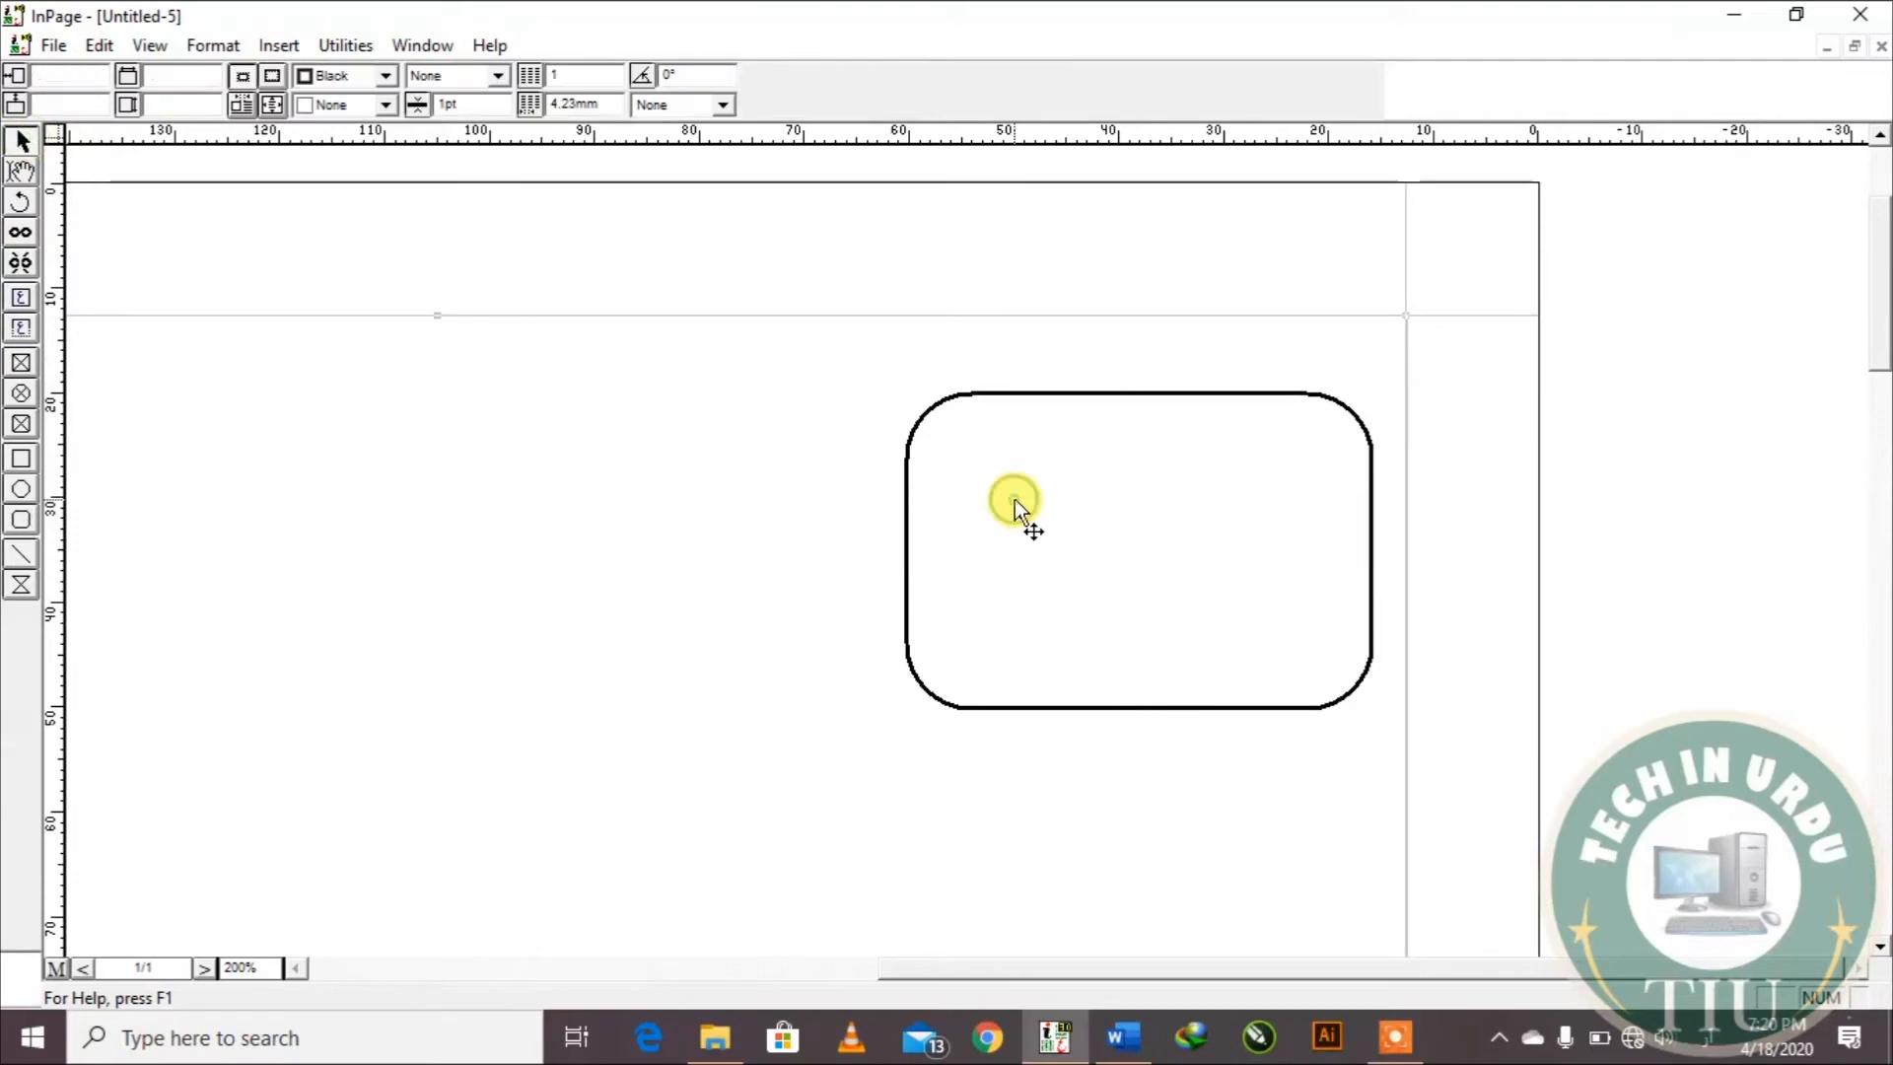
pyautogui.click(919, 434)
pyautogui.click(102, 49)
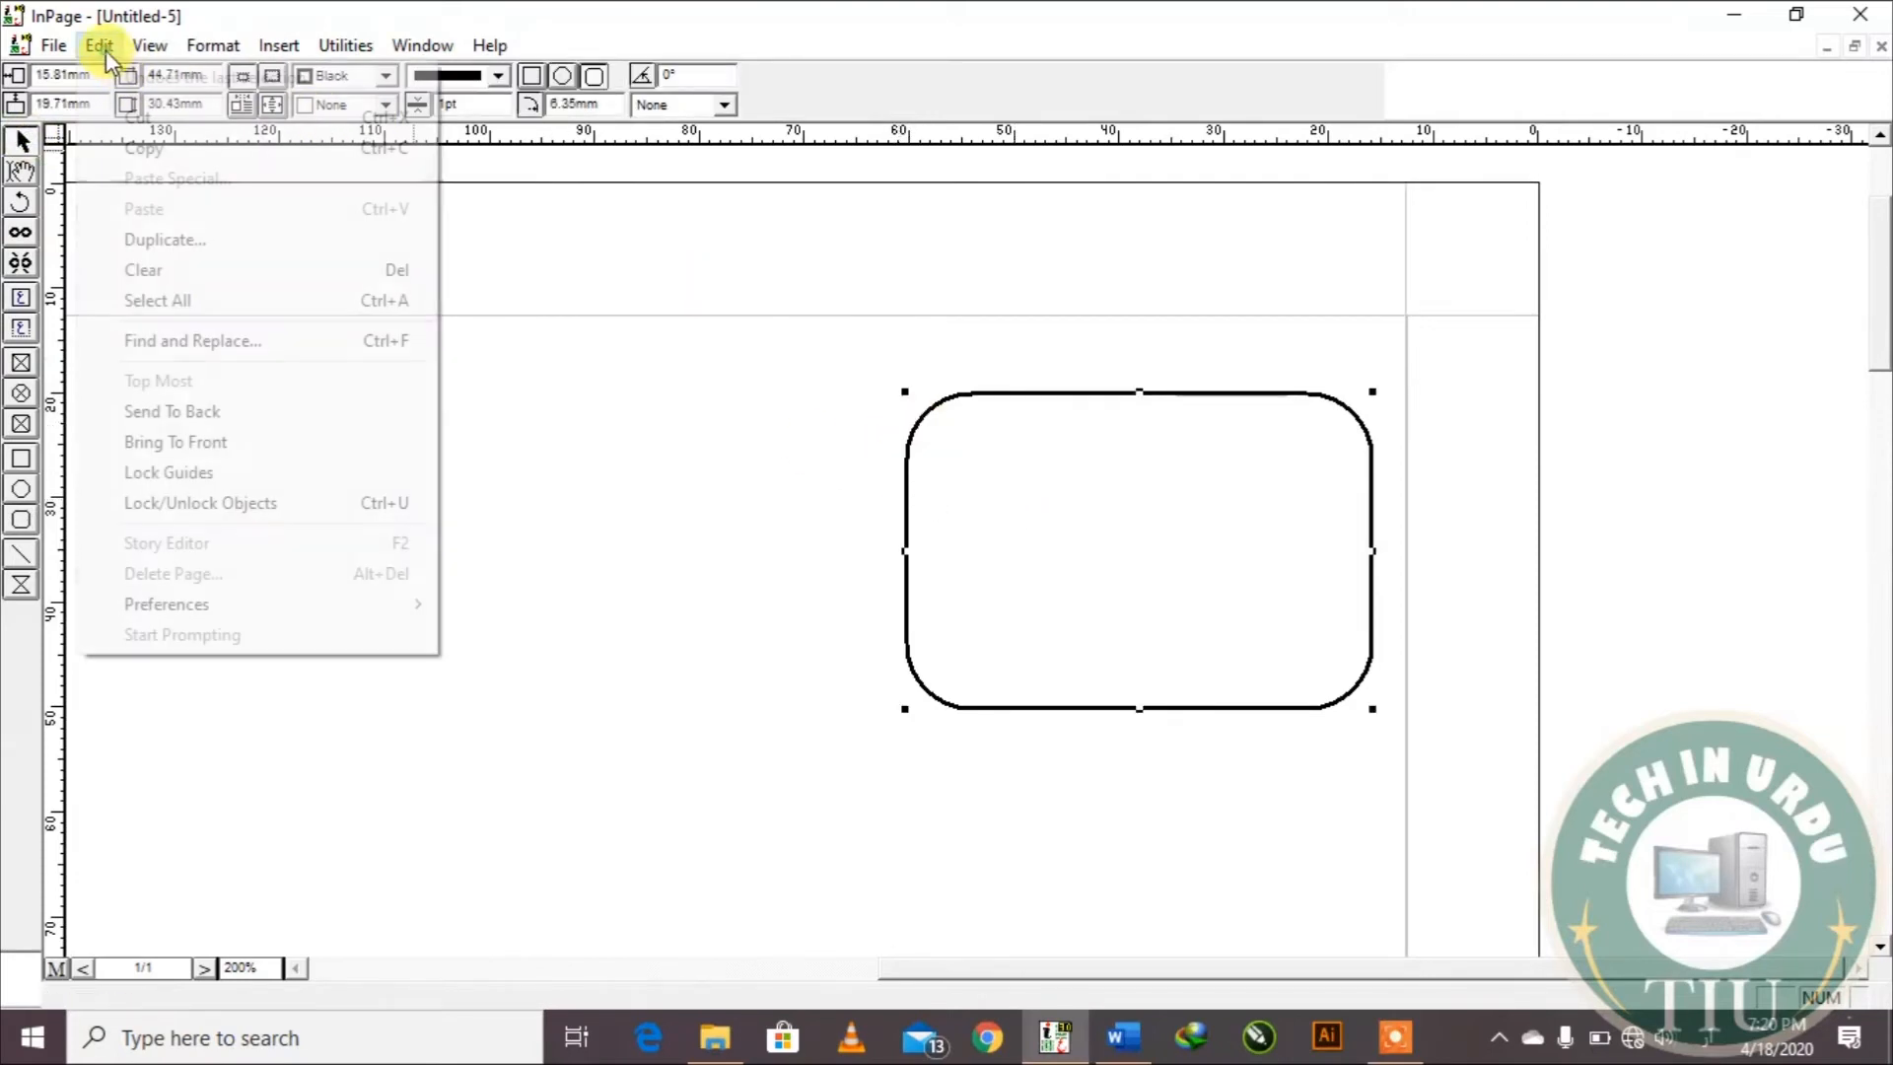
pyautogui.click(170, 239)
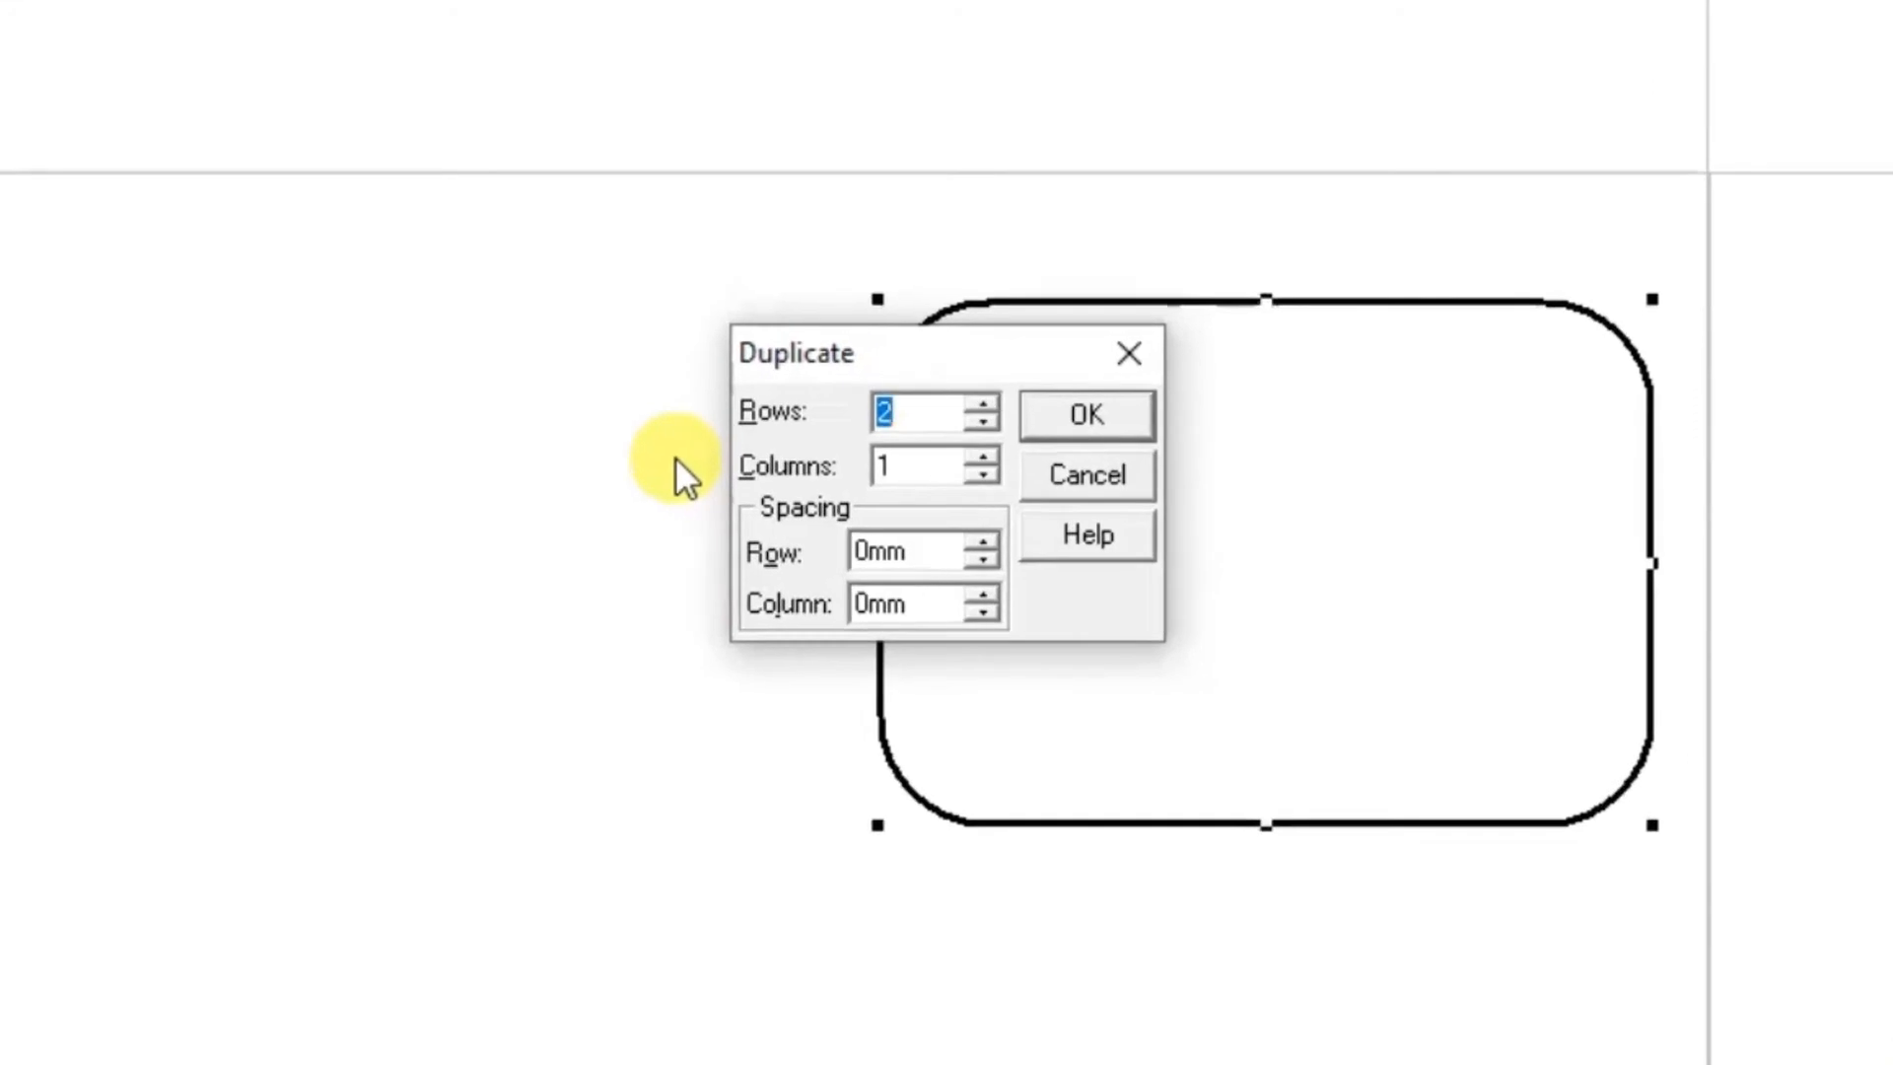
pyautogui.moveTo(860, 357); pyautogui.dragTo(735, 291)
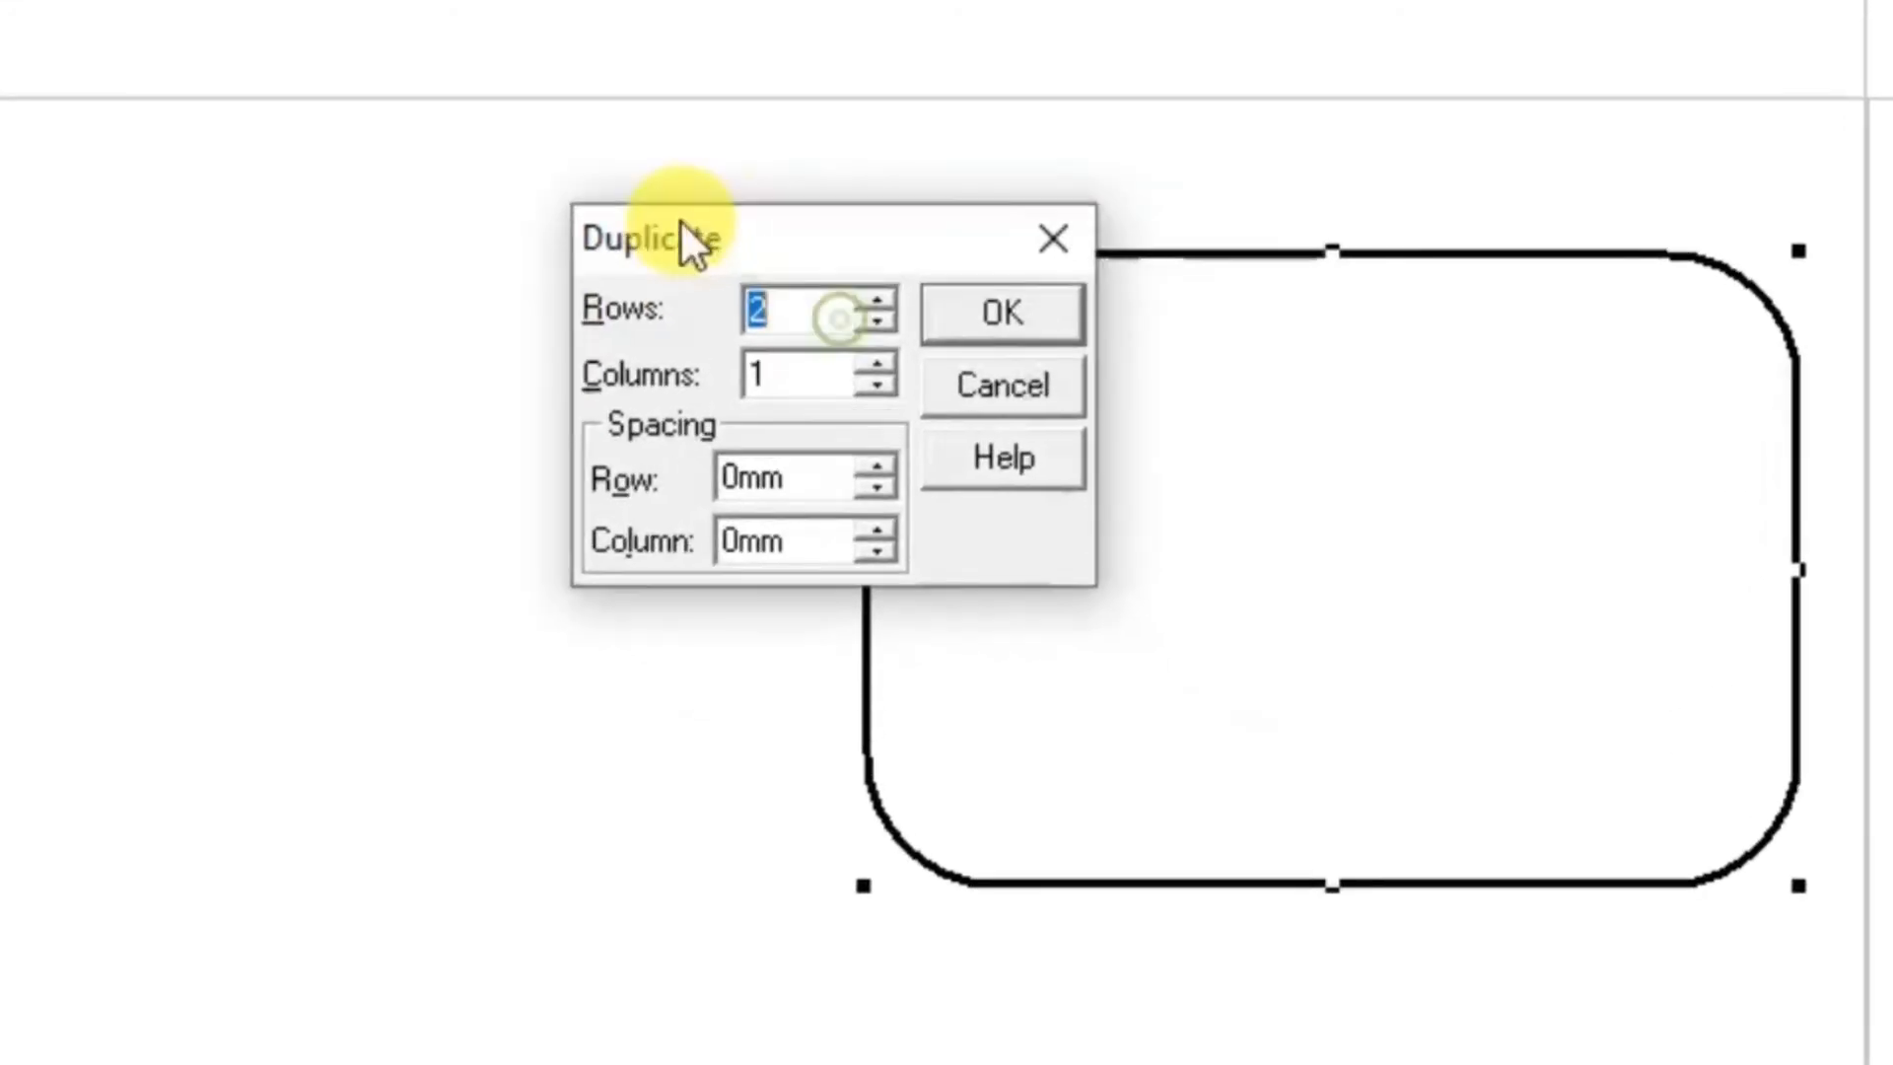
pyautogui.moveTo(680, 224); pyautogui.dragTo(481, 159)
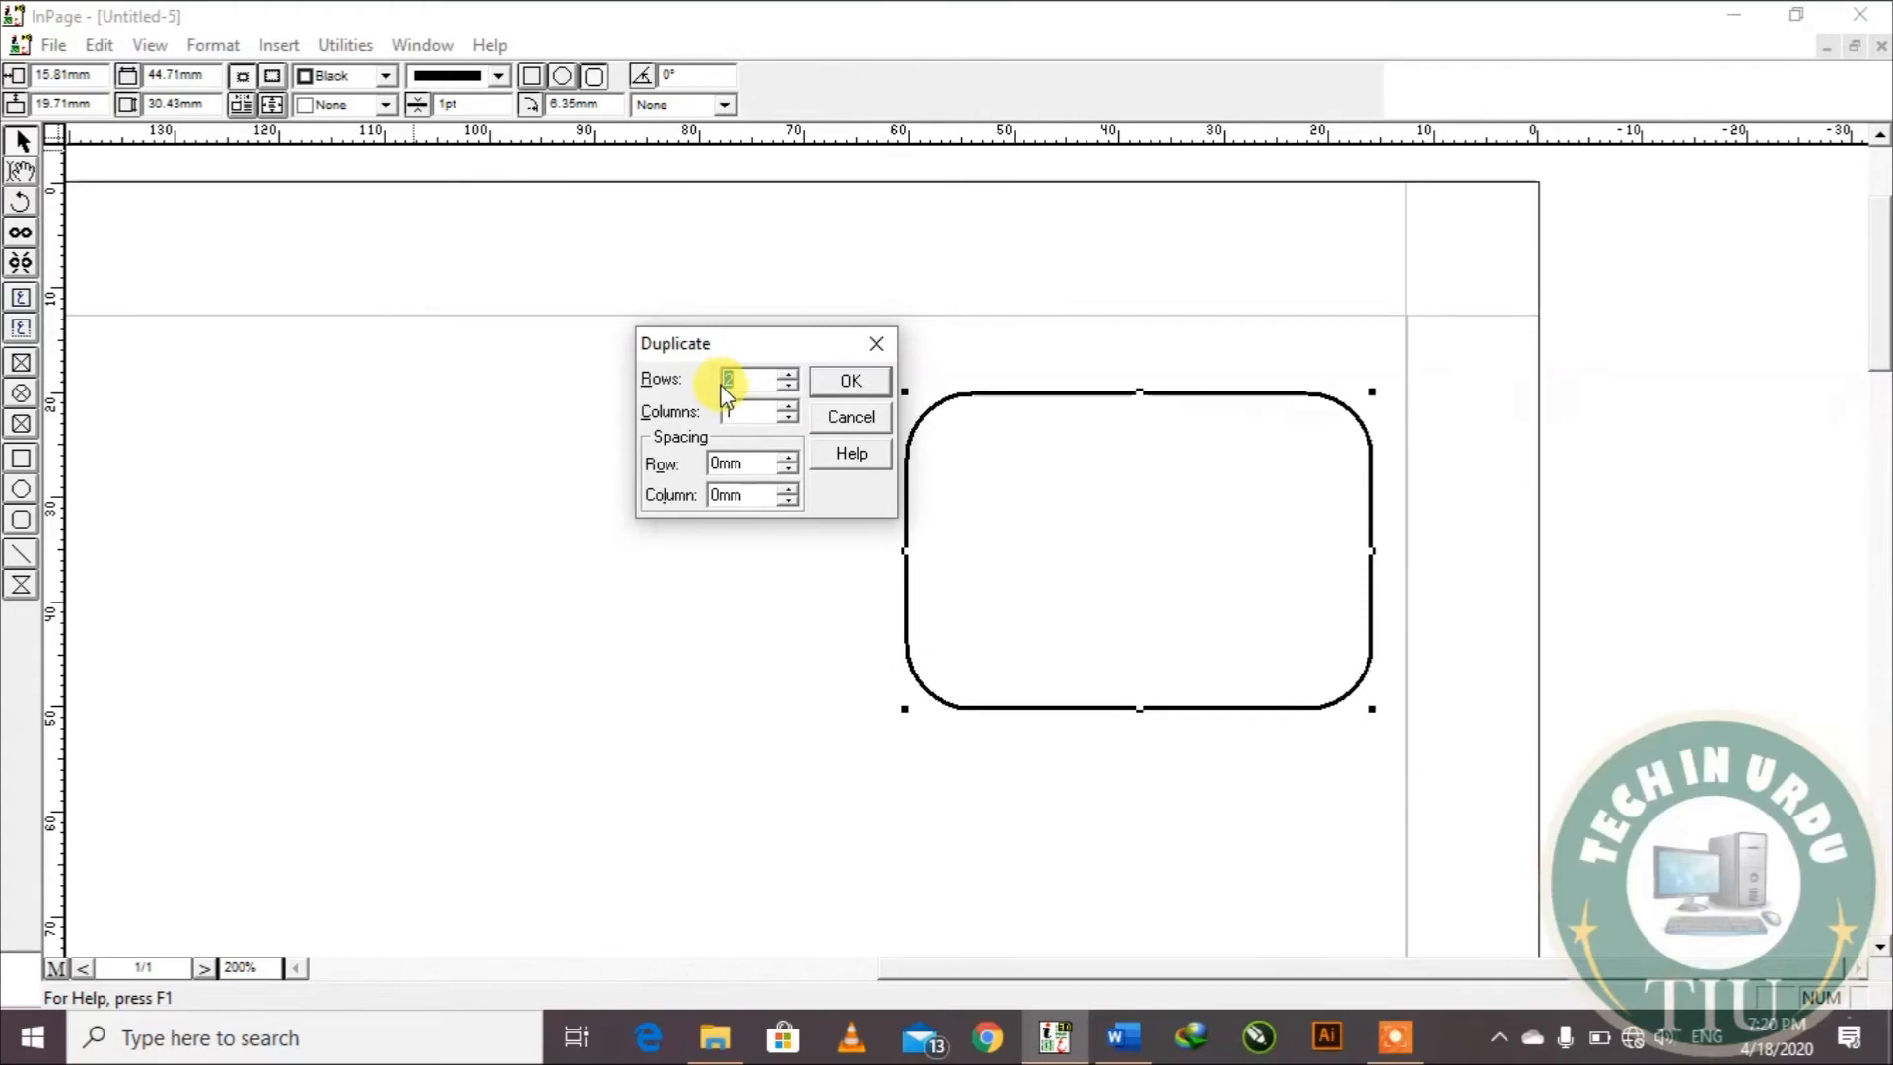
pyautogui.click(789, 375)
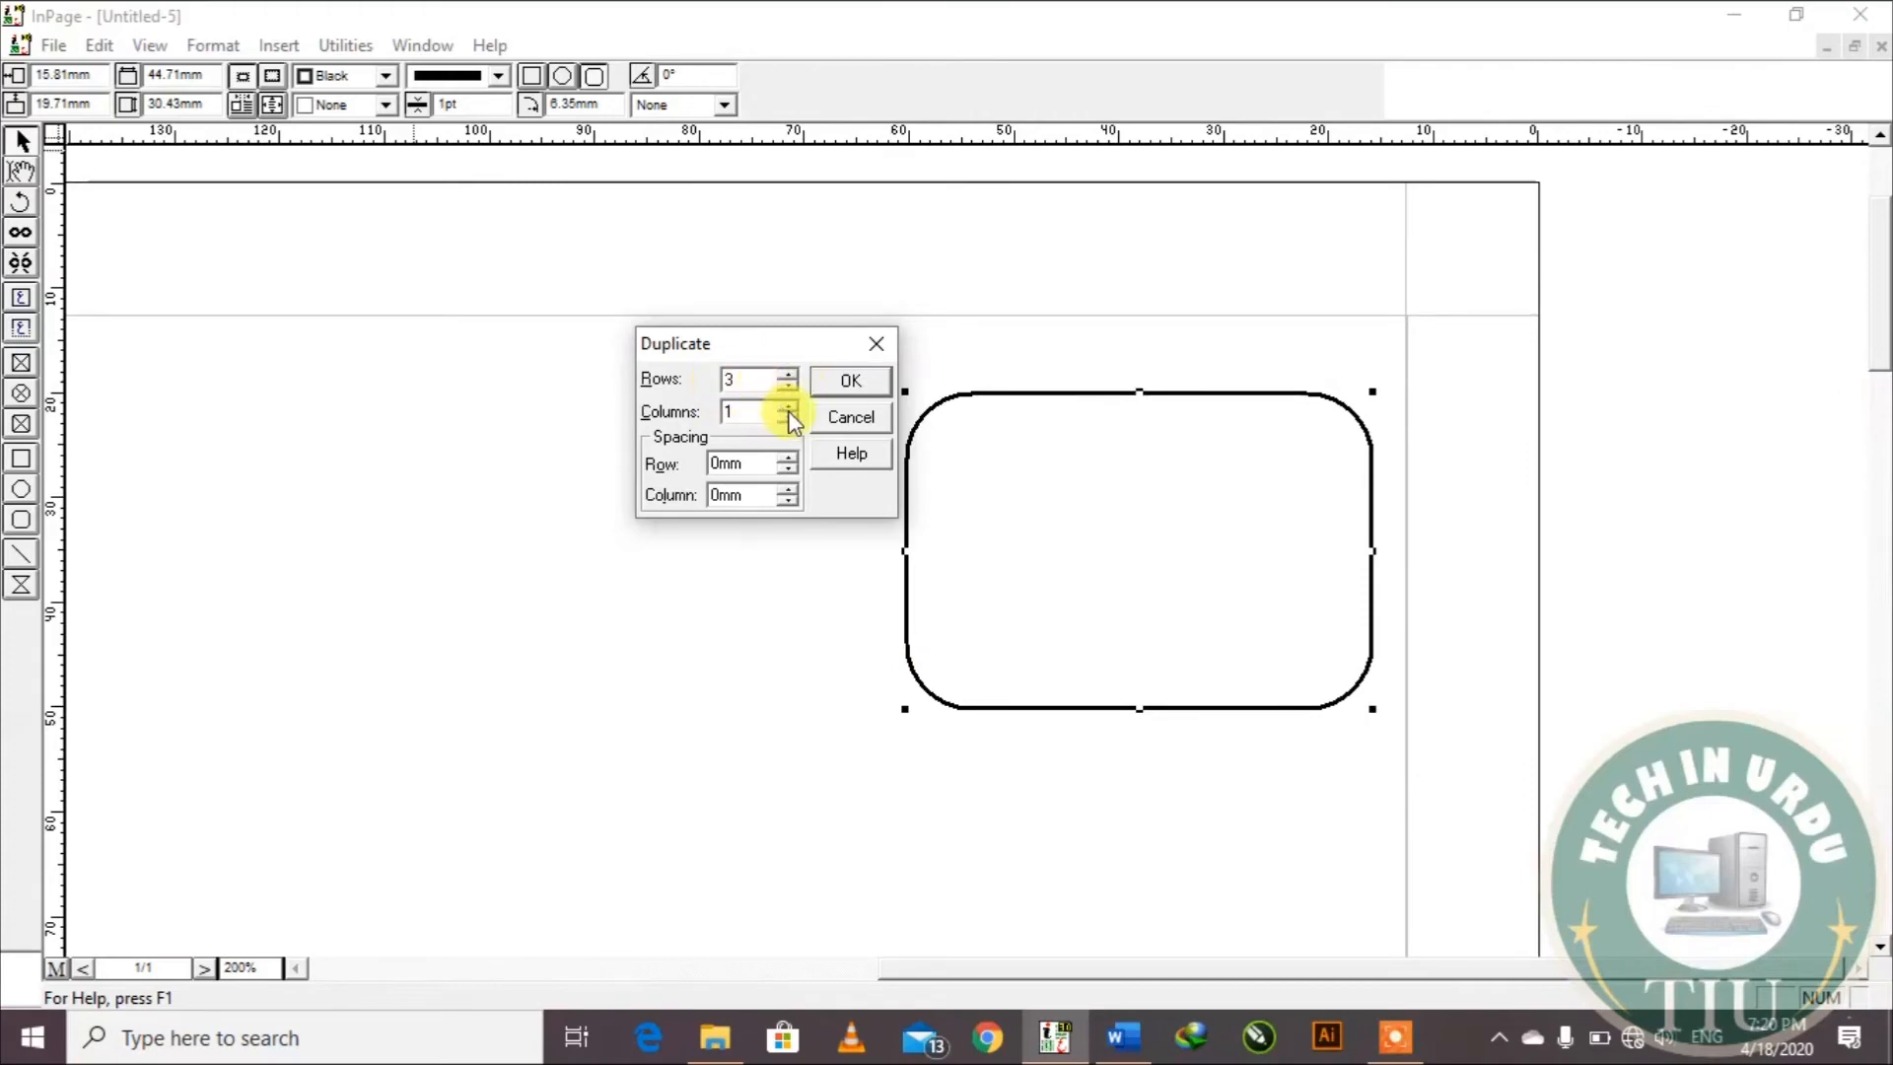
pyautogui.click(787, 406)
pyautogui.click(787, 406)
pyautogui.click(847, 383)
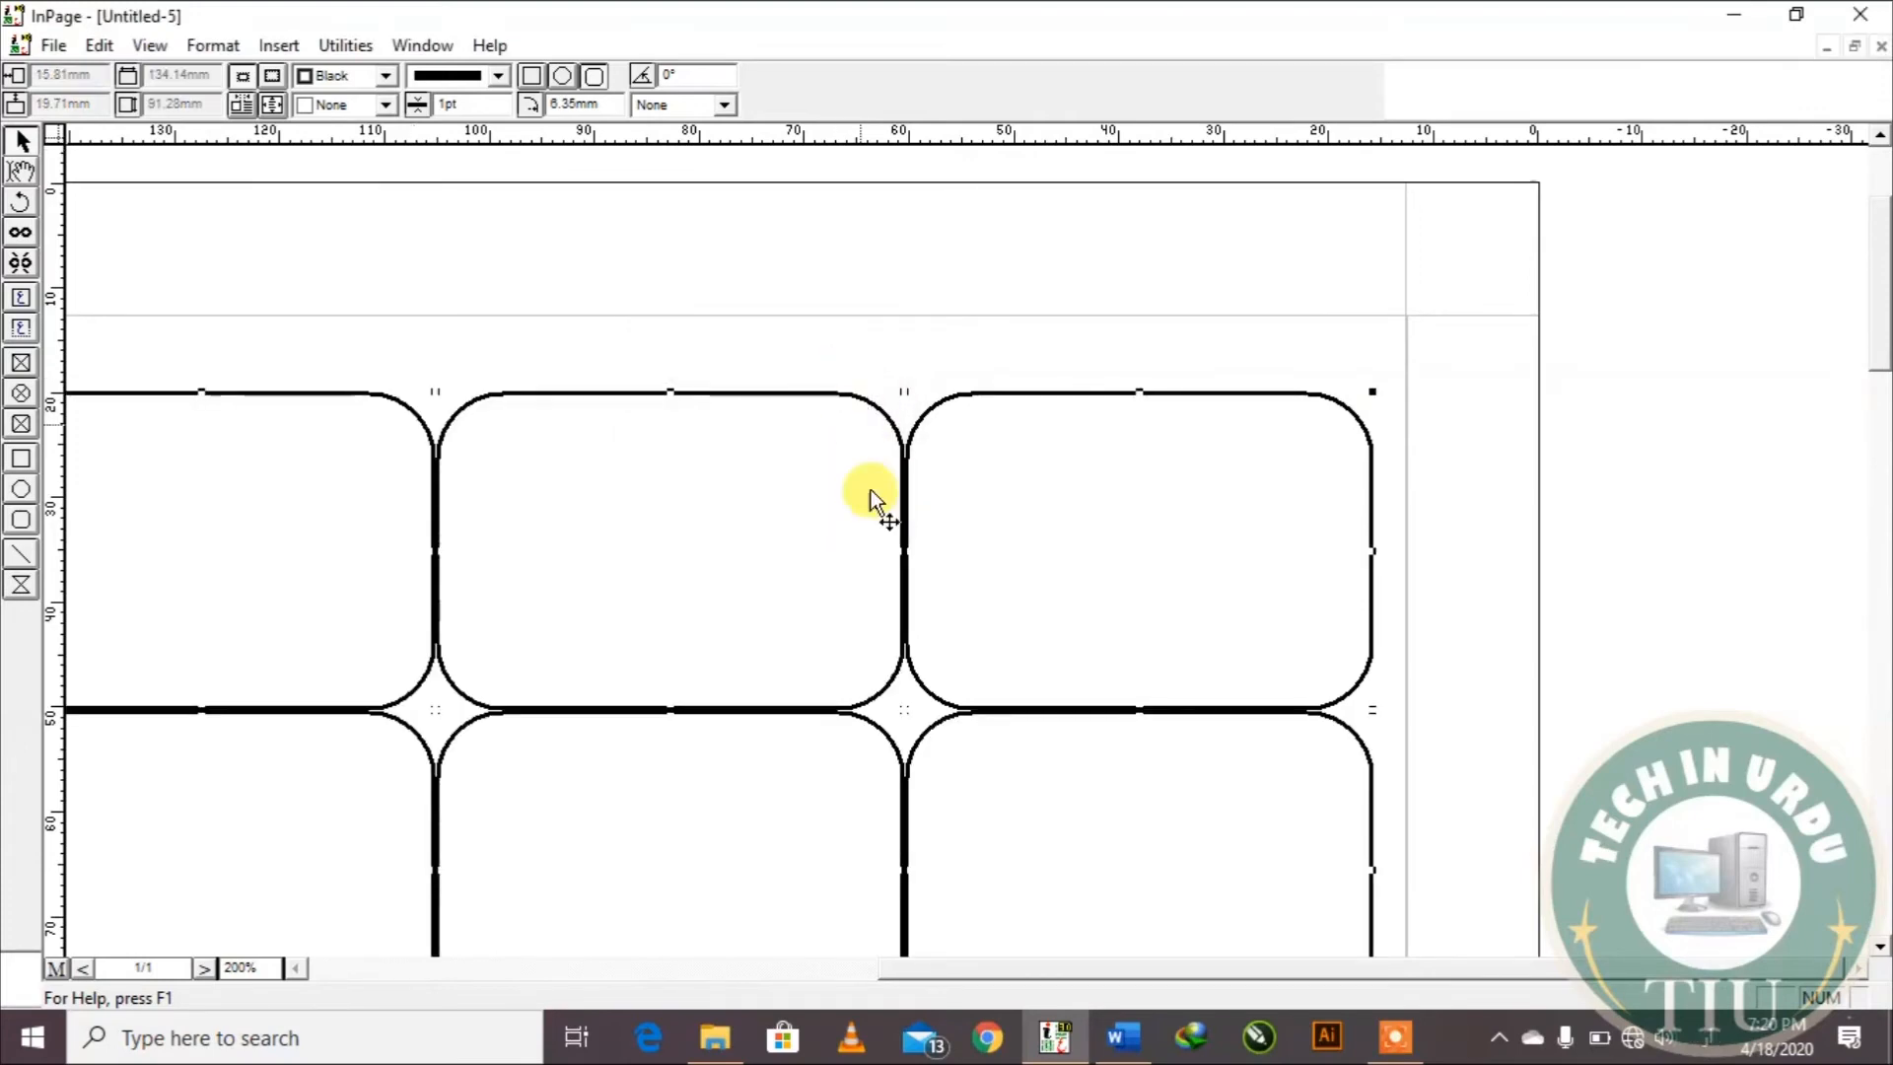
pyautogui.doubleClick(240, 972)
pyautogui.write('100')
pyautogui.press('Return')
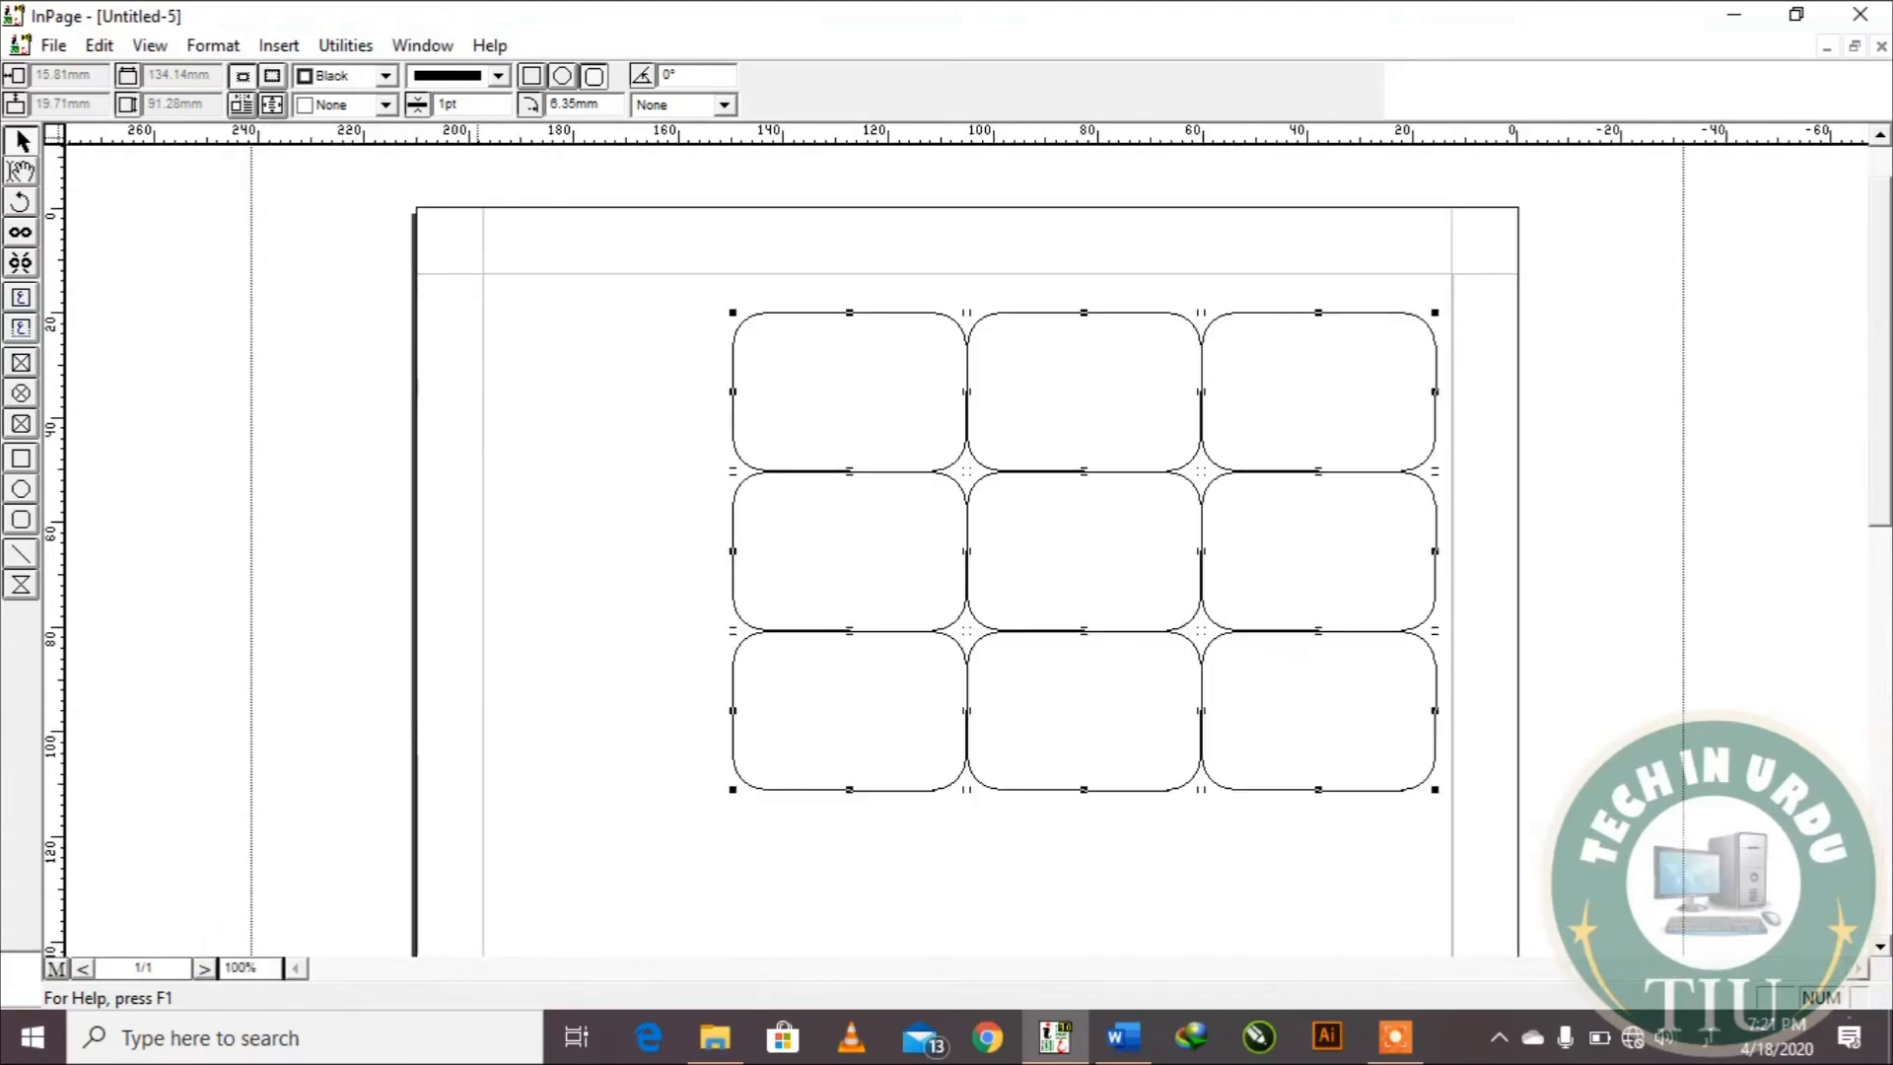
# Step: Delete the duplicated rectangles in the grid, keeping only the original at the page's upper-right margin corner
pyautogui.click(654, 588)
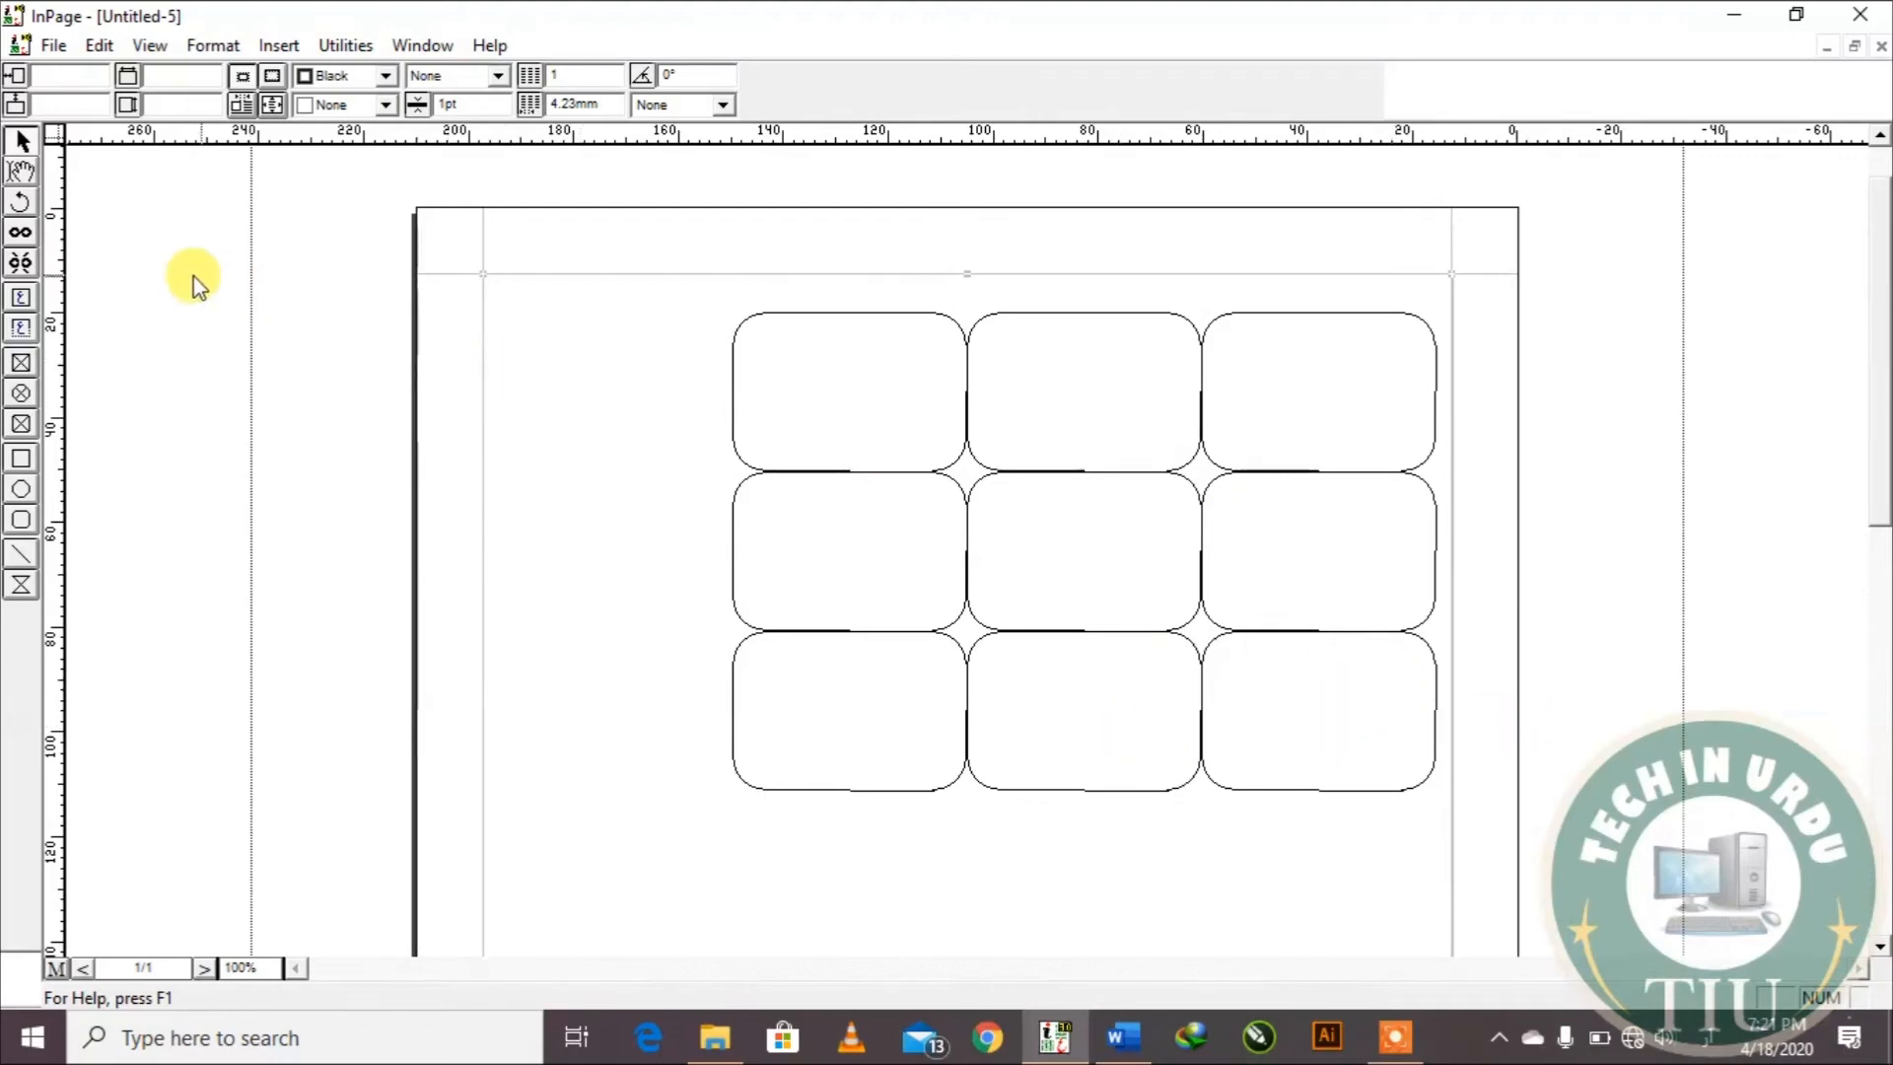
pyautogui.moveTo(285, 269); pyautogui.dragTo(1226, 836)
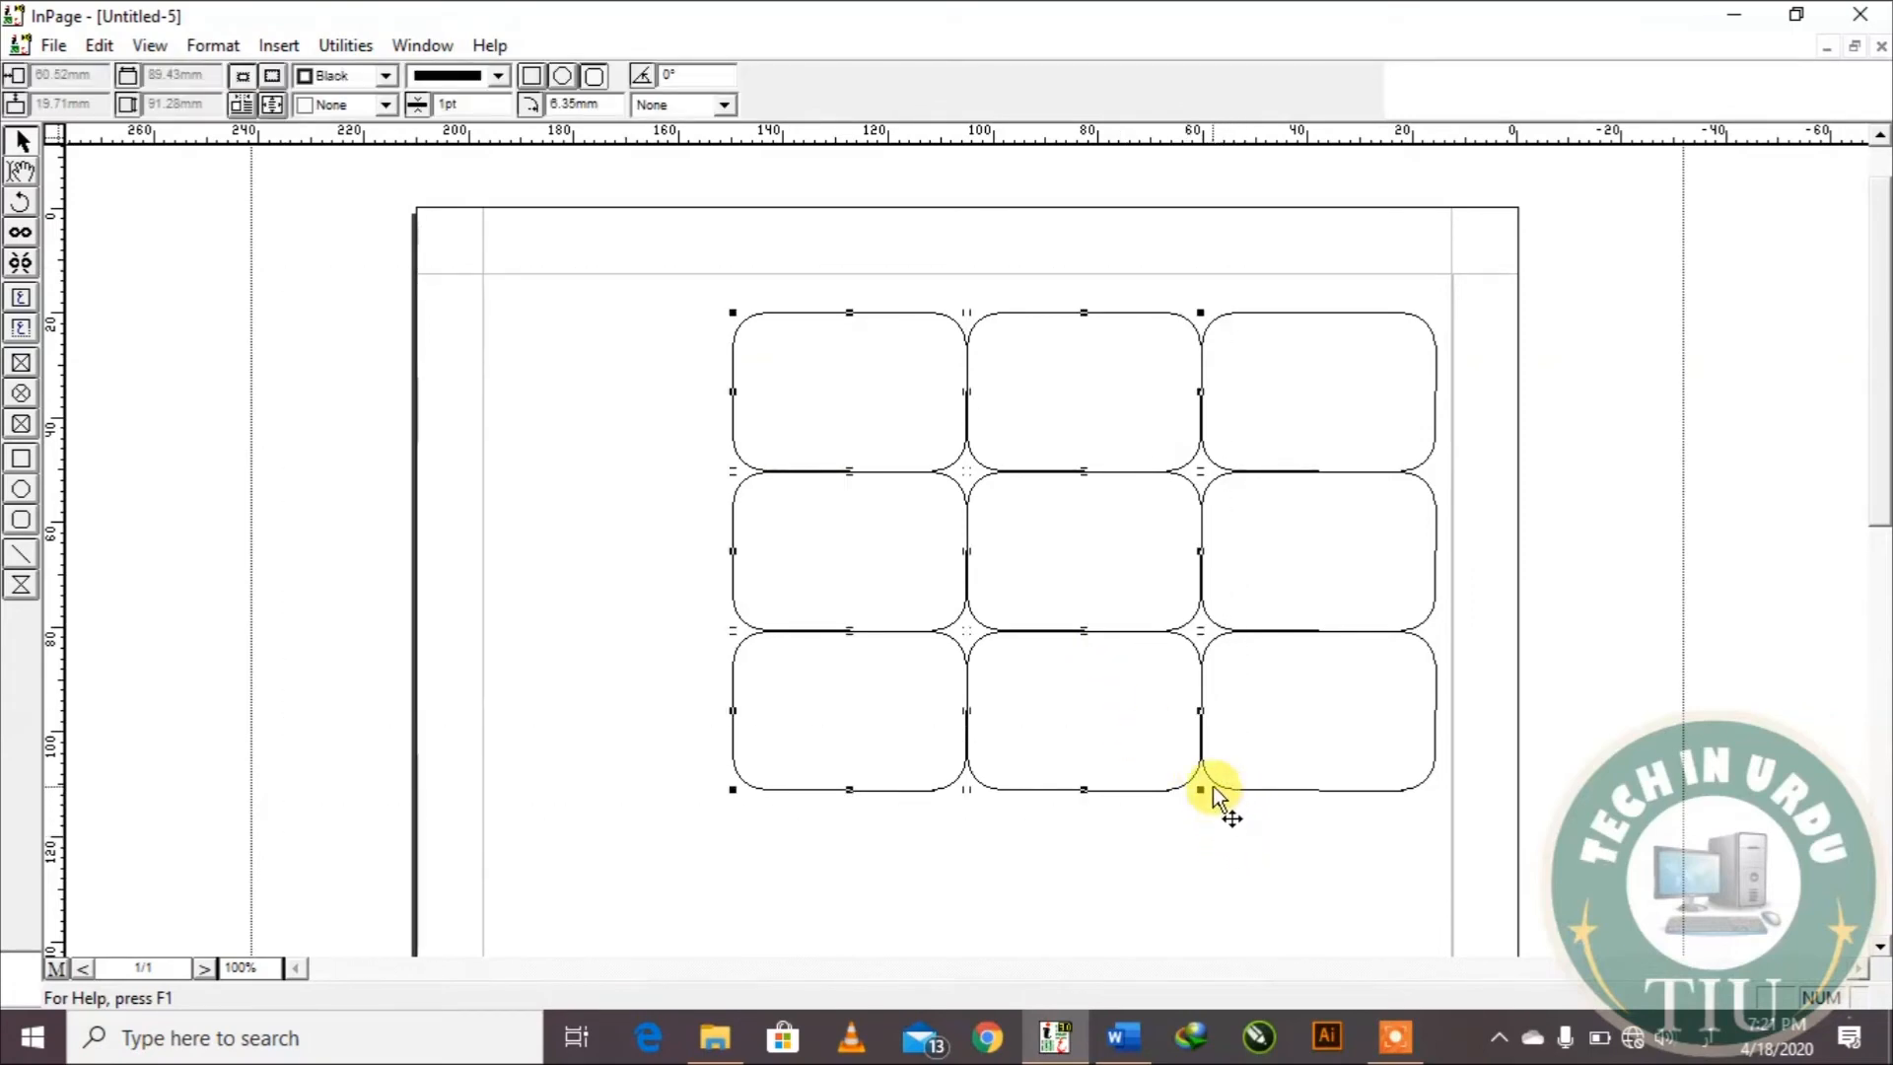
pyautogui.press('Delete')
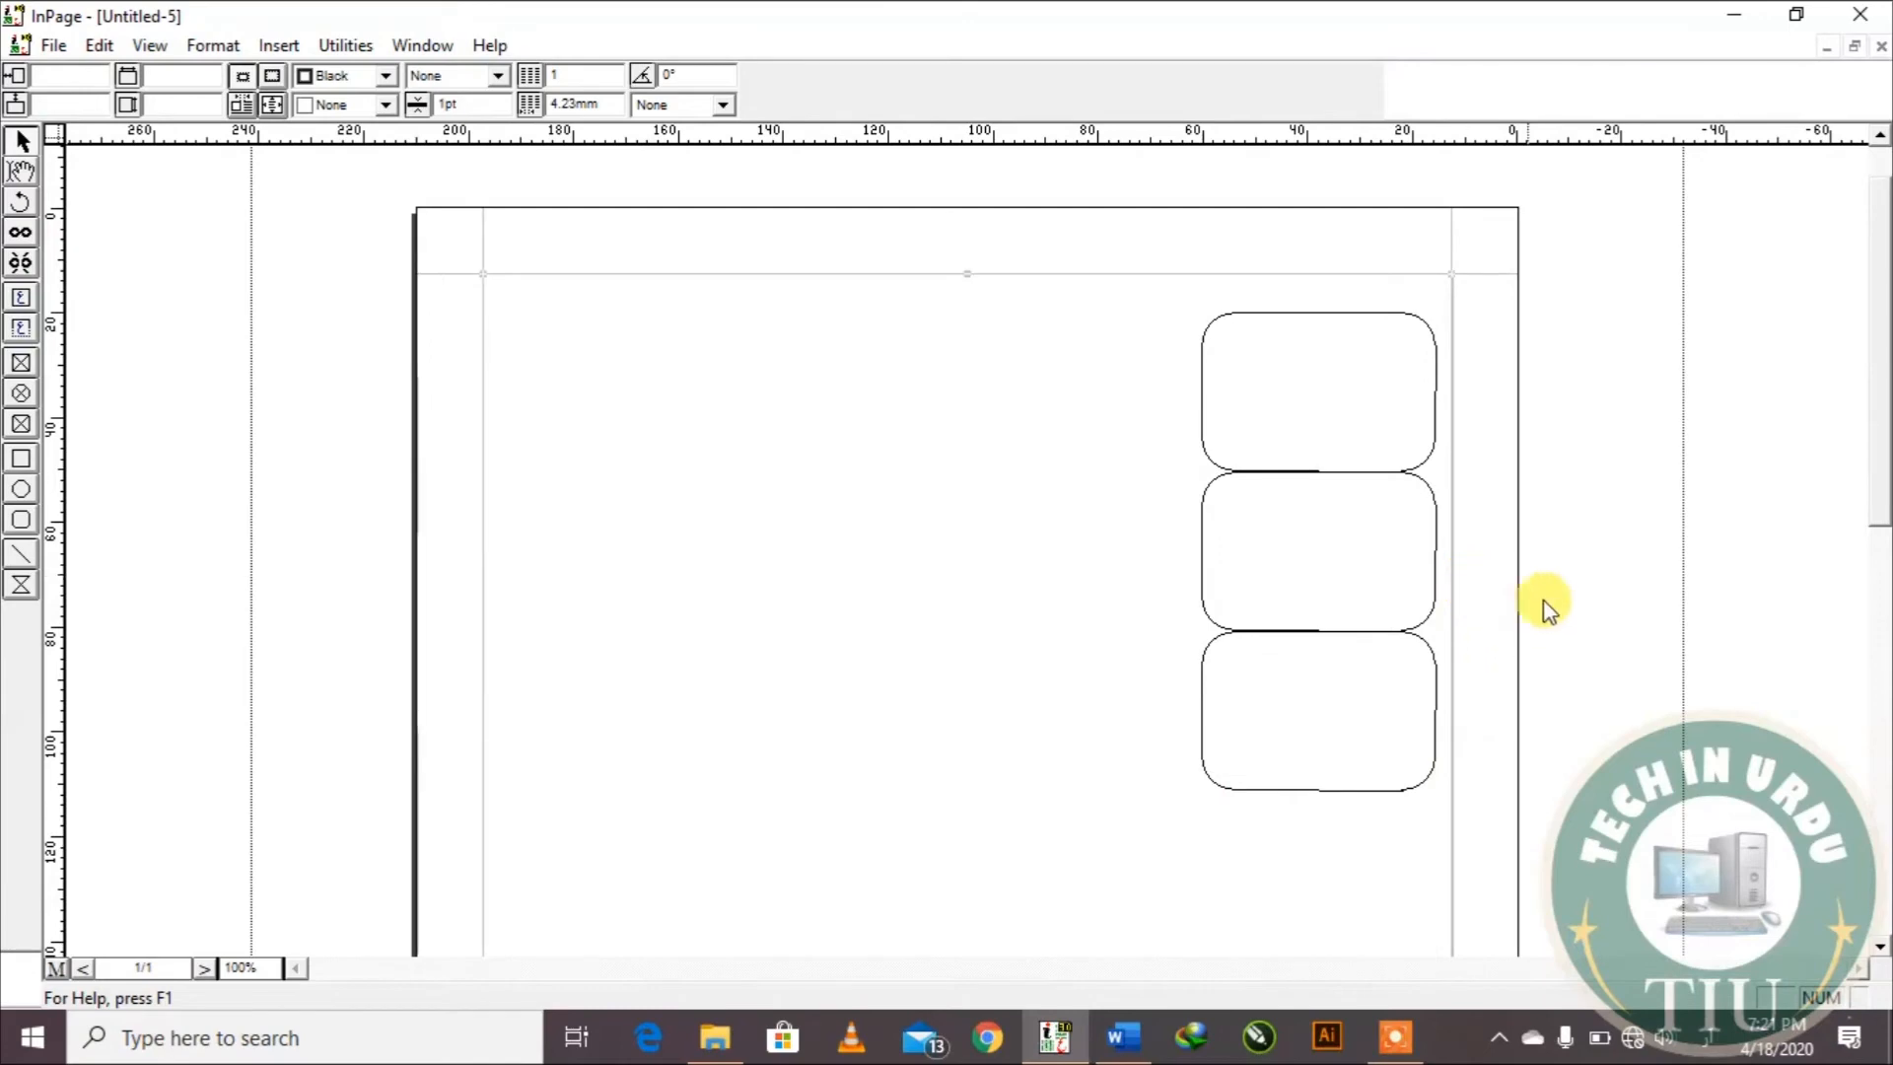
pyautogui.click(299, 885)
pyautogui.moveTo(299, 880); pyautogui.dragTo(1538, 451)
pyautogui.press('Delete')
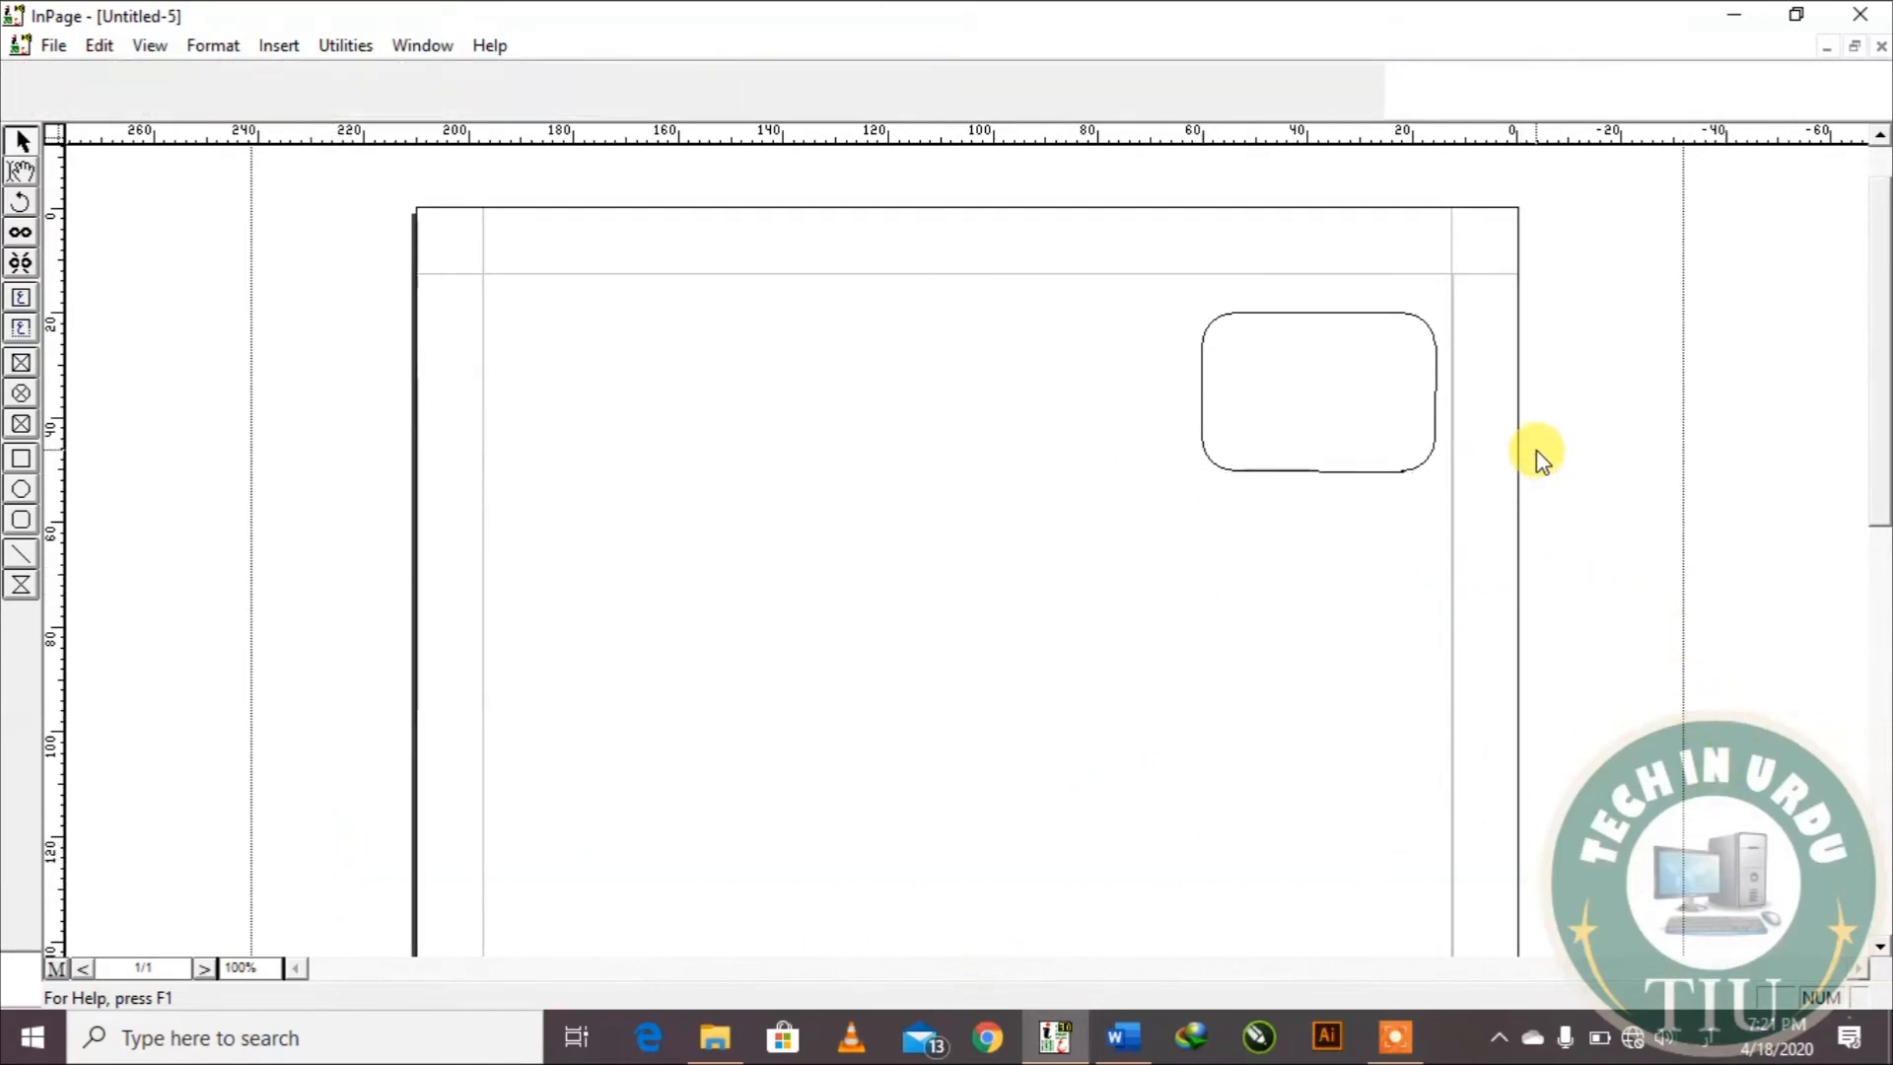
# Step: Duplicate the remaining rounded rectangle into 1 row and 4 columns with 0 mm spacing
pyautogui.click(1405, 414)
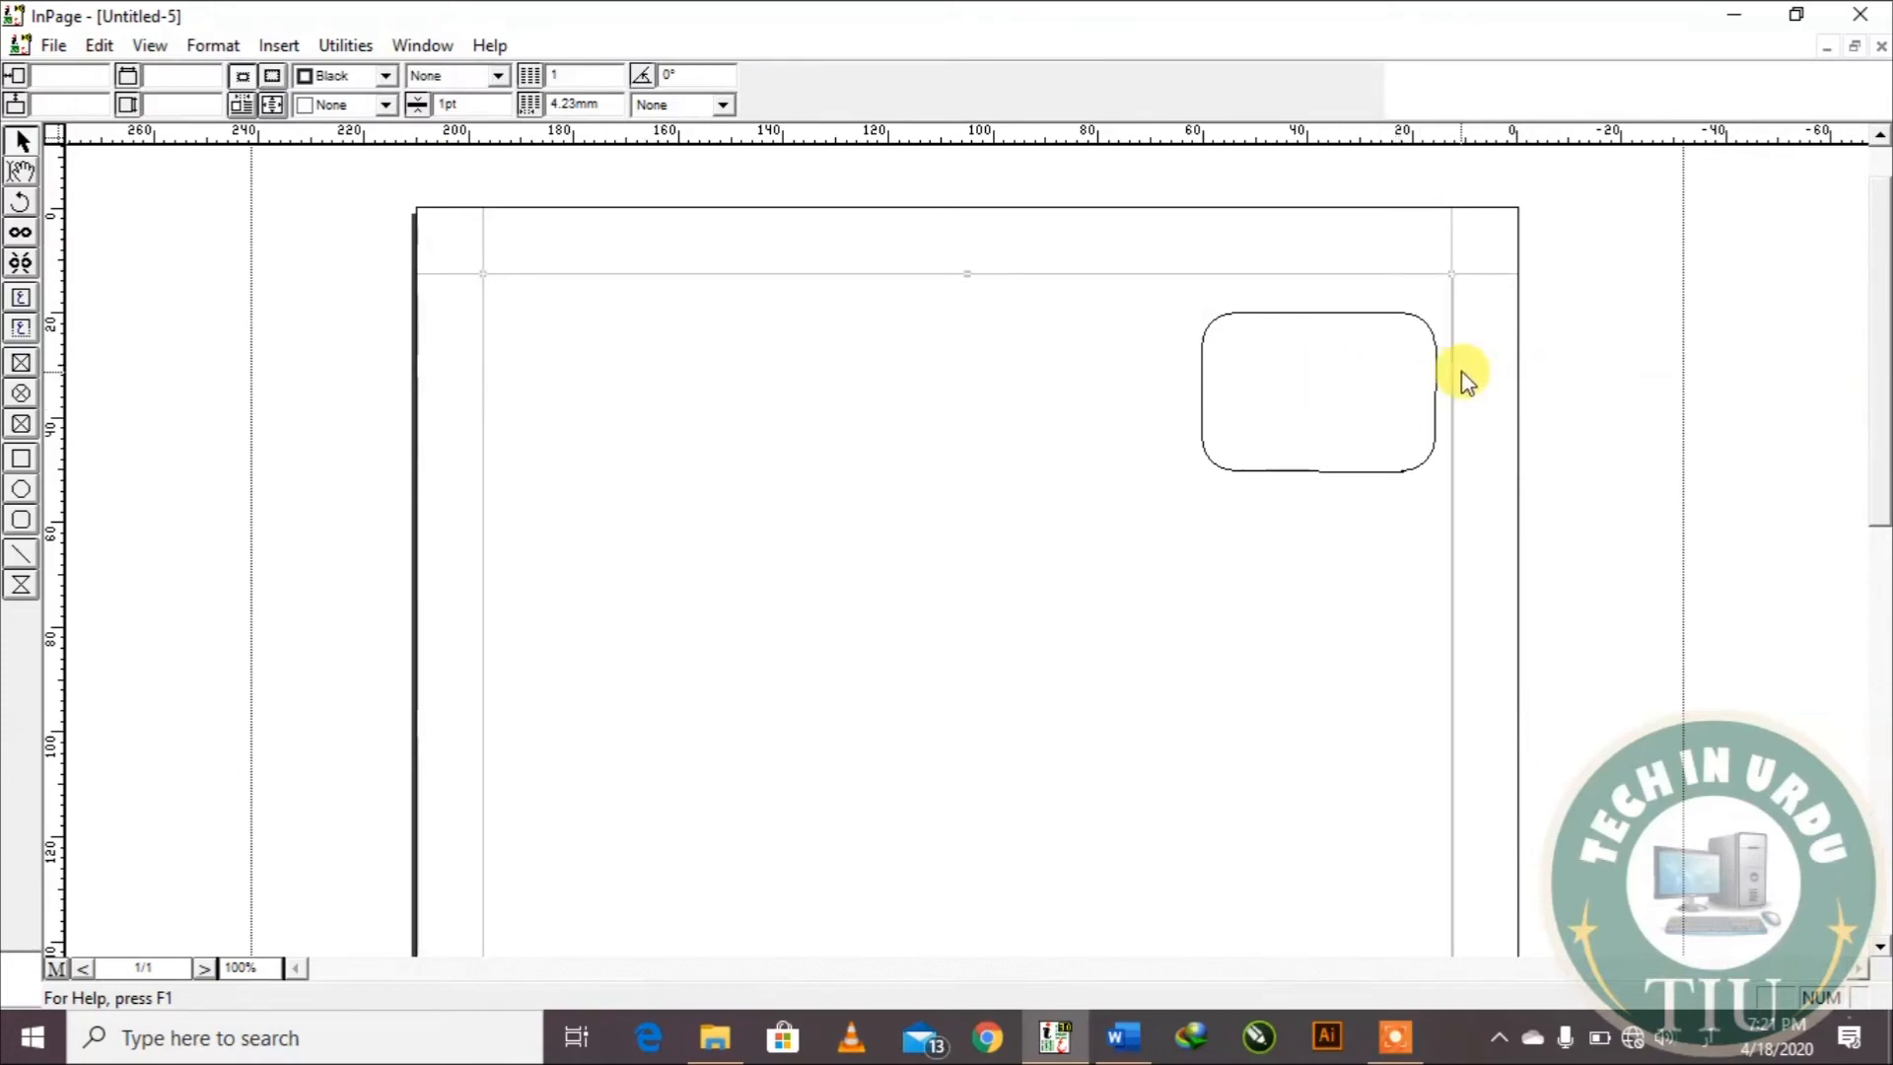
pyautogui.click(1438, 353)
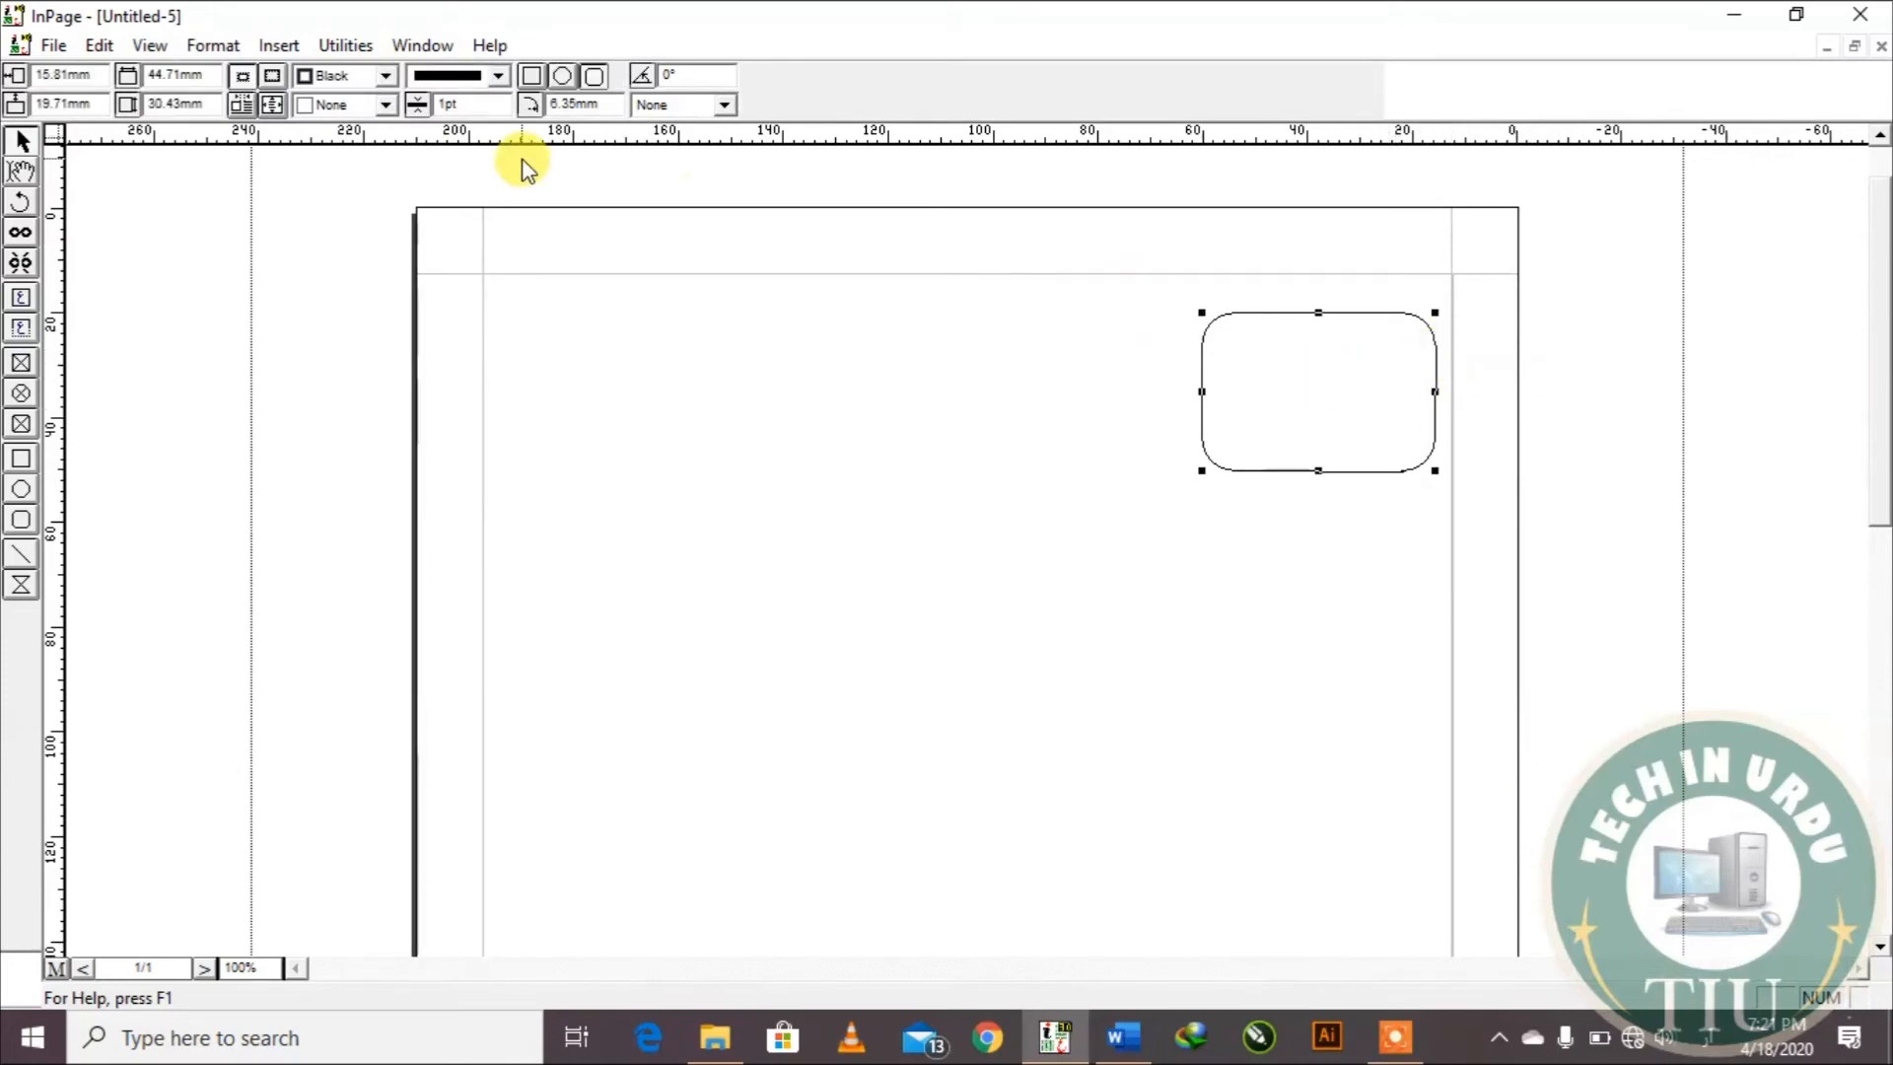
pyautogui.click(101, 48)
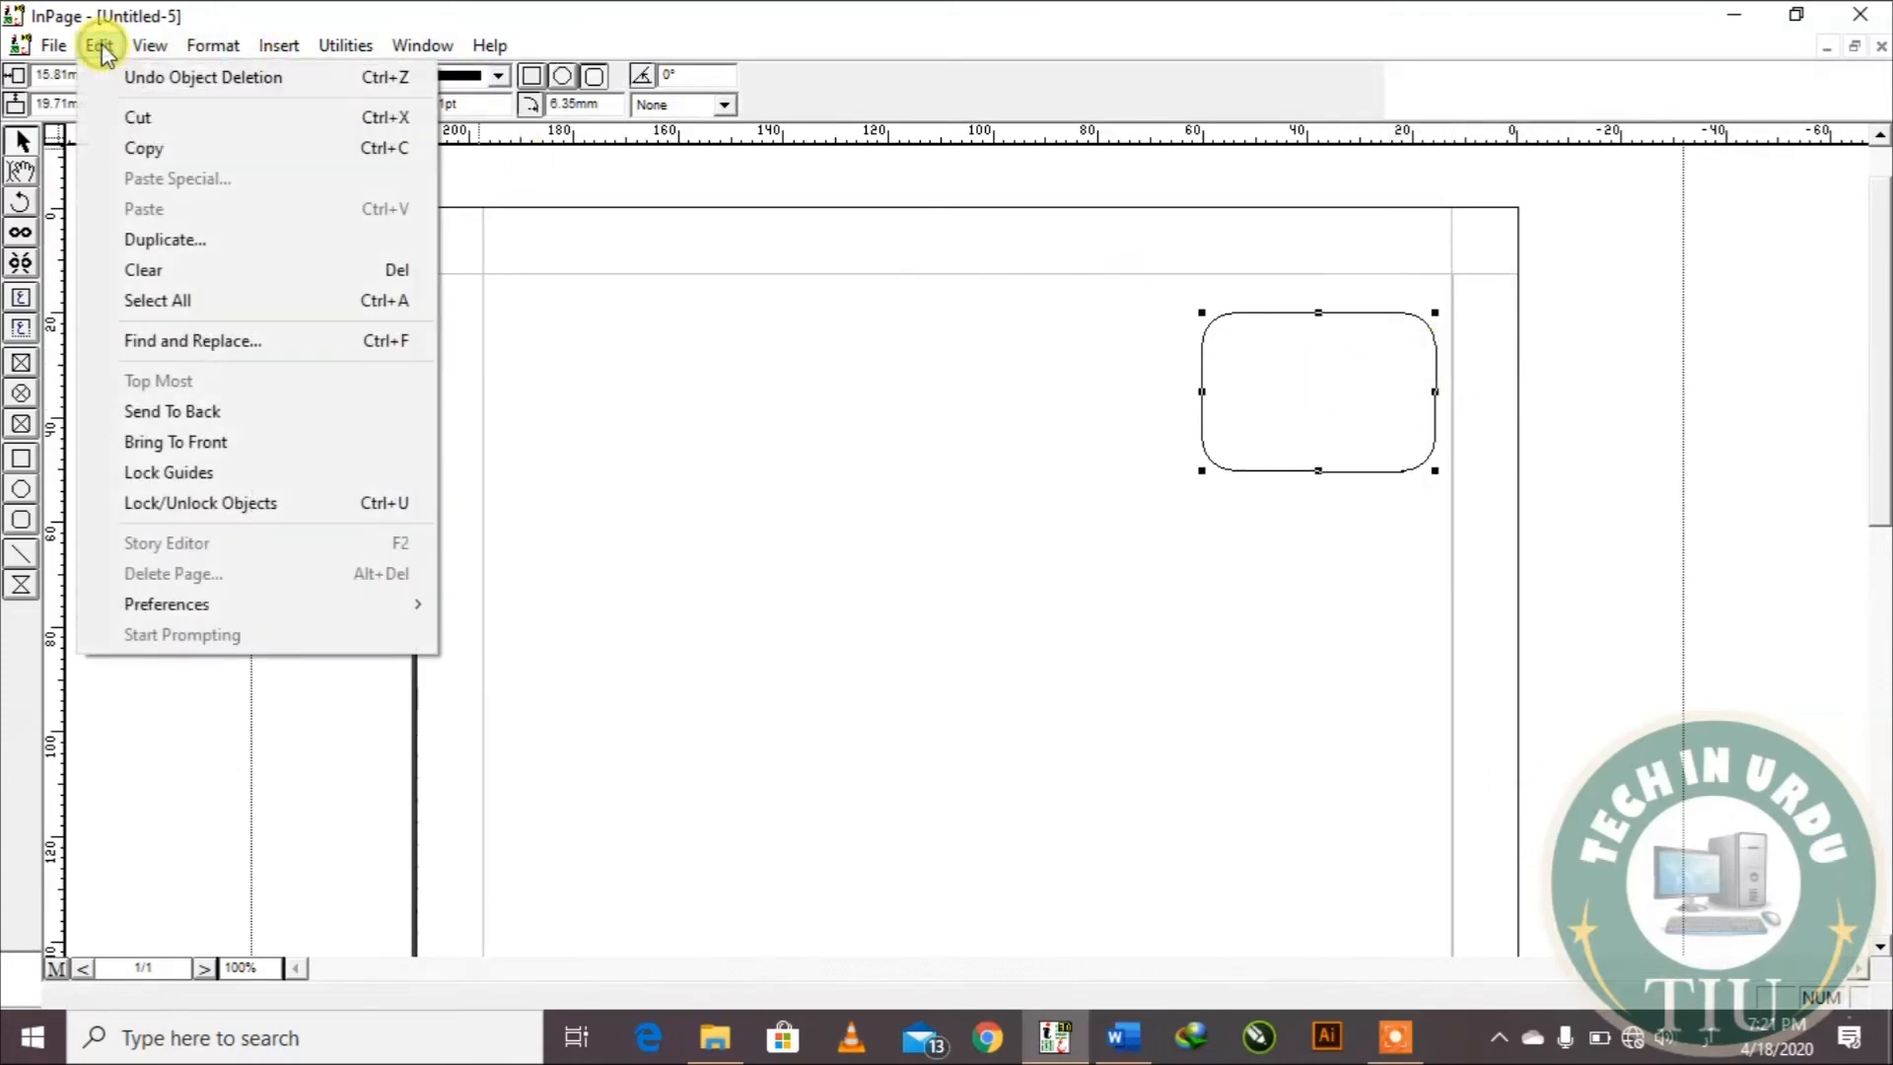
pyautogui.click(163, 240)
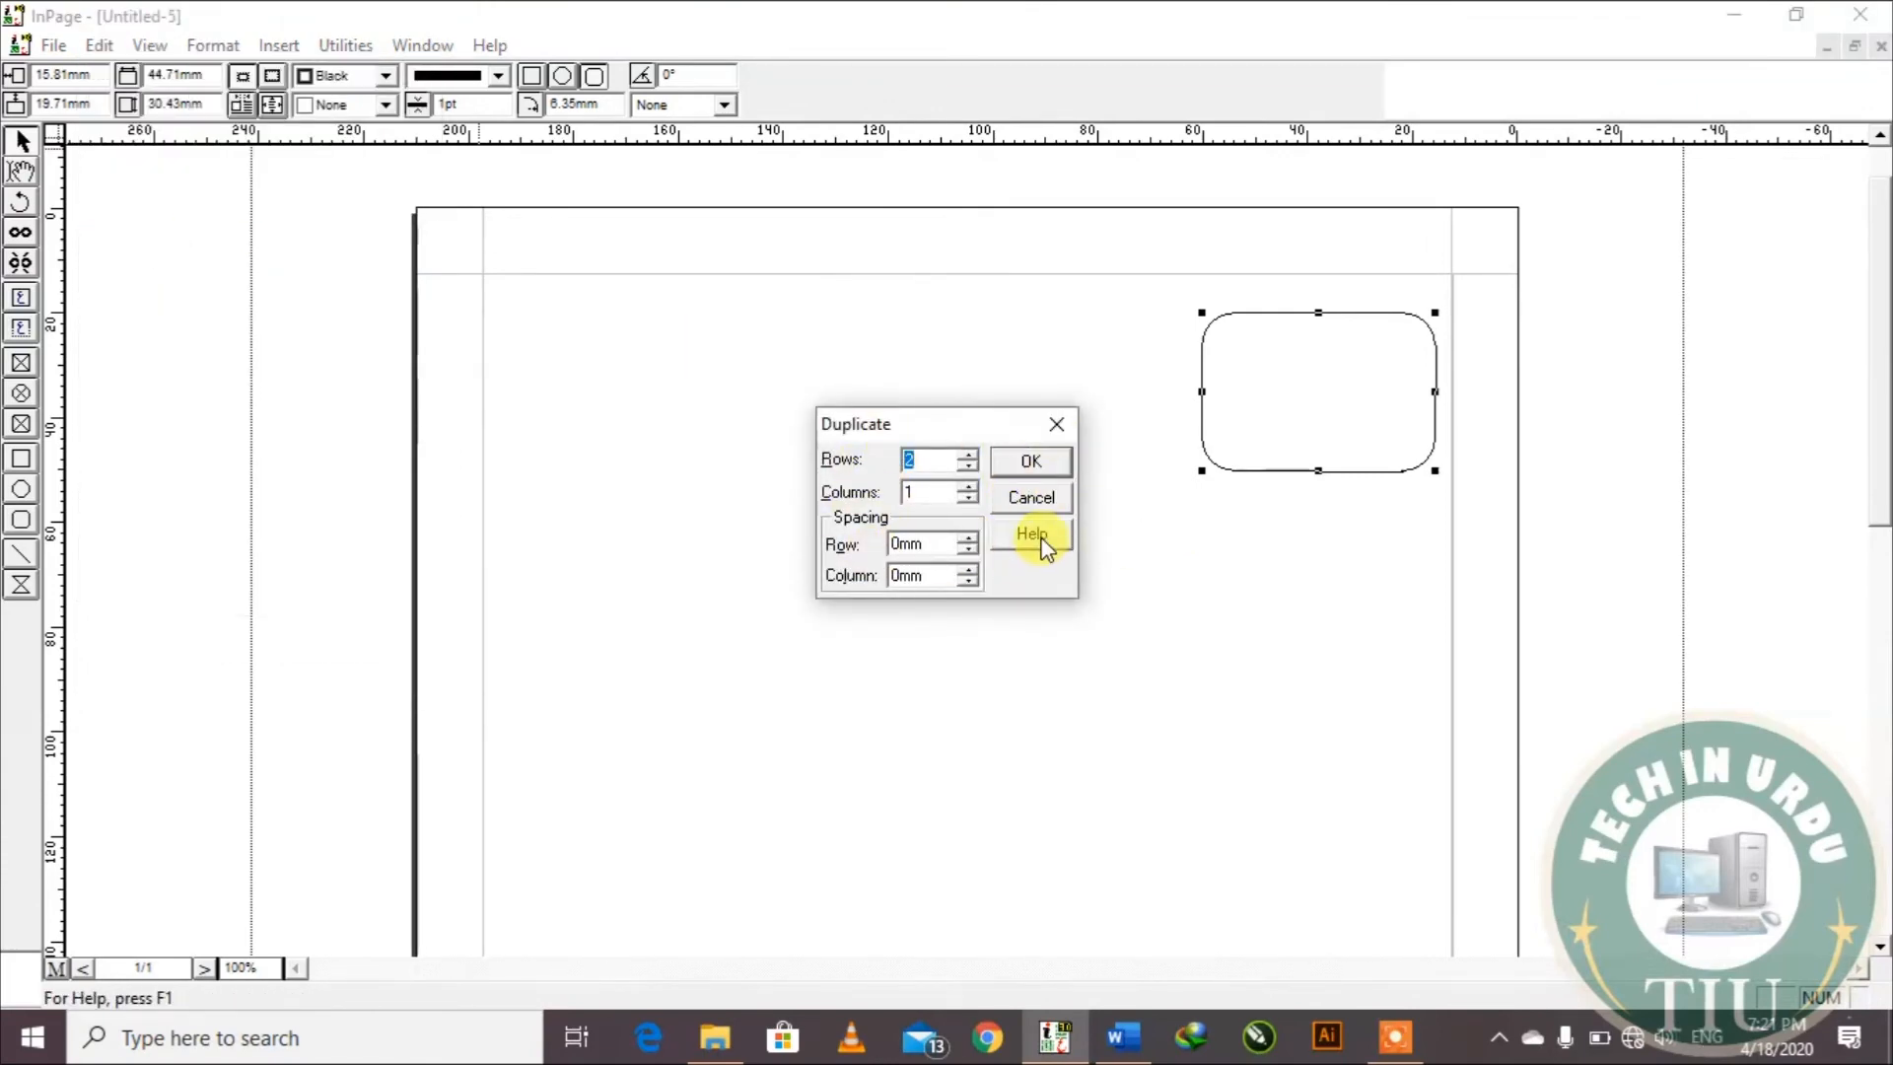
pyautogui.click(969, 468)
pyautogui.click(1023, 463)
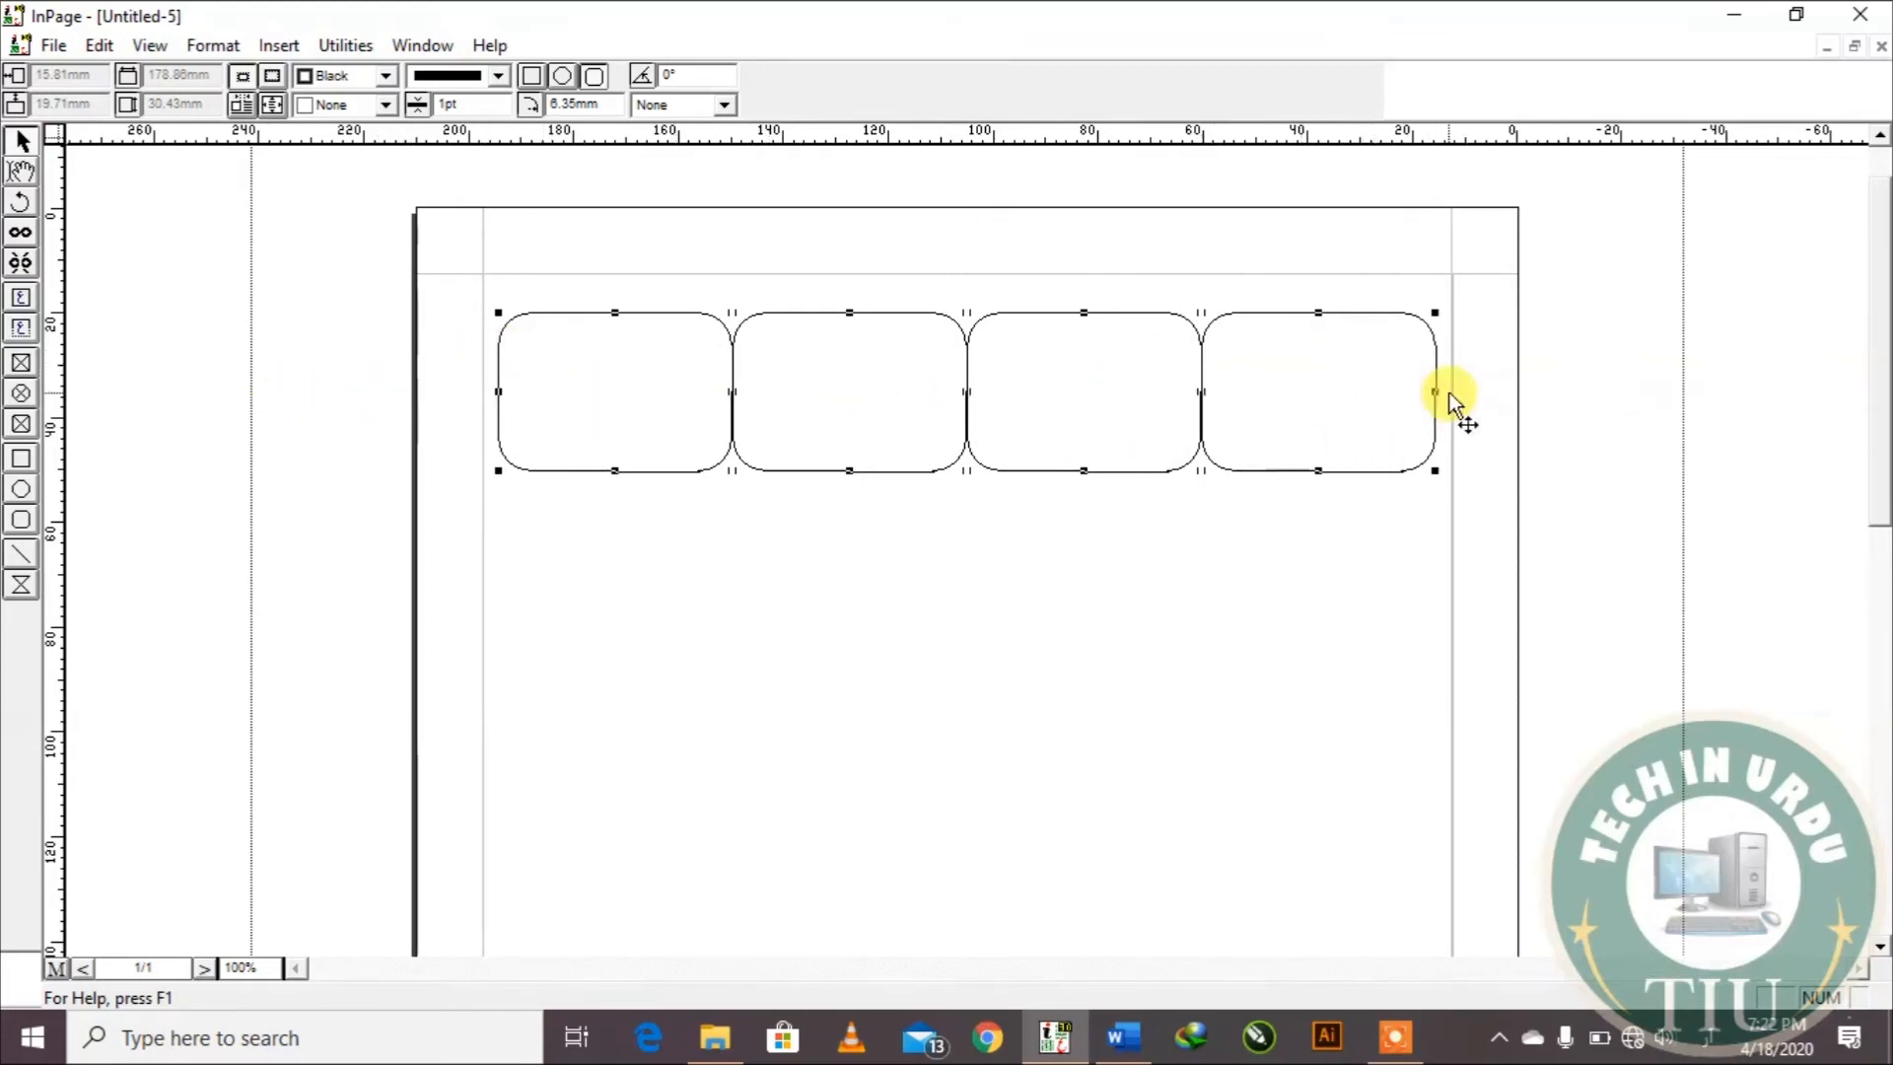
# Step: Delete the three copies beside the original rectangle in the horizontal row
pyautogui.click(631, 380)
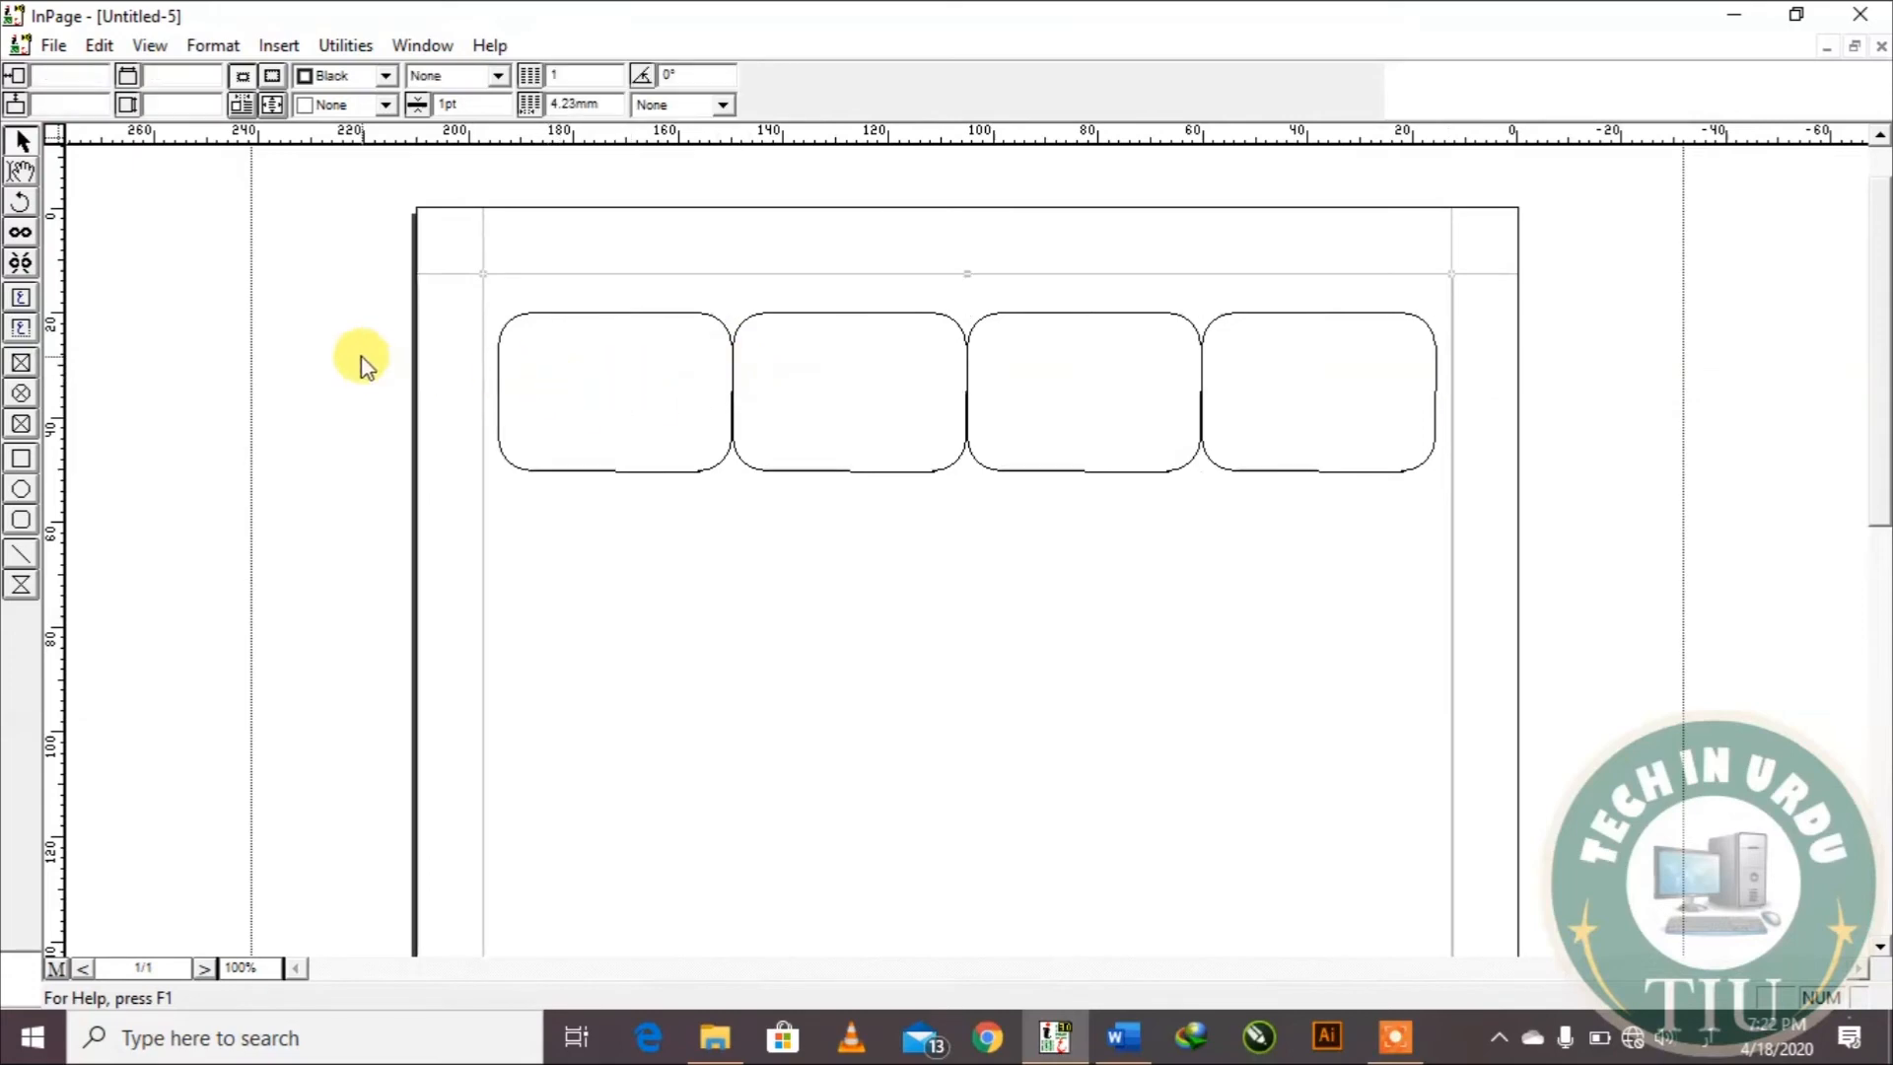
pyautogui.click(294, 263)
pyautogui.moveTo(292, 266); pyautogui.dragTo(1263, 566)
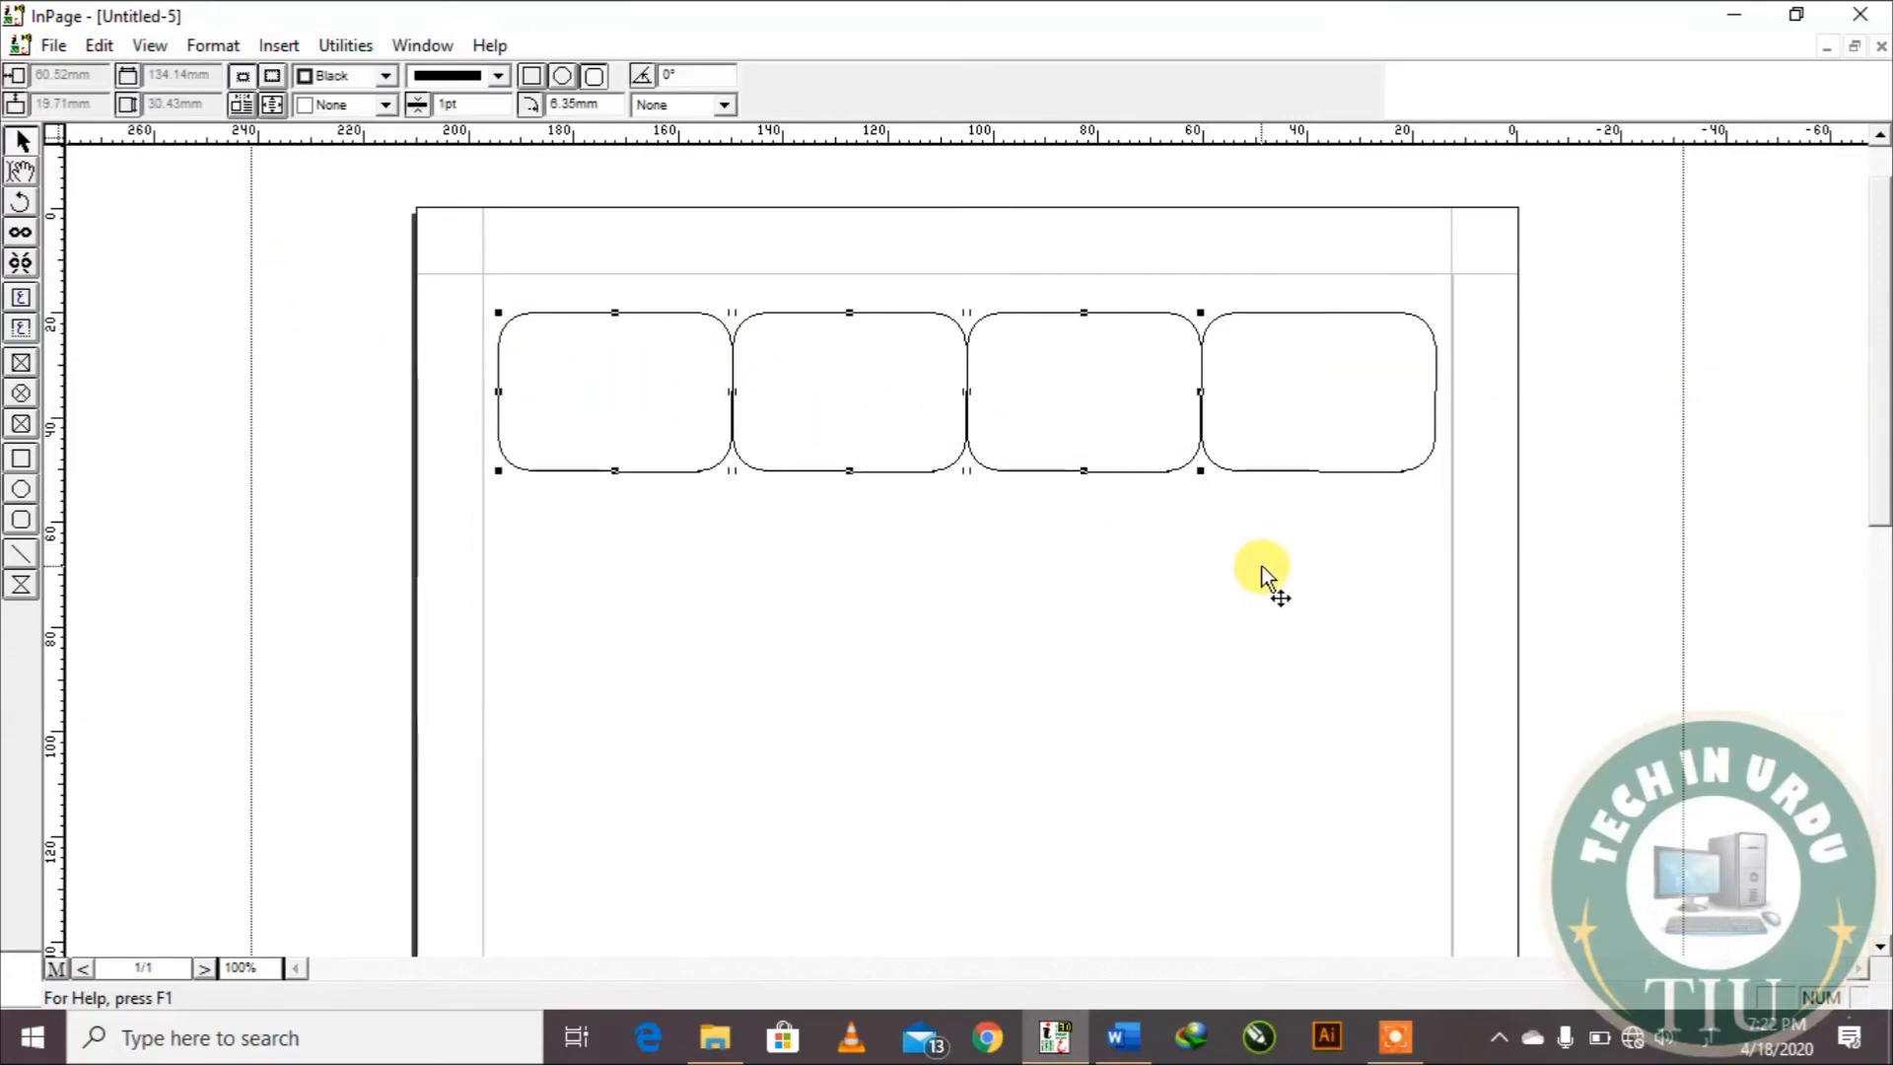
pyautogui.press('Delete')
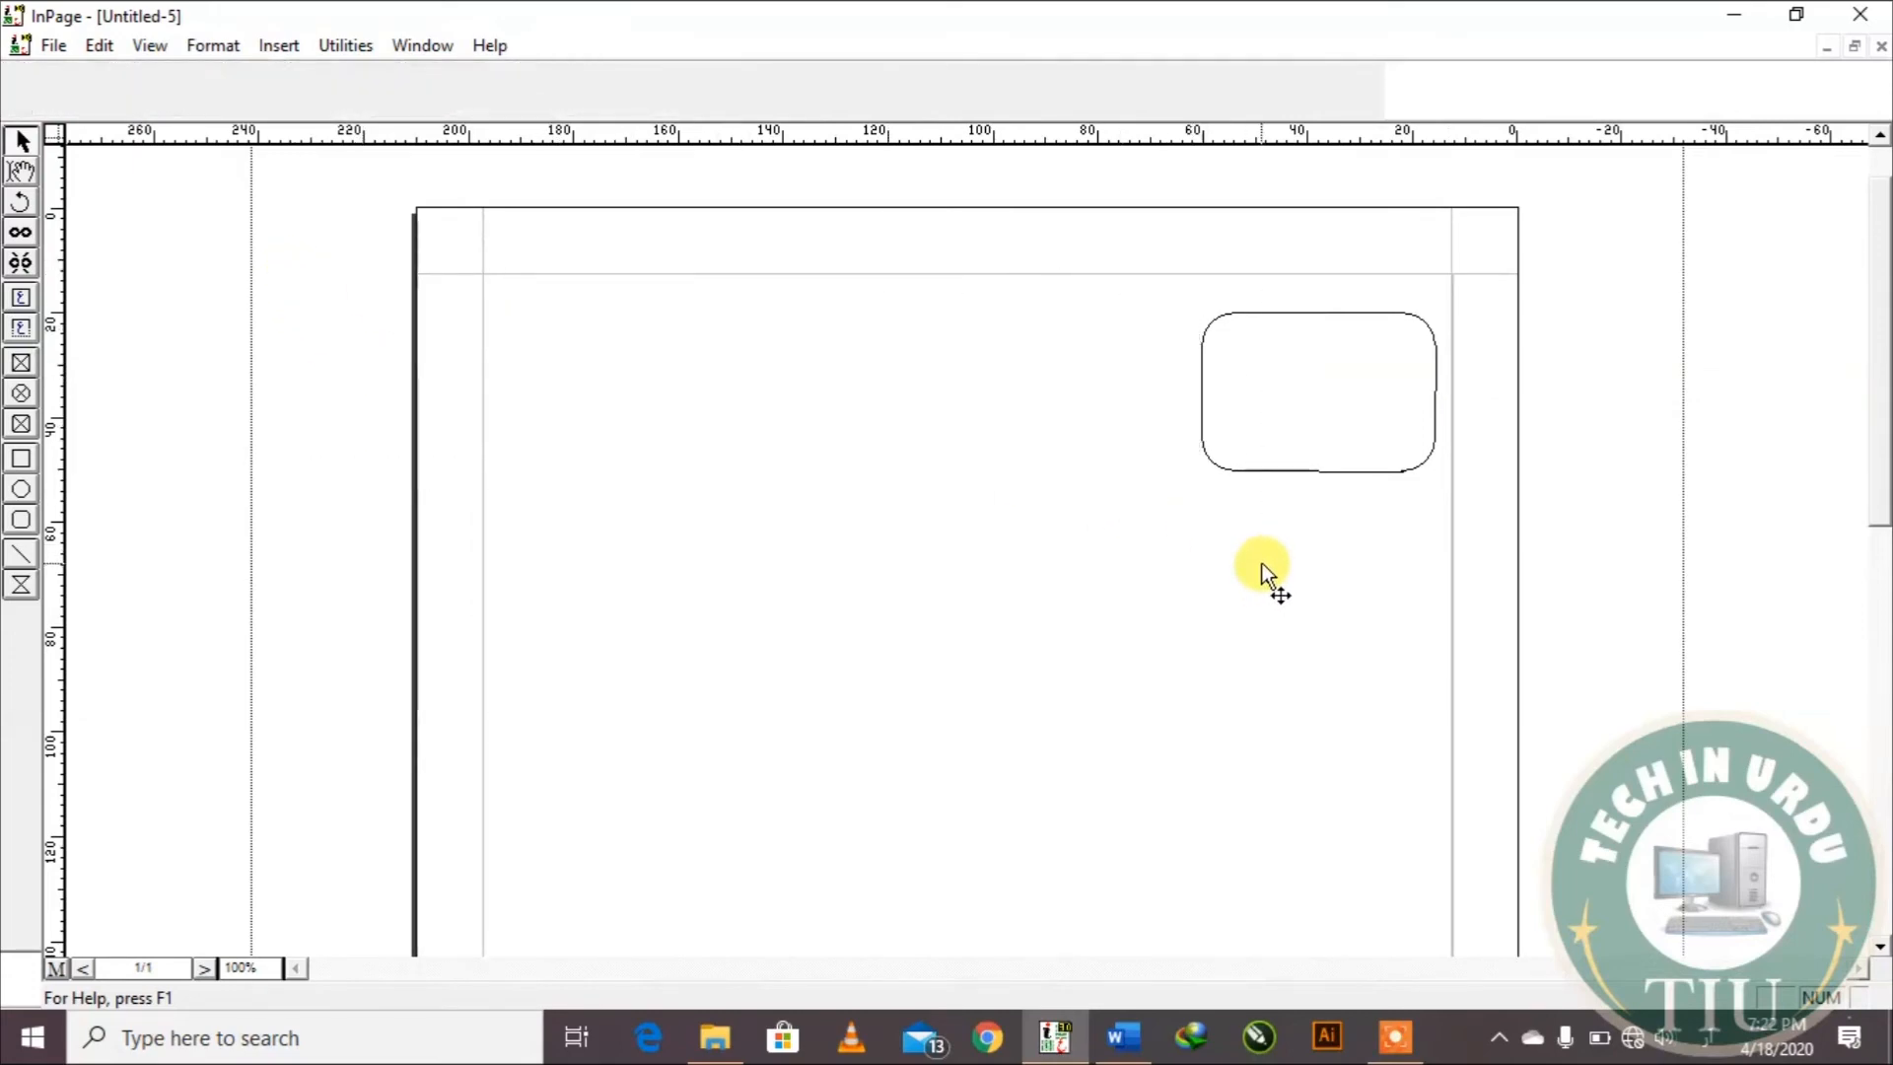
# Step: Duplicate the rounded rectangle into 5 rows and 1 column with 0 mm spacing
pyautogui.click(1334, 414)
pyautogui.click(1228, 314)
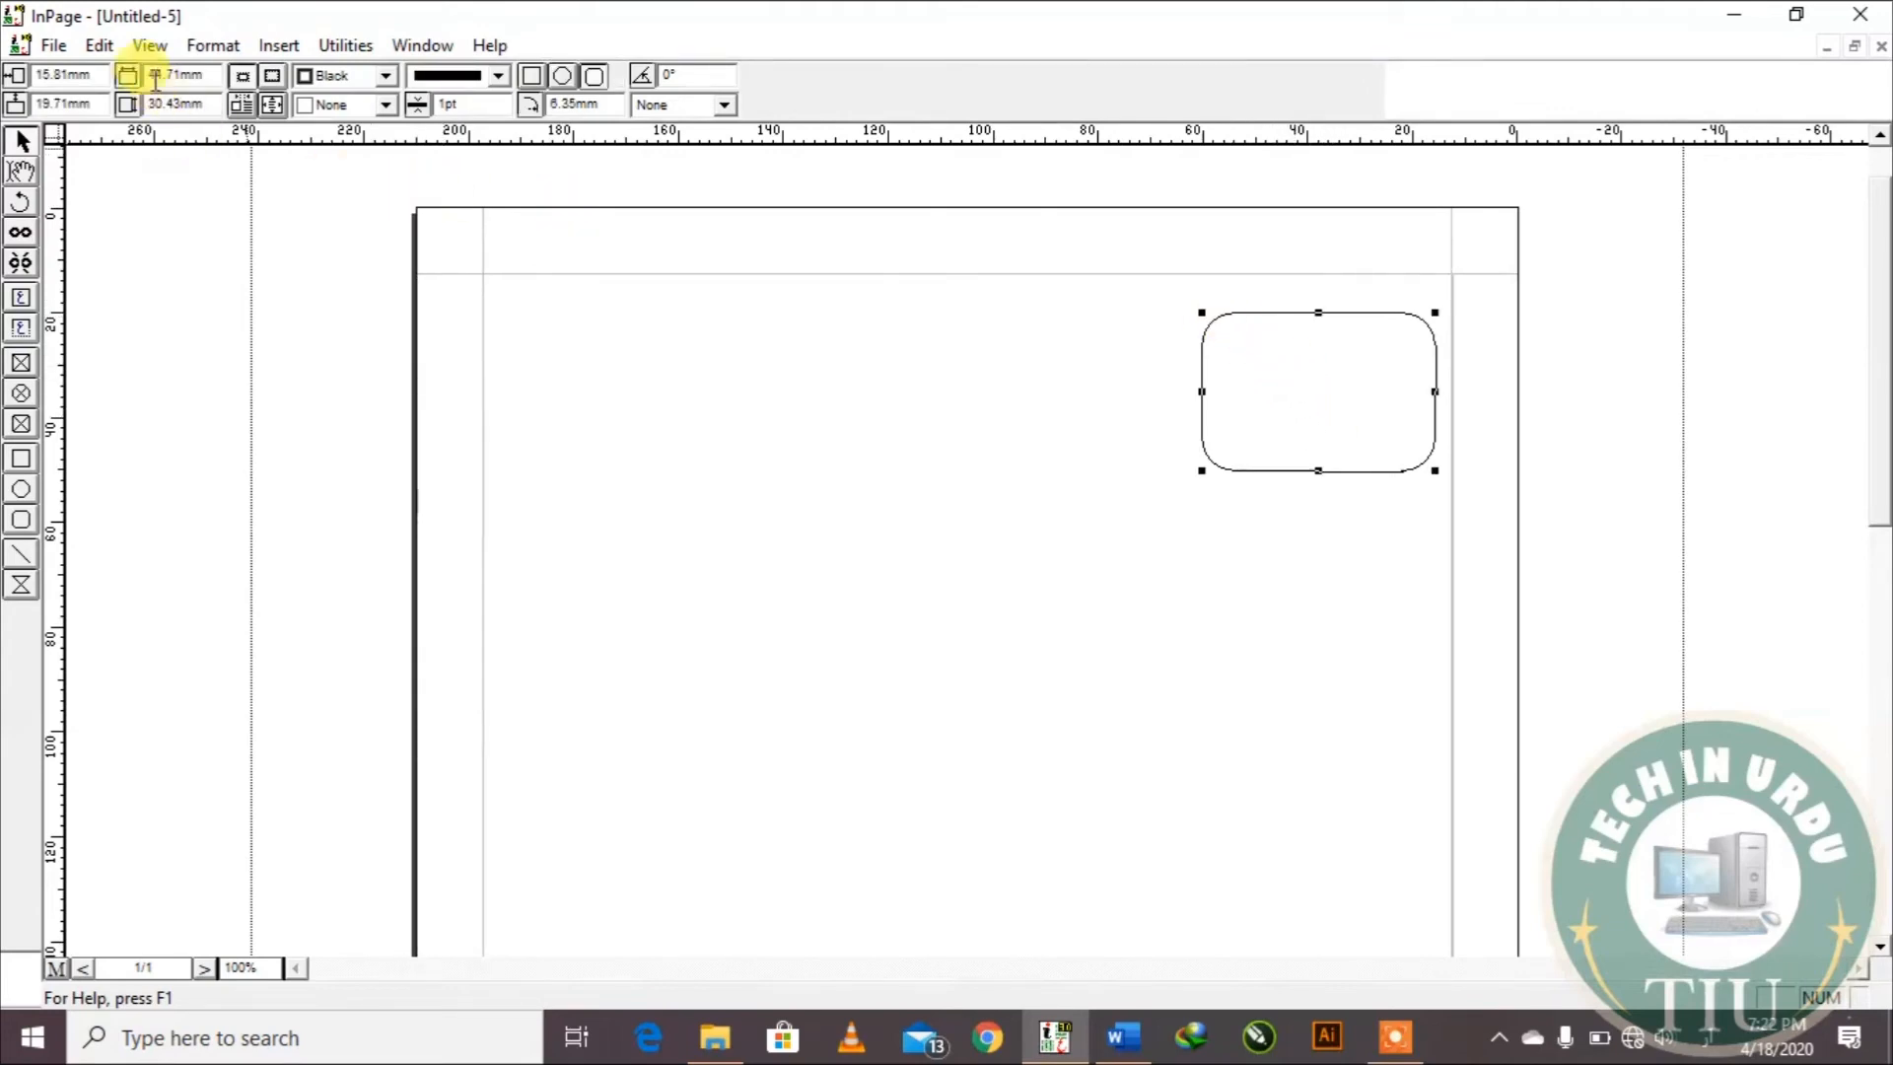
pyautogui.click(101, 47)
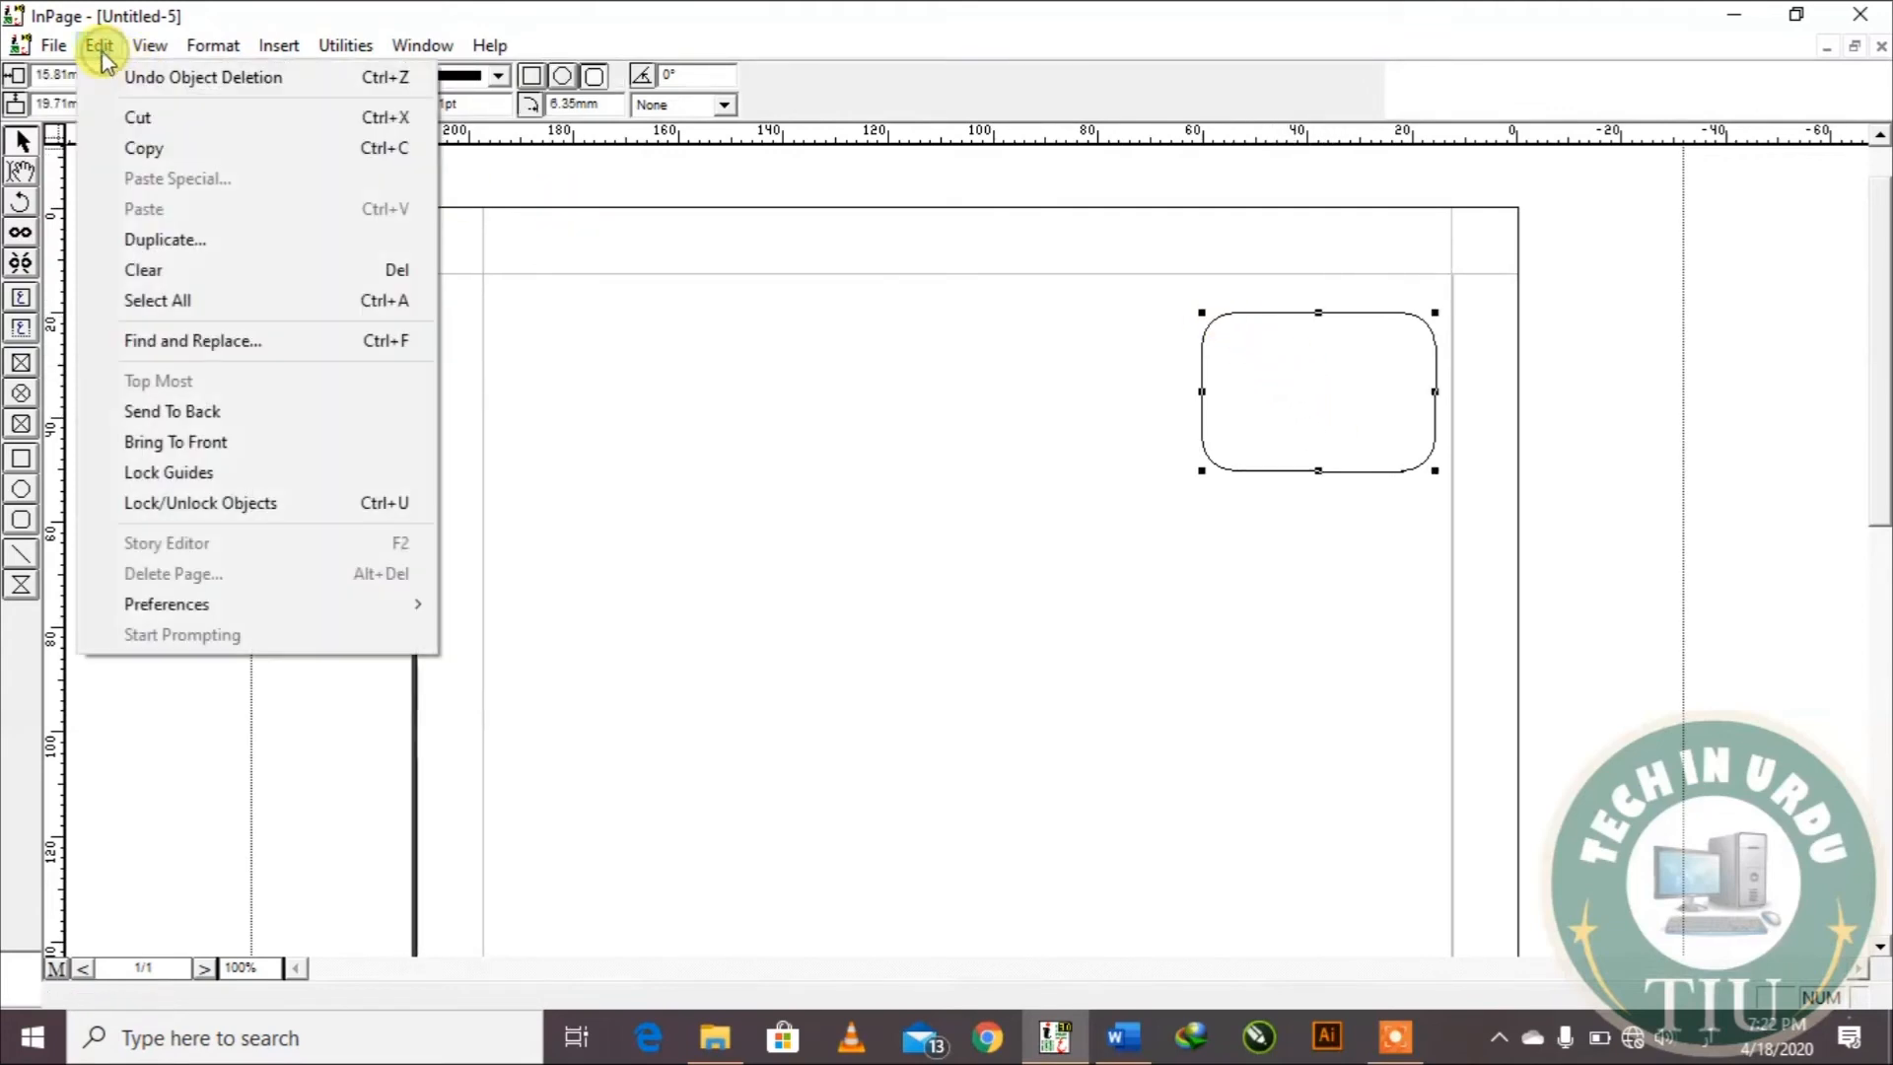
pyautogui.click(202, 245)
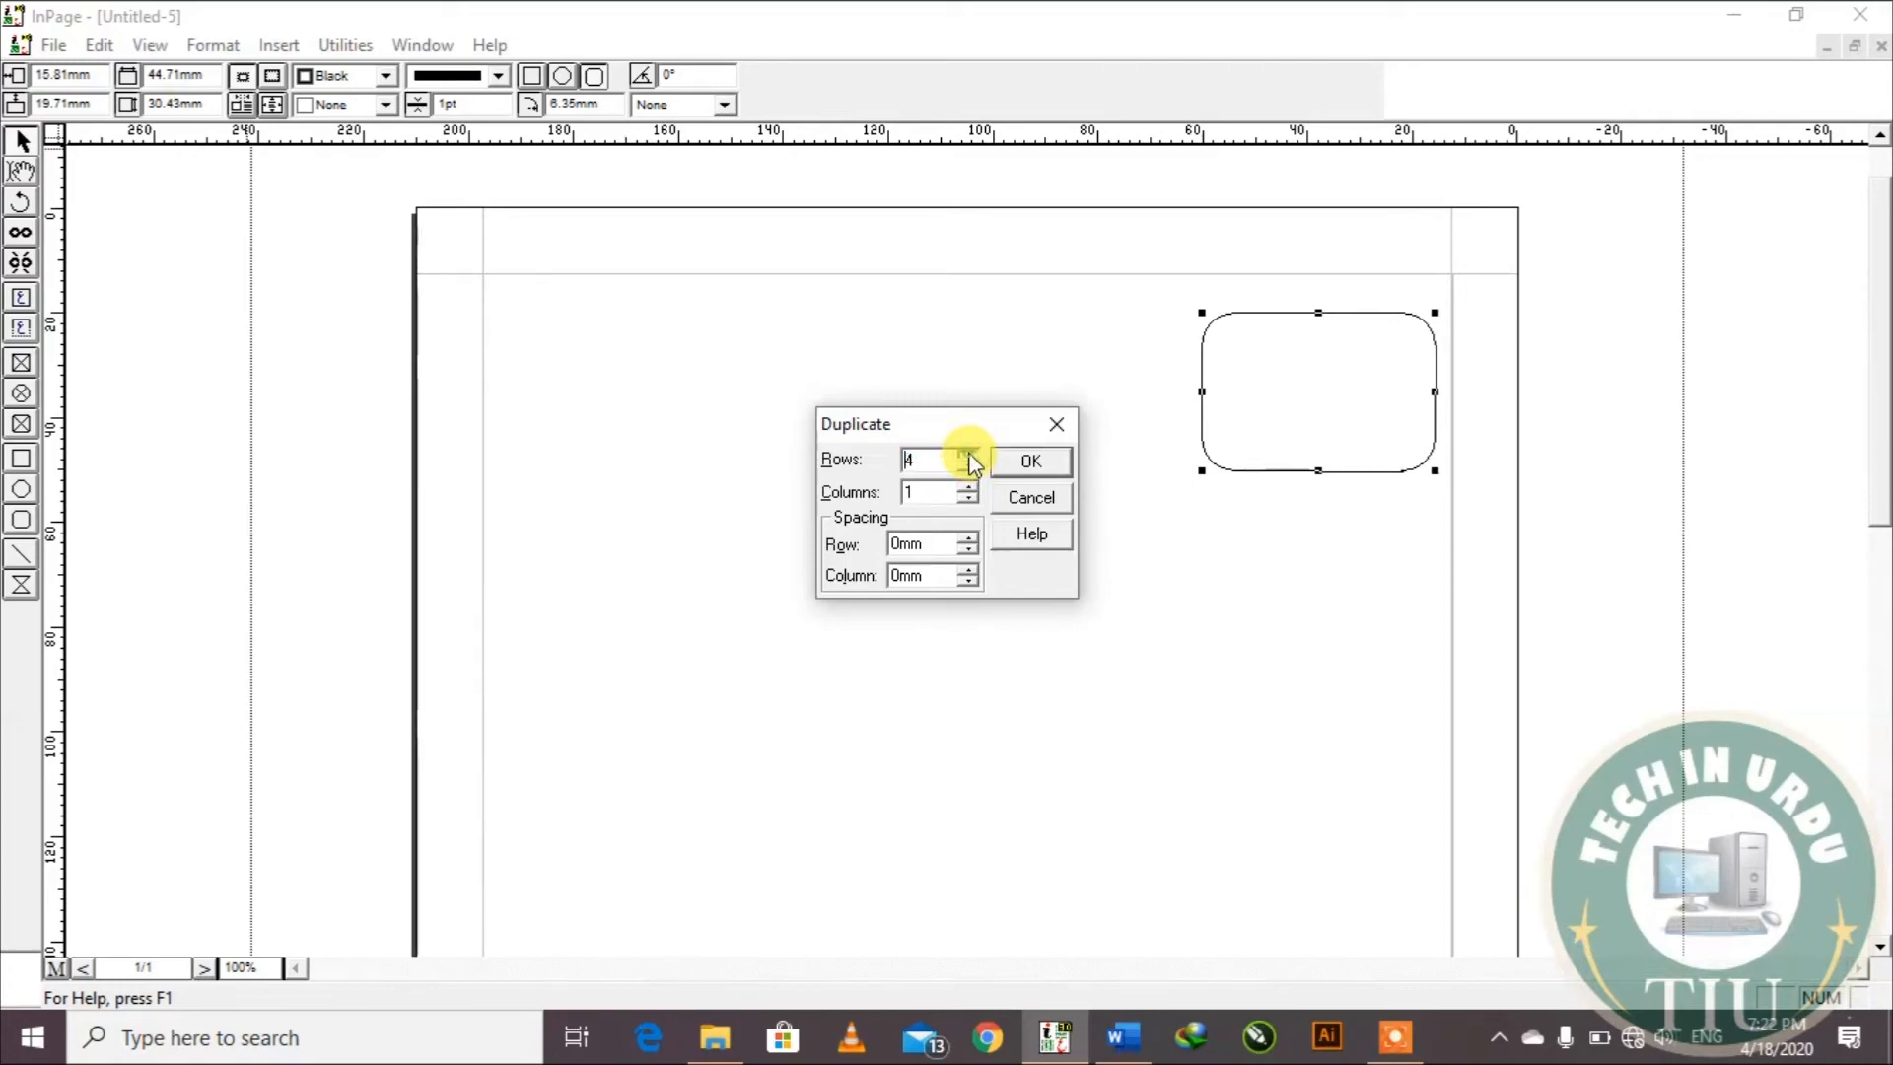
pyautogui.click(1039, 458)
pyautogui.scroll(-3, 1874, 426)
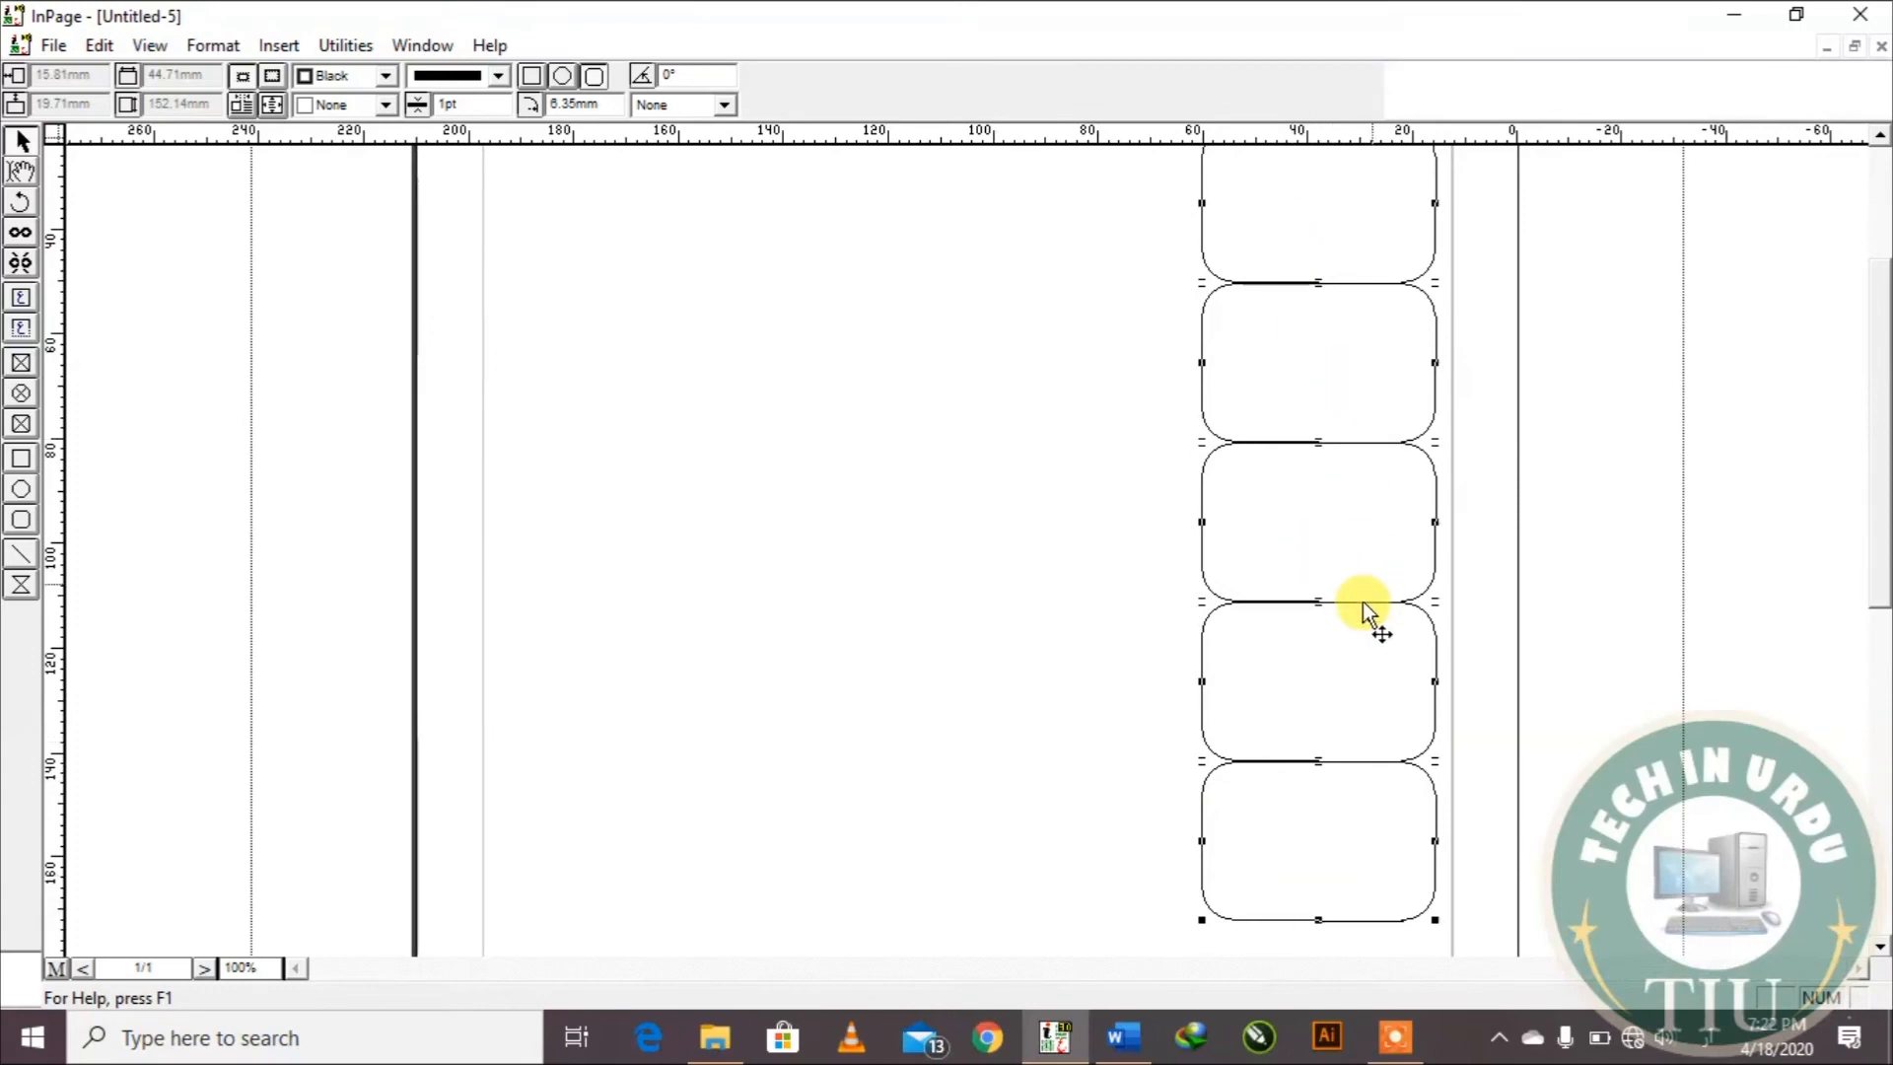
# Step: Duplicate the selected stack of five rectangles with 2 rows, 1 column, 0 mm row spacing and 1.4 mm column spacing
pyautogui.click(99, 46)
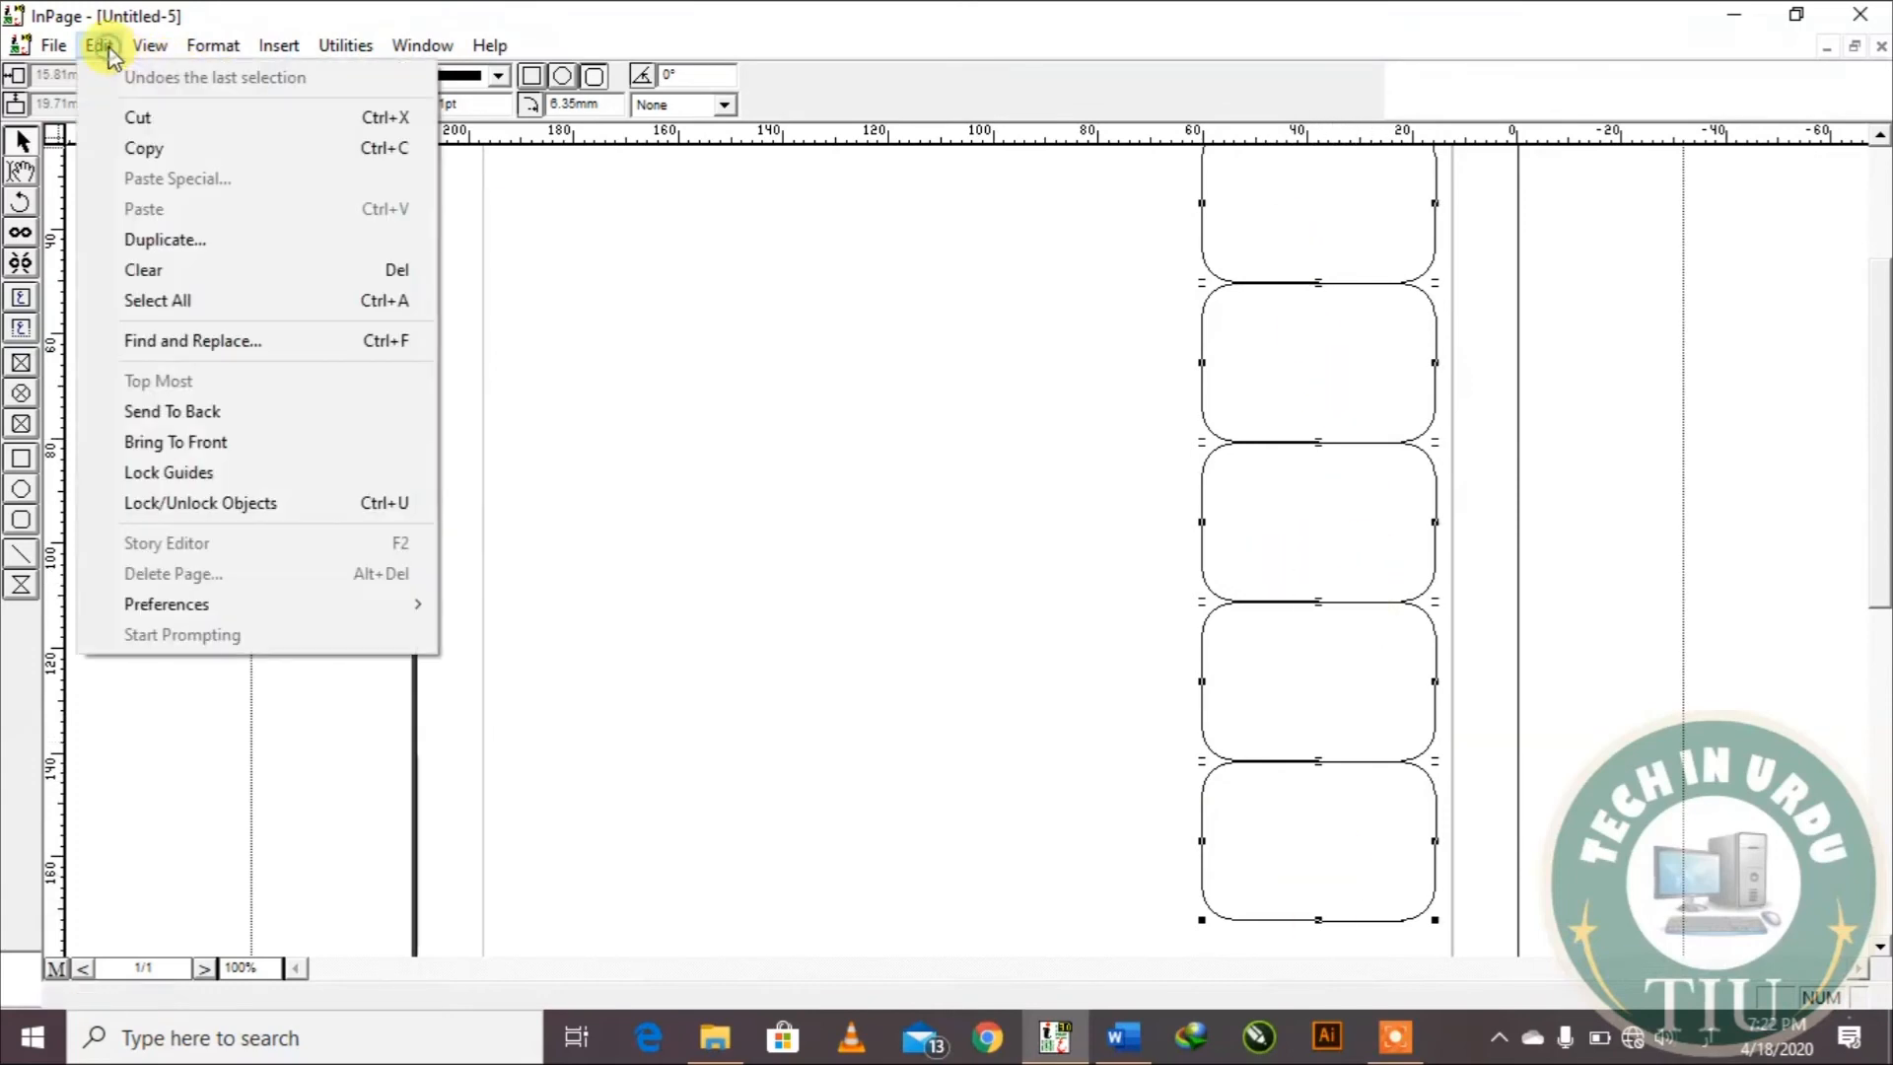
pyautogui.click(181, 243)
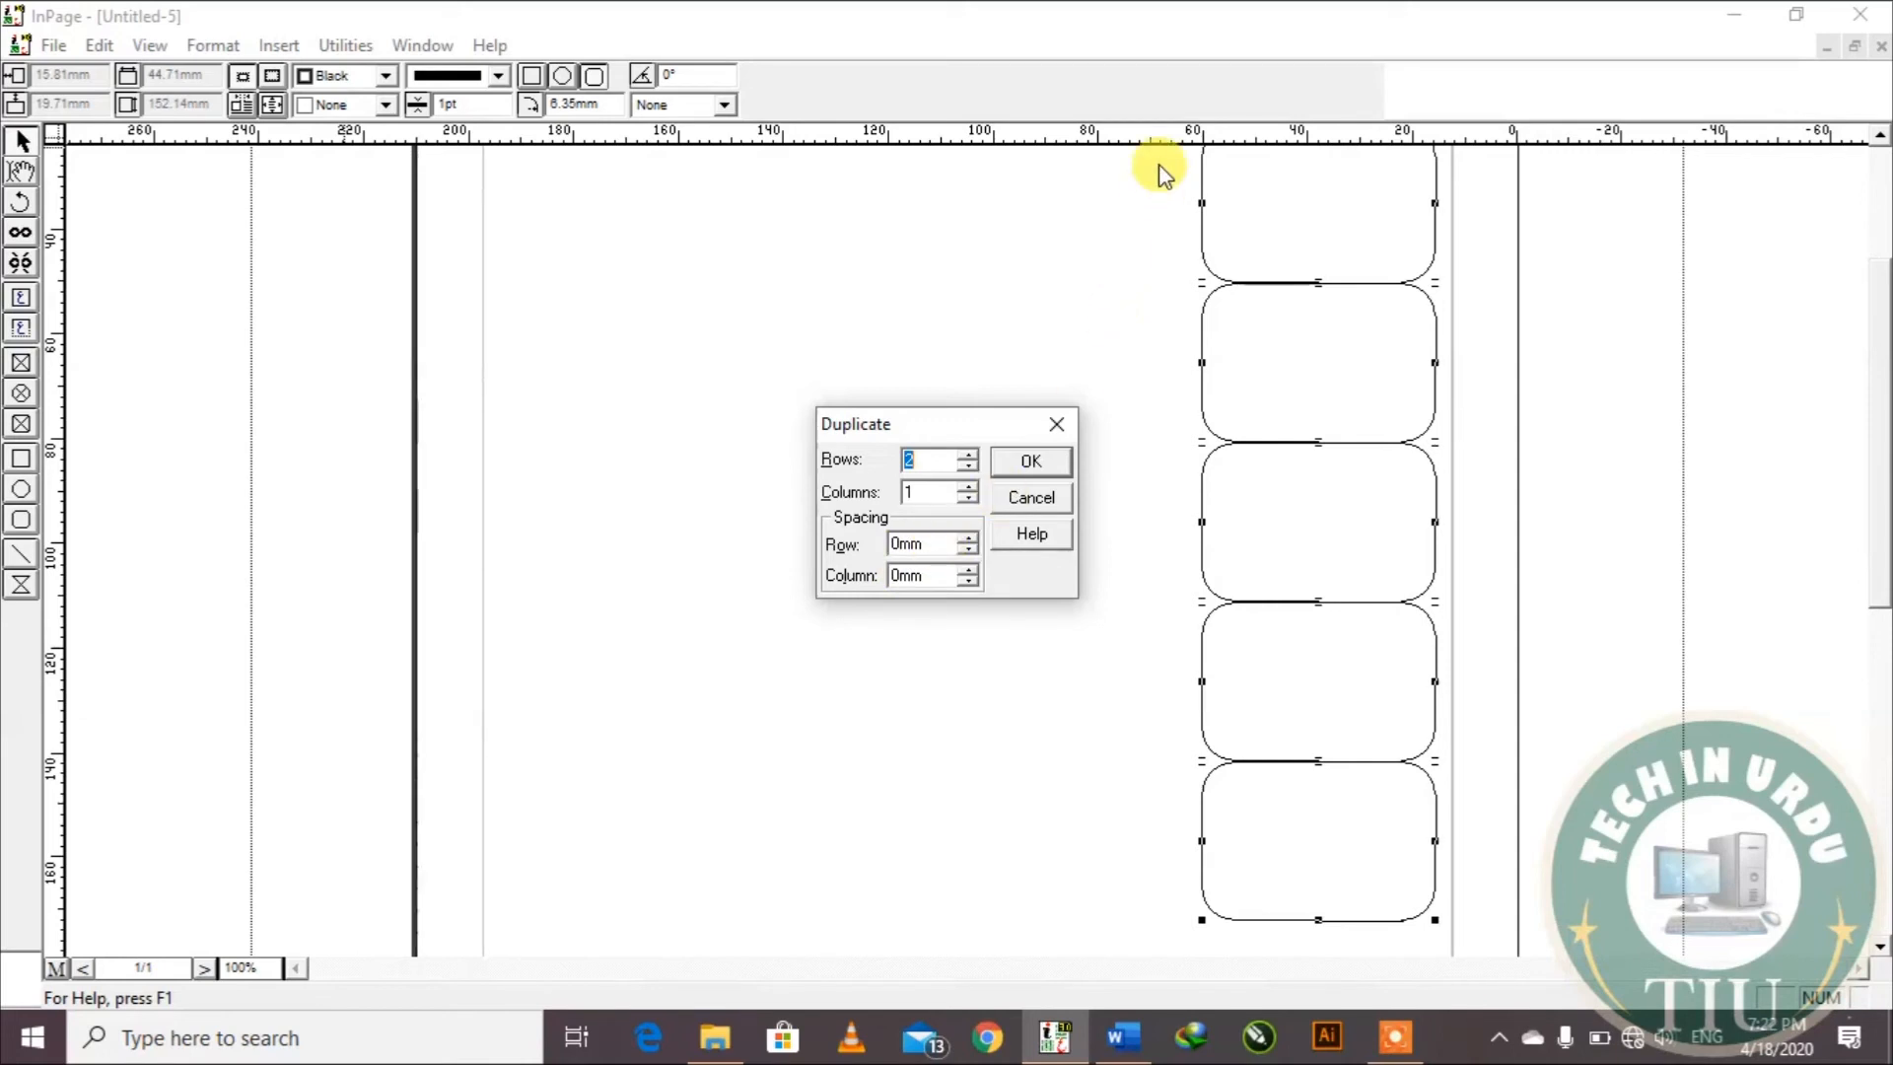
pyautogui.click(970, 581)
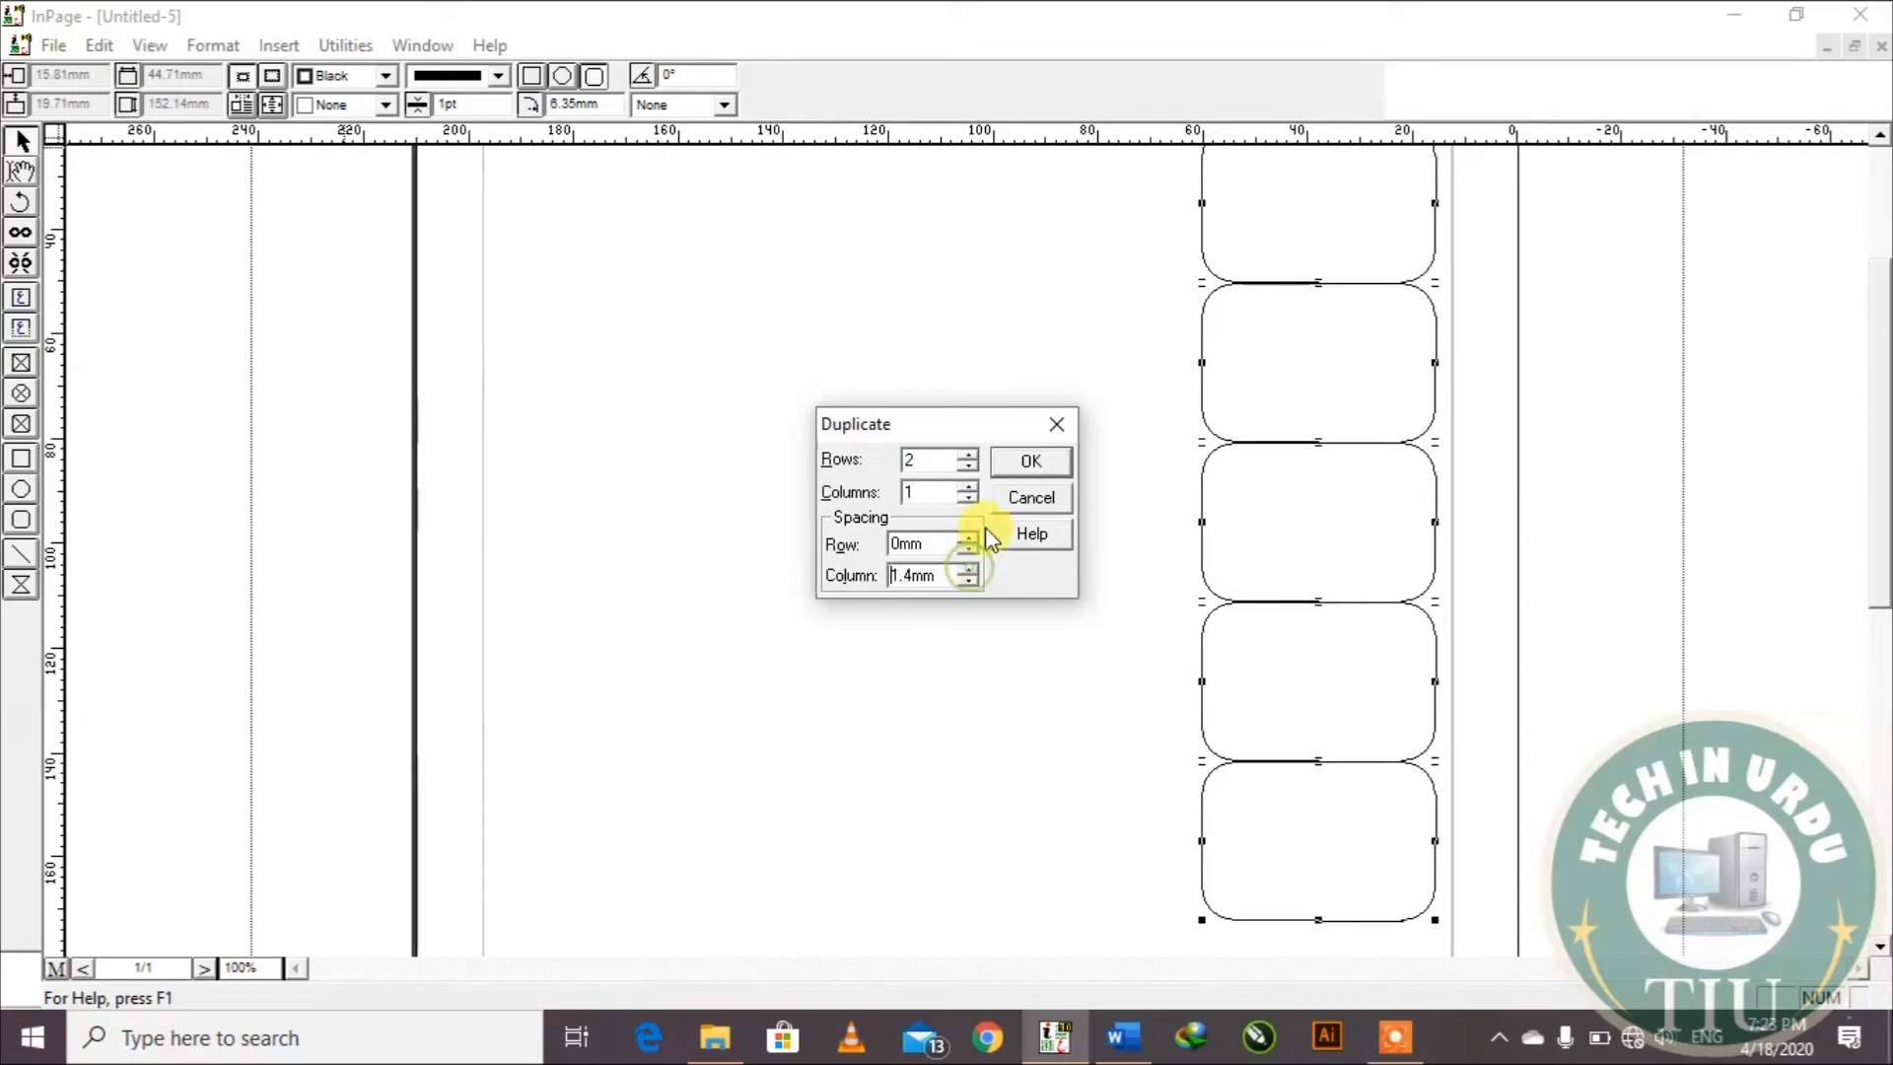
pyautogui.click(1016, 464)
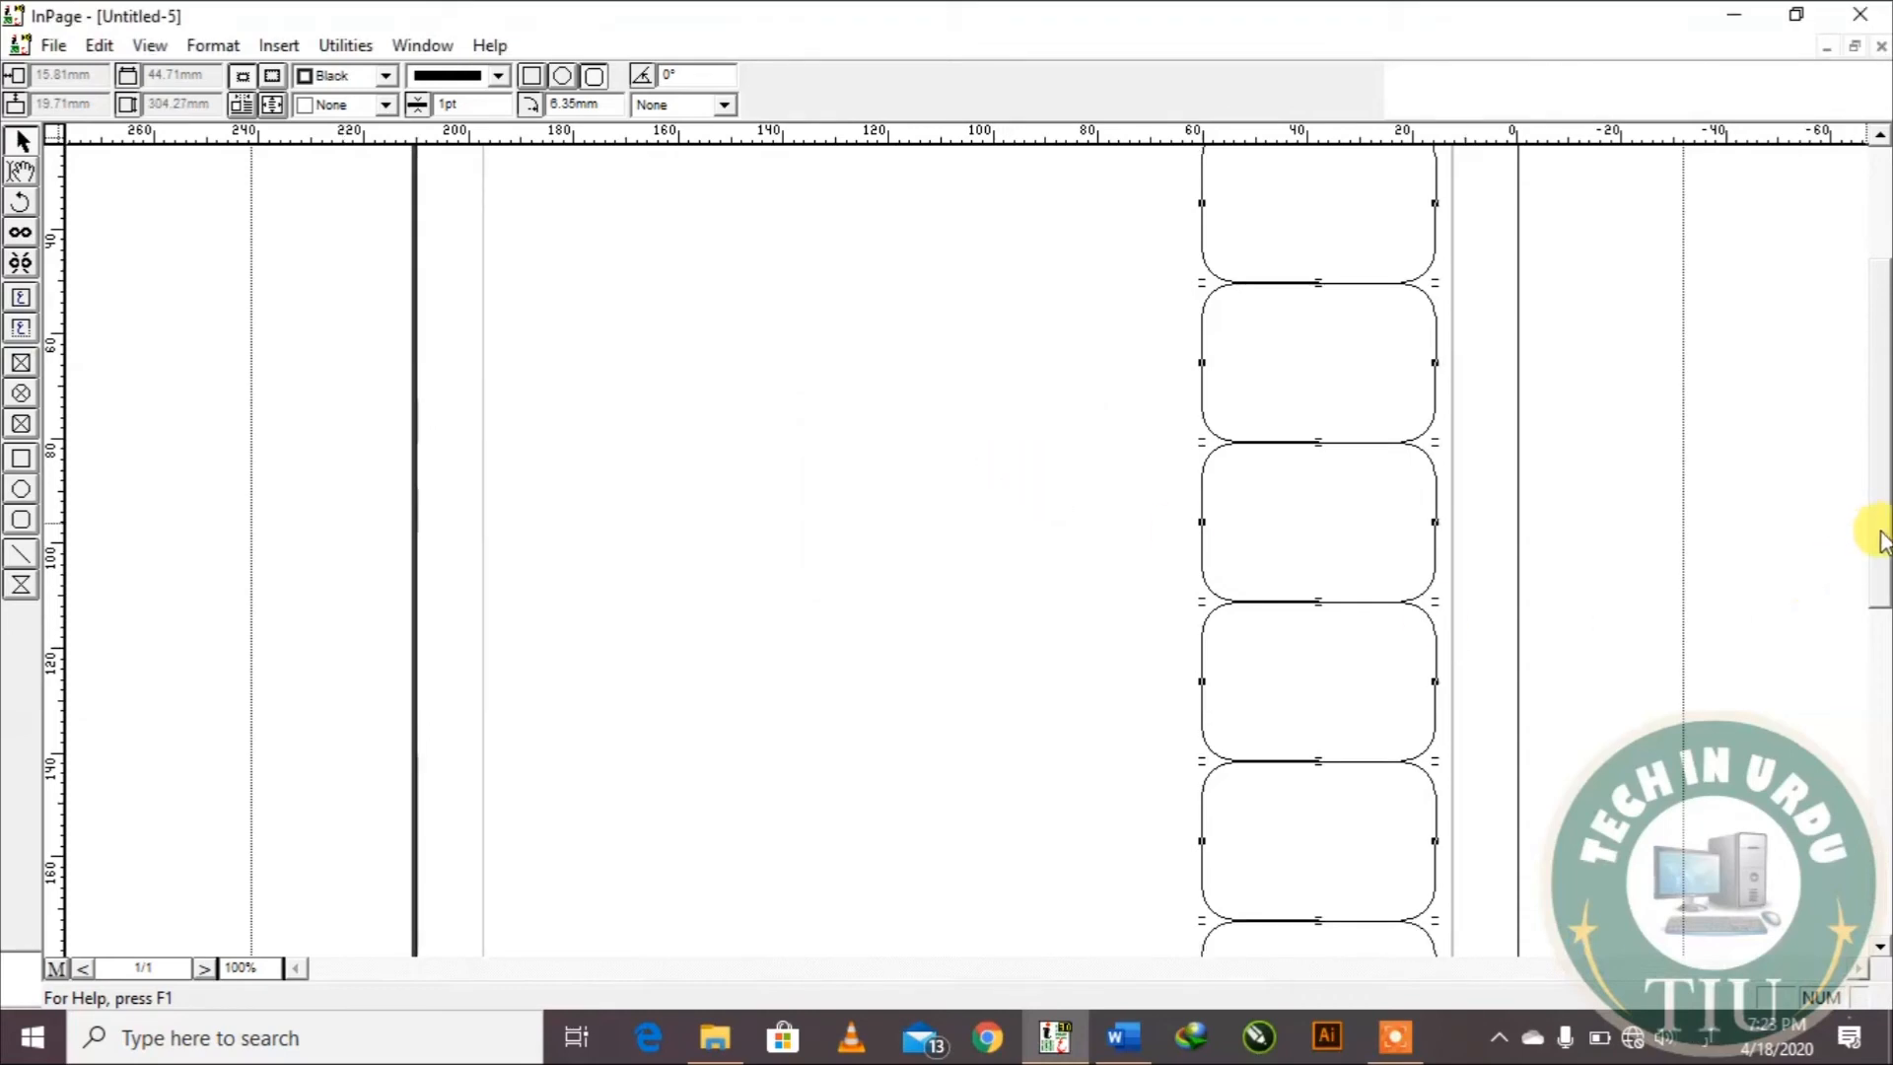
pyautogui.moveTo(1876, 524); pyautogui.dragTo(1878, 631)
pyautogui.scroll(-2, 1881, 708)
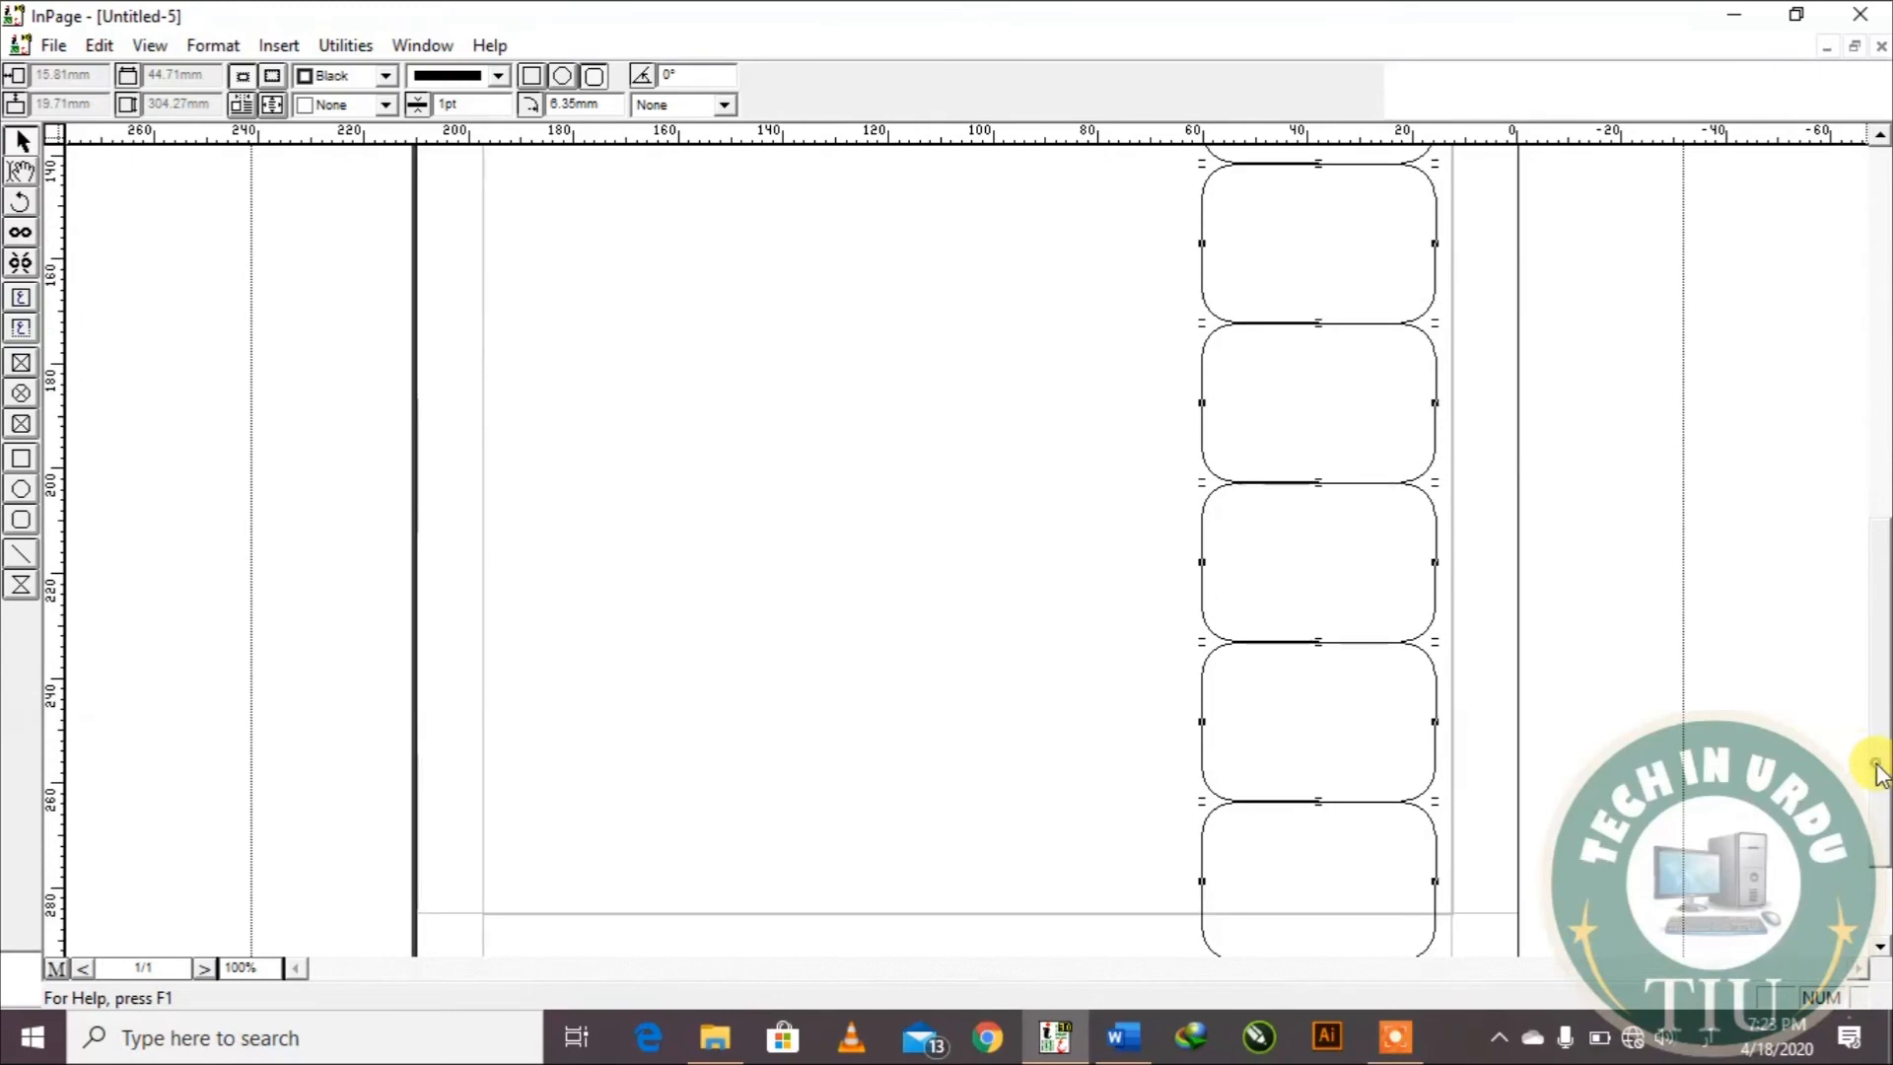
pyautogui.doubleClick(231, 967)
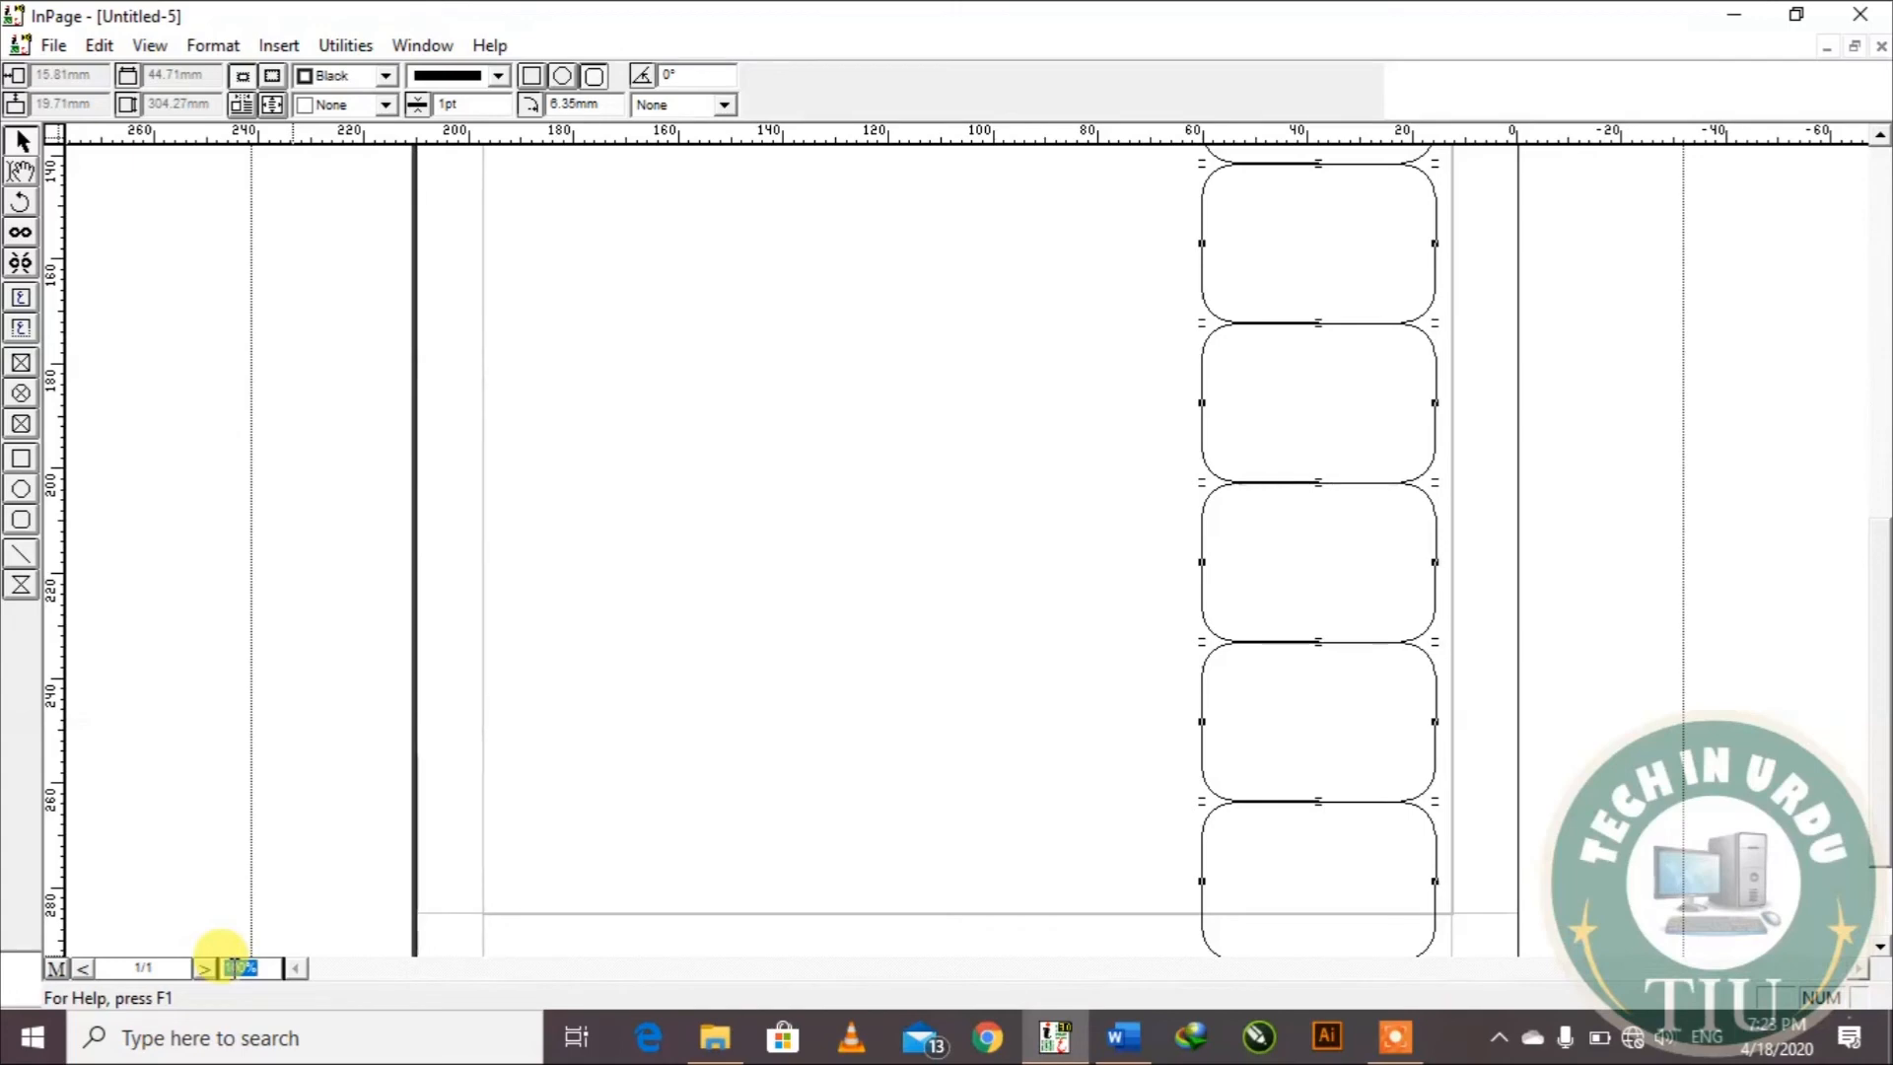
pyautogui.write('50')
pyautogui.press('Return')
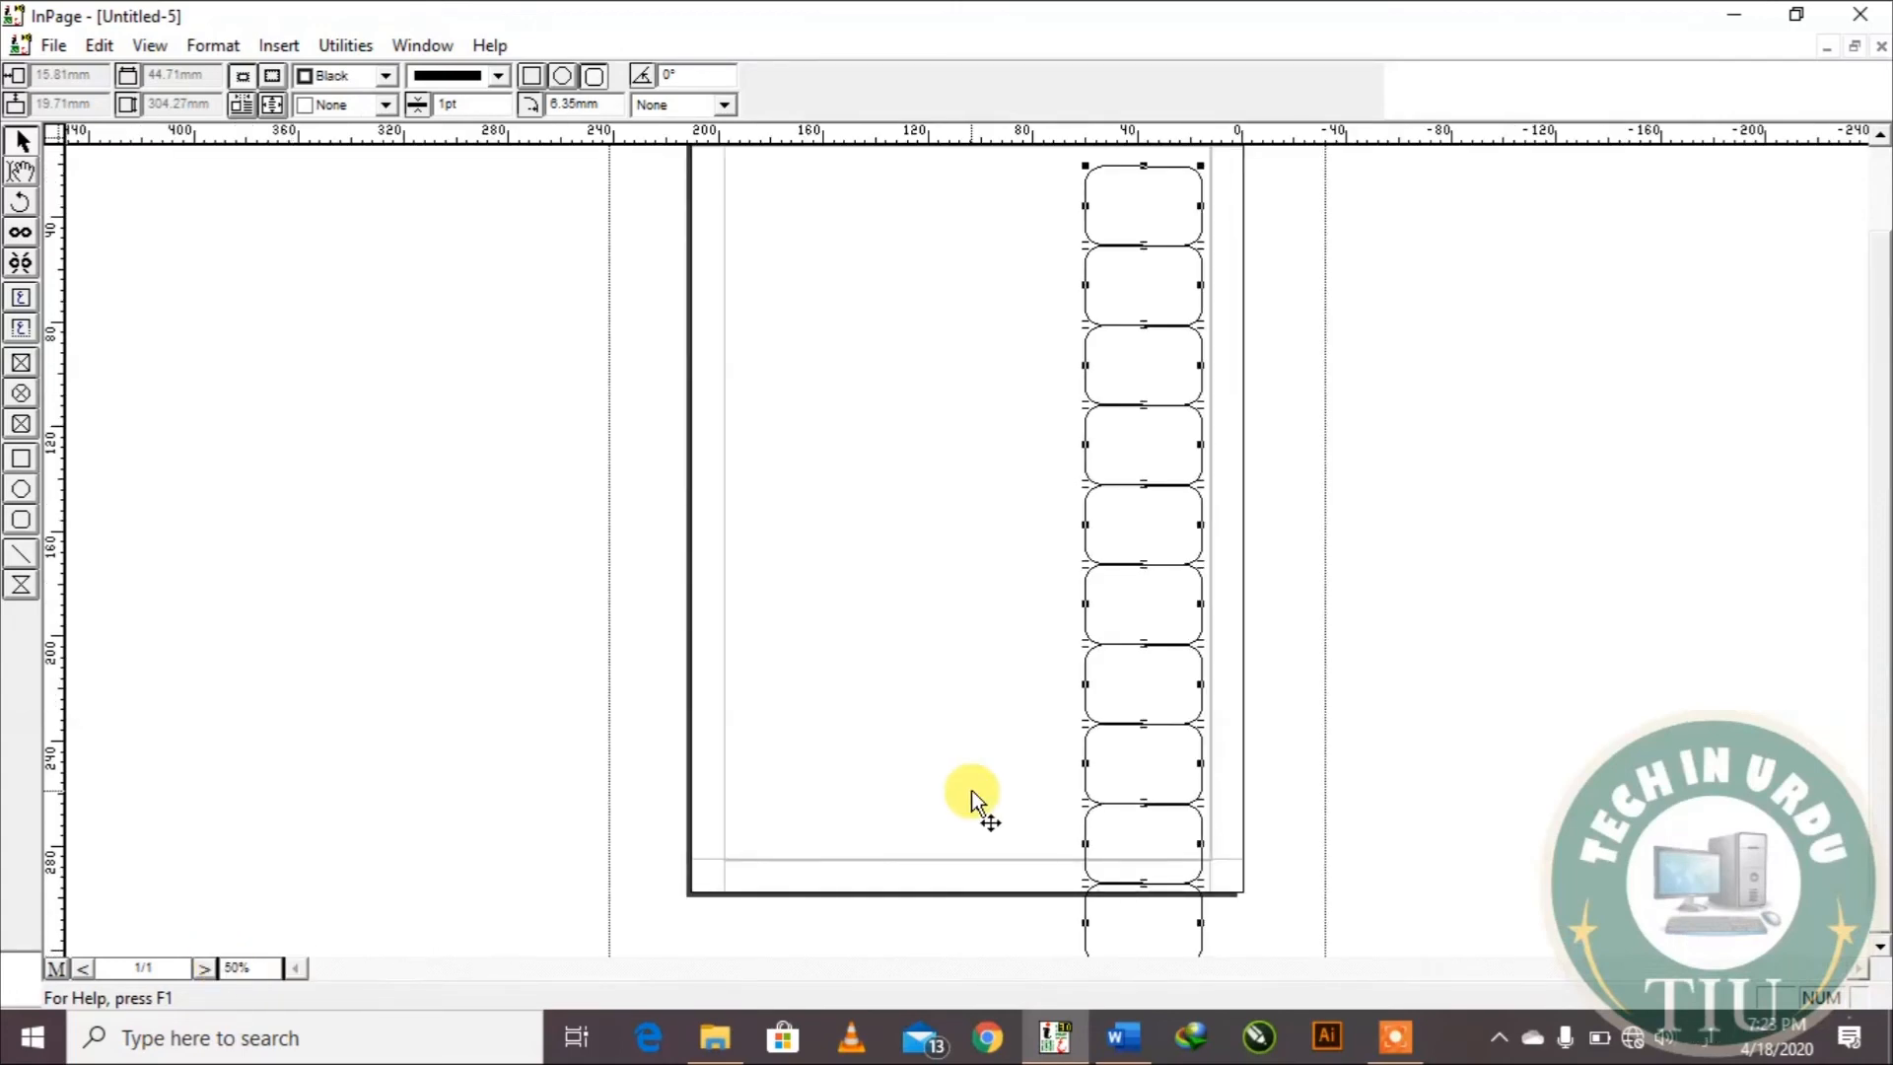
# Step: Delete the whole selected stack of rounded rectangles from the page
pyautogui.press('Delete')
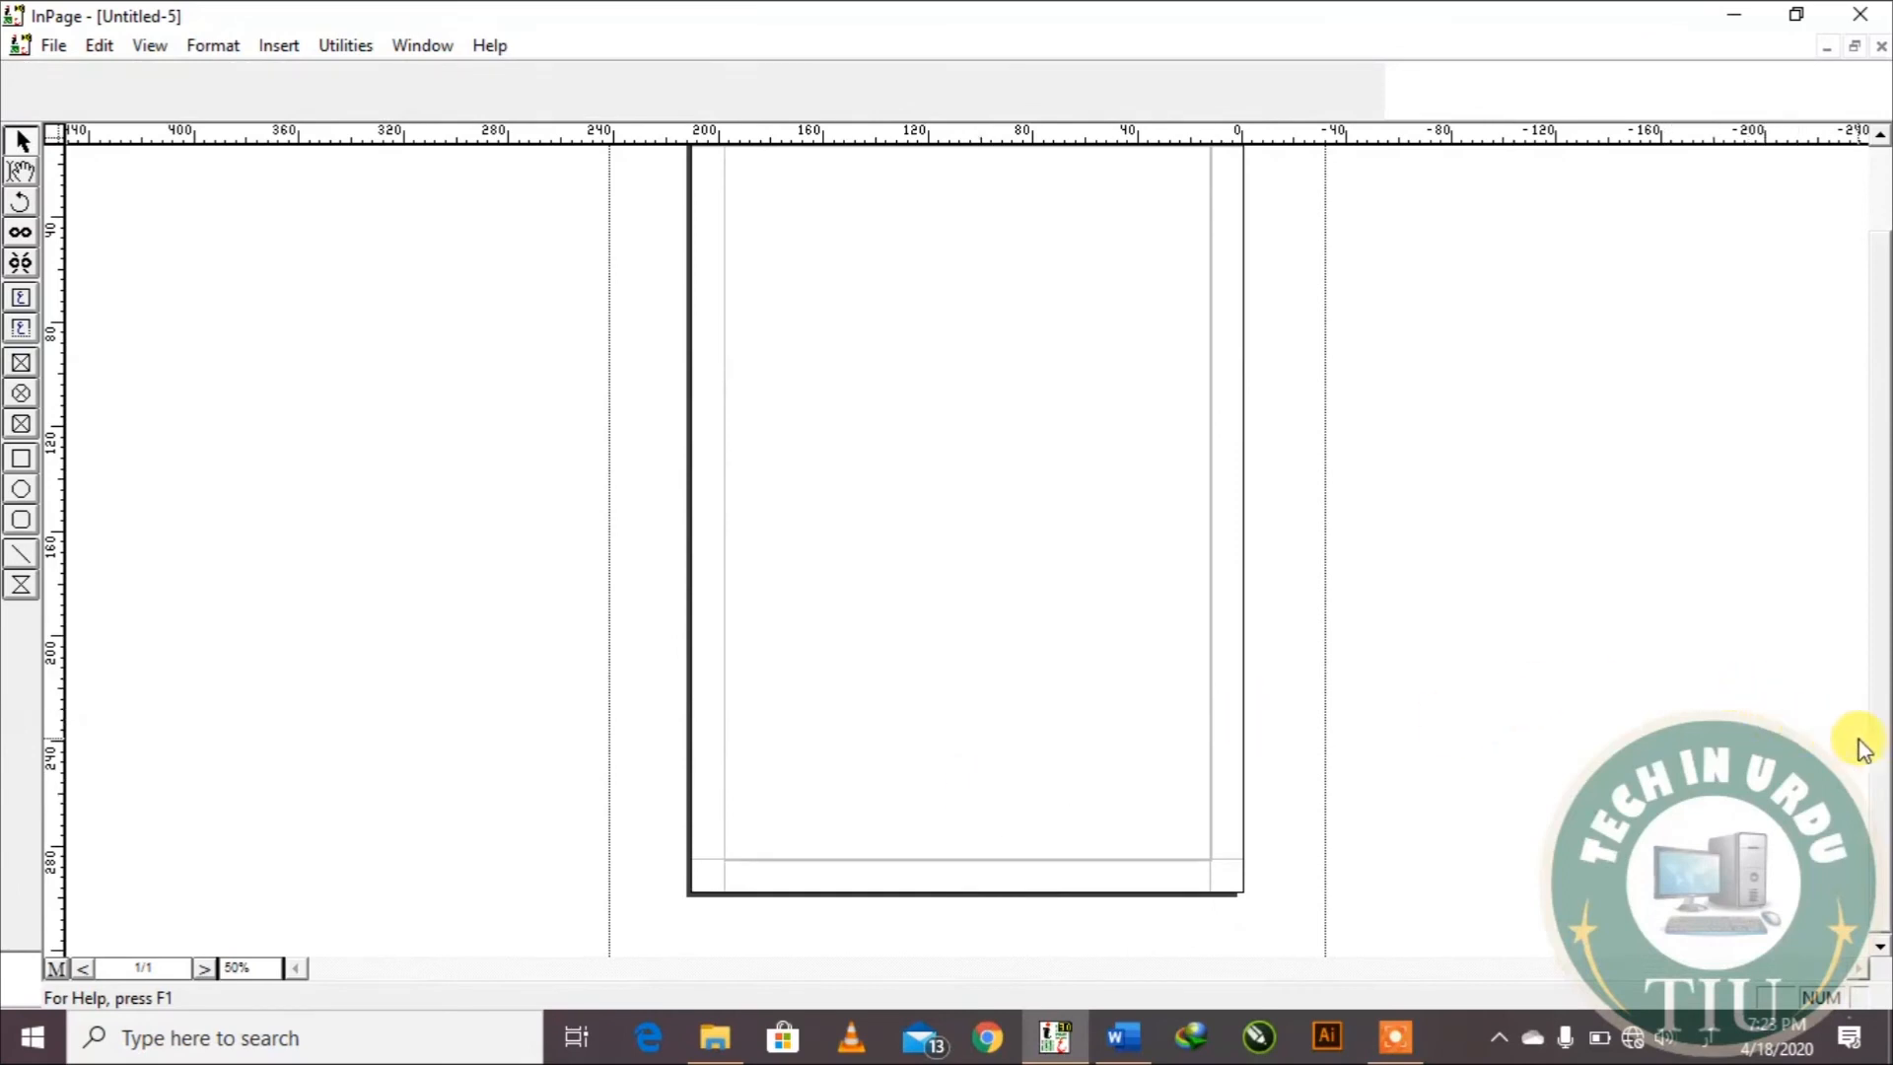
pyautogui.scroll(1, 1868, 634)
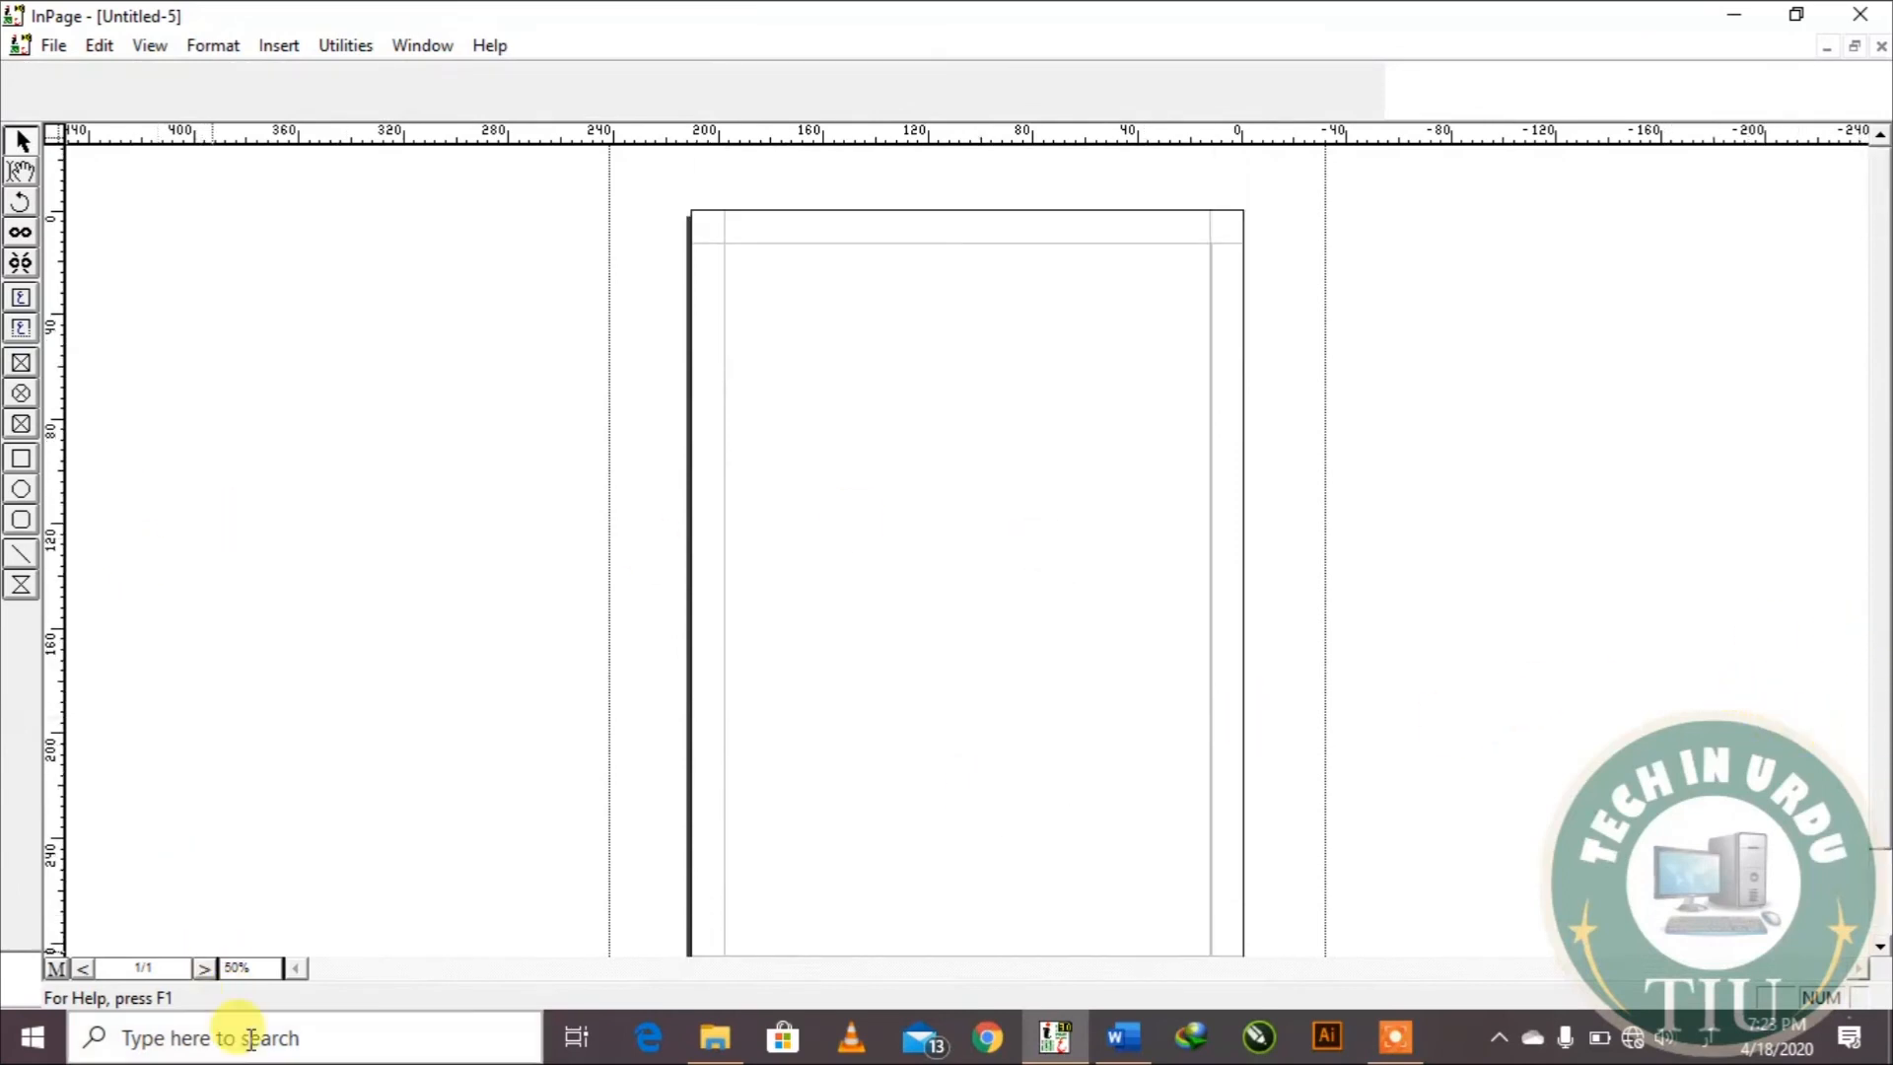
pyautogui.doubleClick(238, 969)
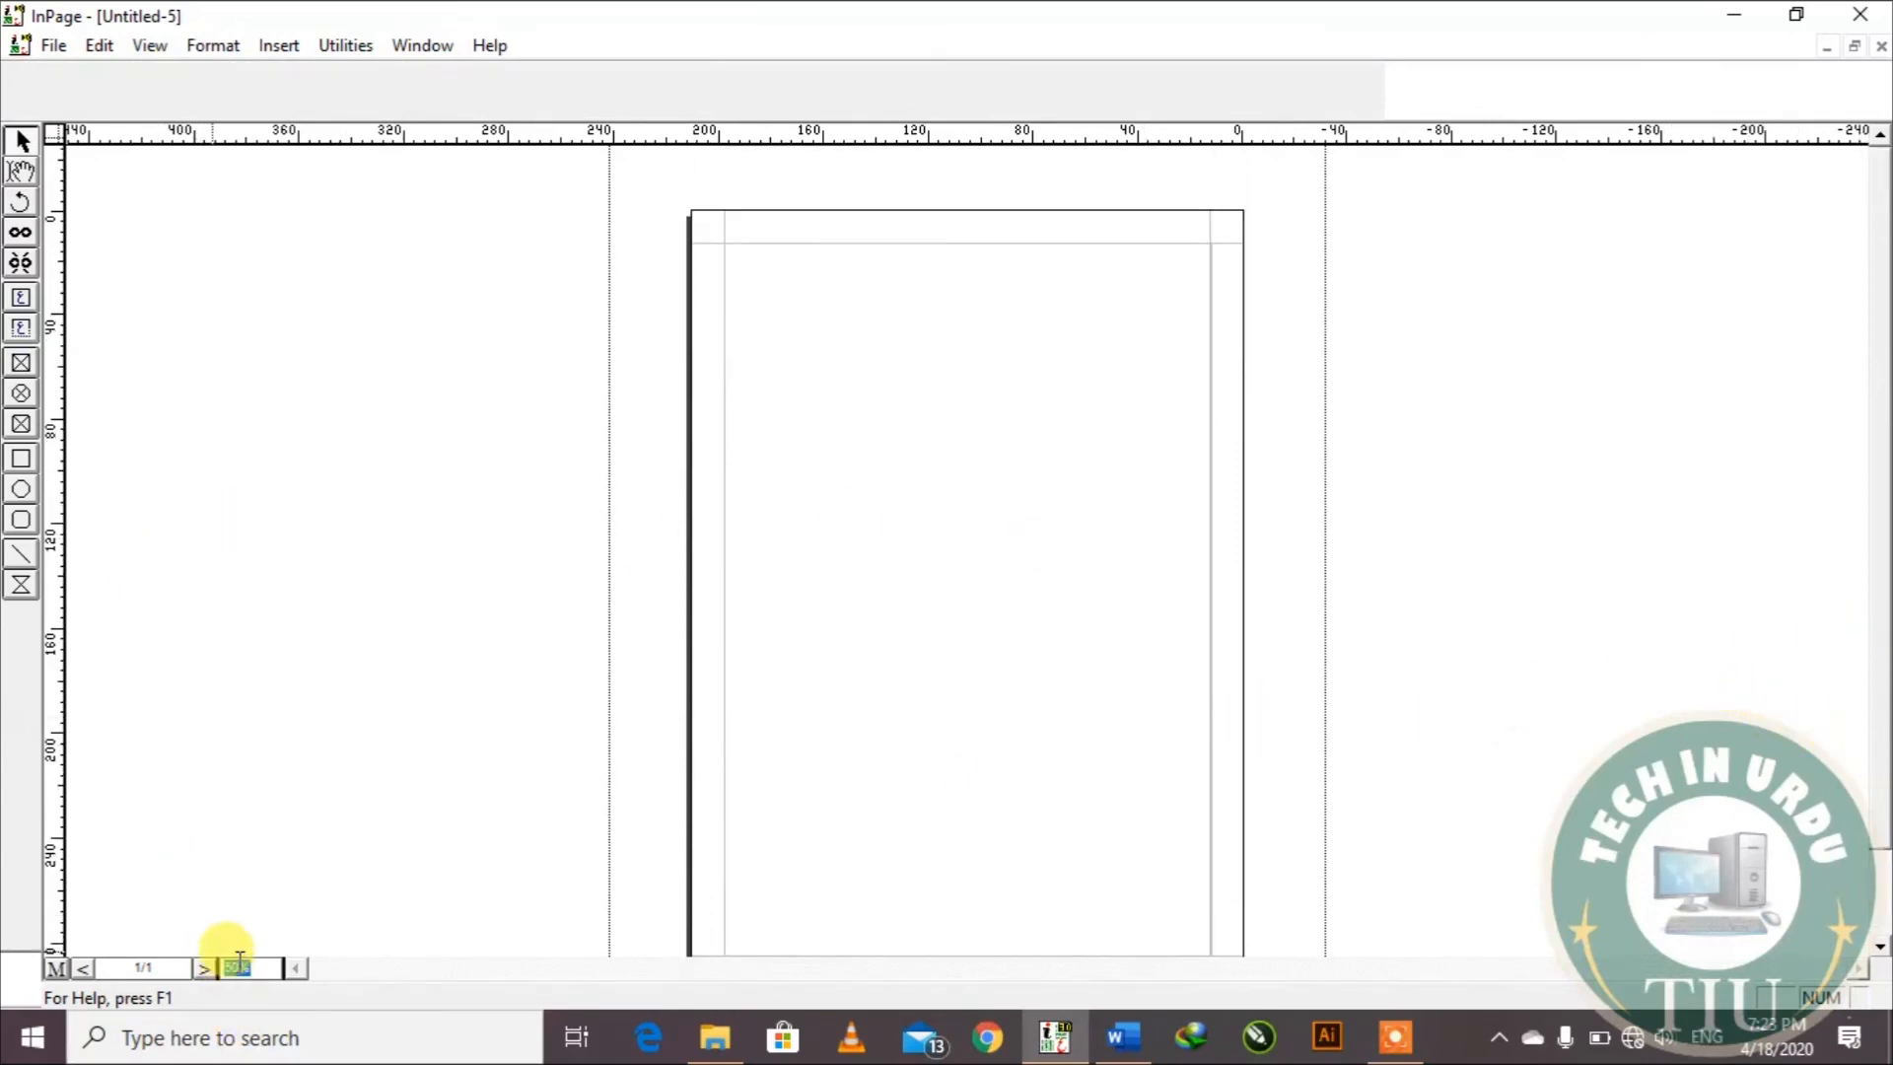
pyautogui.write('150')
pyautogui.press('Return')
pyautogui.moveTo(1196, 973); pyautogui.dragTo(1321, 976)
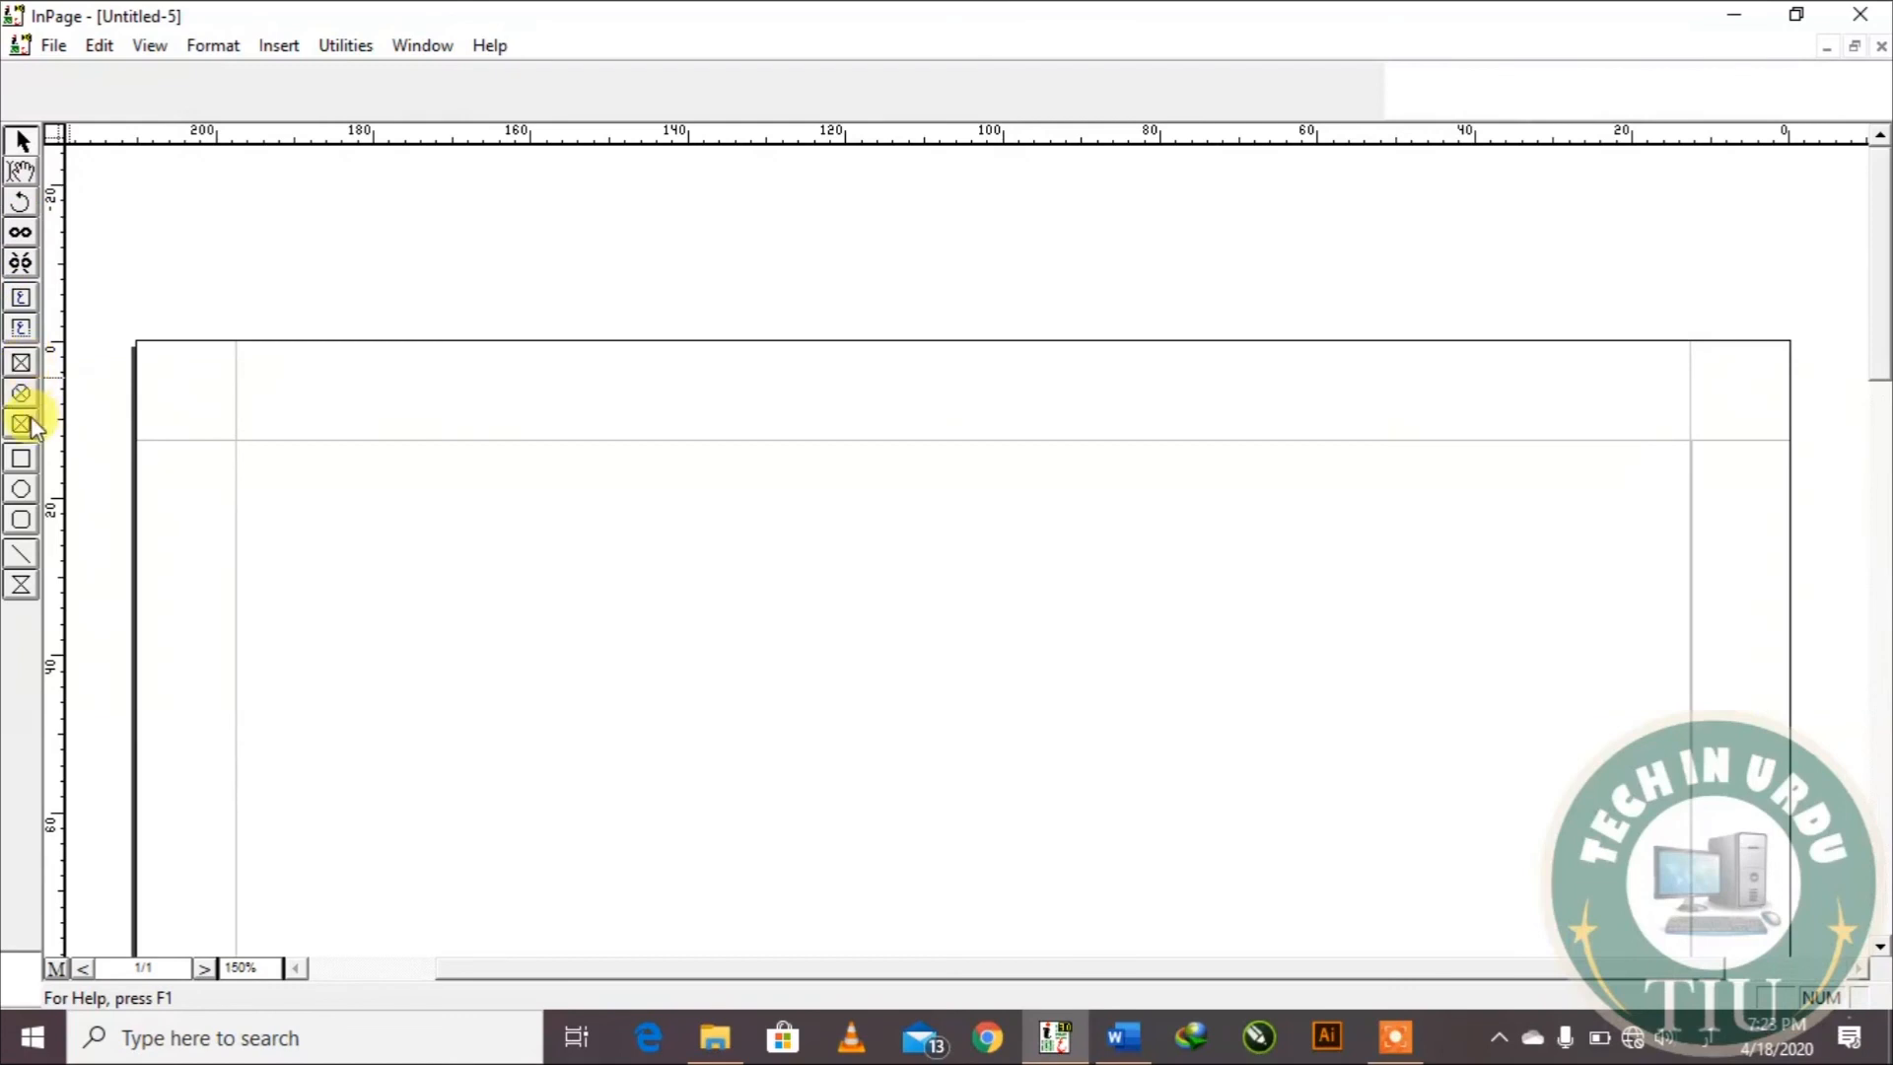
# Step: Draw a rounded rectangle about 42.7 mm wide and 20.5 mm high near the page's upper right margin
pyautogui.click(21, 520)
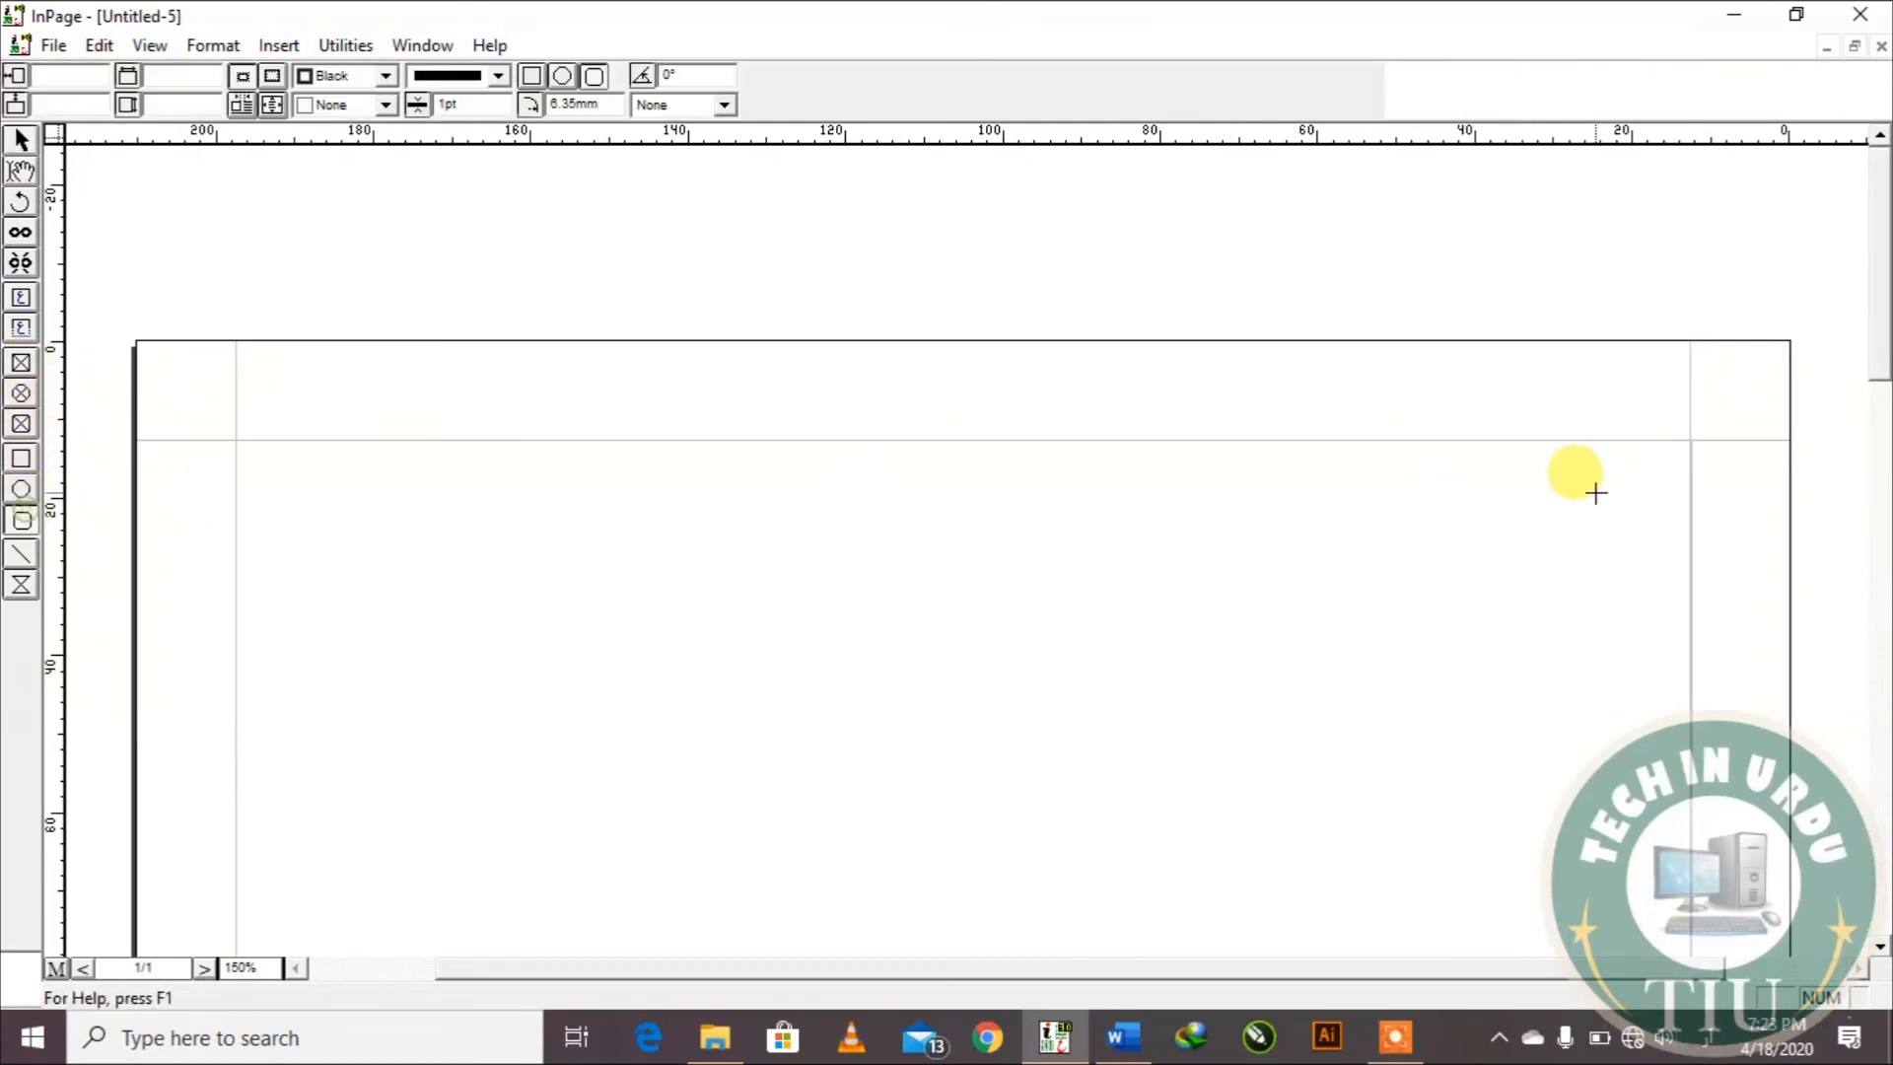
pyautogui.moveTo(1282, 496); pyautogui.dragTo(1619, 657)
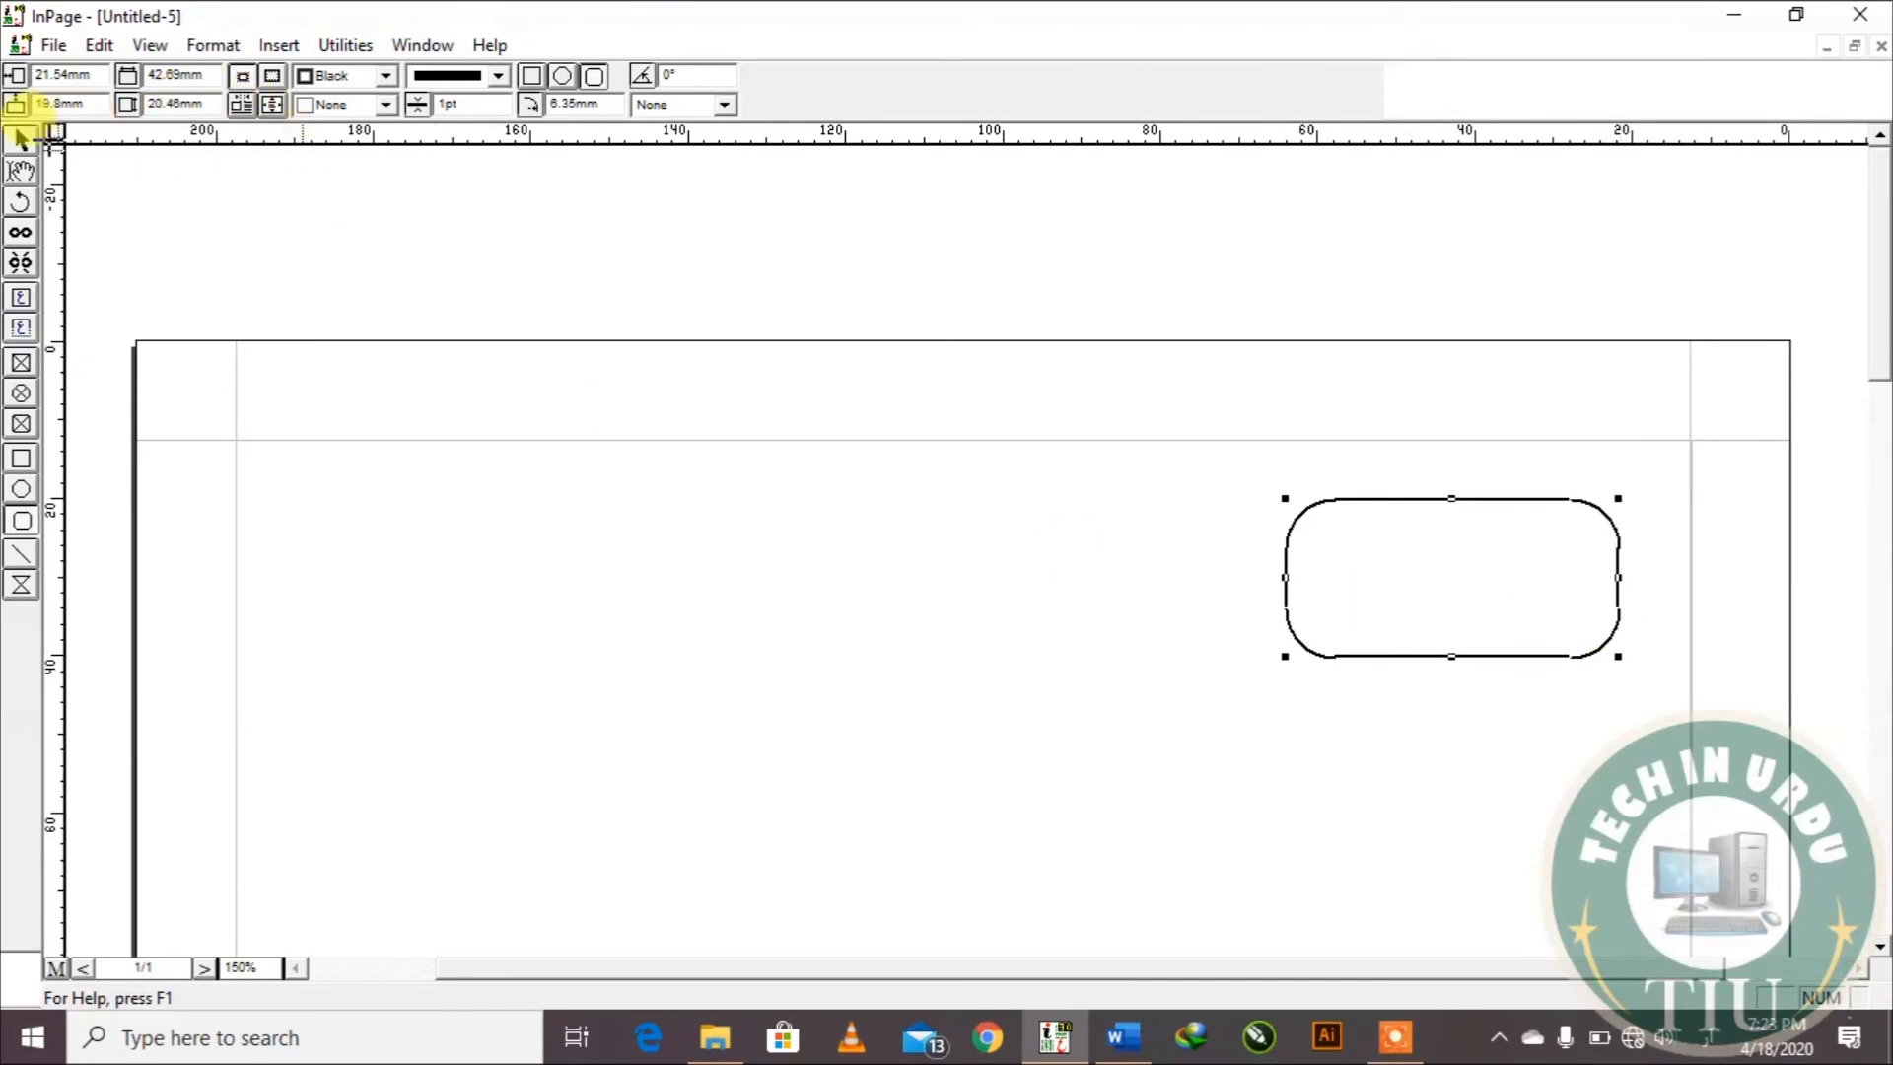
pyautogui.click(35, 144)
# Step: Start duplicating the rounded rectangle with 4 rows and 4 columns
pyautogui.click(99, 45)
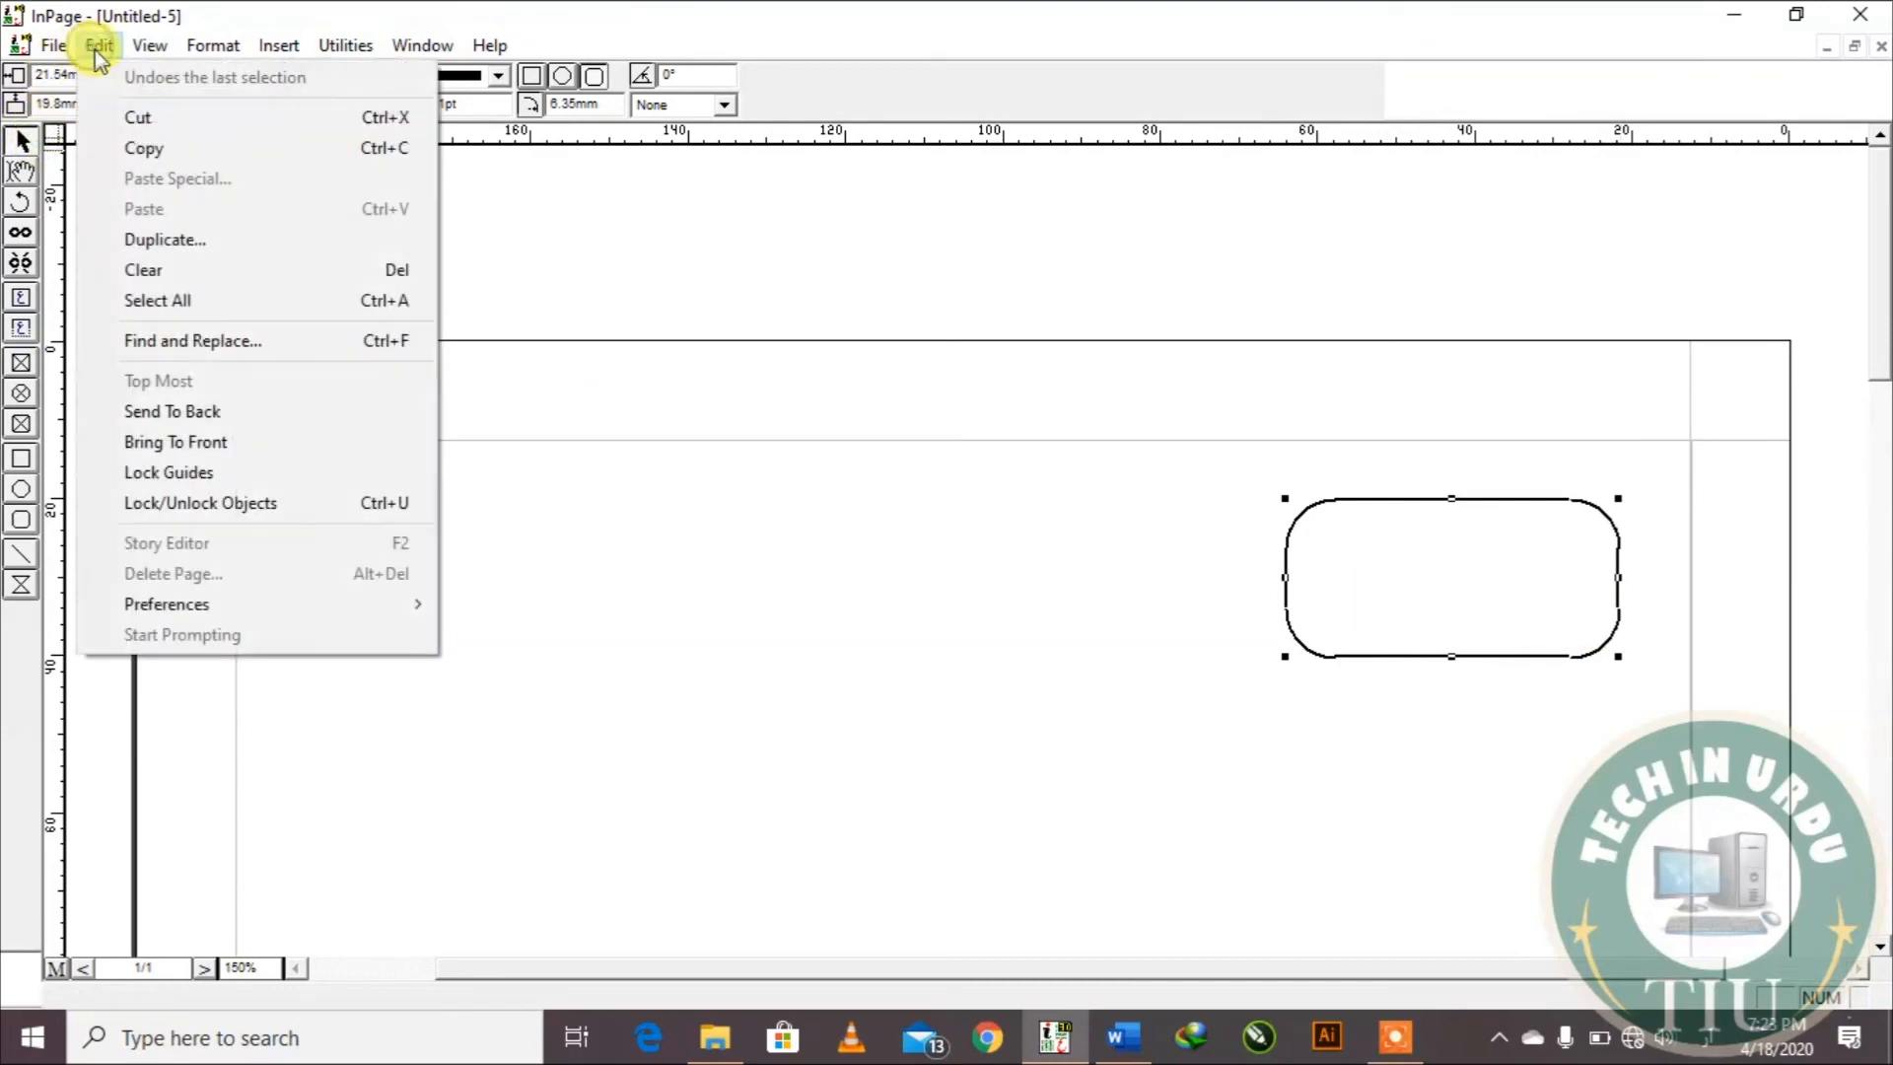
pyautogui.click(152, 239)
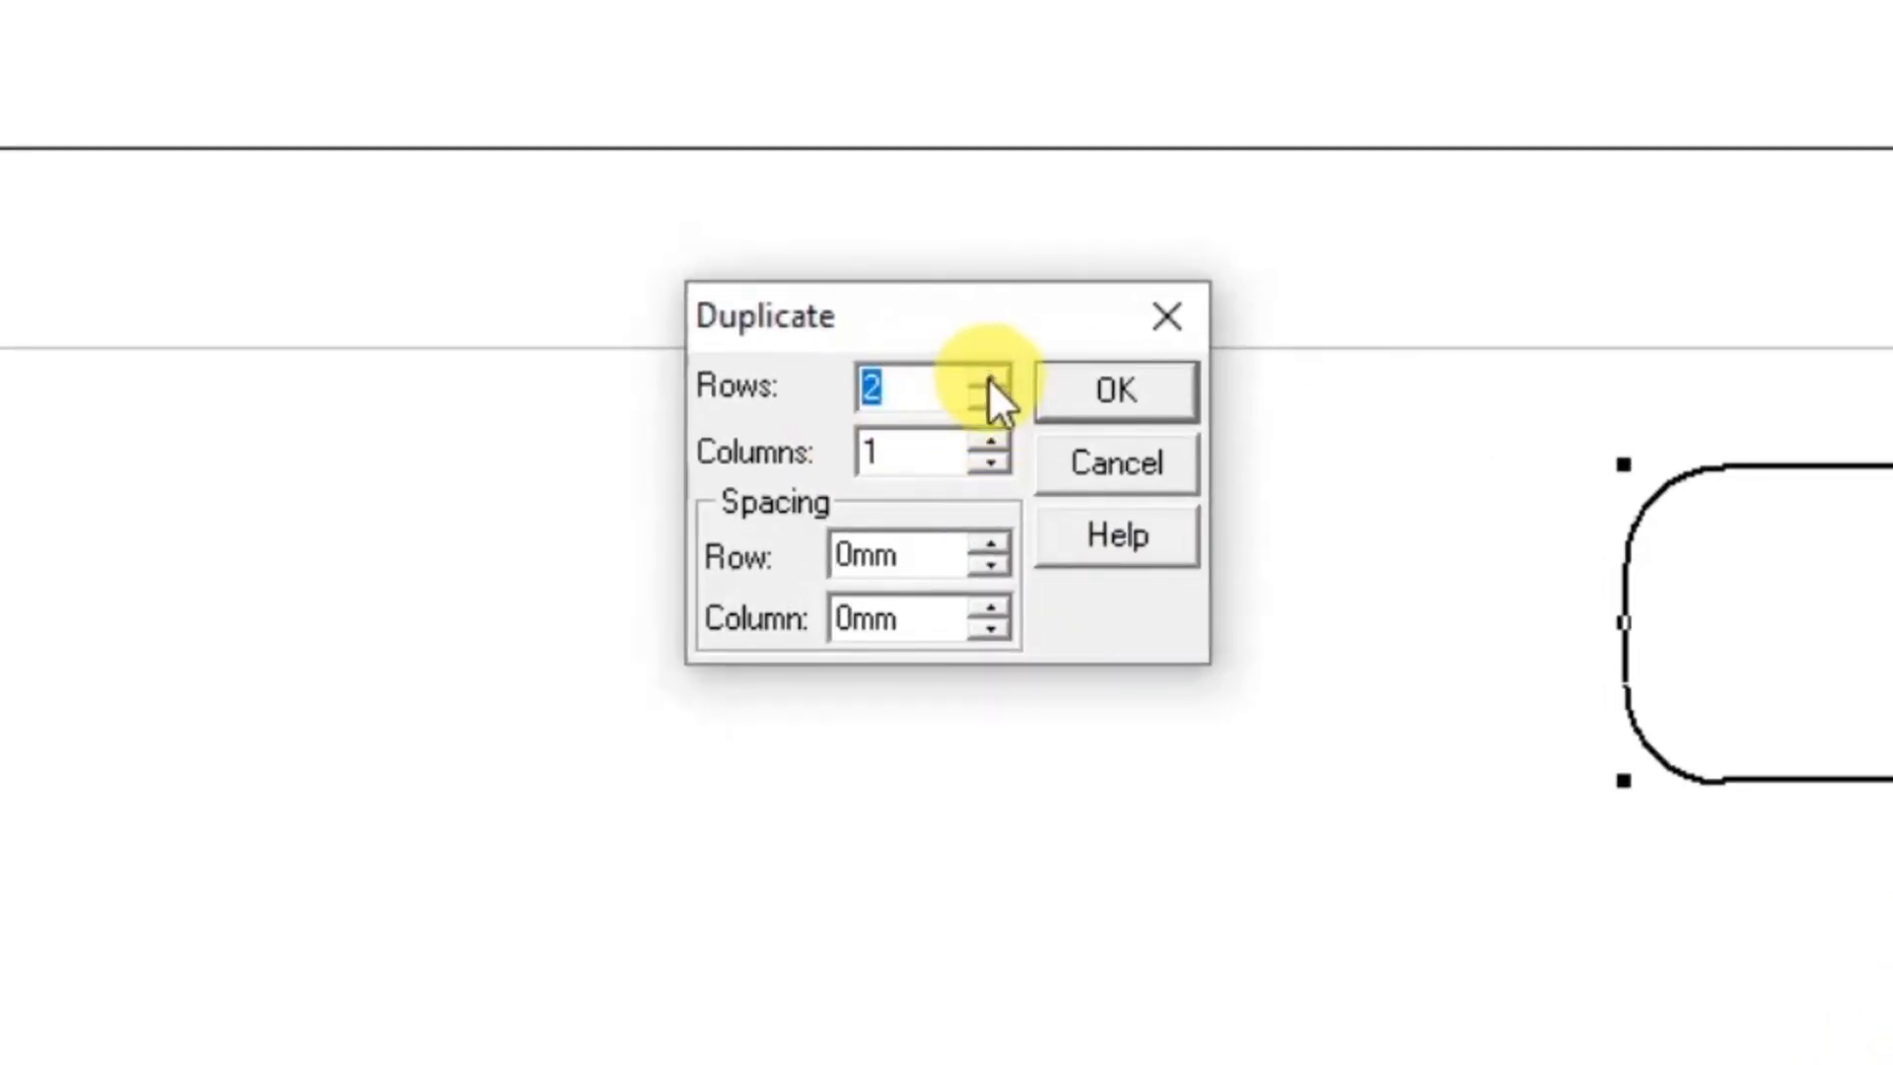
pyautogui.click(988, 376)
pyautogui.click(988, 377)
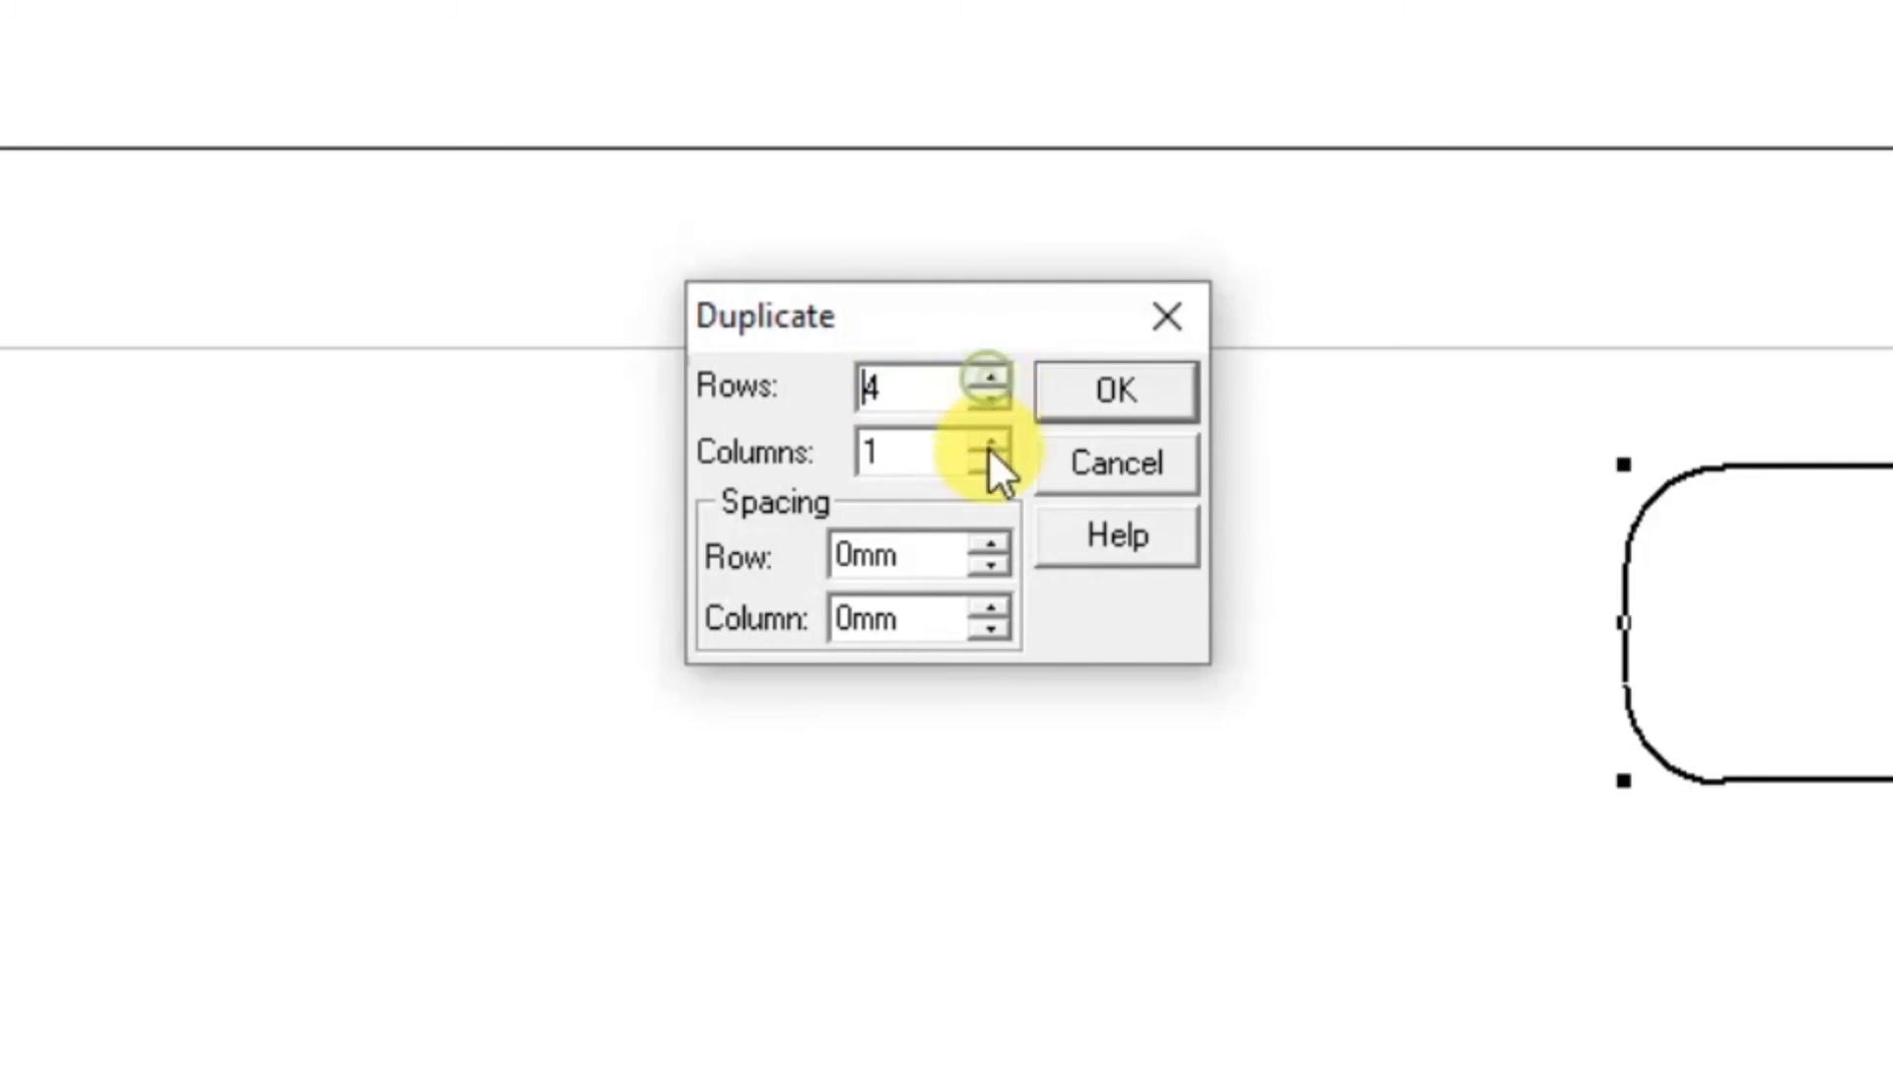
pyautogui.click(987, 443)
pyautogui.click(987, 443)
pyautogui.click(987, 443)
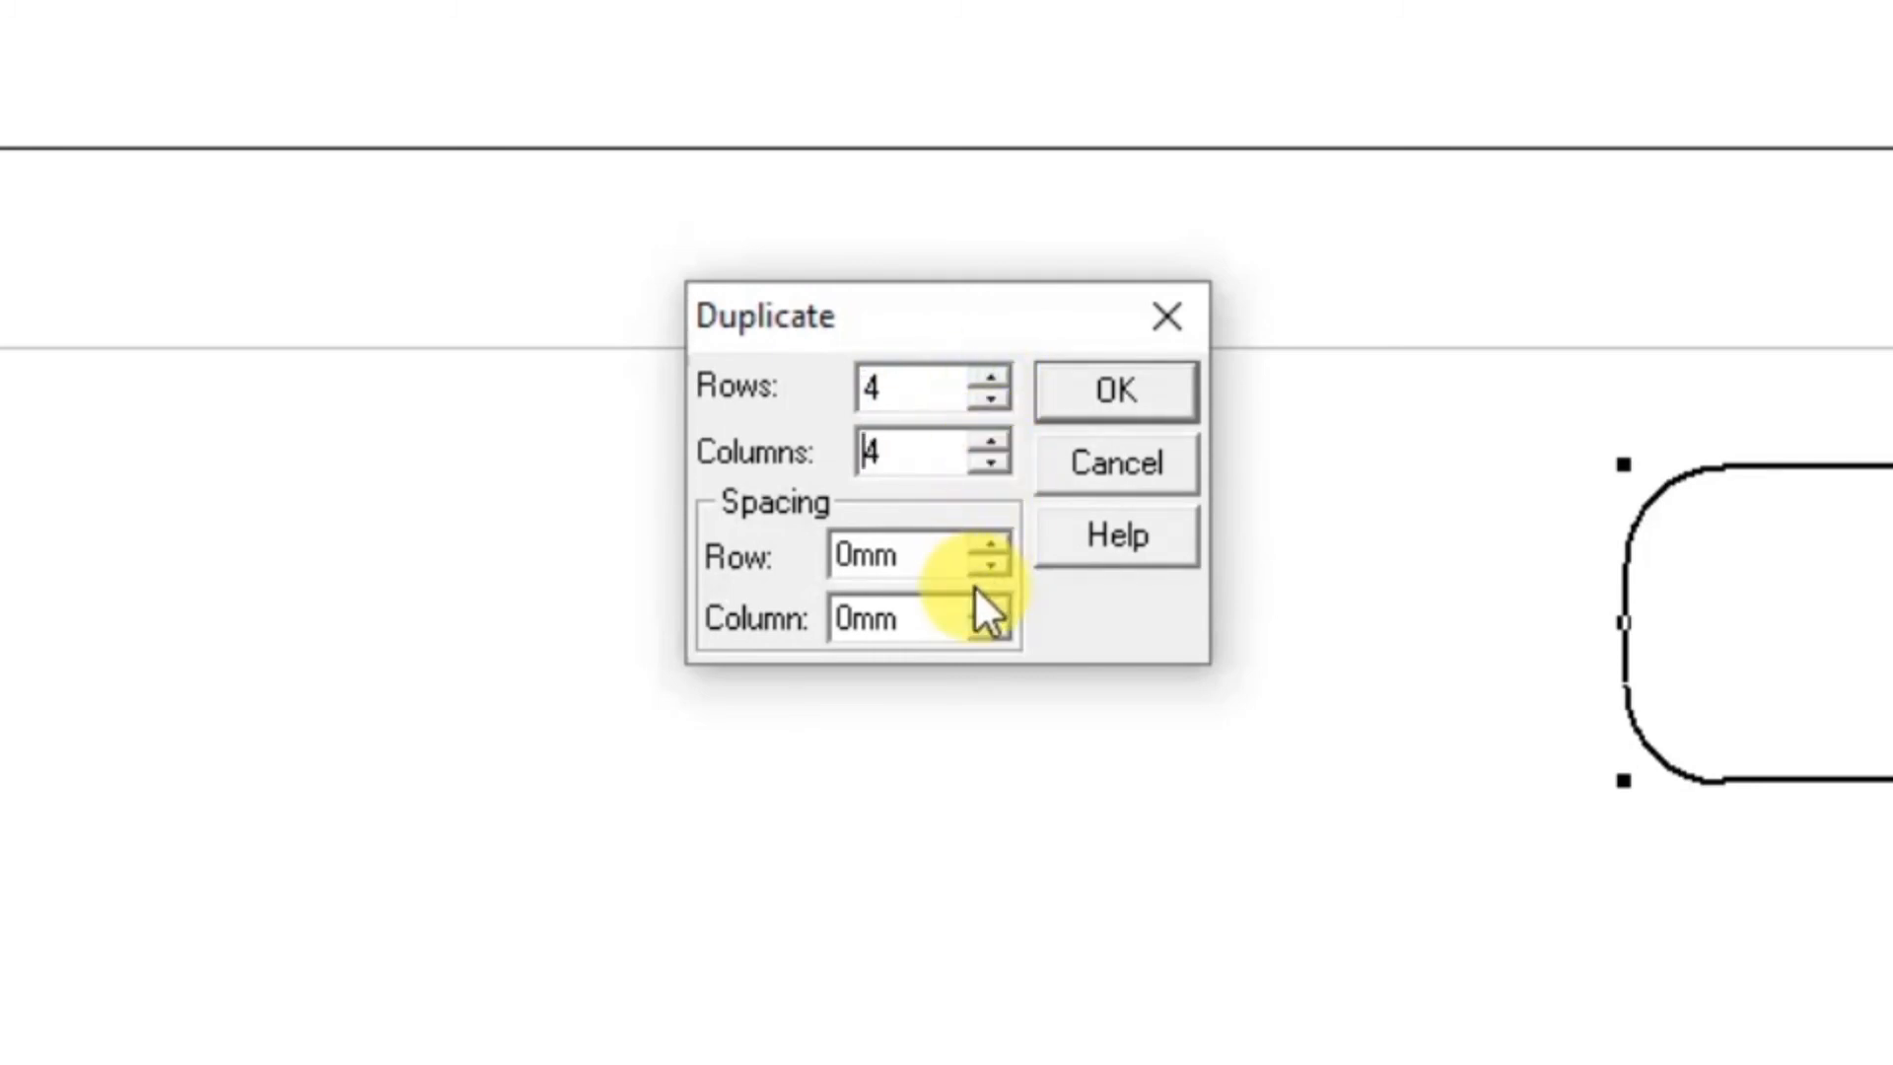
# Step: Set 1.75 mm row spacing and equal column spacing, create the grid of duplicates, and deselect it
pyautogui.click(996, 539)
pyautogui.click(996, 539)
pyautogui.click(996, 538)
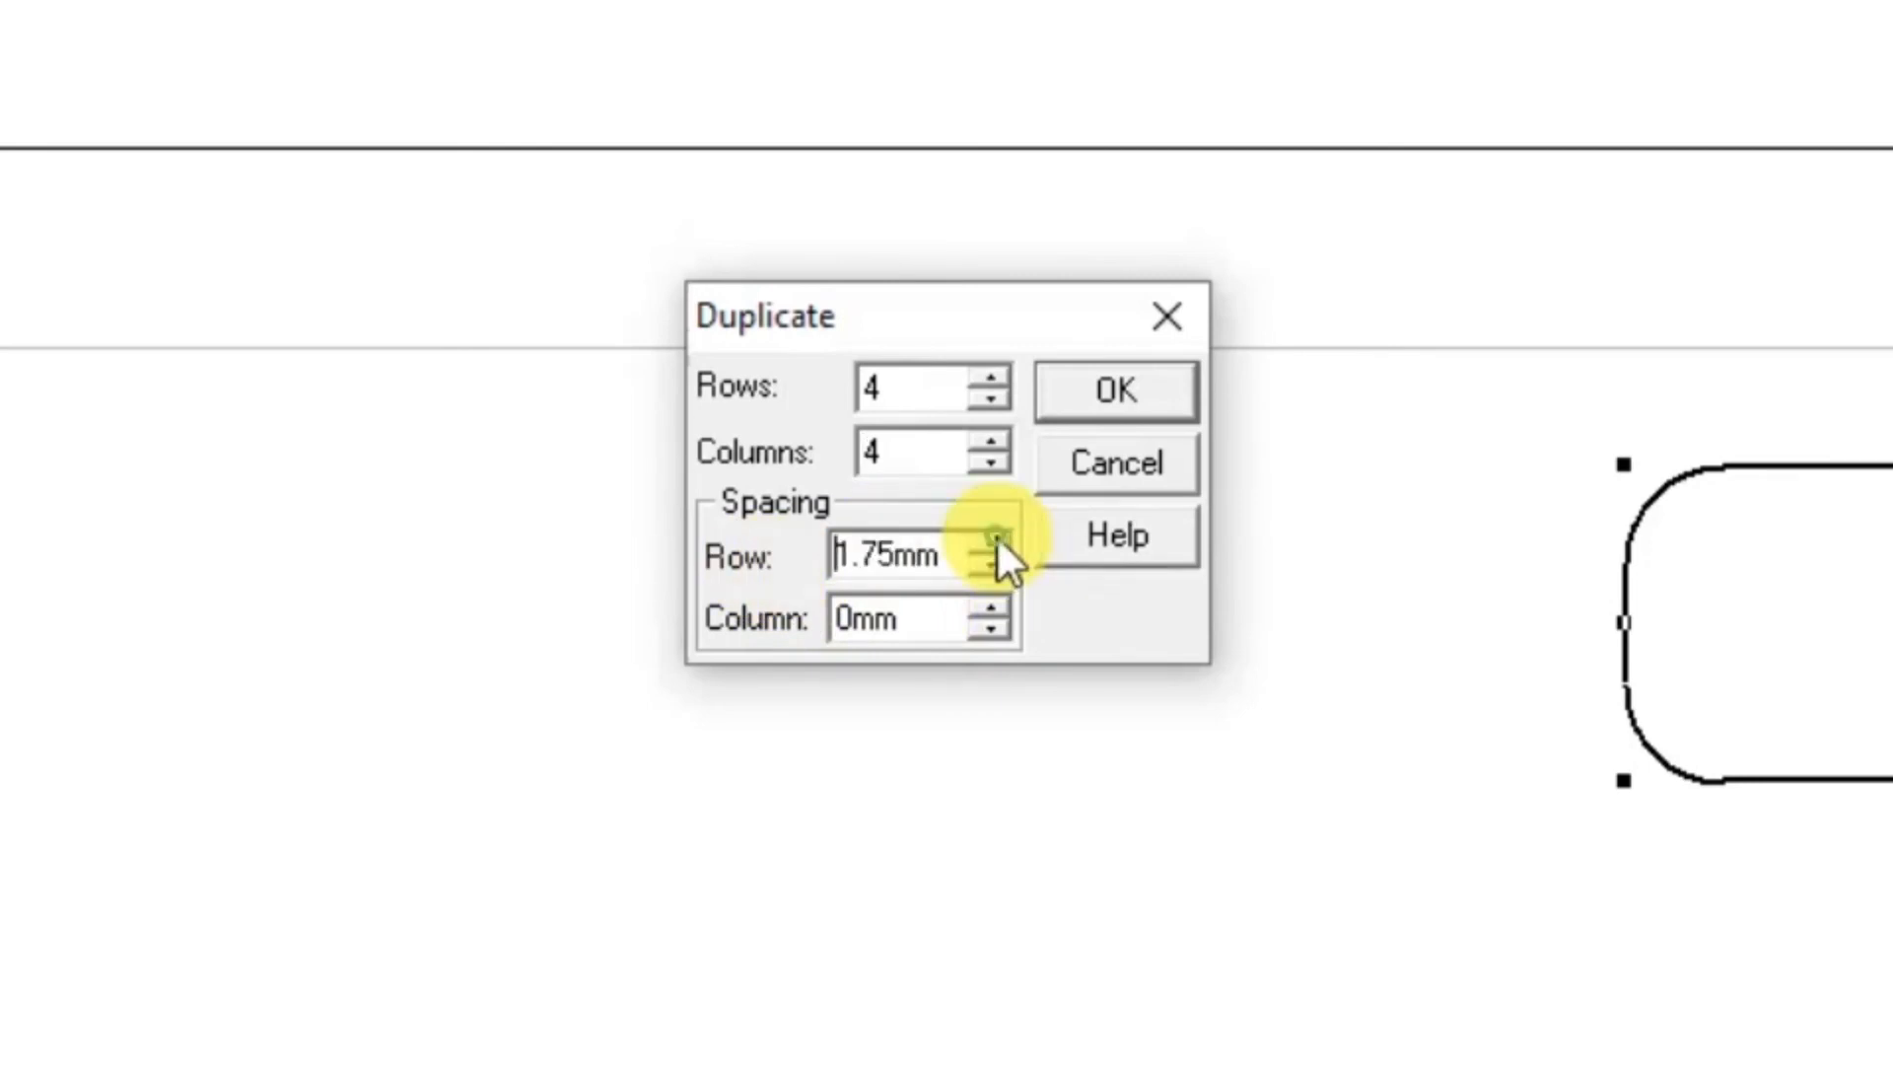
pyautogui.click(987, 610)
pyautogui.click(987, 610)
pyautogui.click(987, 609)
pyautogui.click(1060, 404)
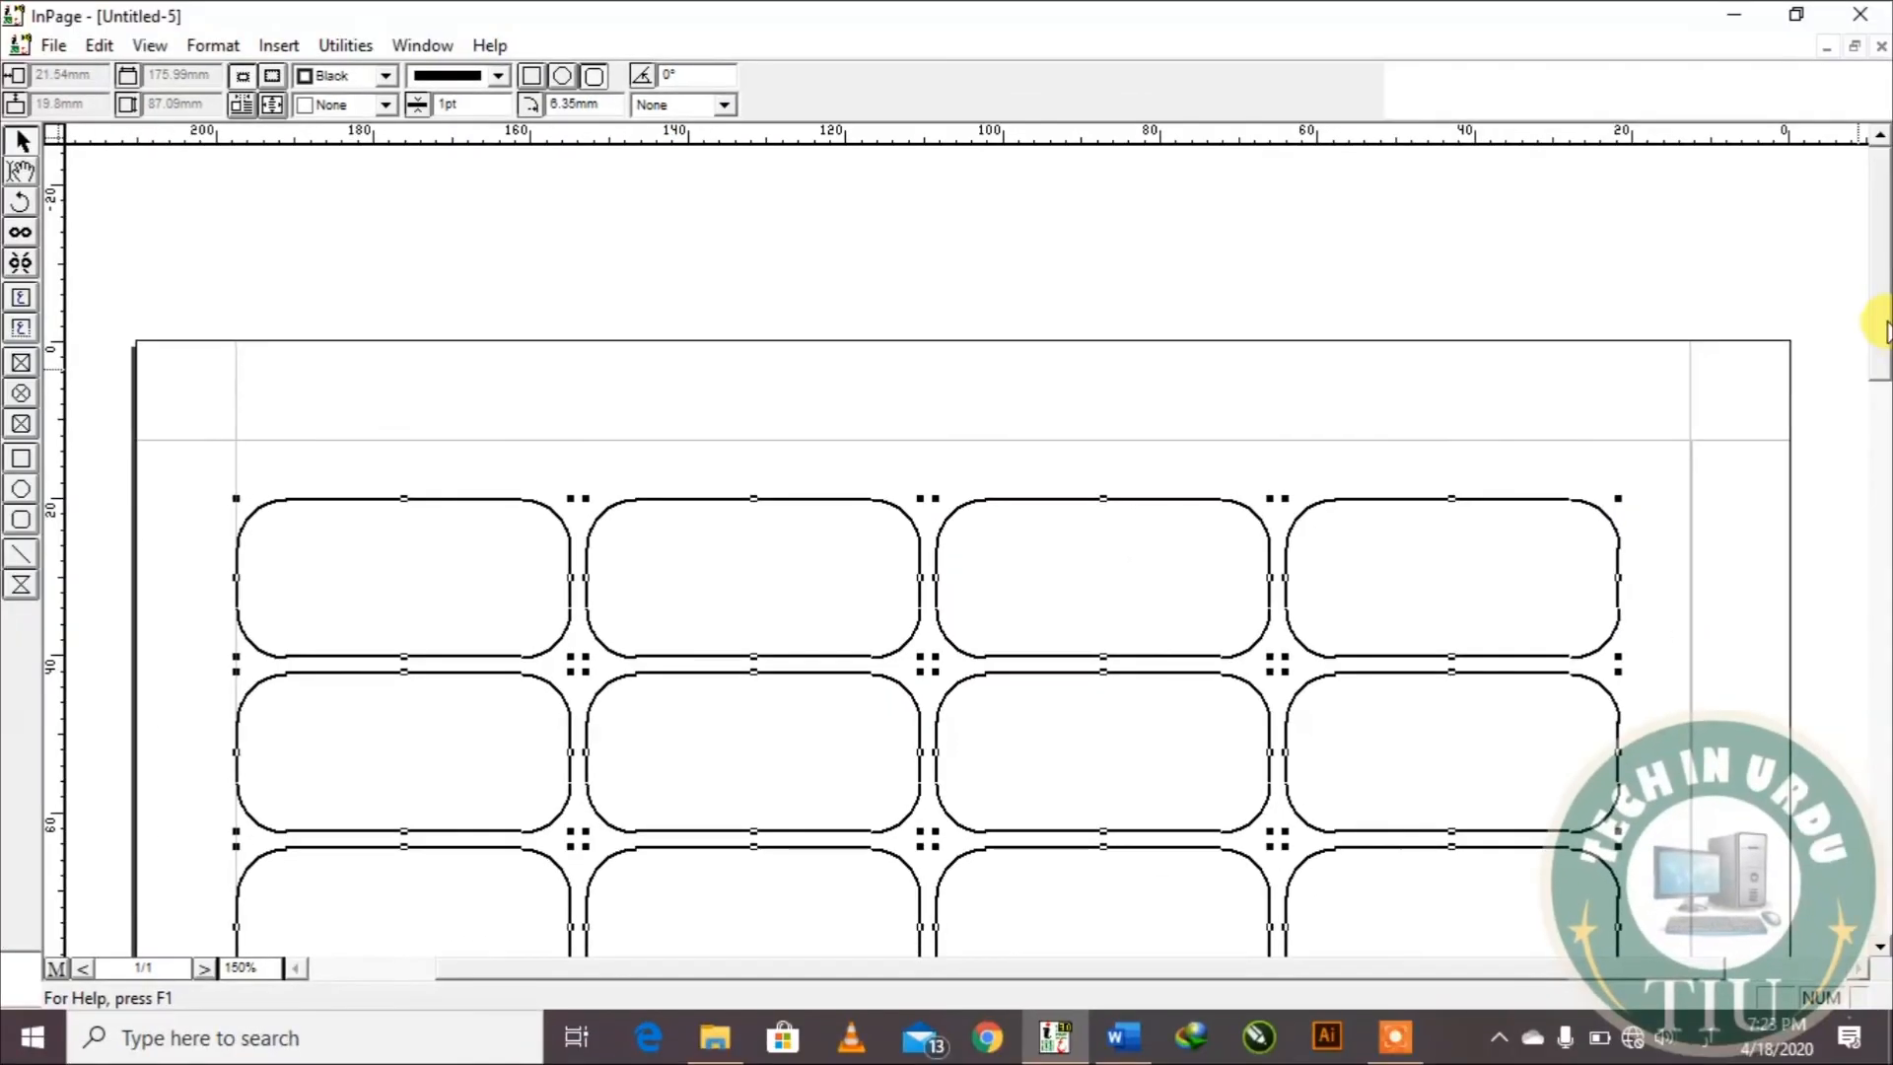
pyautogui.scroll(-3, 1878, 414)
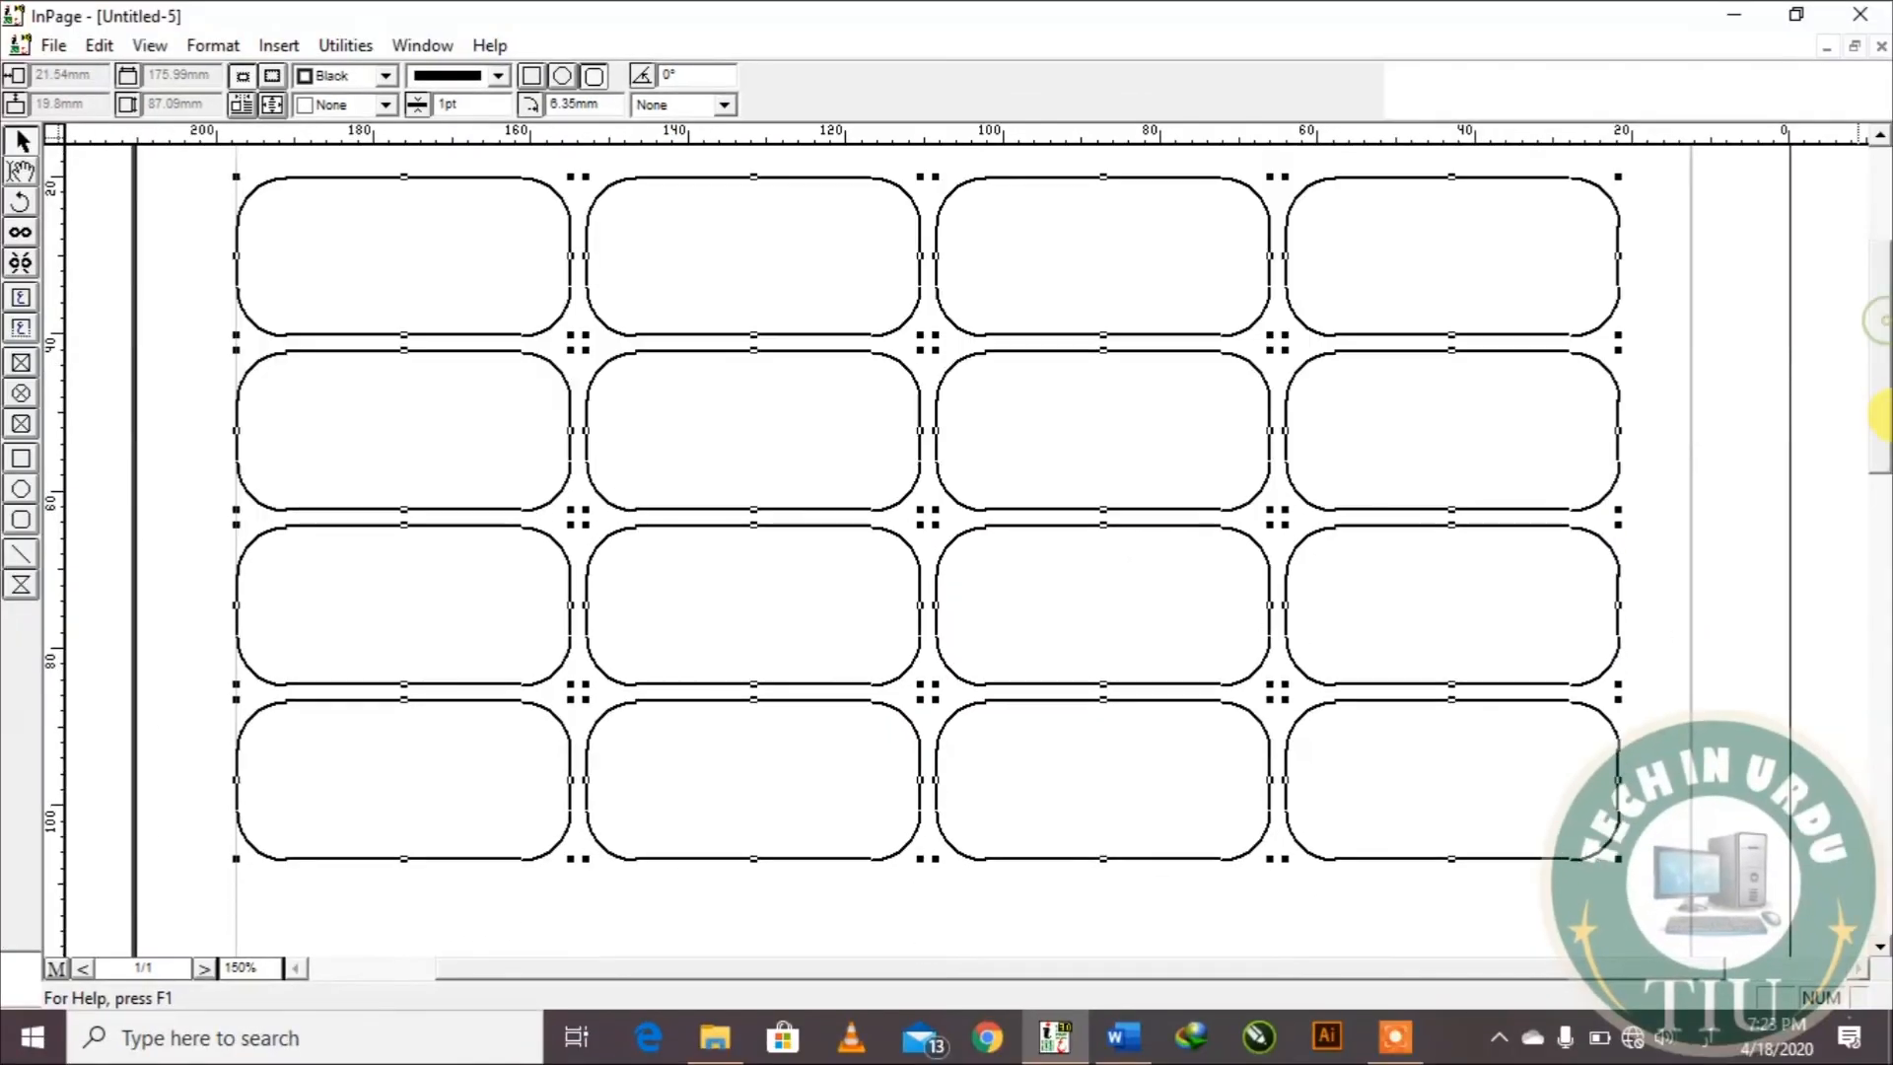
pyautogui.click(1685, 437)
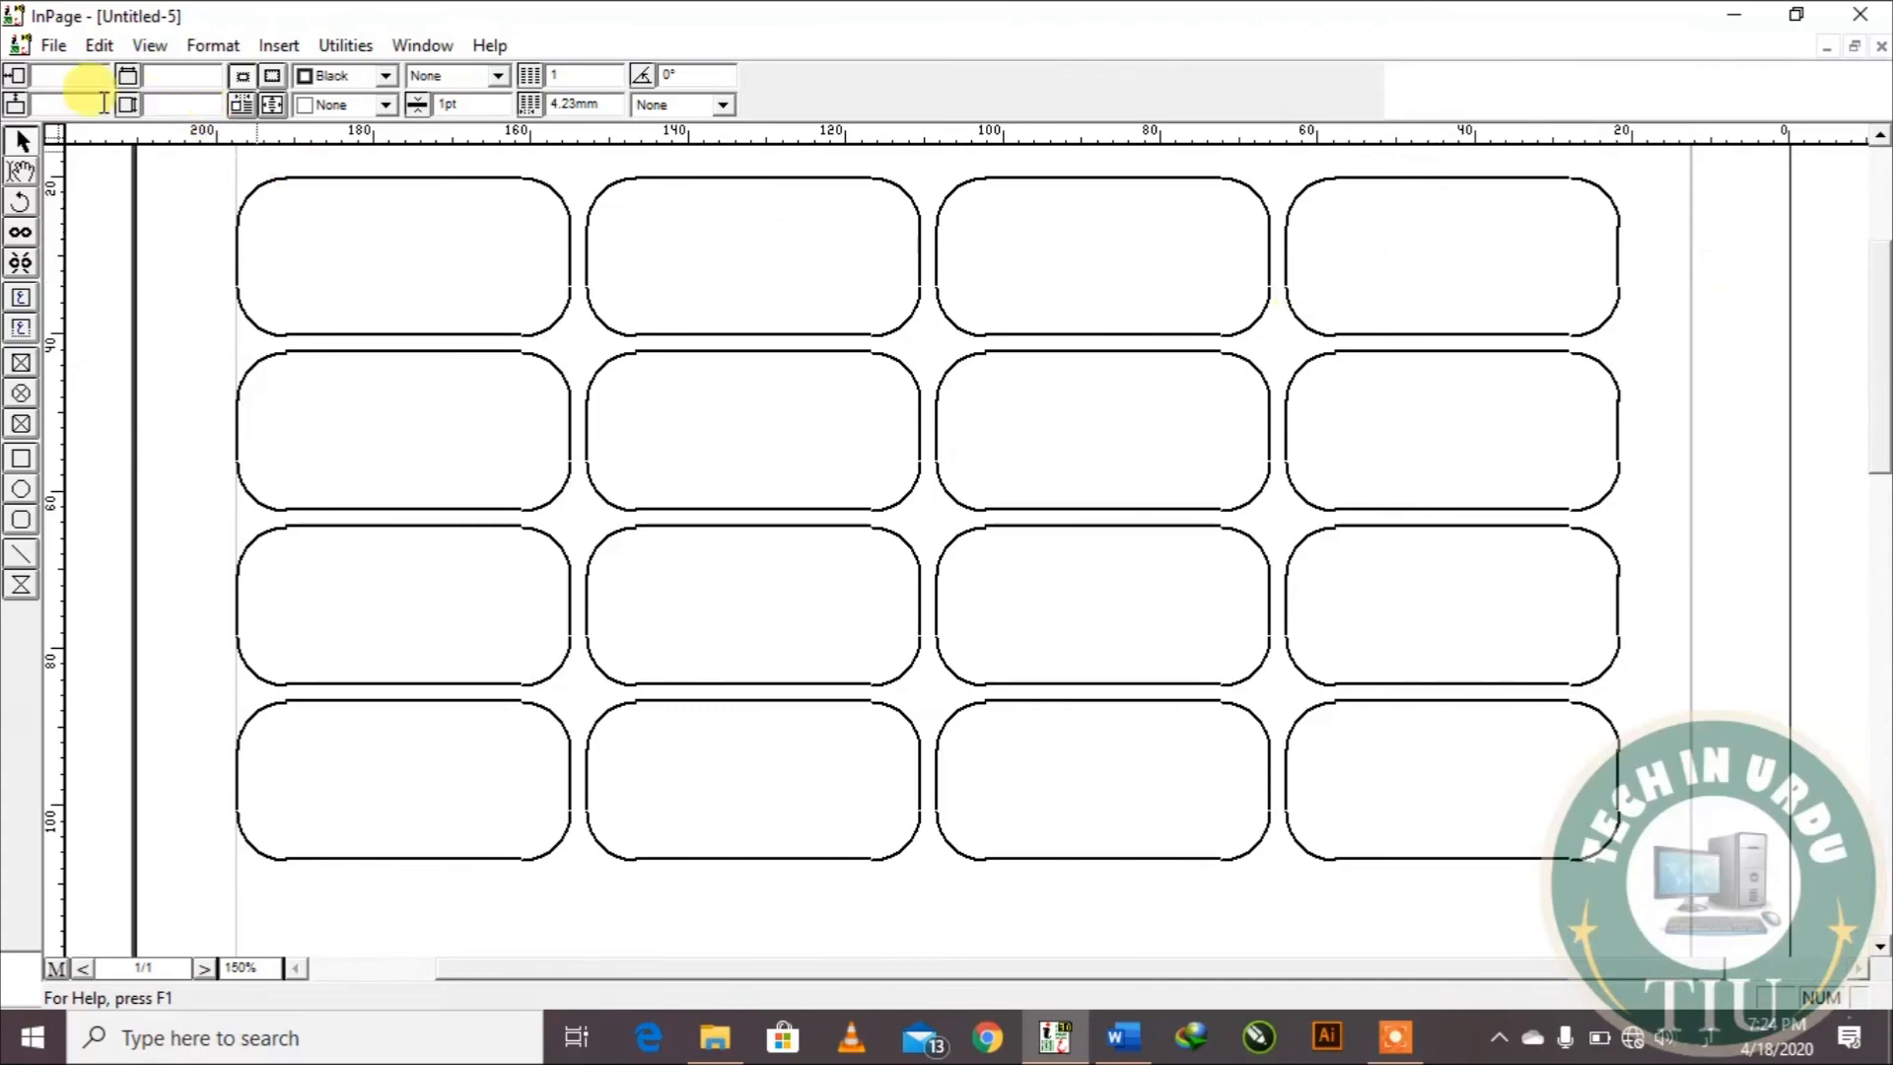
pyautogui.click(54, 45)
pyautogui.moveTo(91, 49)
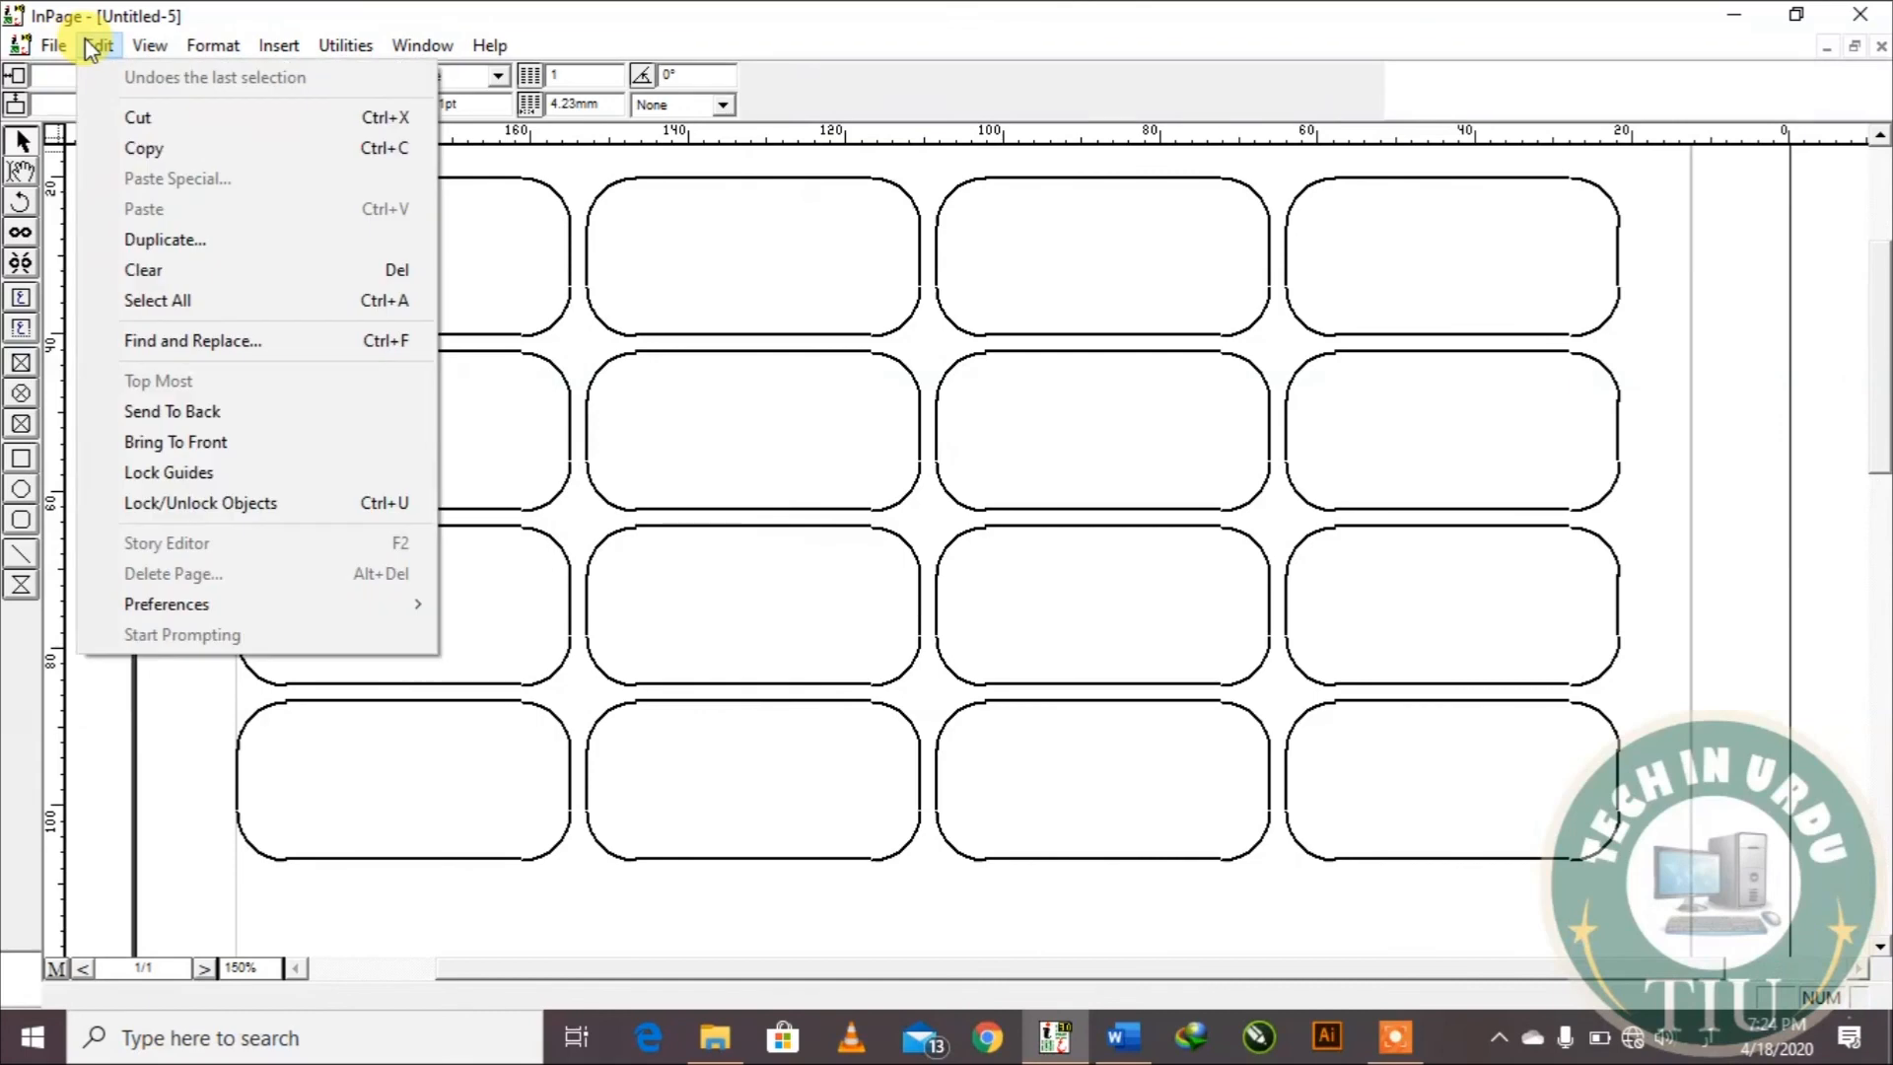
pyautogui.click(604, 215)
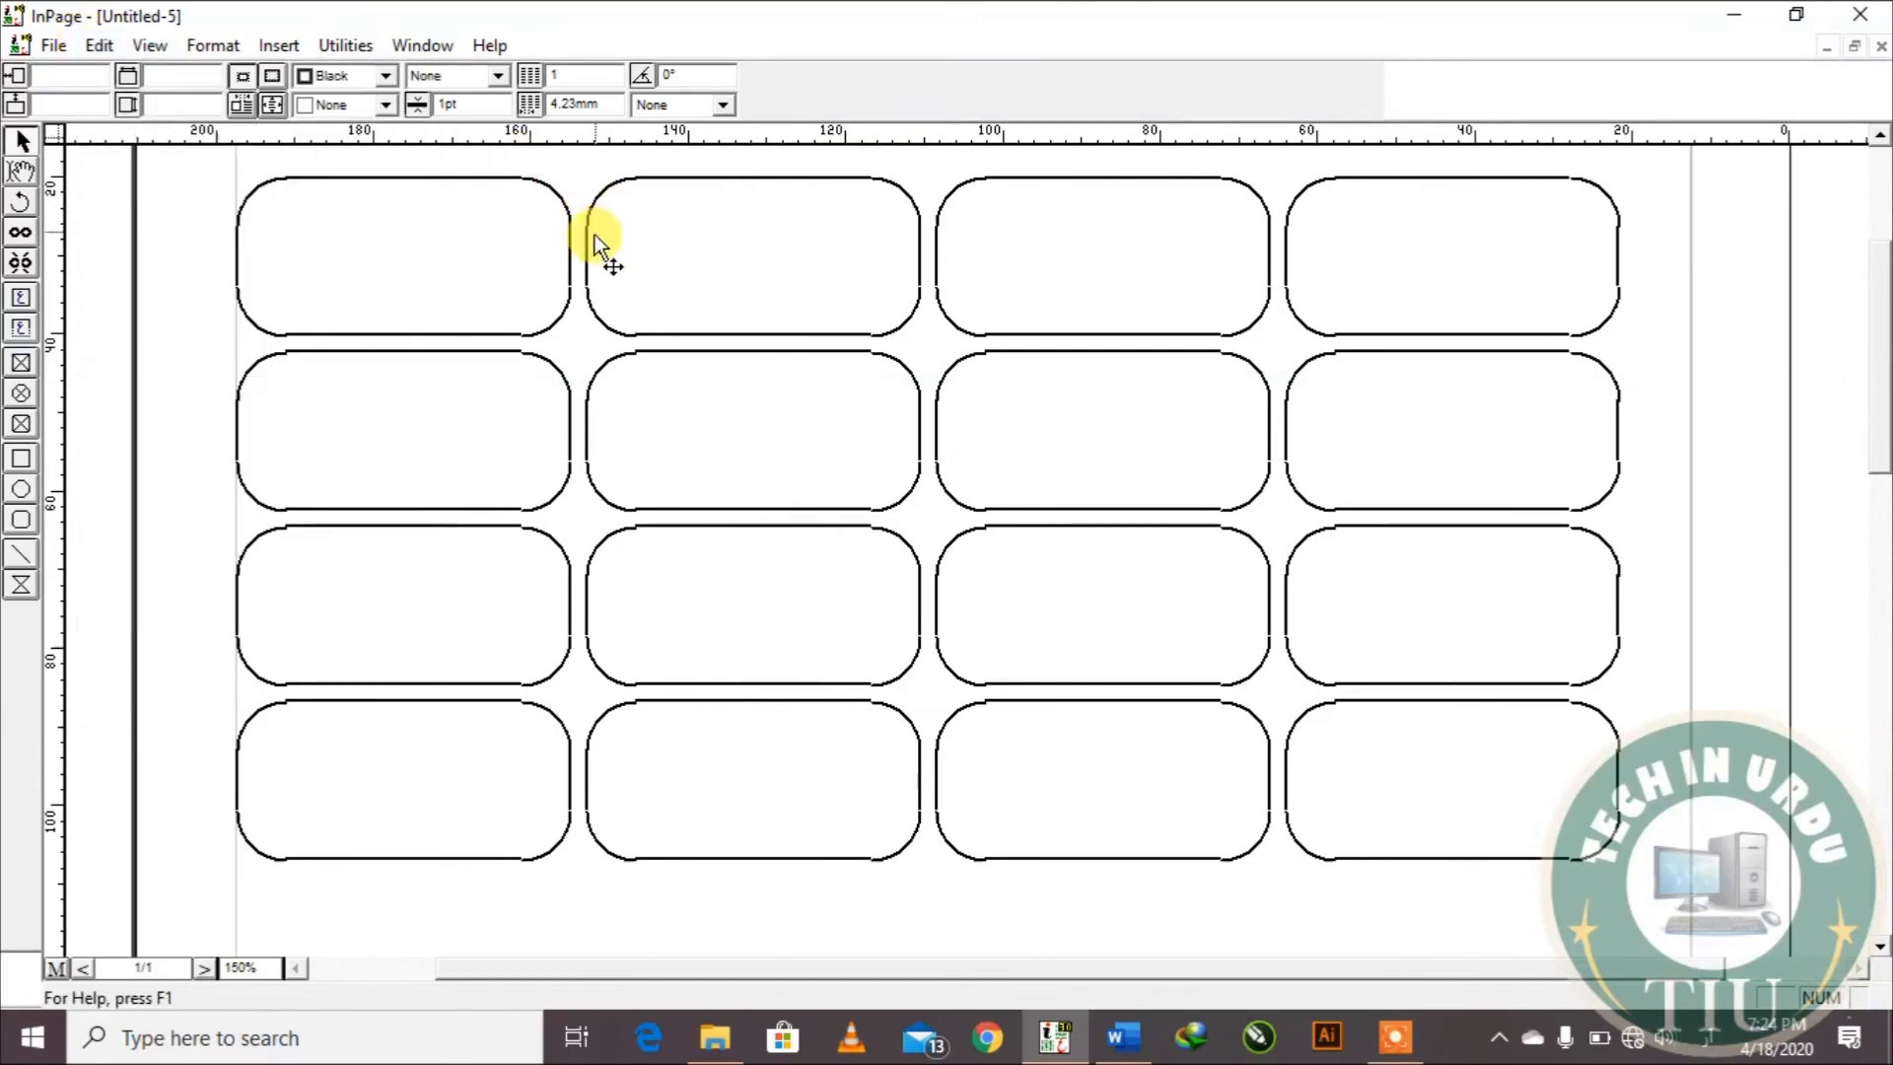
# Step: Clear the second rounded rectangle from the left in the grid's top row
pyautogui.click(589, 237)
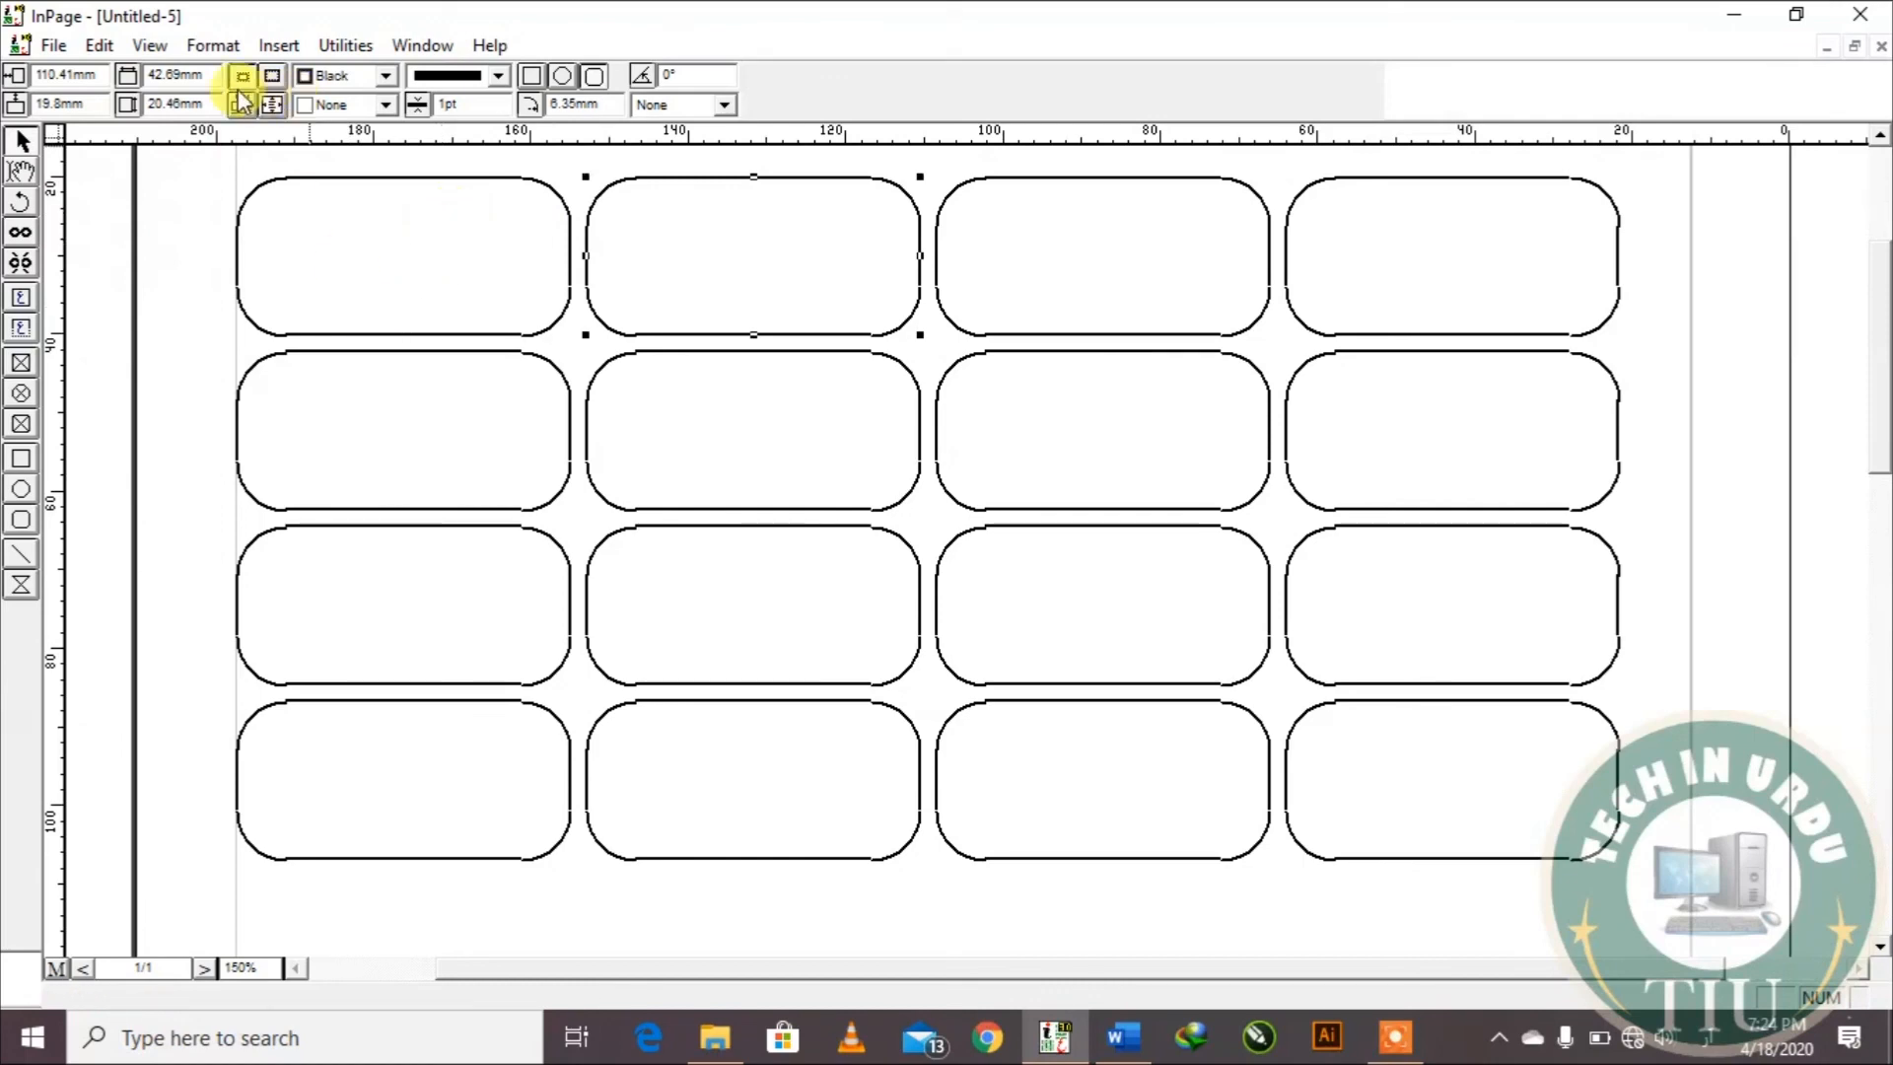
pyautogui.click(99, 45)
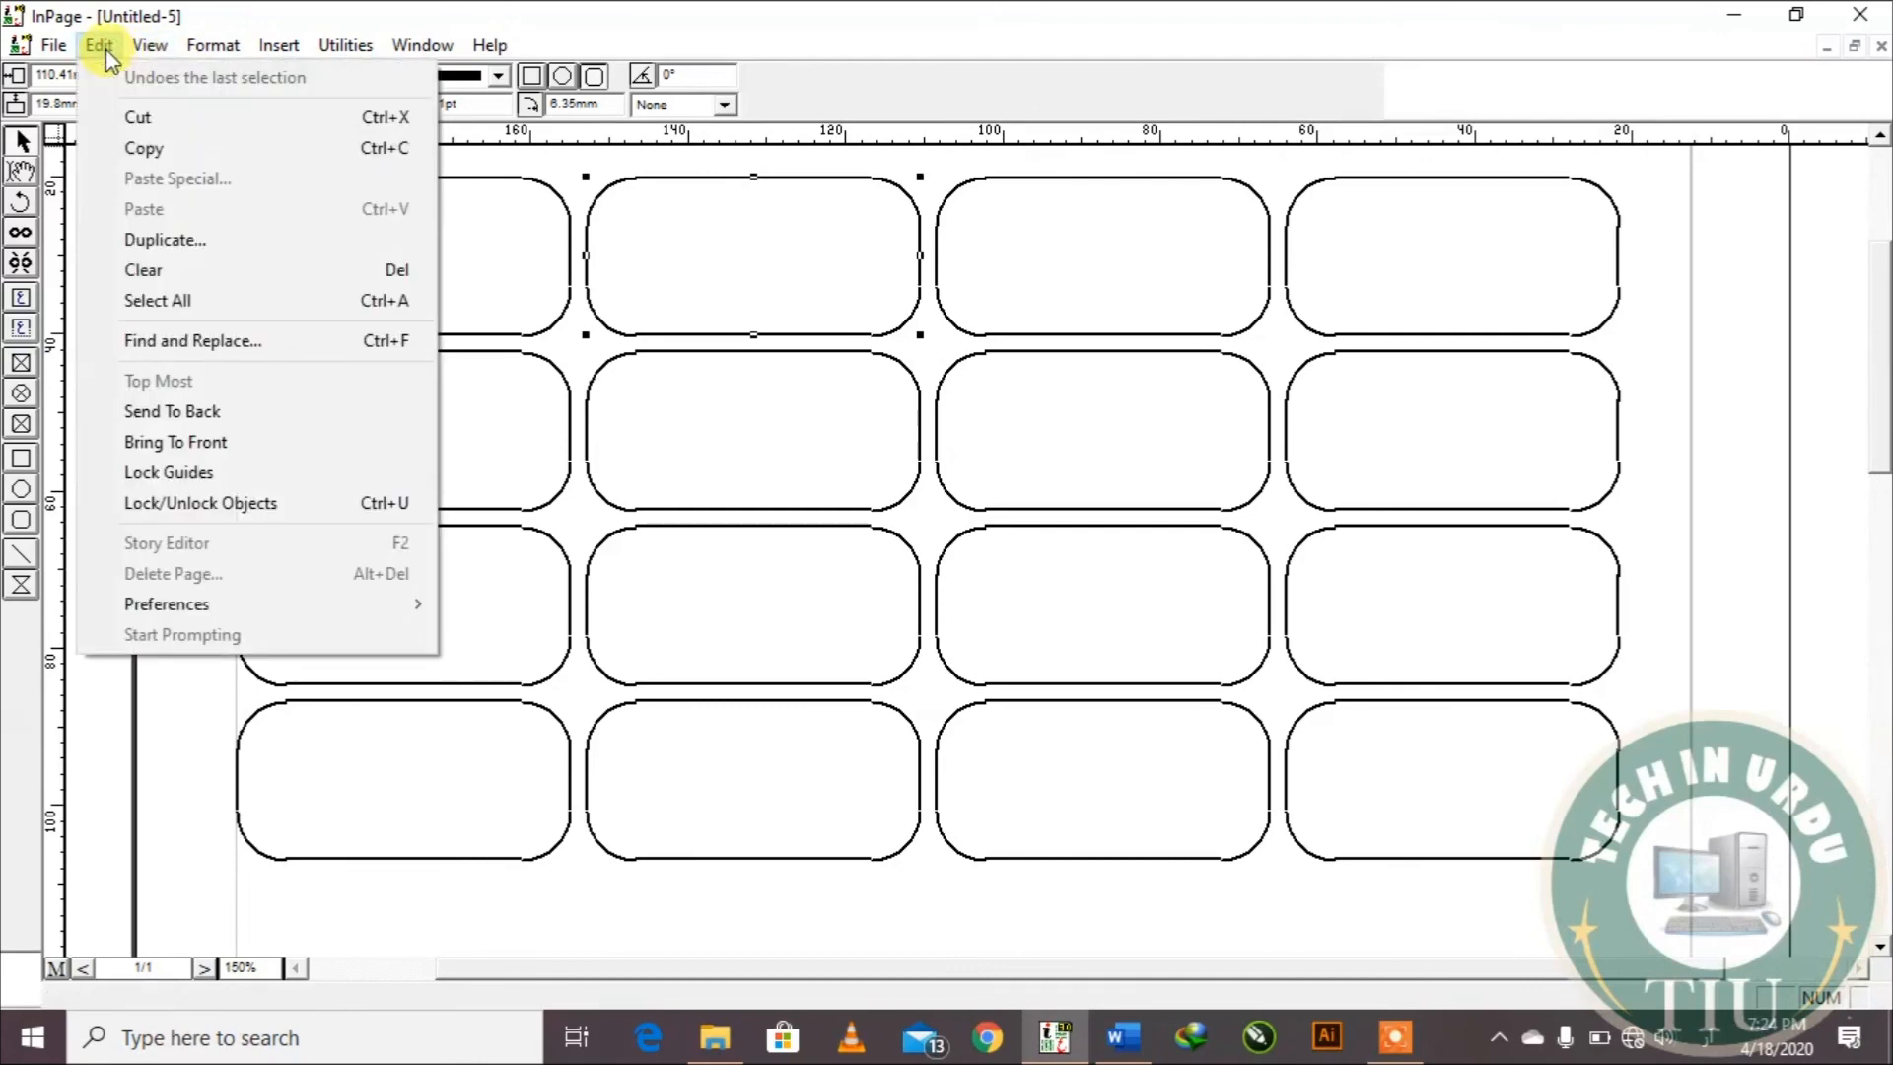
pyautogui.click(279, 276)
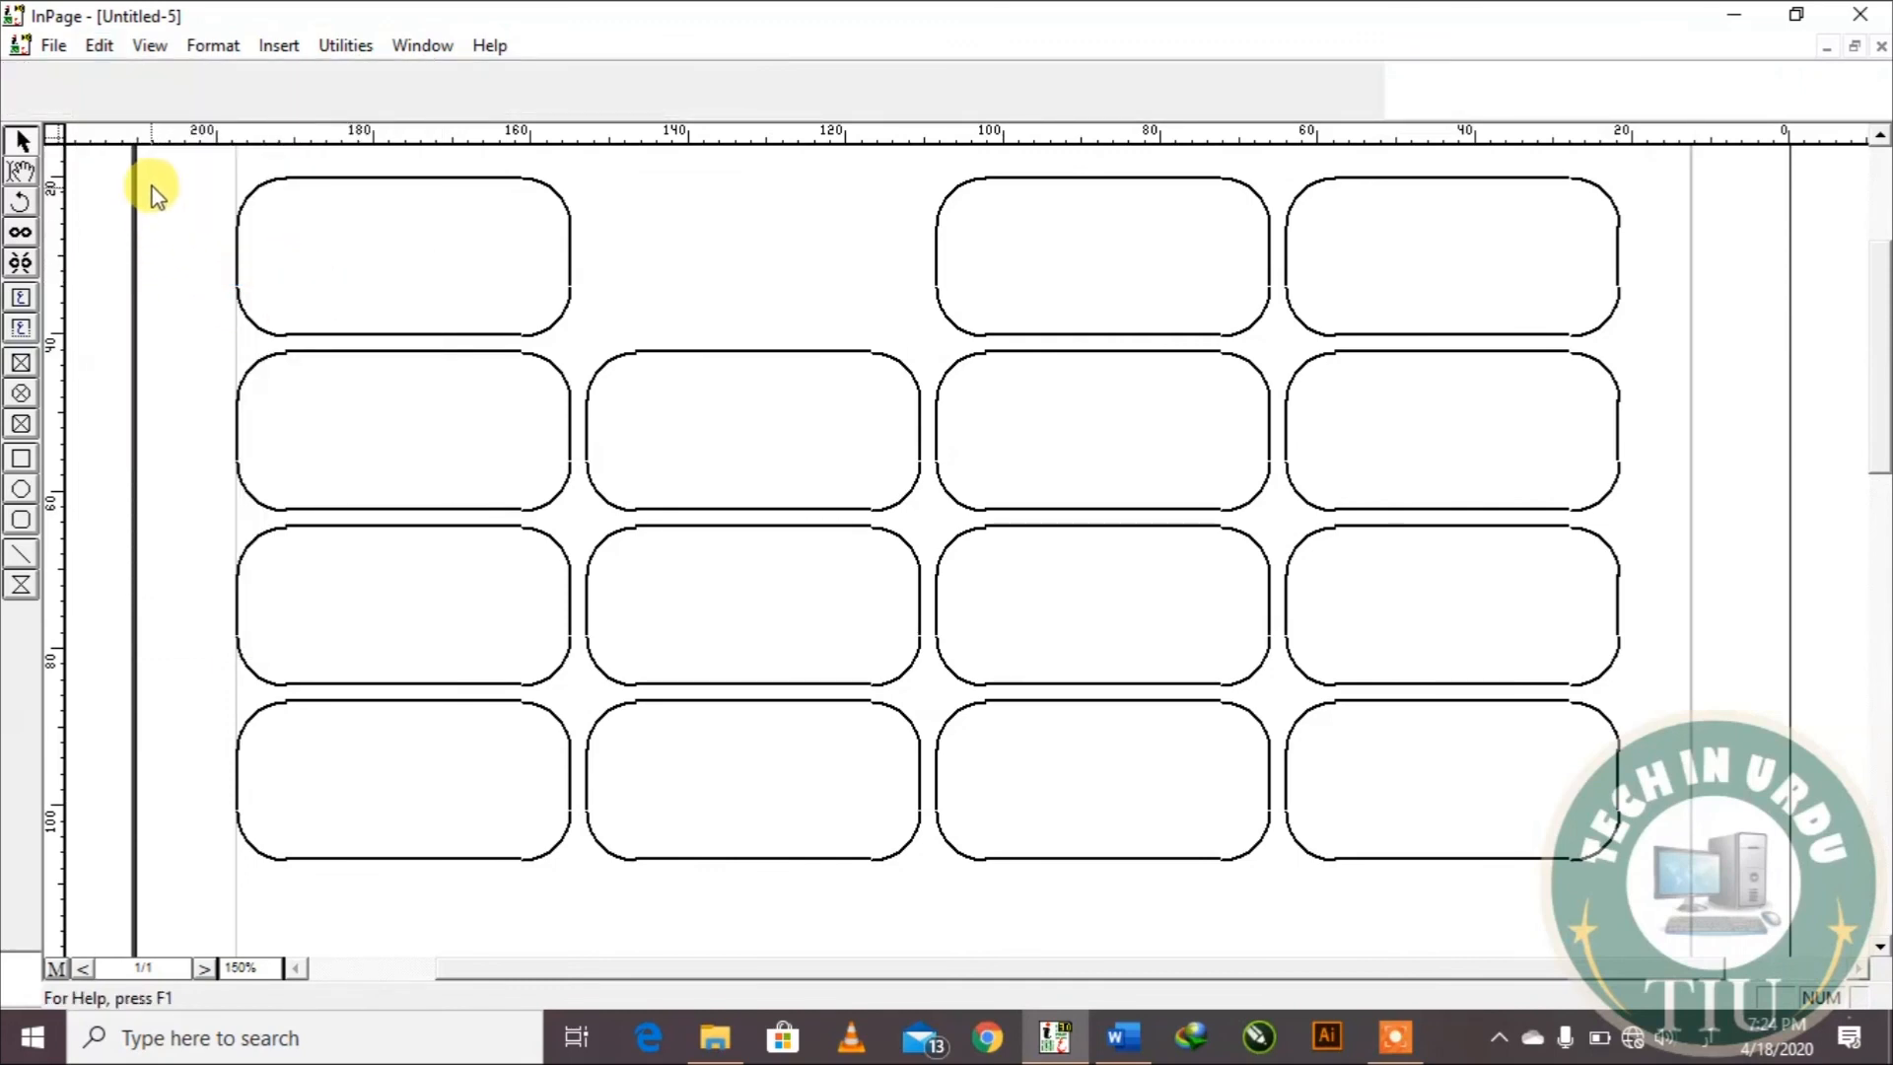
# Step: Select all rectangles in the grid's three left columns and clear them together, keeping the rightmost column
pyautogui.moveTo(153, 169); pyautogui.dragTo(1311, 913)
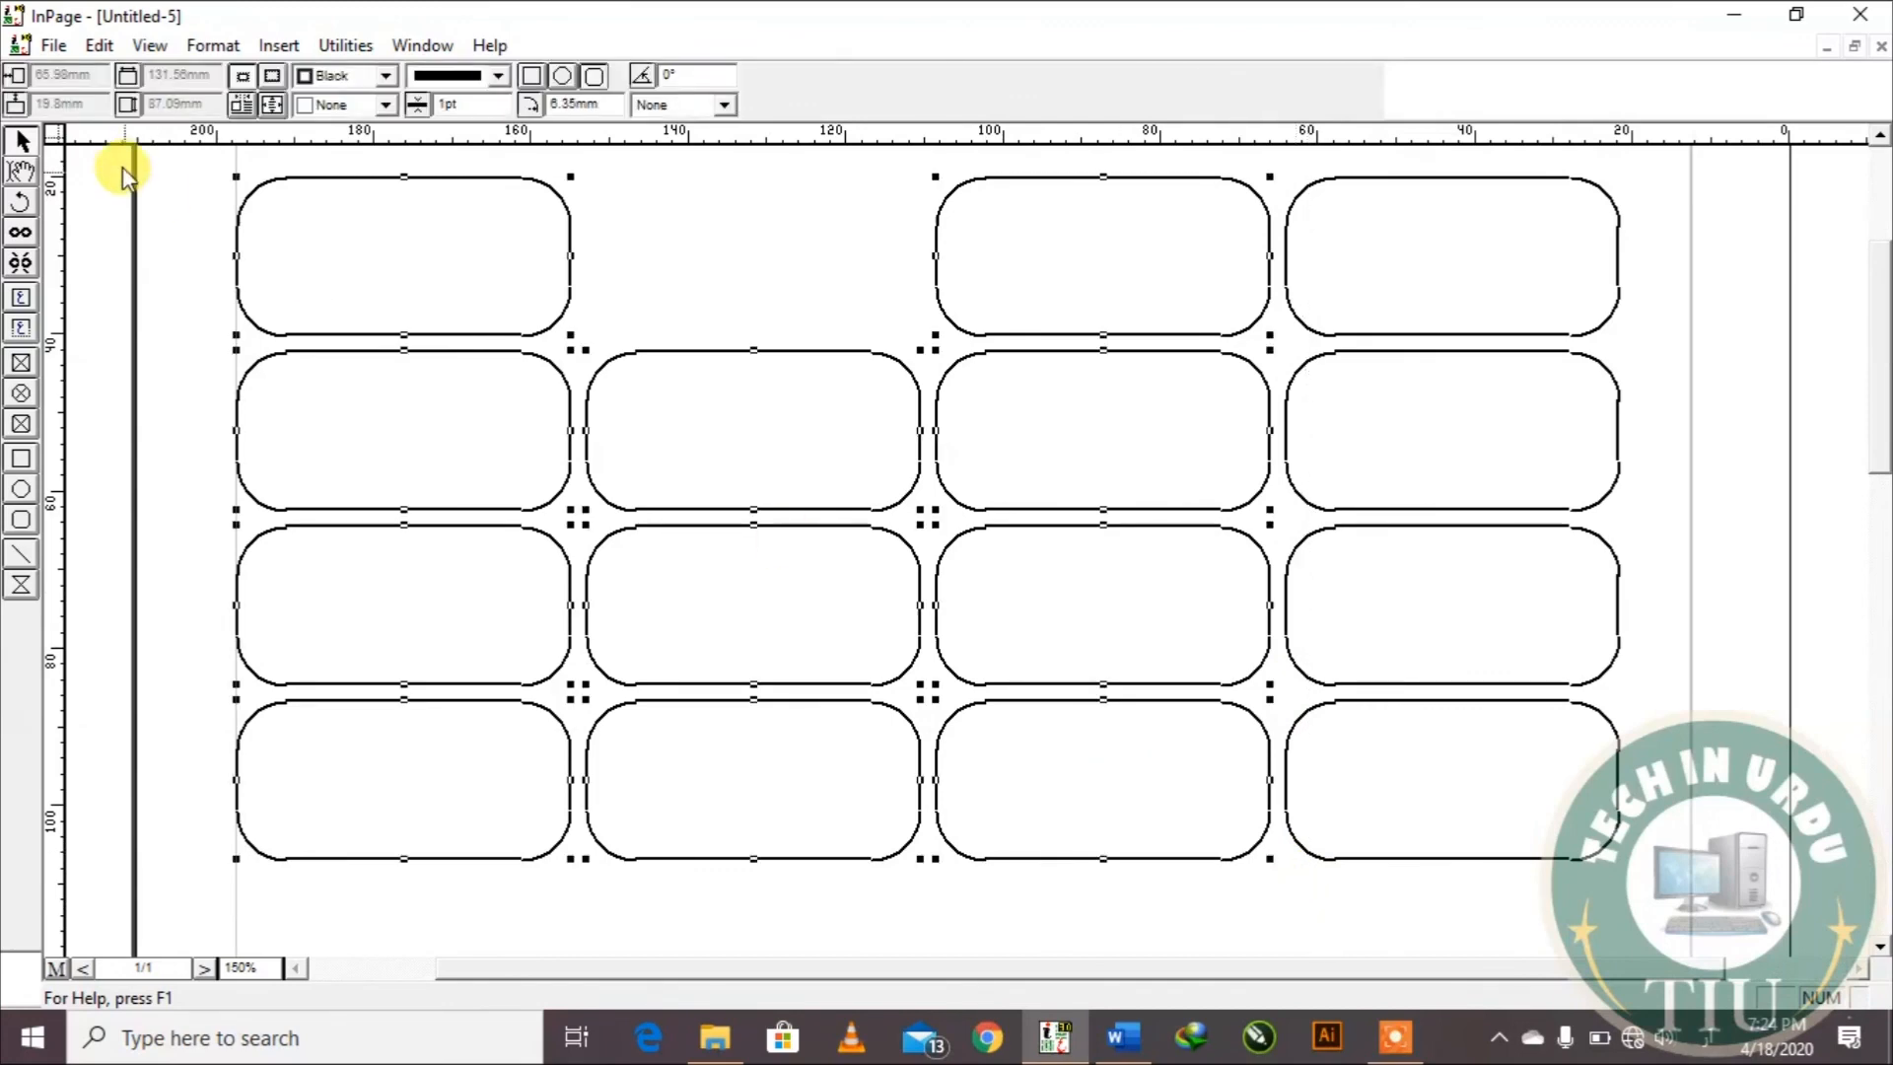
pyautogui.click(99, 45)
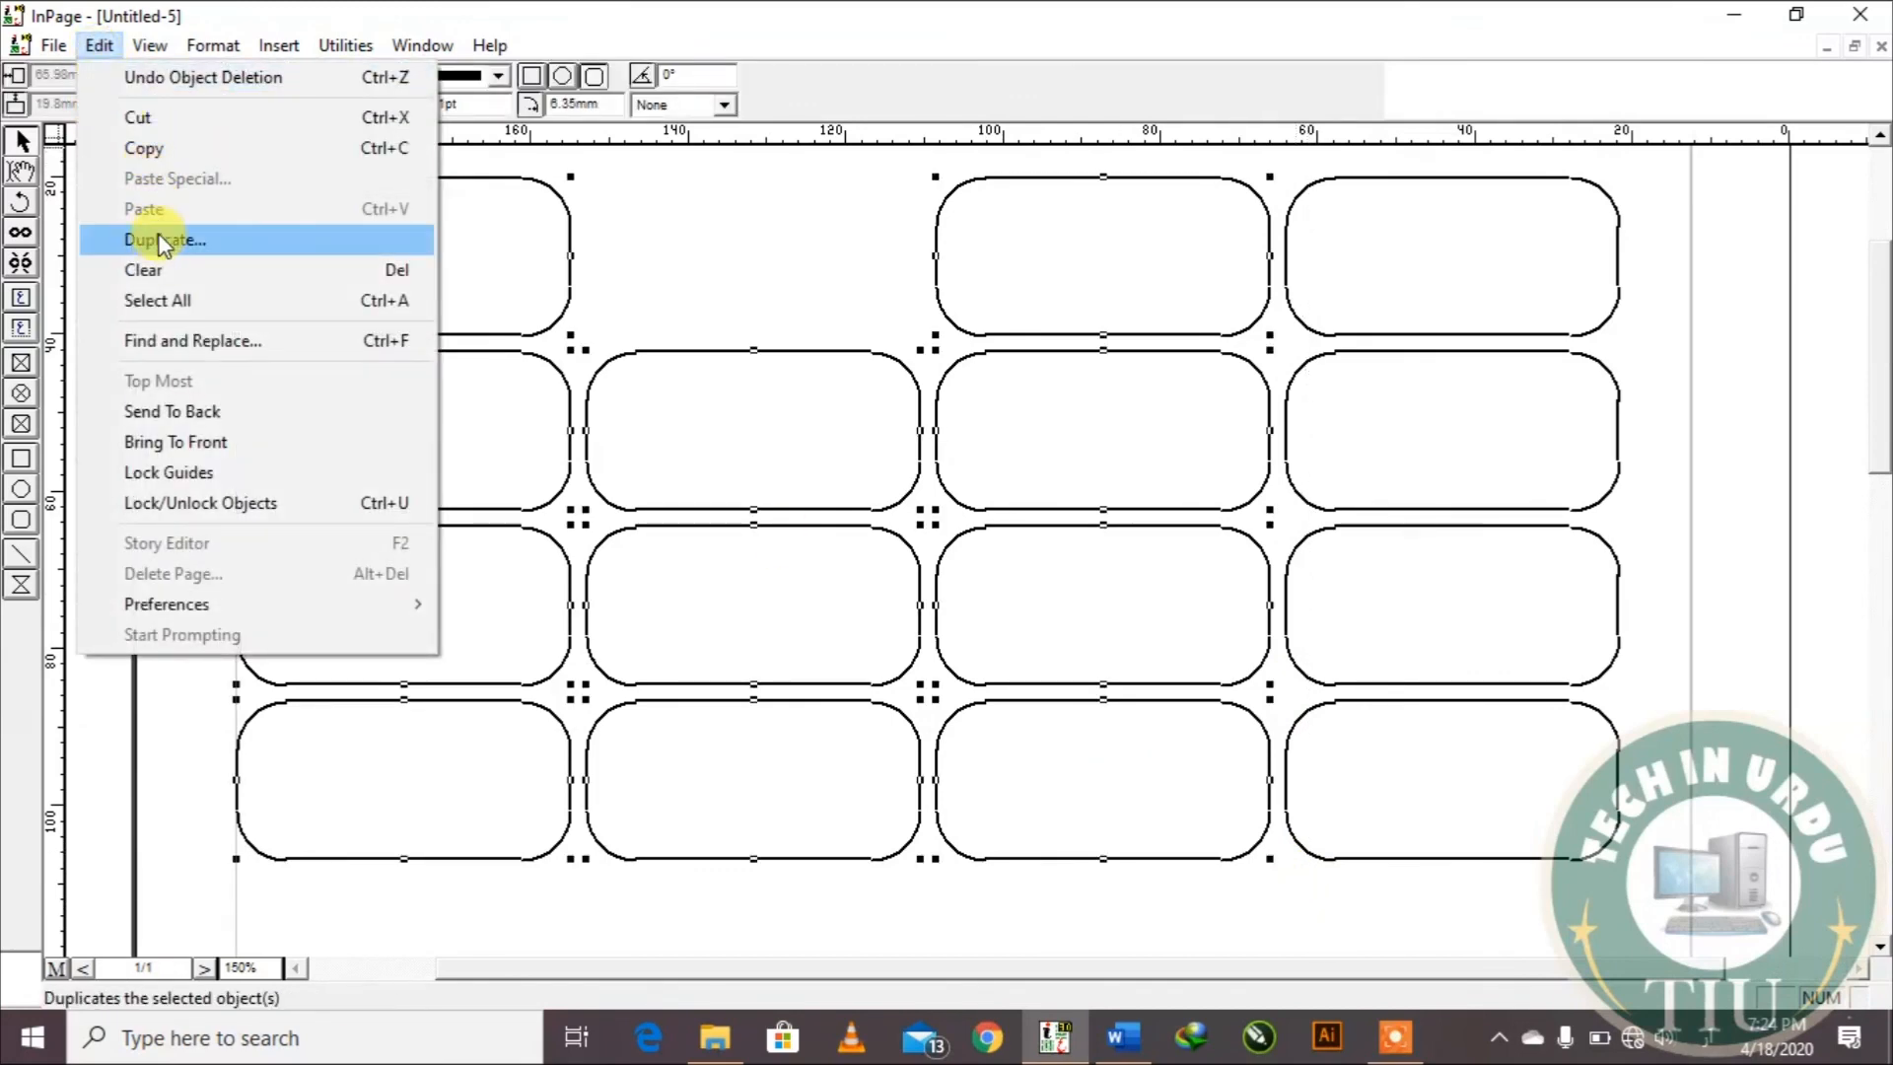
pyautogui.click(148, 270)
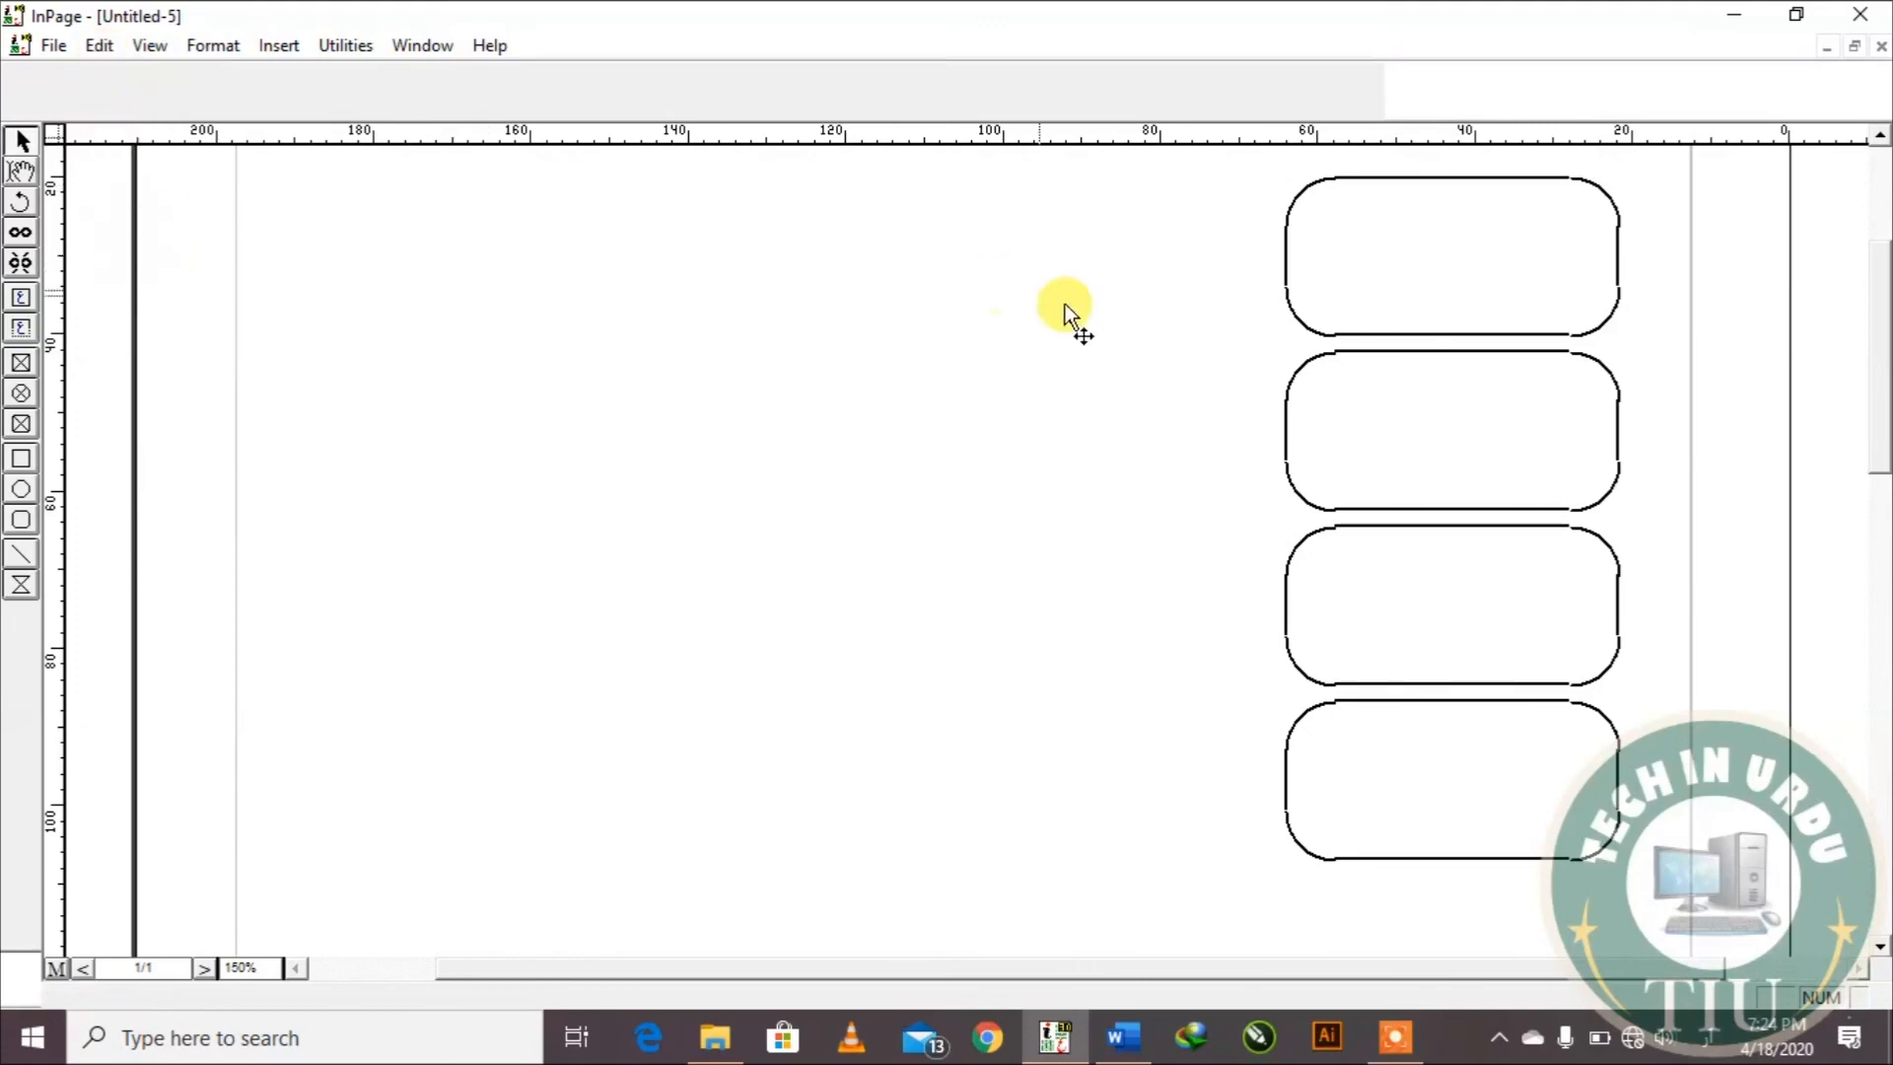
# Step: Use Select All on the remaining four rectangles and move them together about 36 mm left and slightly down
pyautogui.click(1394, 286)
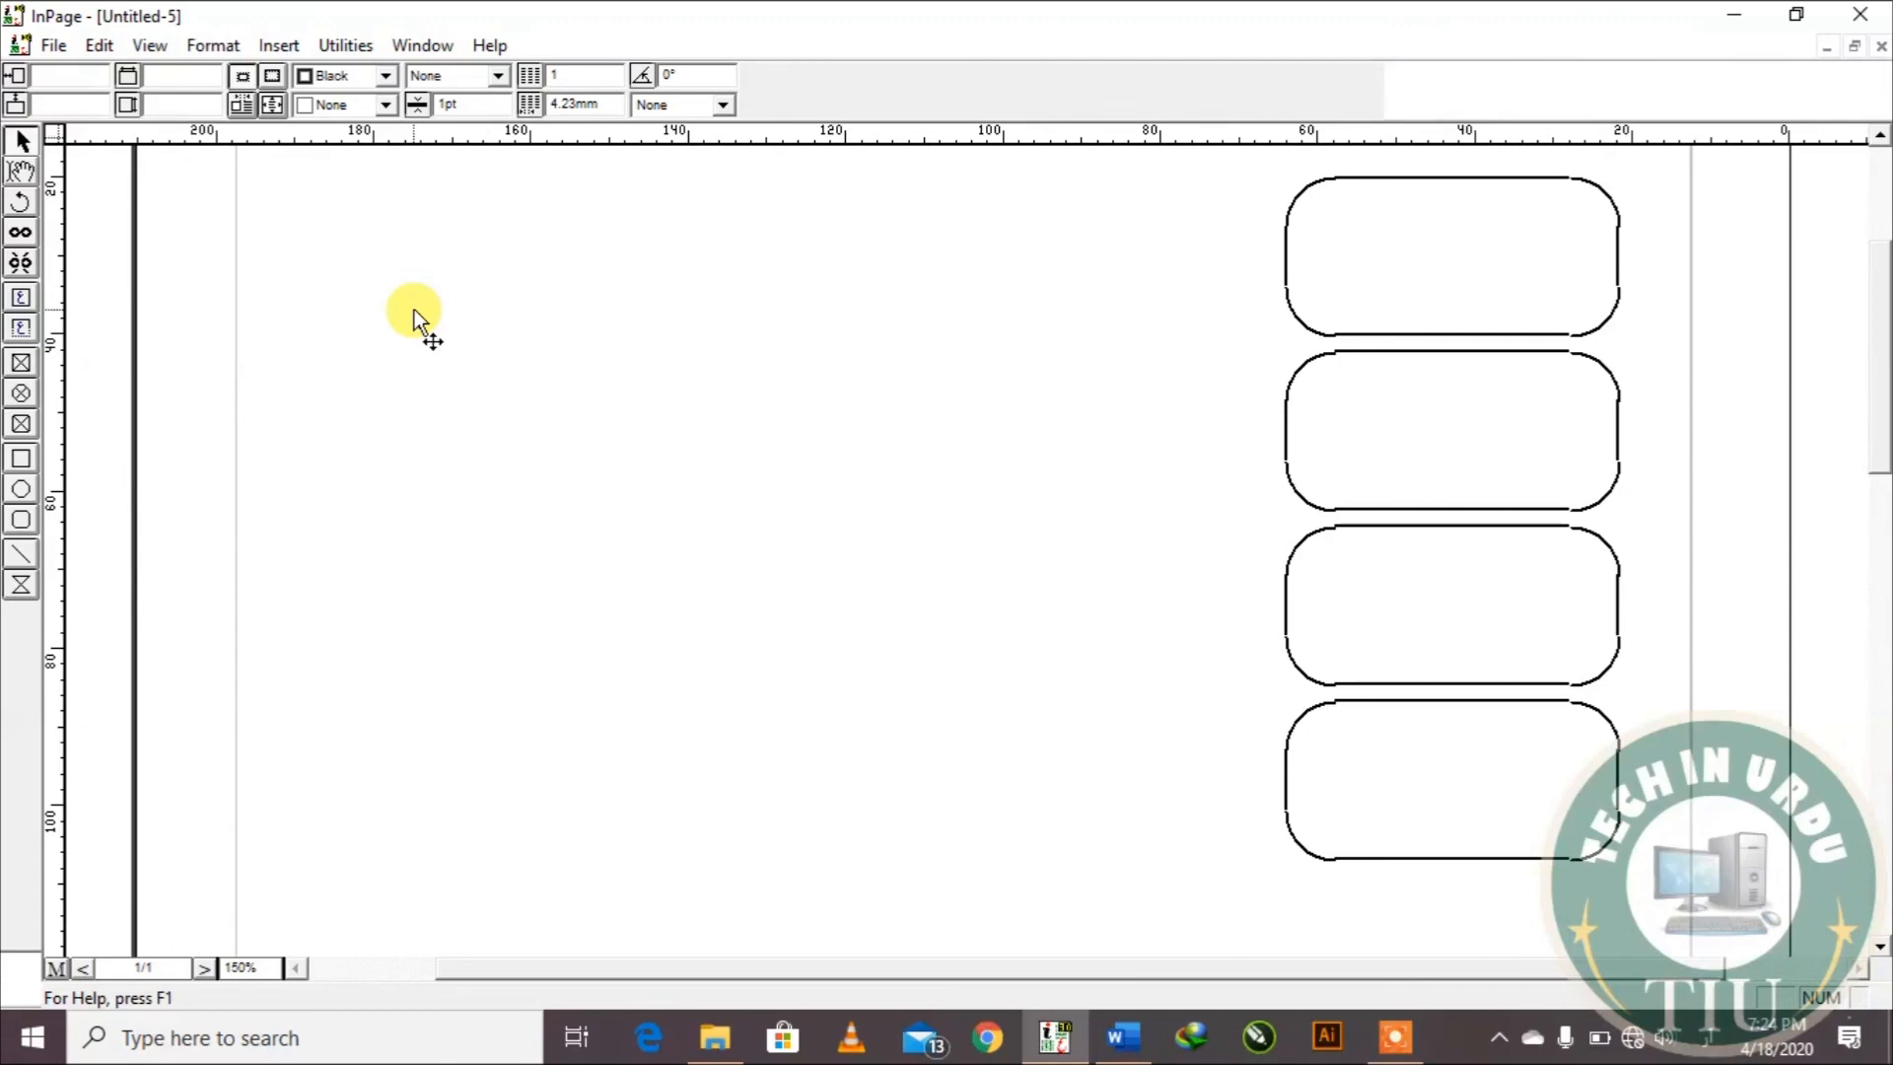
pyautogui.click(100, 44)
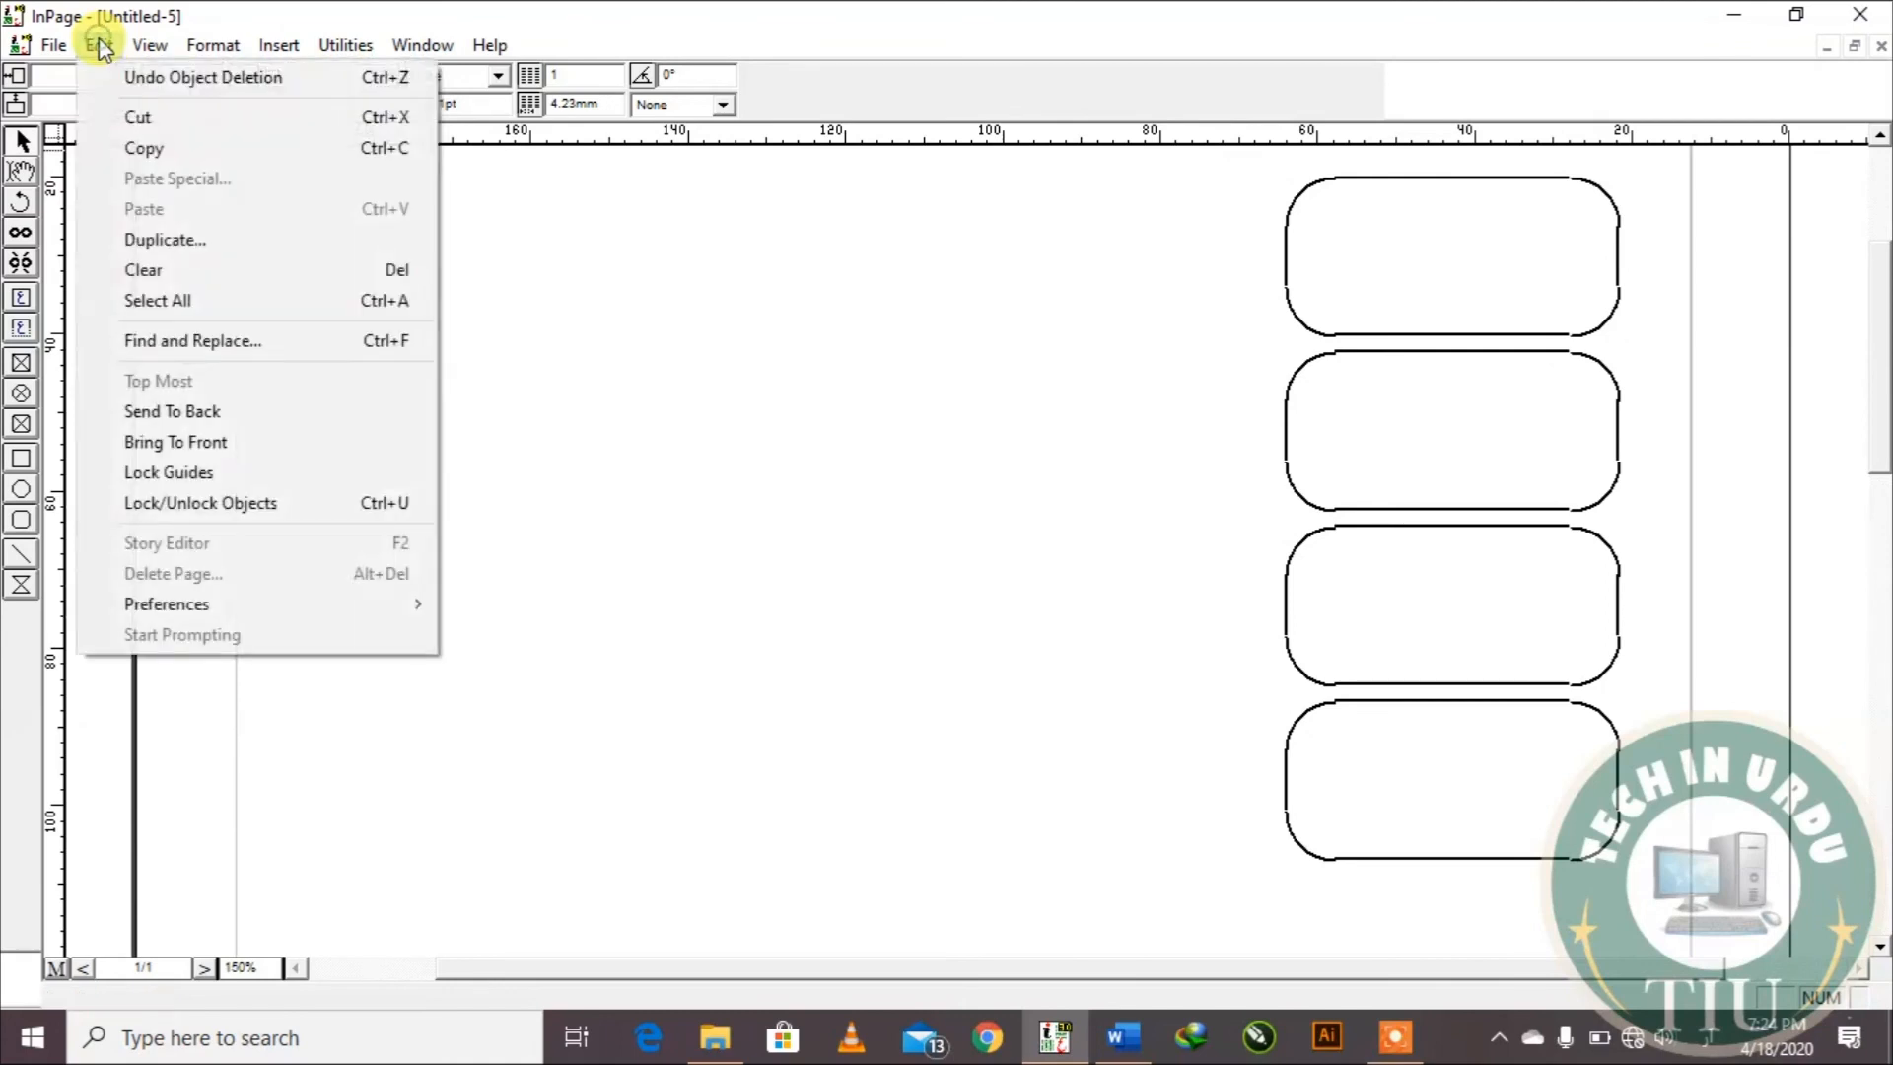
pyautogui.click(168, 304)
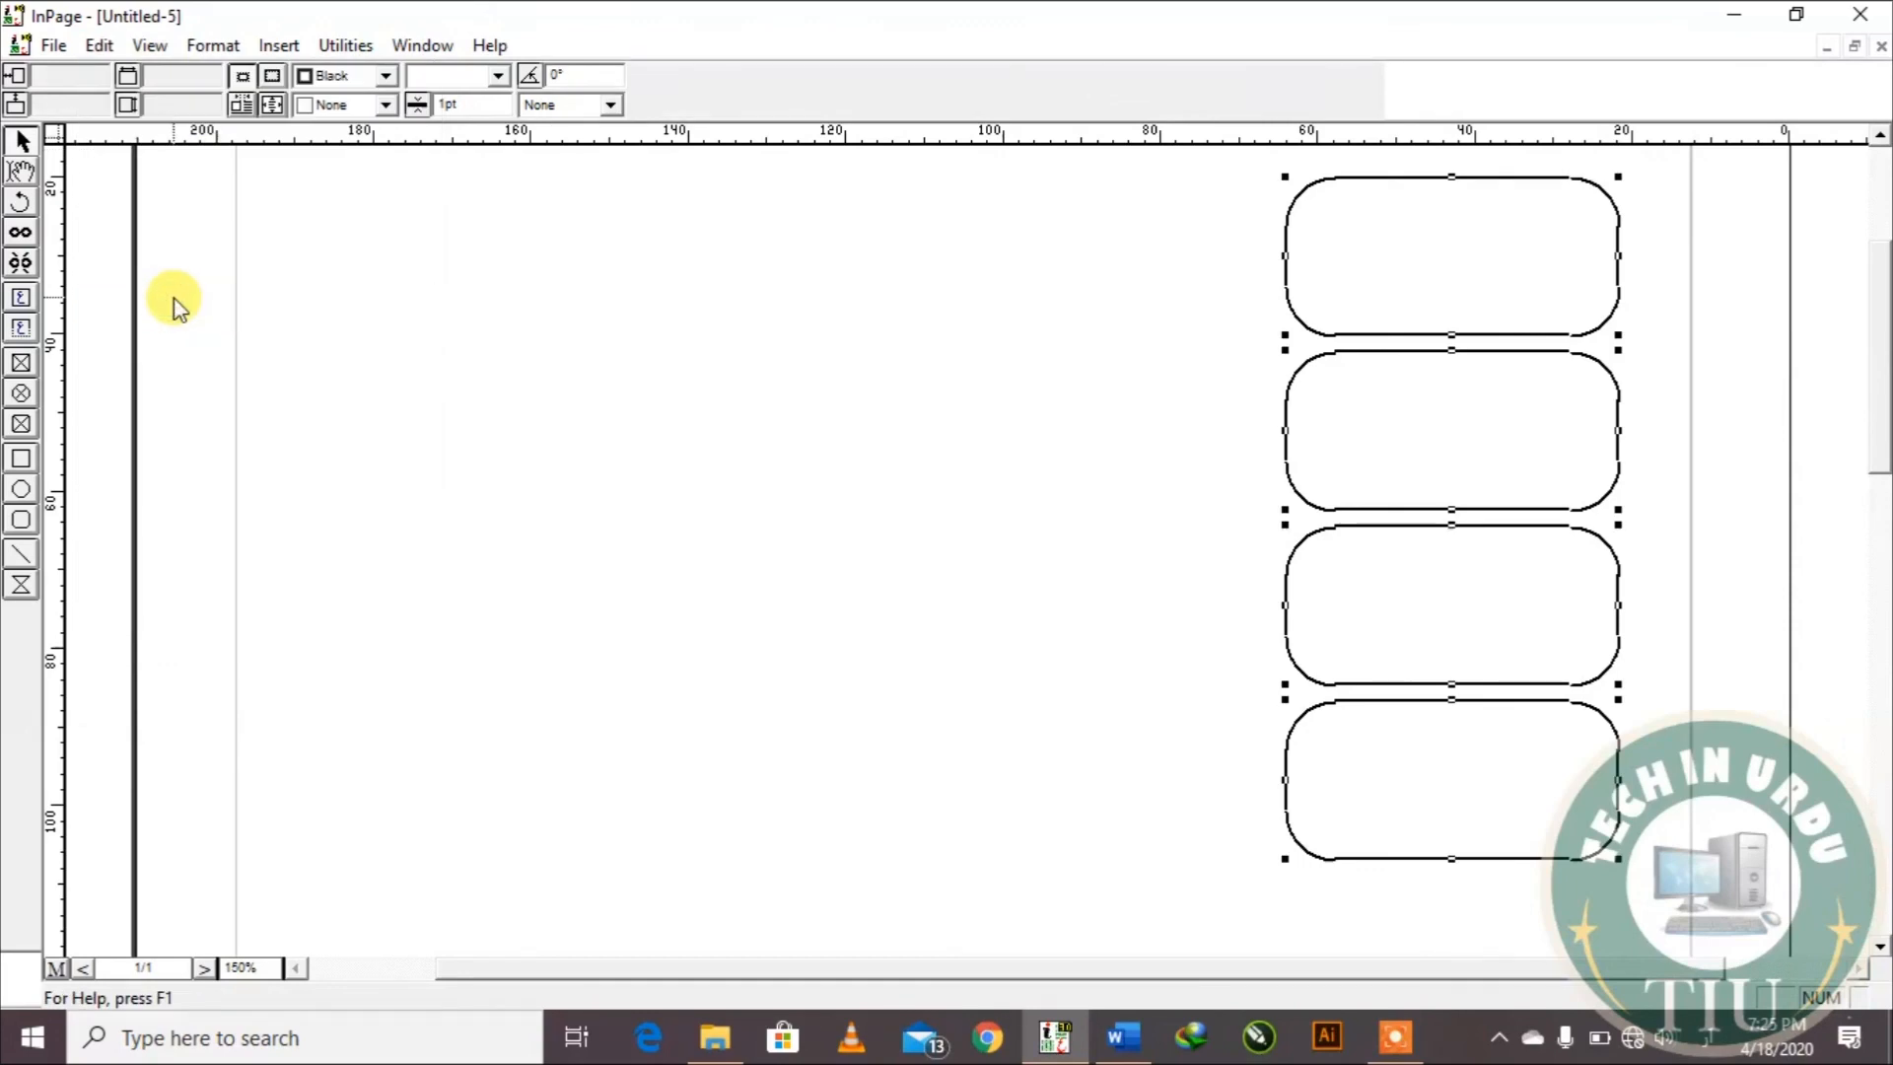
pyautogui.moveTo(1399, 426); pyautogui.dragTo(1106, 470)
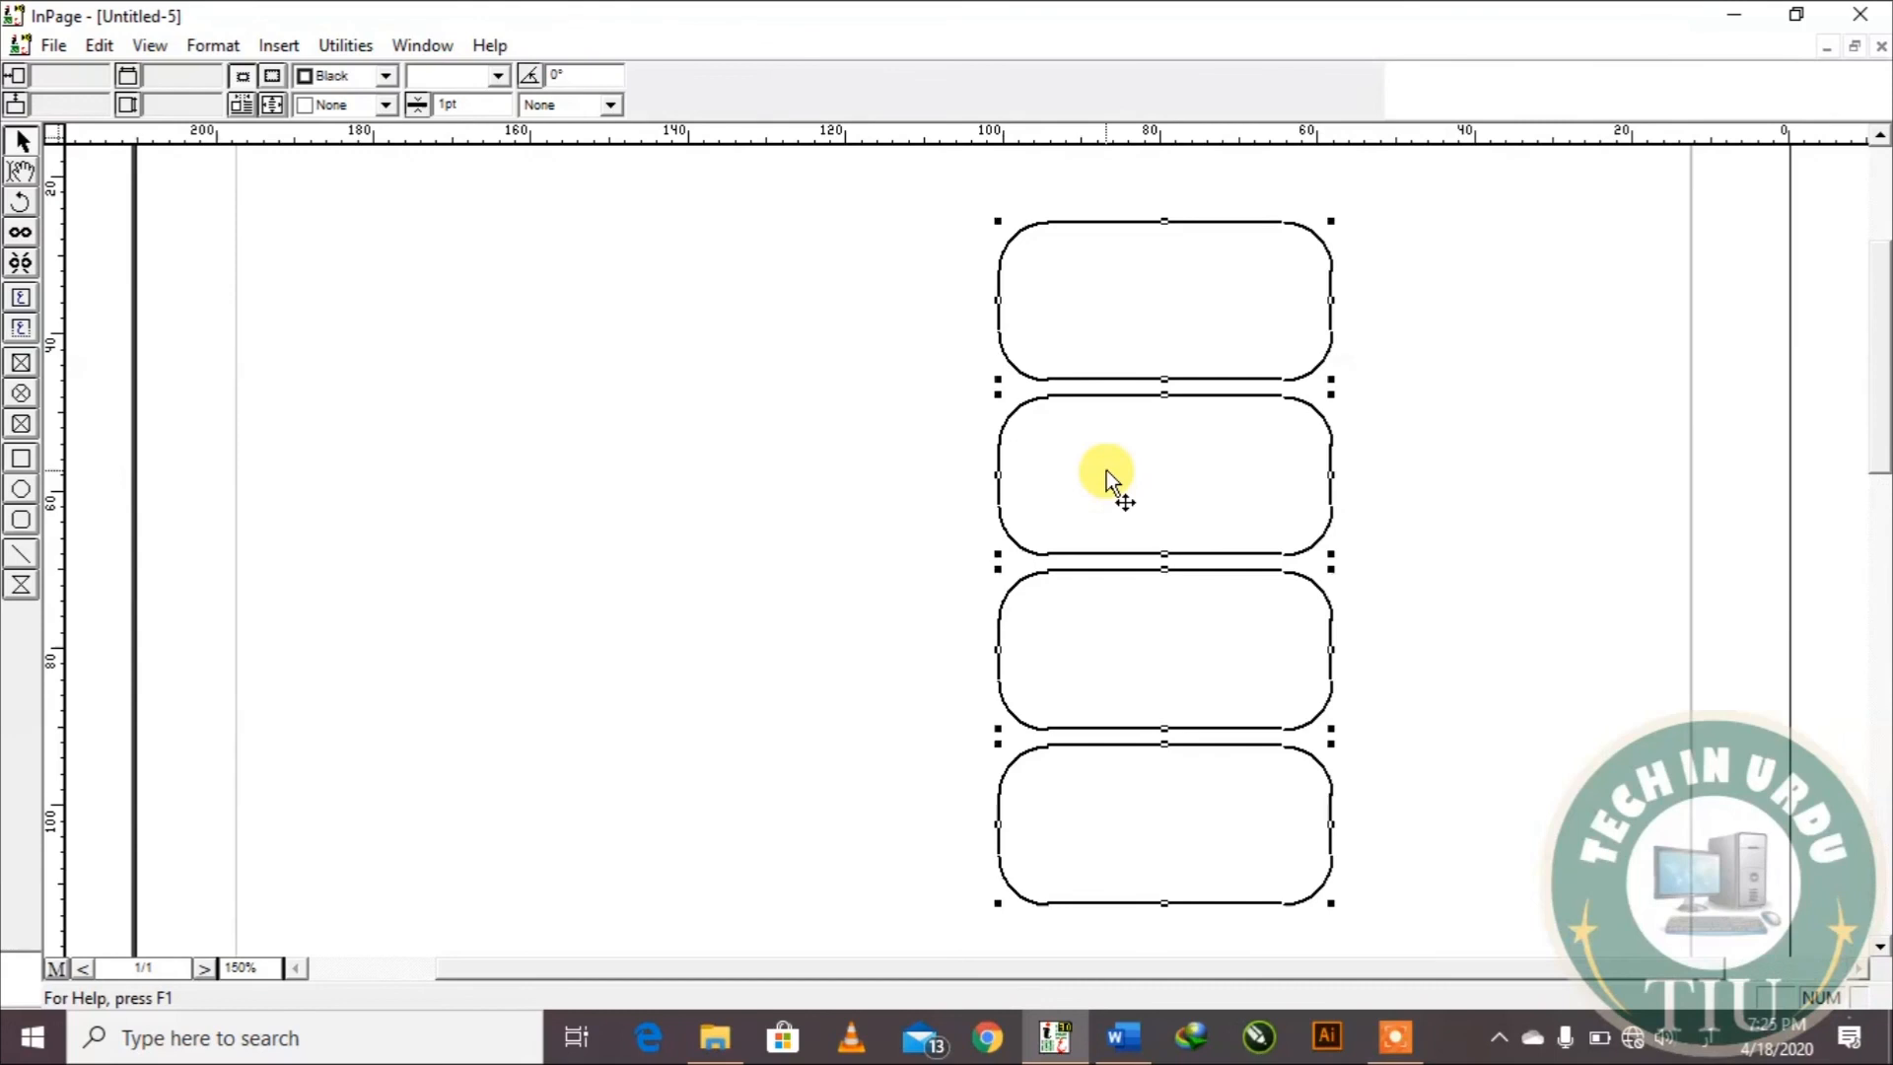
pyautogui.click(98, 45)
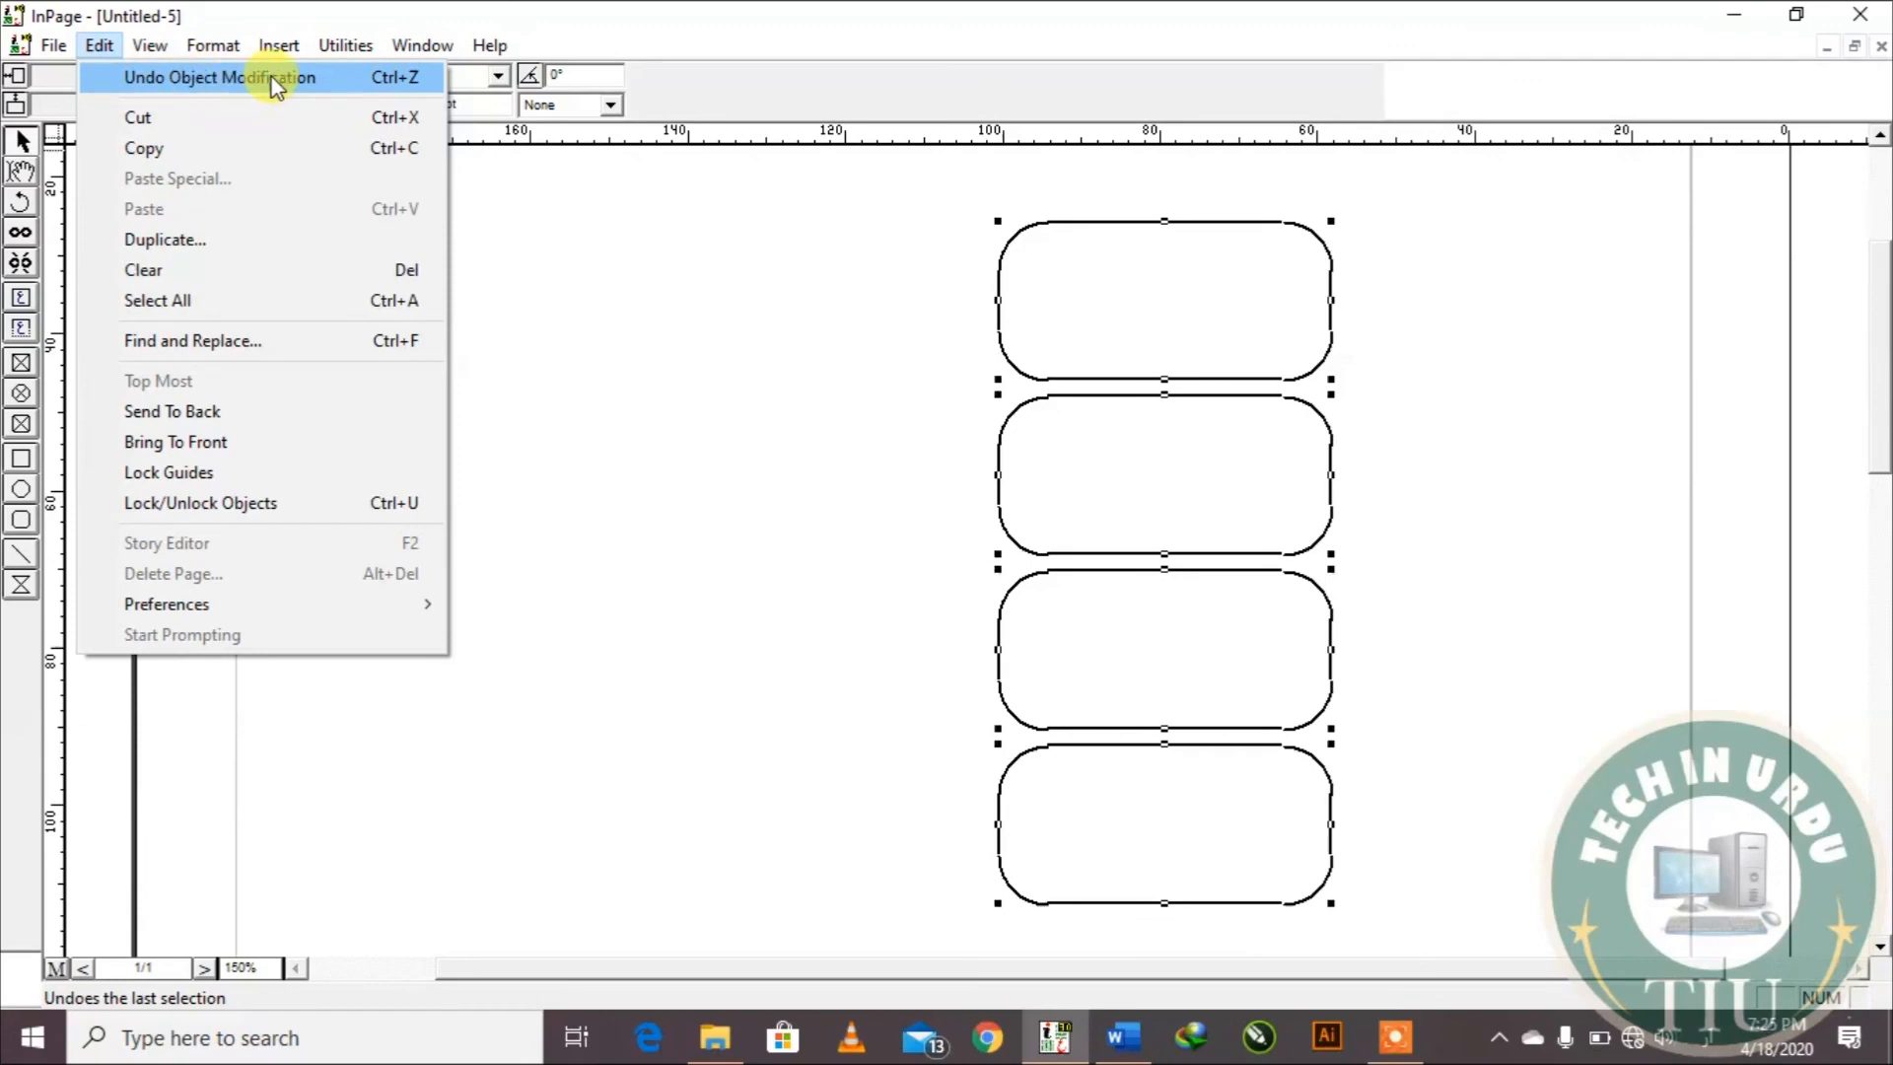
pyautogui.click(228, 75)
pyautogui.click(99, 47)
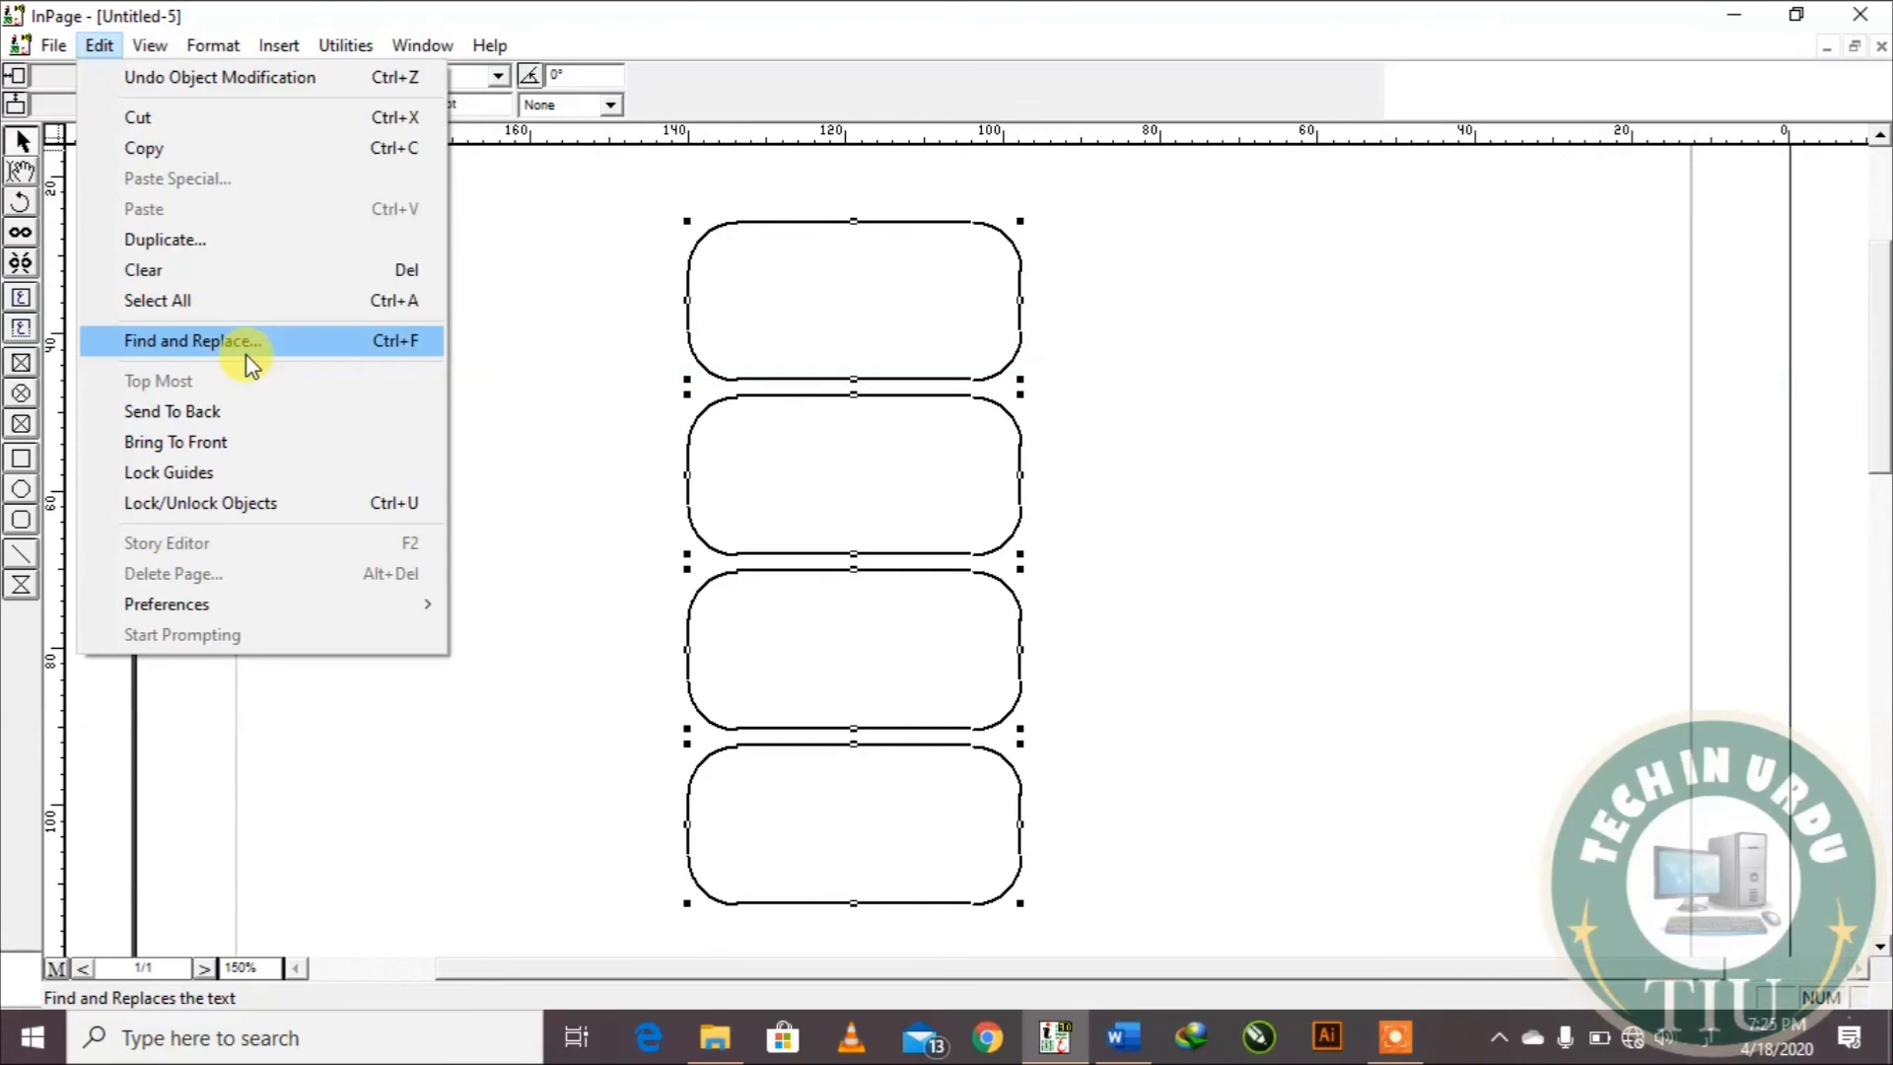
pyautogui.click(560, 398)
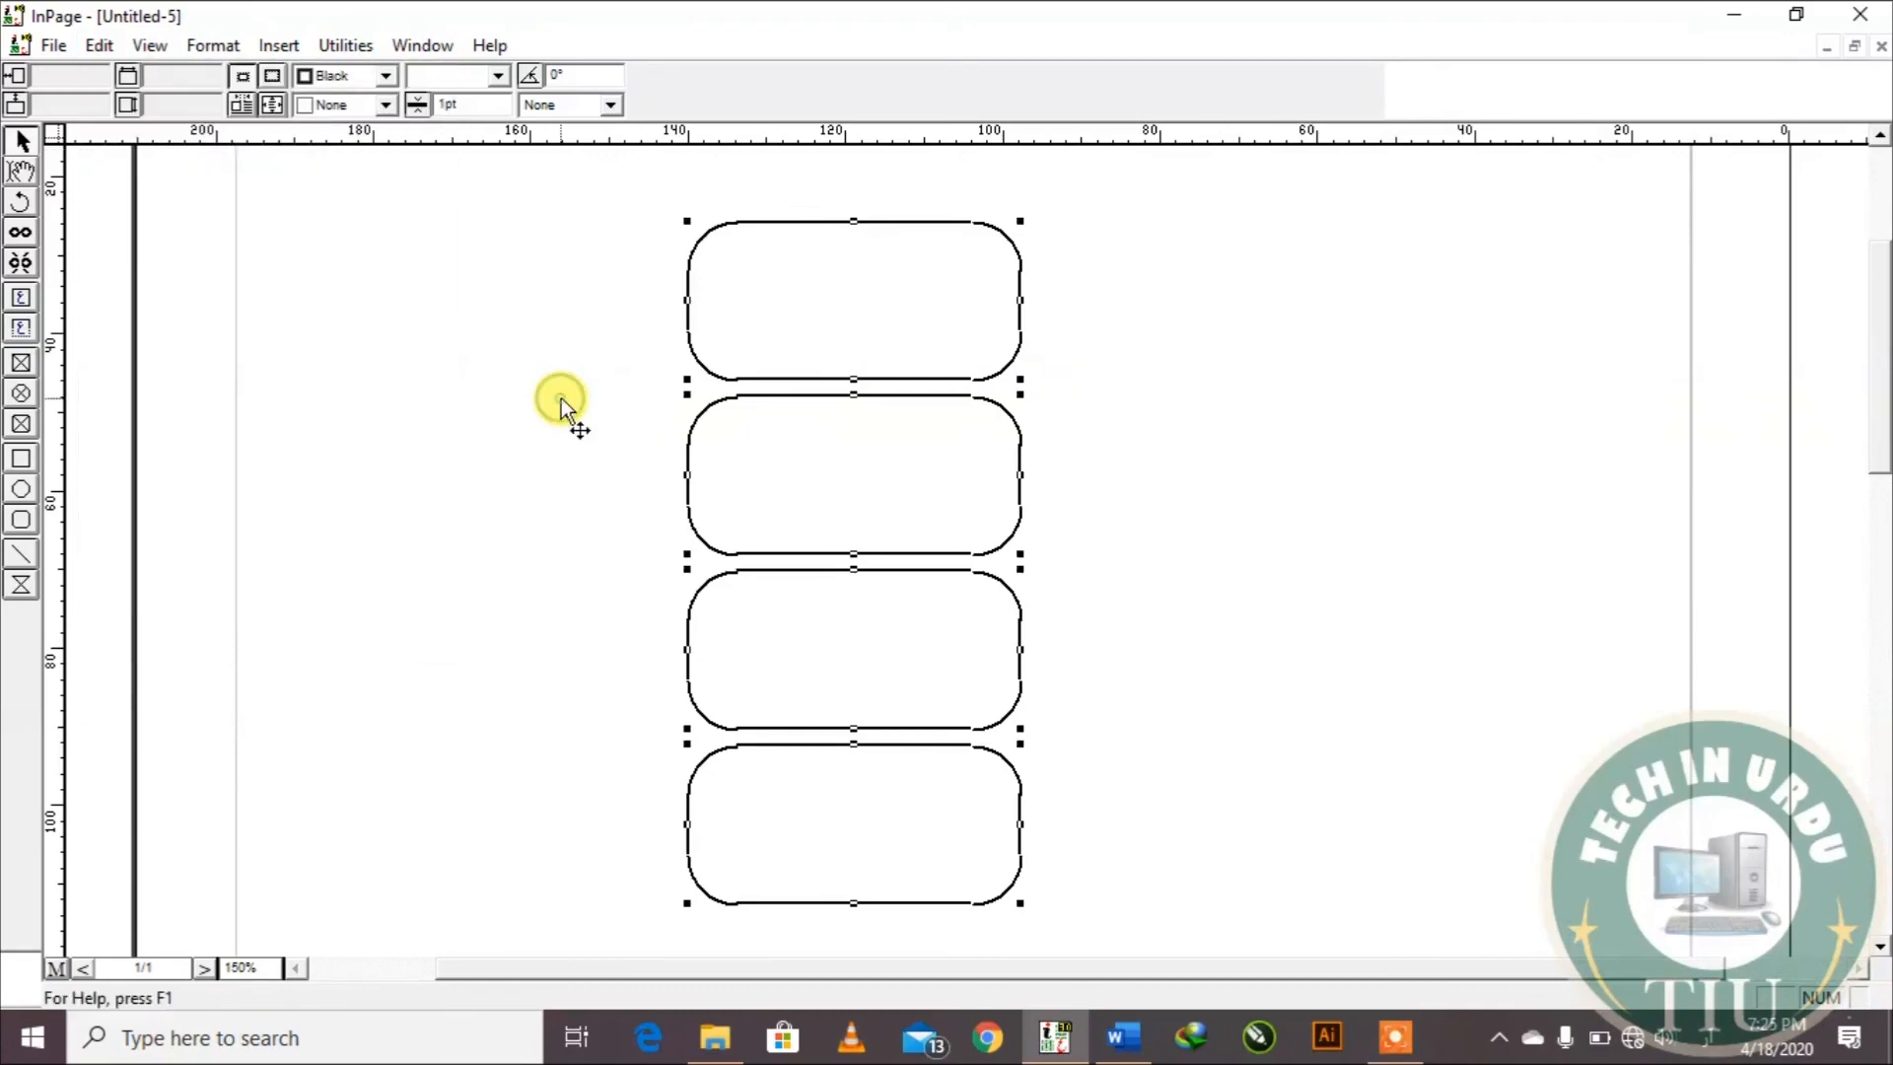